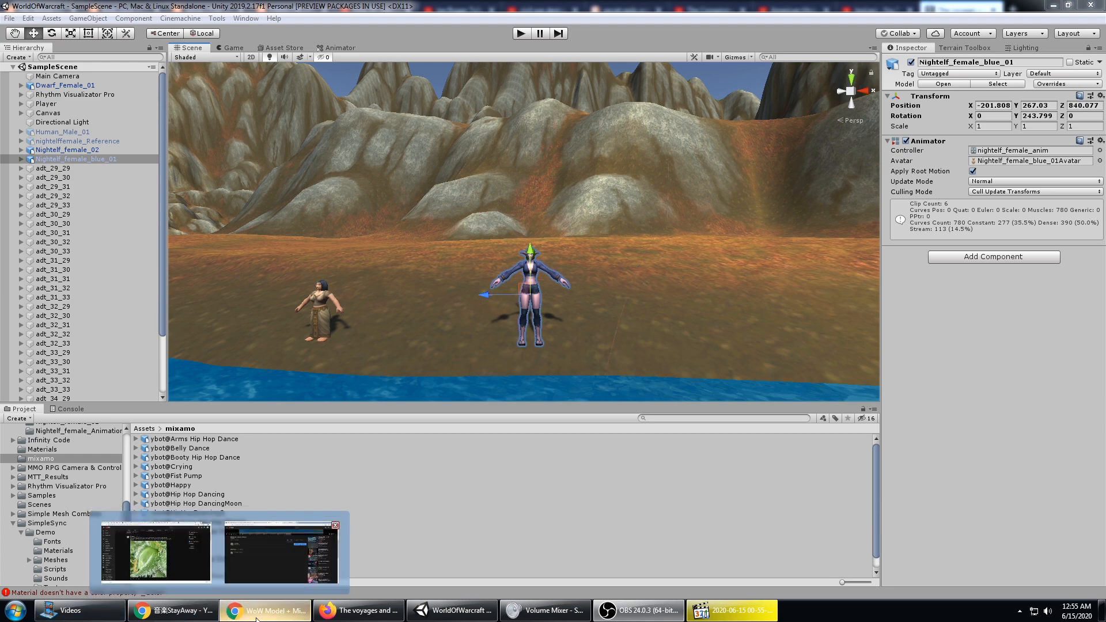
- Switch to Mixamo in the browser, pause the Shopping Cart Dance preview and inspect the pose
{"action": "left_click", "coordinate": [278, 613]}
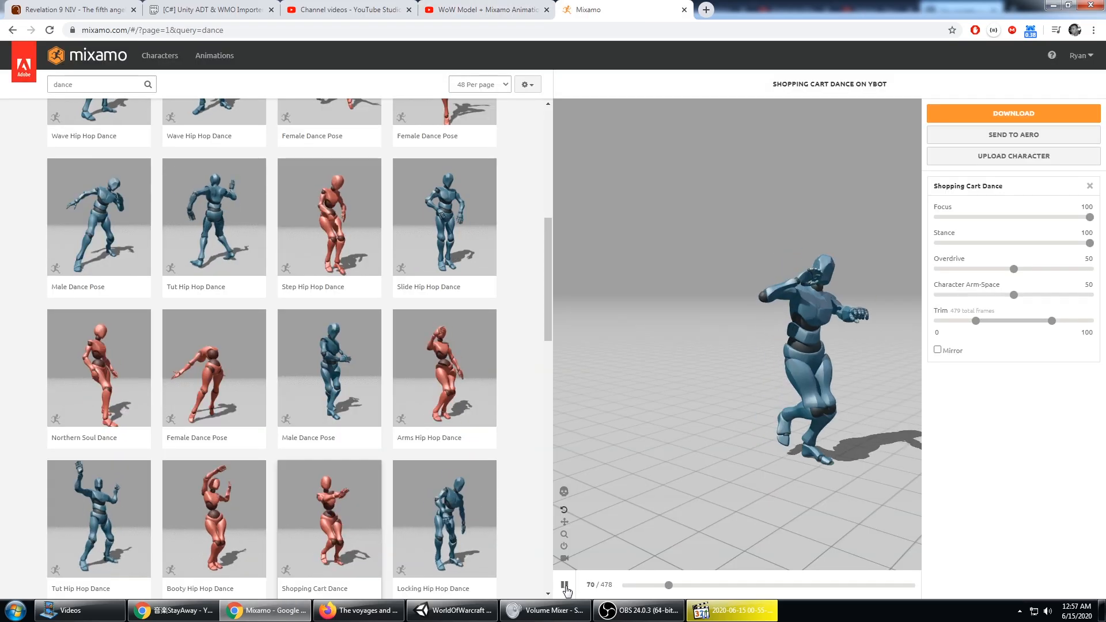
{"action": "left_click", "coordinate": [565, 587]}
{"action": "left_click_drag", "start_coordinate": [887, 423], "coordinate": [829, 410]}
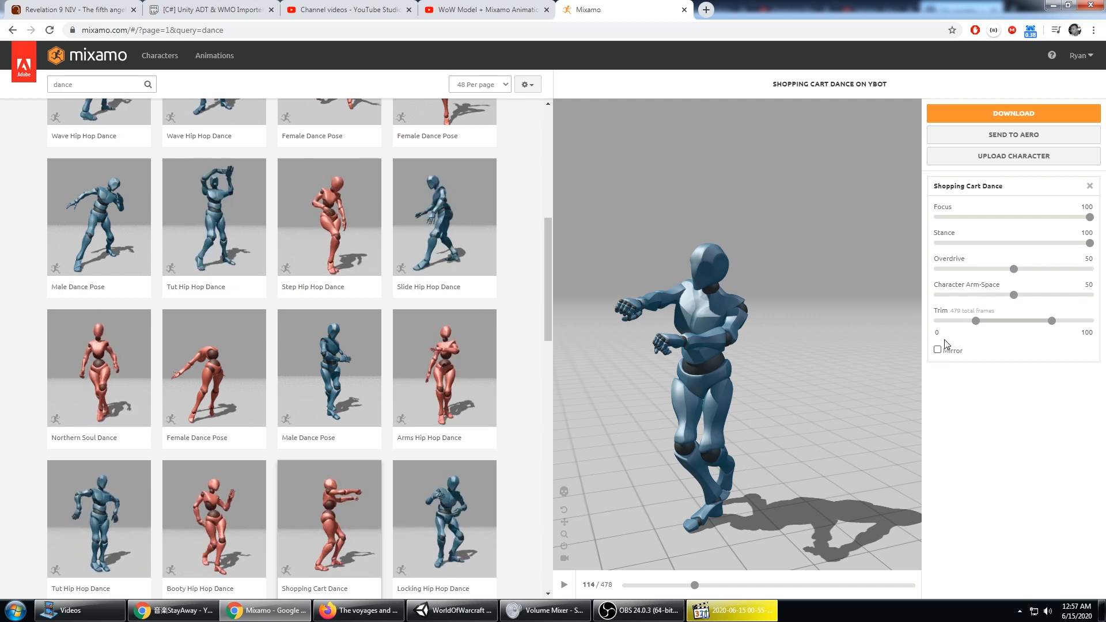
- Download the Shopping Cart Dance animation in FBX for Unity format with skin, 30 frames per second and no keyframe reduction
{"action": "left_click", "coordinate": [1008, 114]}
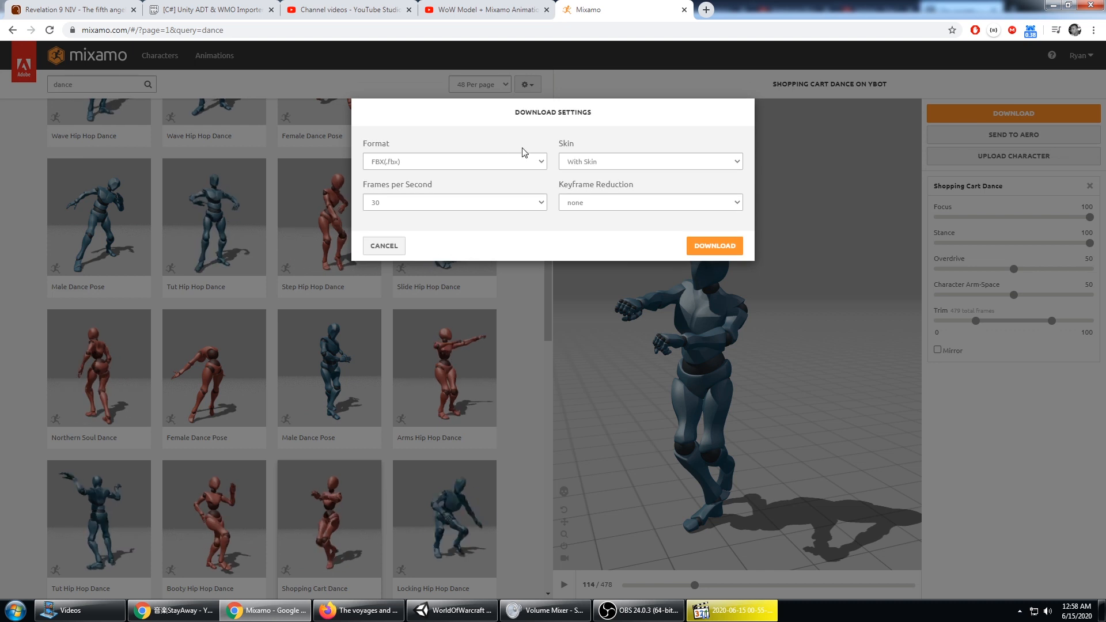
{"action": "left_click", "coordinate": [477, 162]}
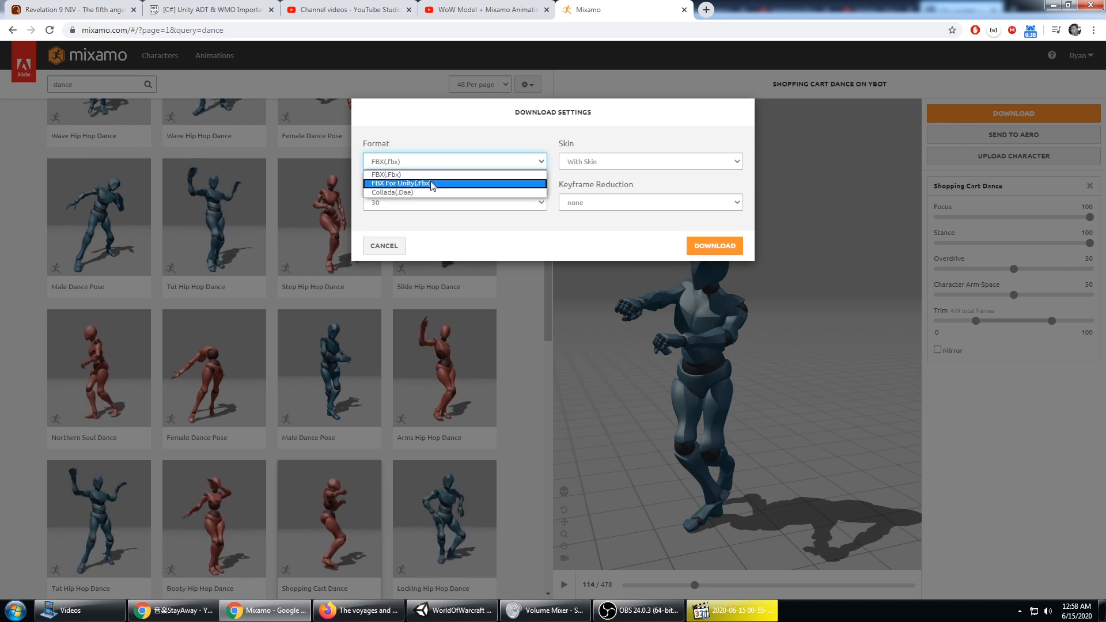
{"action": "left_click", "coordinate": [432, 183]}
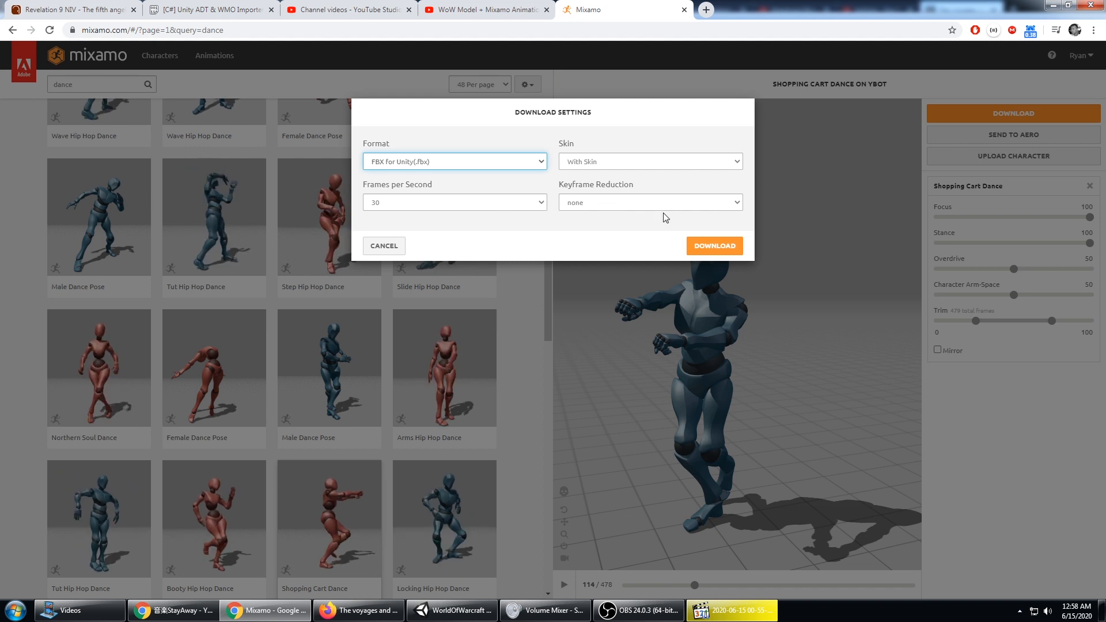
{"action": "left_click", "coordinate": [708, 247]}
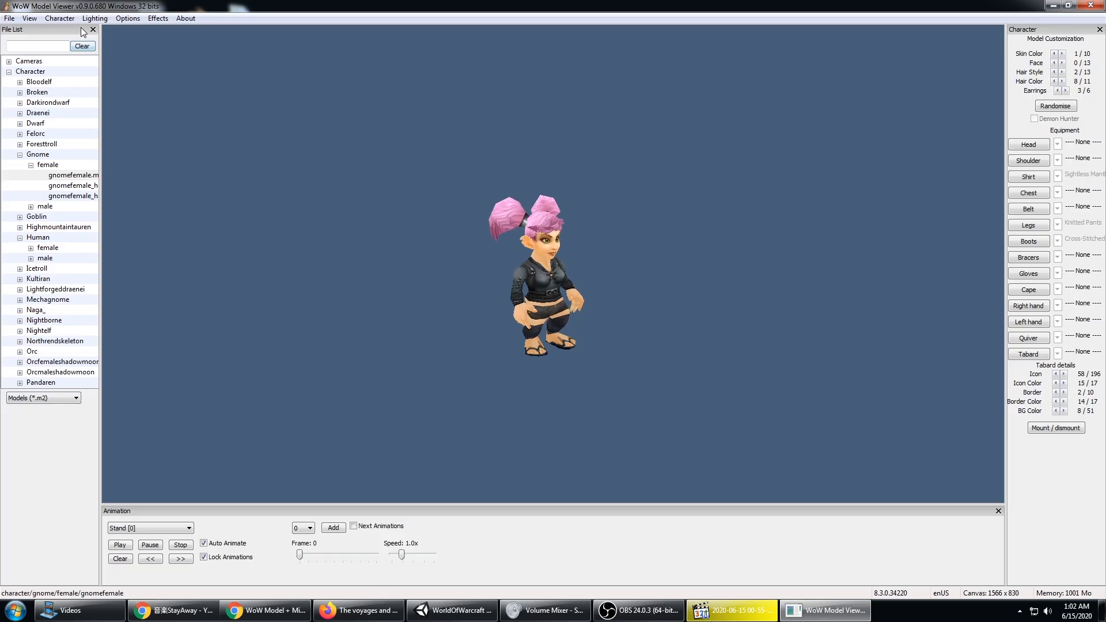
- Check the Initial Pose Only Export option in the model viewer's export settings and close the settings
{"action": "left_click", "coordinate": [126, 19]}
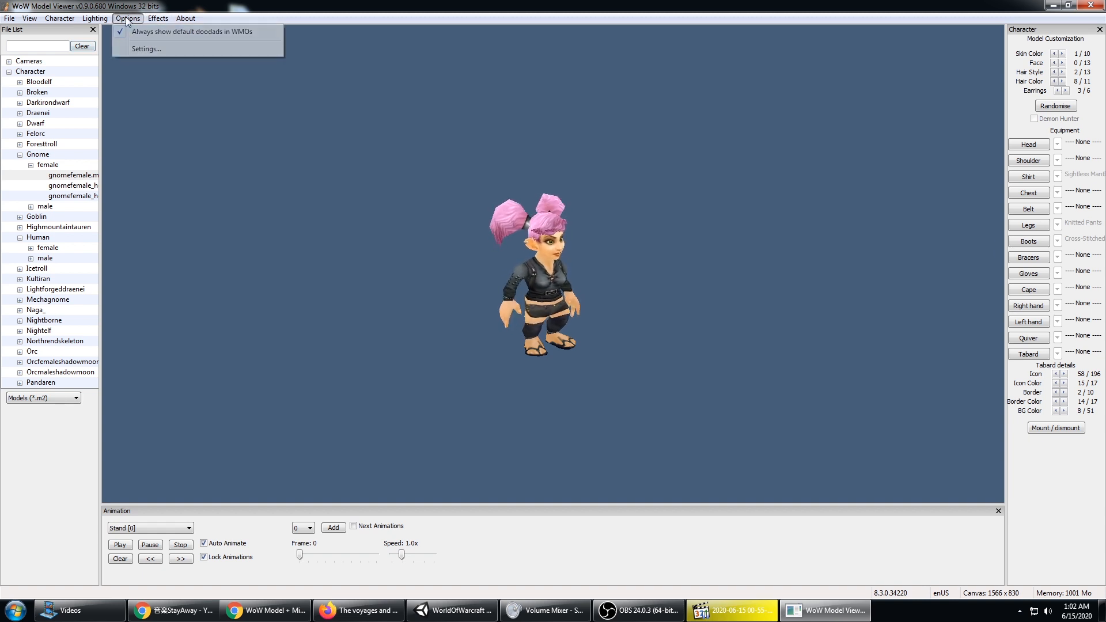
{"action": "left_click", "coordinate": [147, 48]}
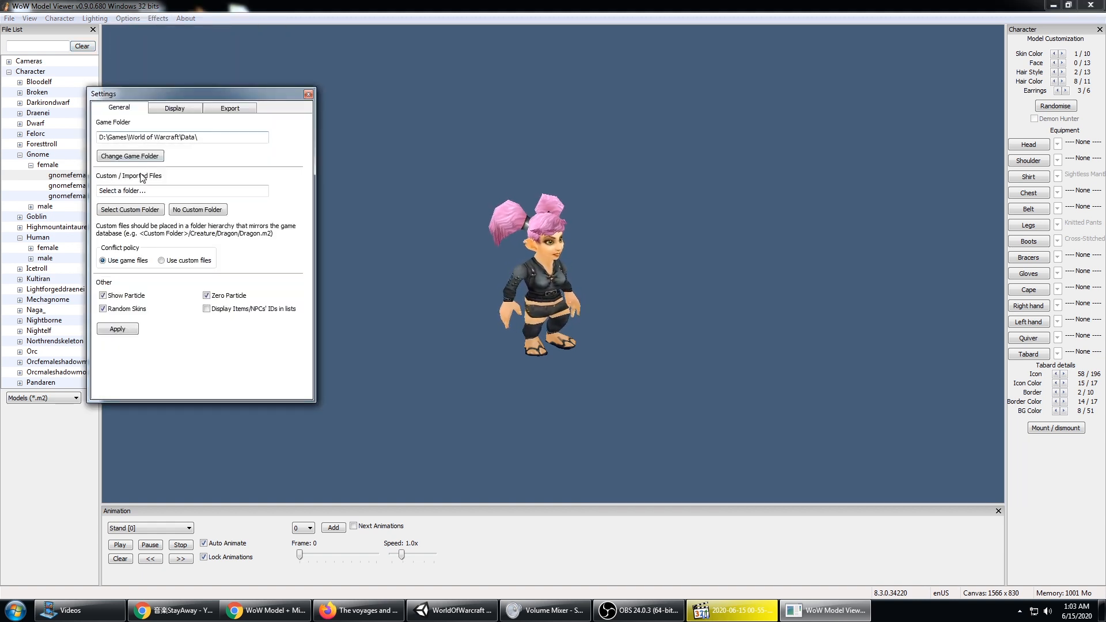
{"action": "left_click", "coordinate": [241, 110]}
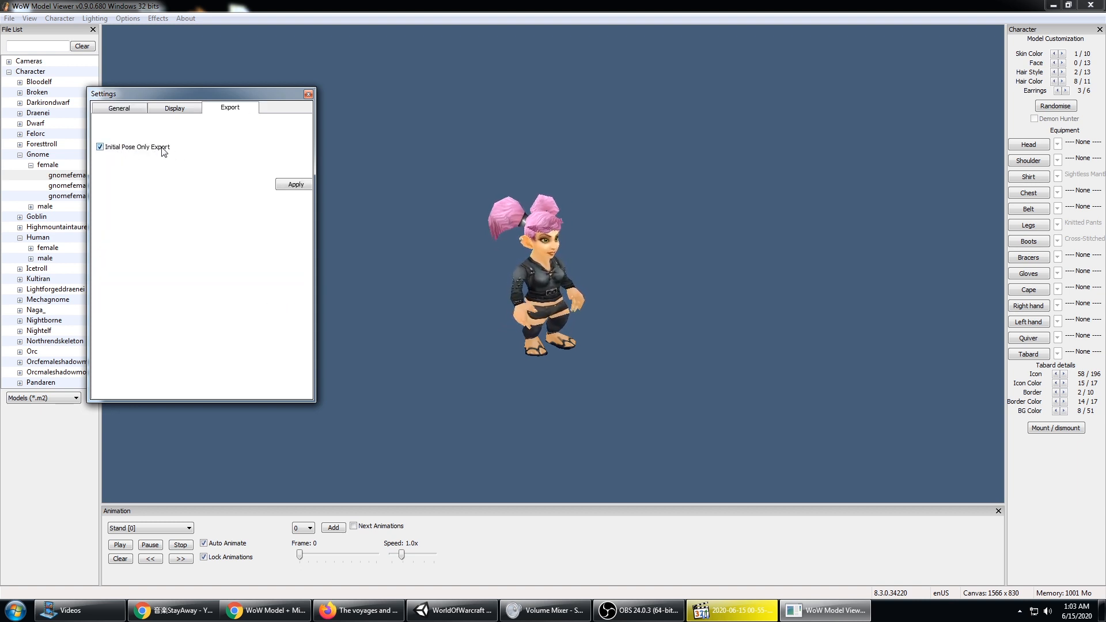
{"action": "left_click", "coordinate": [308, 94]}
- Start an FBX export of the gnome female model
{"action": "left_click", "coordinate": [10, 19]}
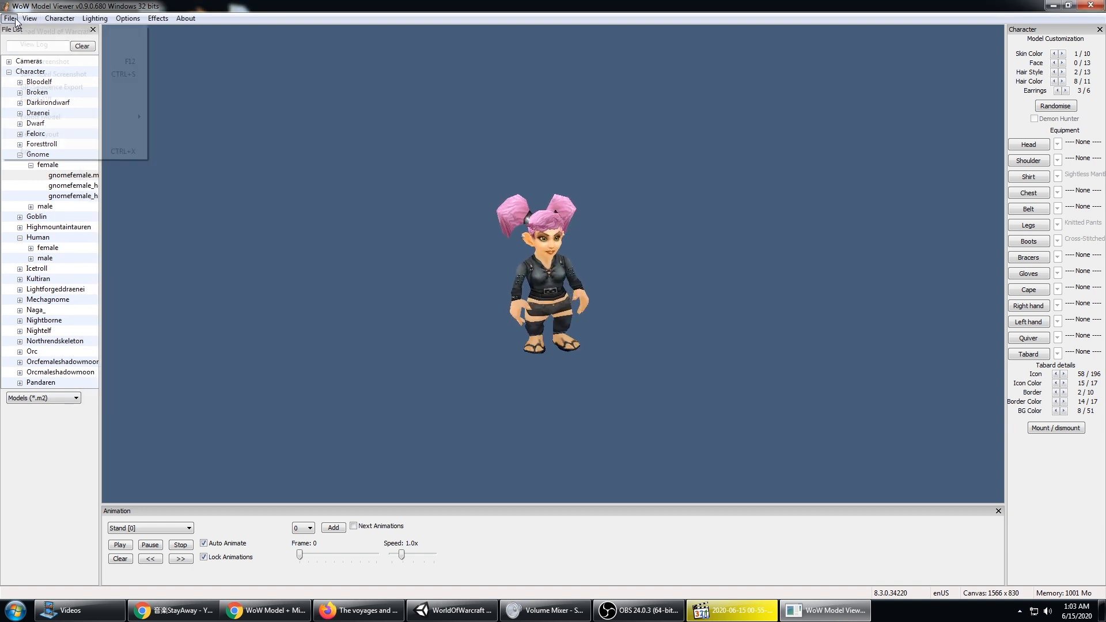
{"action": "mouse_move", "coordinate": [69, 117]}
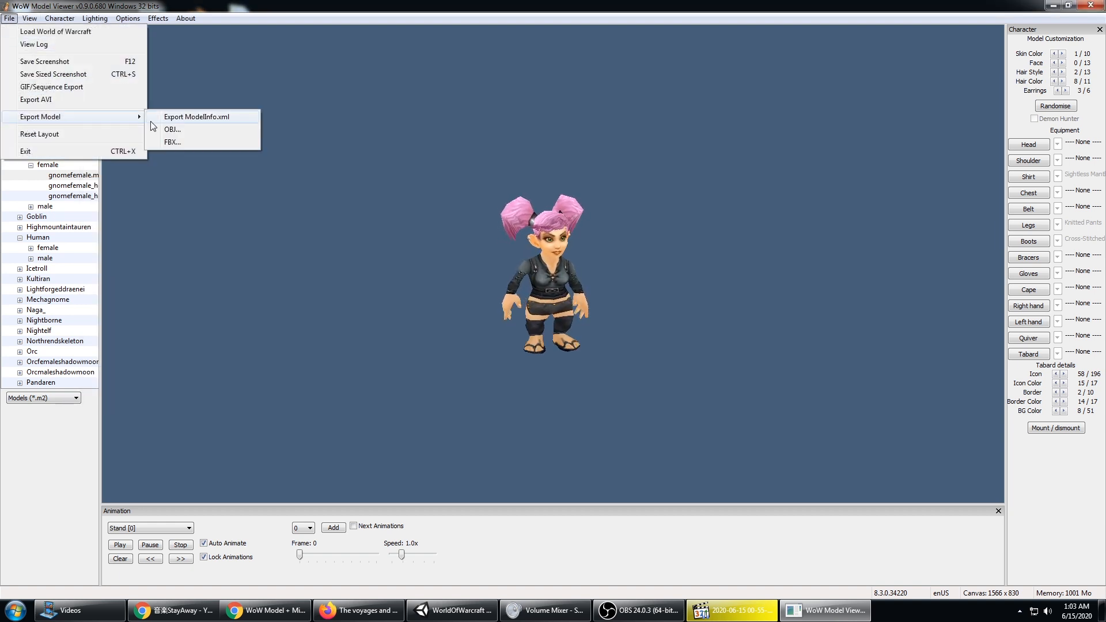
{"action": "left_click", "coordinate": [197, 143]}
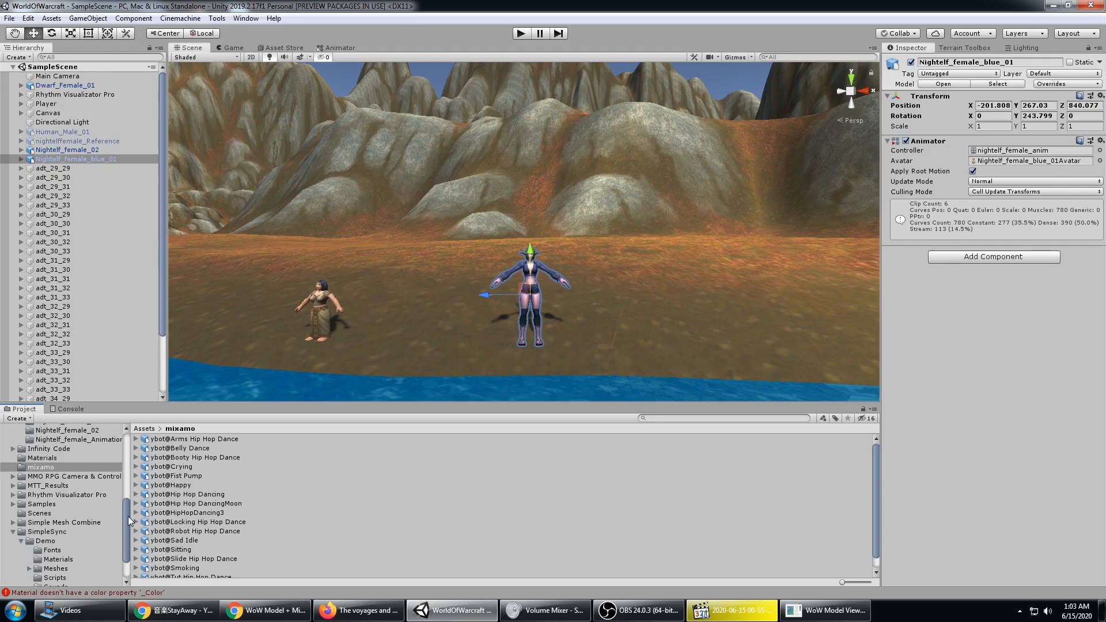
- In Unity, collapse the ImportedWMV folder in the project's Assets and display its contents
{"action": "scroll", "coordinate": [128, 516], "scroll_direction": "up", "scroll_amount": 5}
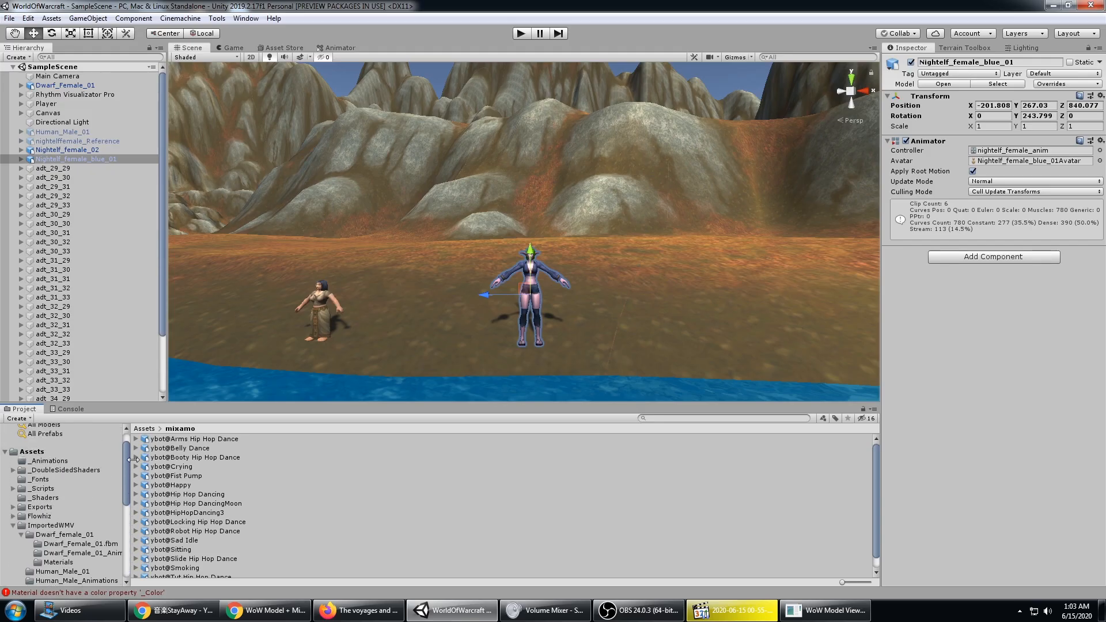
{"action": "scroll", "coordinate": [94, 494], "scroll_direction": "up", "scroll_amount": 2}
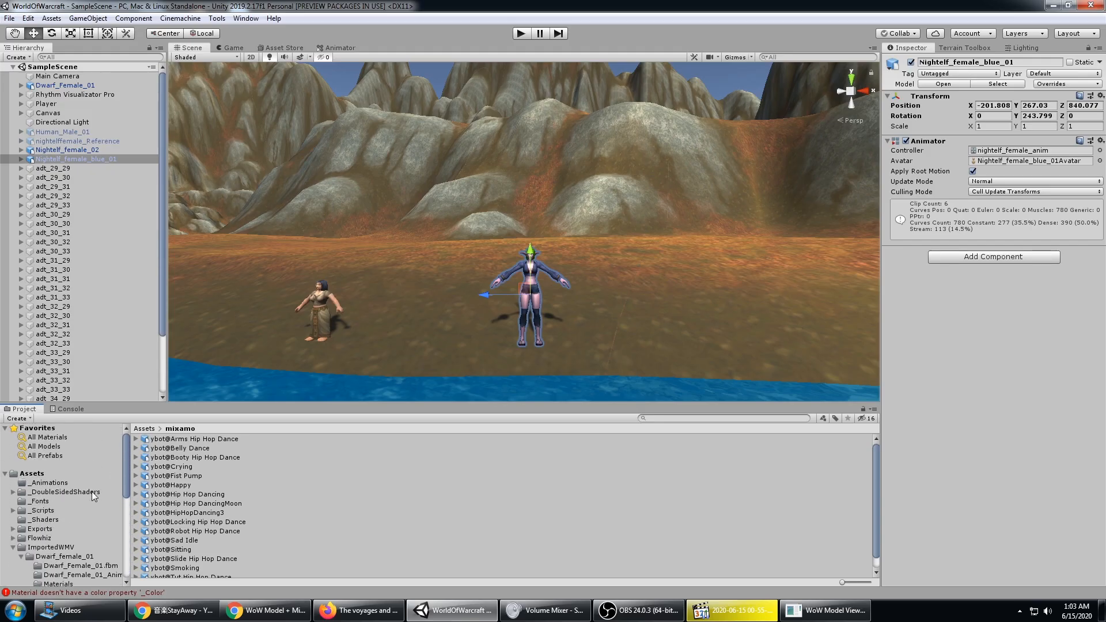
{"action": "left_click", "coordinate": [13, 548]}
{"action": "scroll", "coordinate": [35, 542], "scroll_direction": "down", "scroll_amount": 4}
{"action": "scroll", "coordinate": [42, 531], "scroll_direction": "up", "scroll_amount": 4}
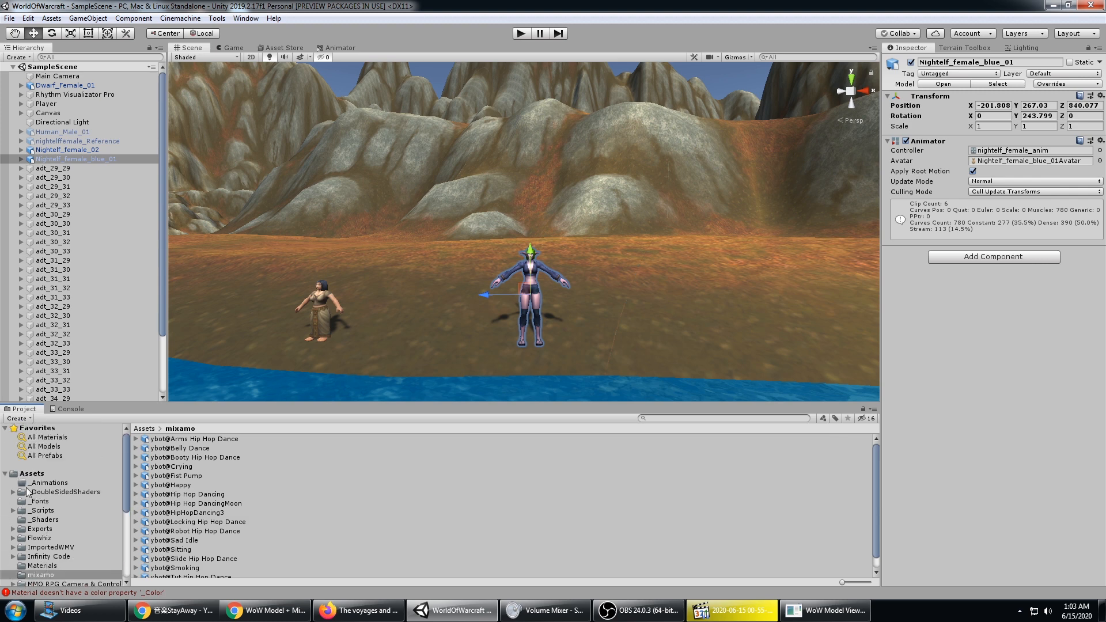
{"action": "left_click", "coordinate": [50, 547]}
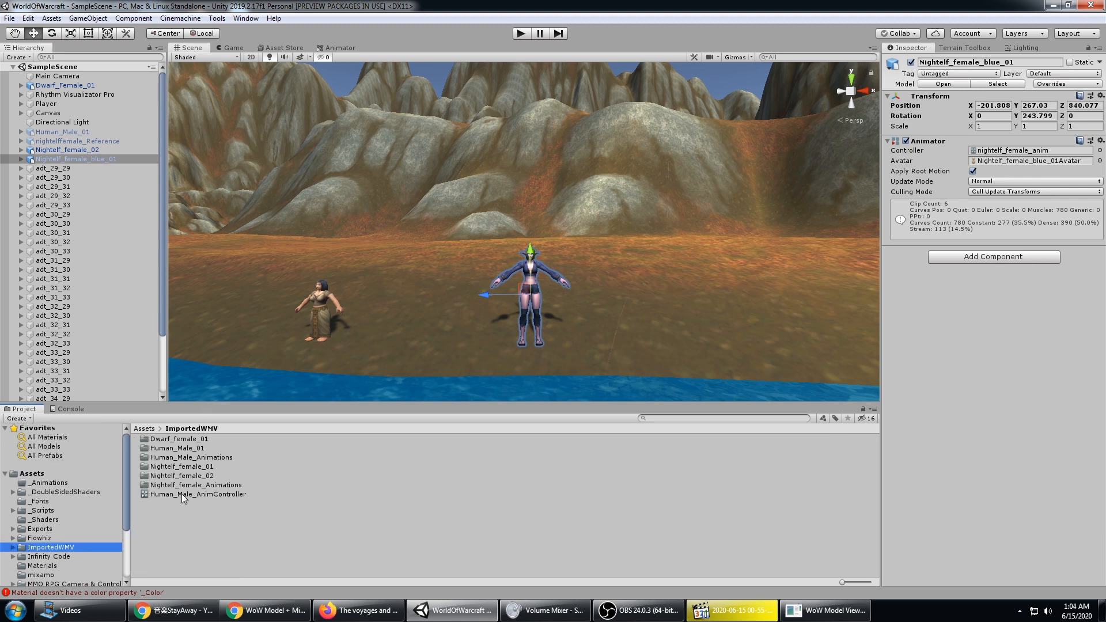
- Show the ImportedWMV folder in Explorer, open it and copy its full path
{"action": "right_click", "coordinate": [63, 551]}
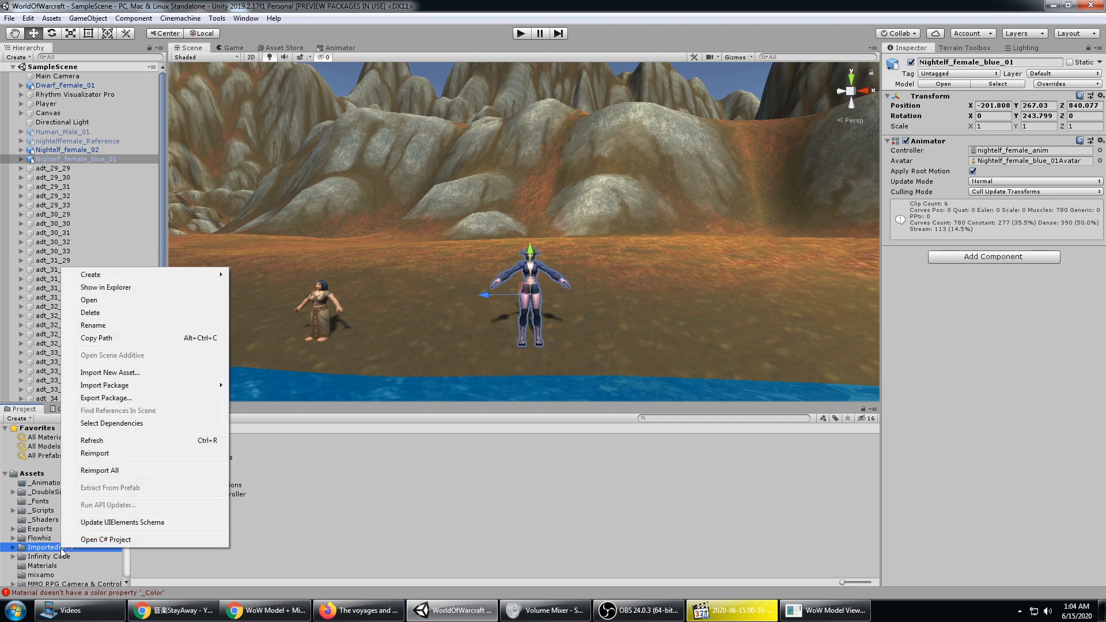
{"action": "left_click", "coordinate": [120, 287]}
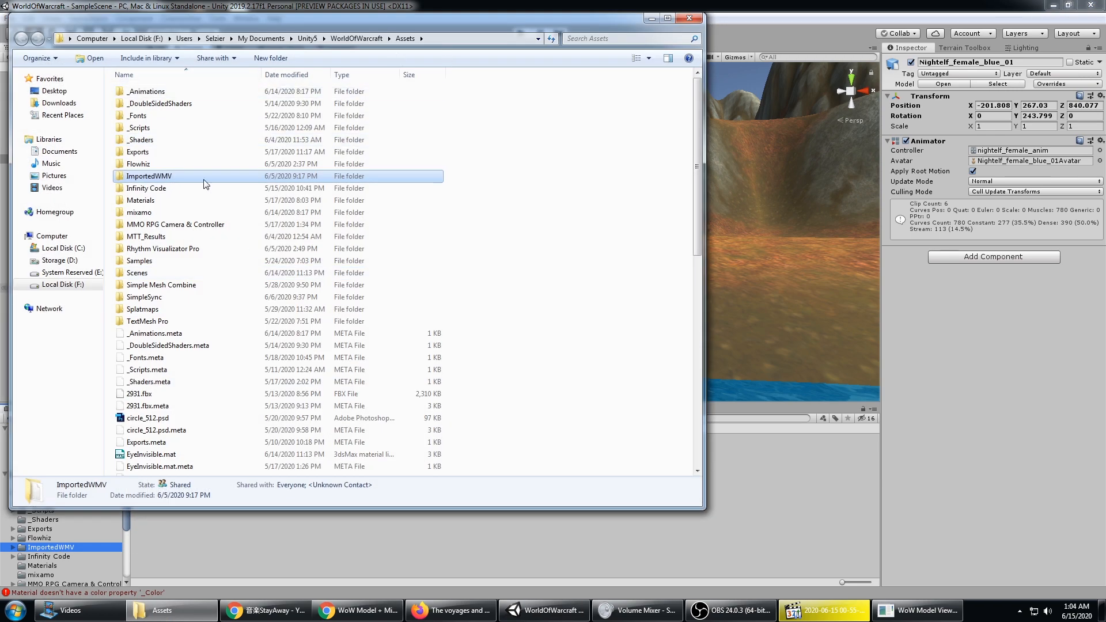
{"action": "left_click", "coordinate": [499, 36]}
{"action": "key", "text": "ctrl+c"}
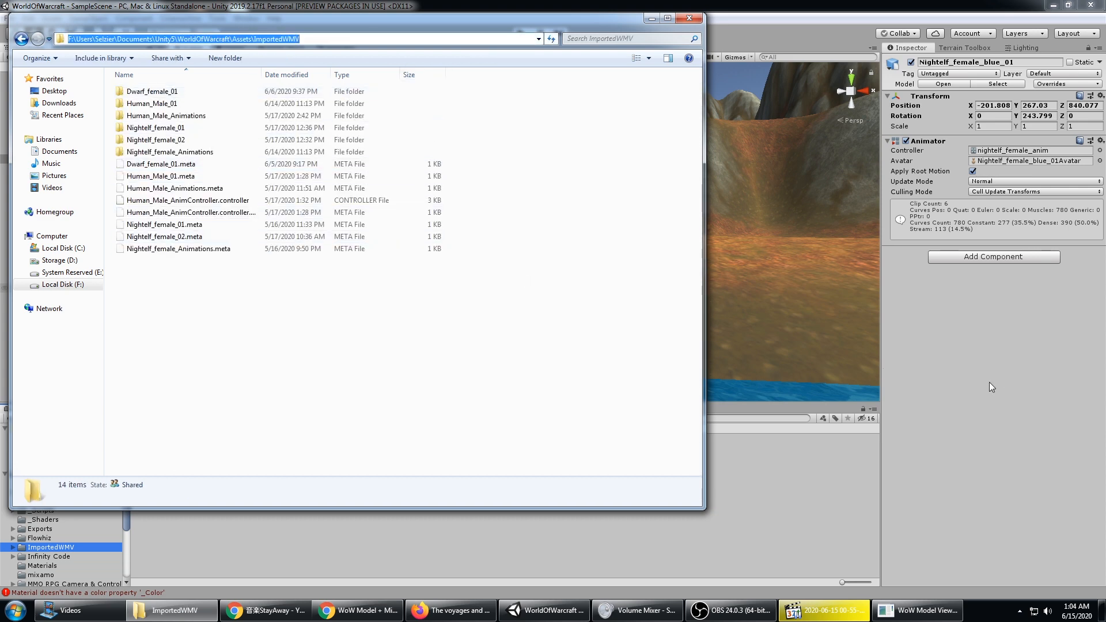
- Switch back to WoW Model Viewer and set the FBX save location to the copied ImportedWMV folder path
{"action": "left_click", "coordinate": [919, 611]}
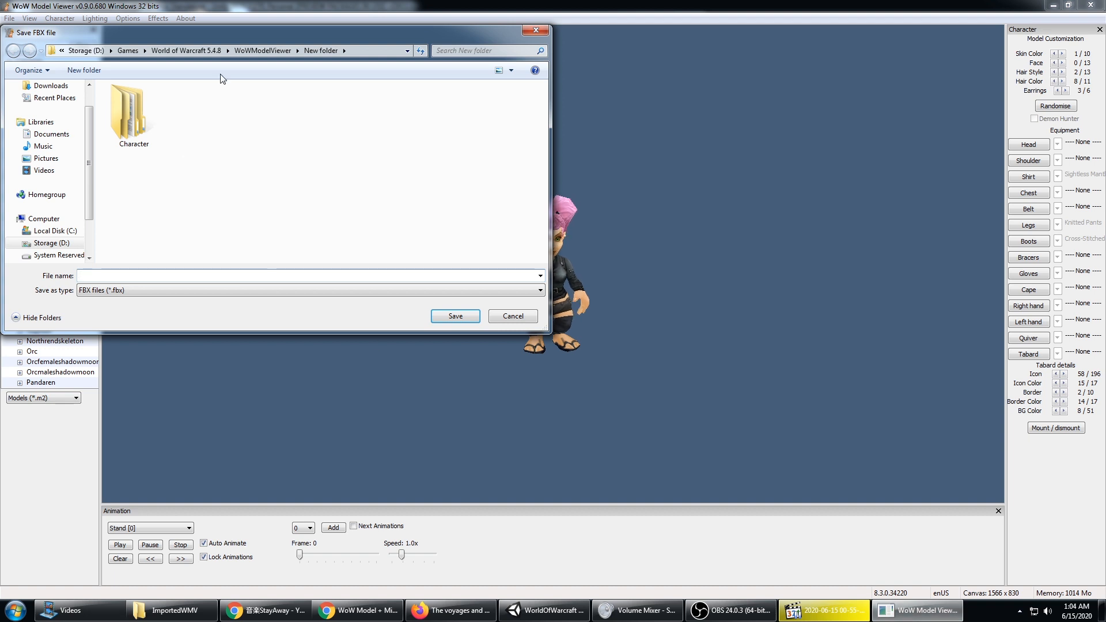
{"action": "left_click", "coordinate": [403, 52]}
{"action": "left_click", "coordinate": [360, 51]}
{"action": "key", "text": "ctrl+v"}
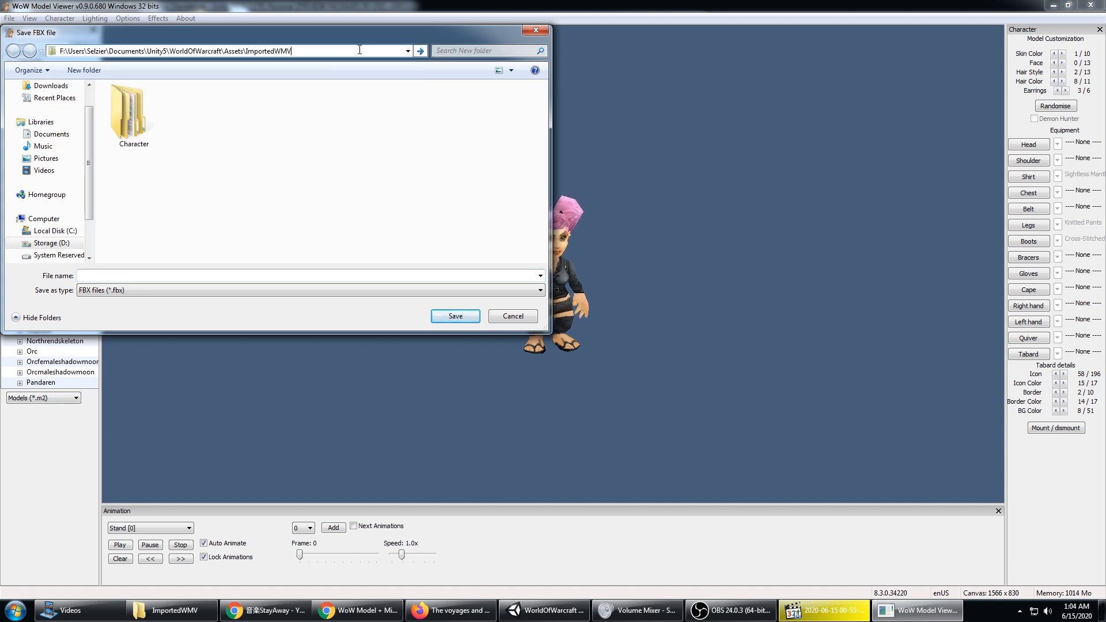
{"action": "key", "text": "Return"}
- Save the FBX as Gnome_Female_01 and export it with all animations selected
{"action": "left_click", "coordinate": [230, 275]}
{"action": "type", "text": "Gnome_Female_01"}
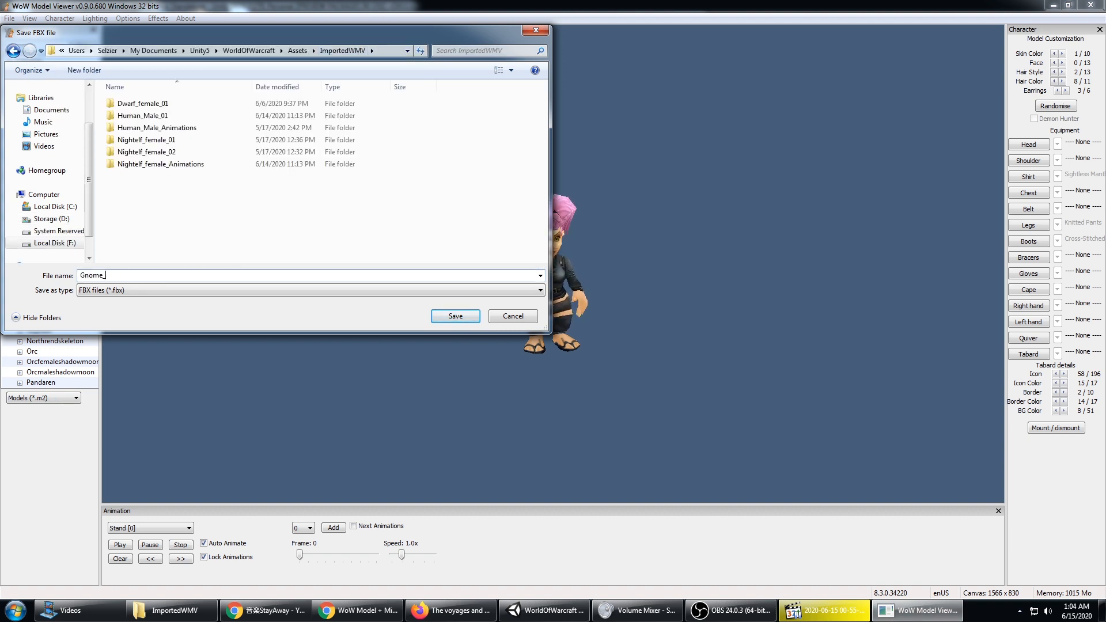
{"action": "left_click", "coordinate": [455, 316]}
{"action": "left_click_drag", "start_coordinate": [634, 285], "coordinate": [655, 267]}
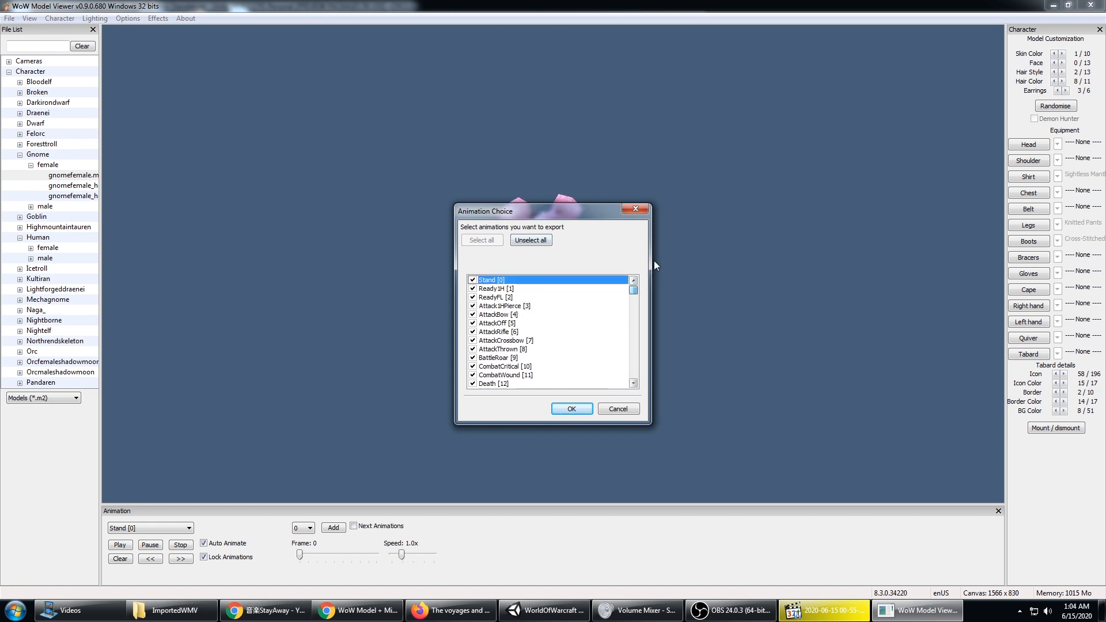
{"action": "left_click", "coordinate": [572, 409]}
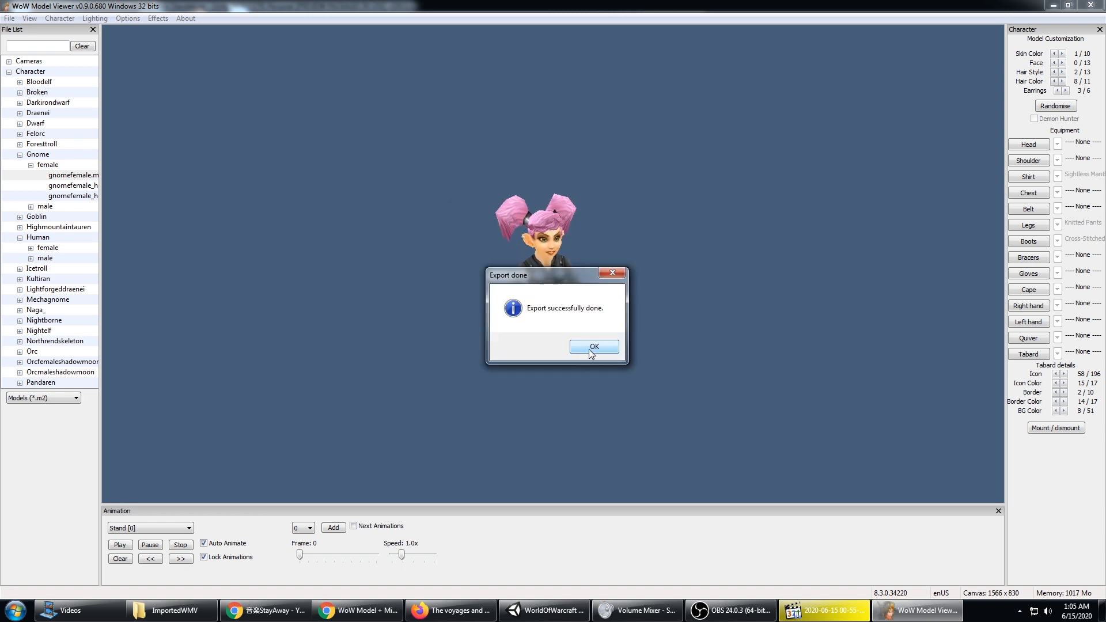
{"action": "left_click", "coordinate": [591, 348]}
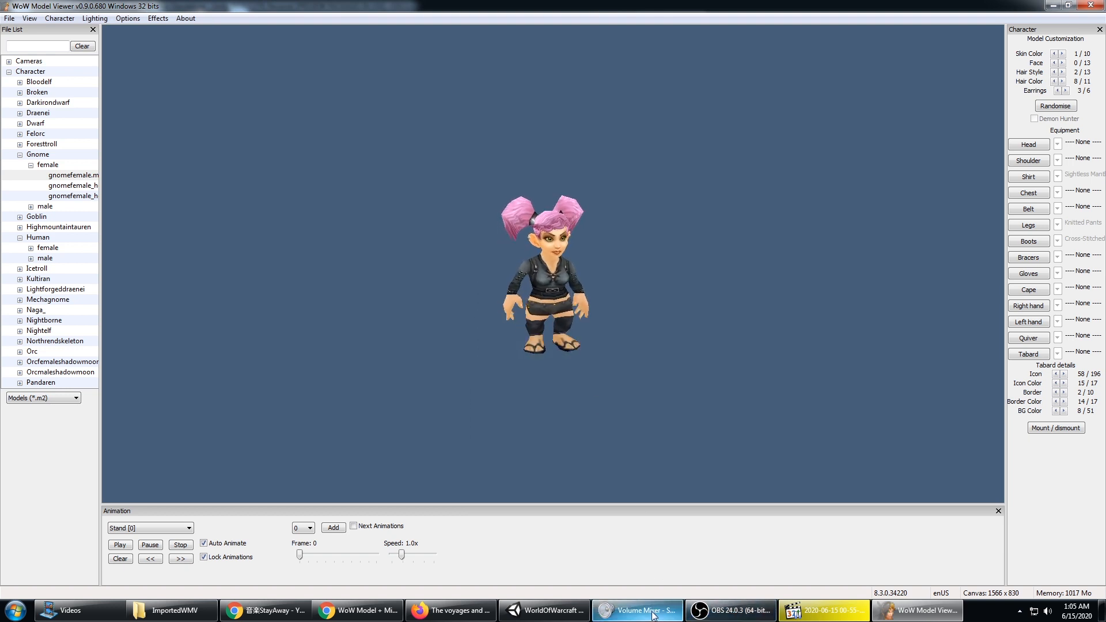
- Switch to Unity and inspect the imported Gnome_Female_01 model and the first clip, ArtBowLoop_214, in its animations folder
{"action": "left_click", "coordinate": [575, 613]}
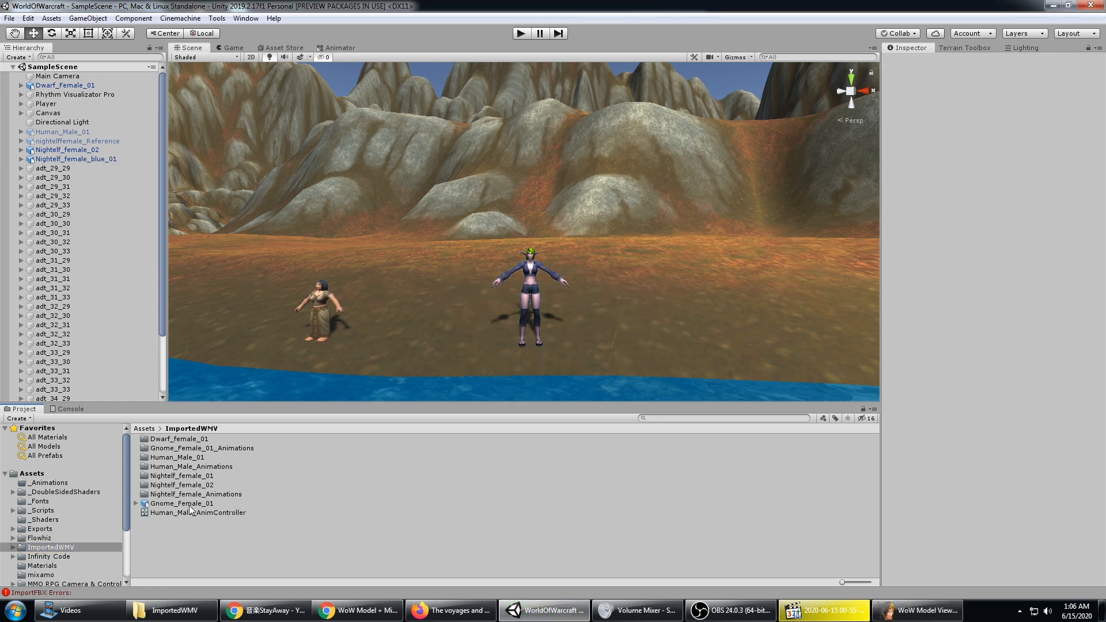
{"action": "left_click", "coordinate": [184, 504]}
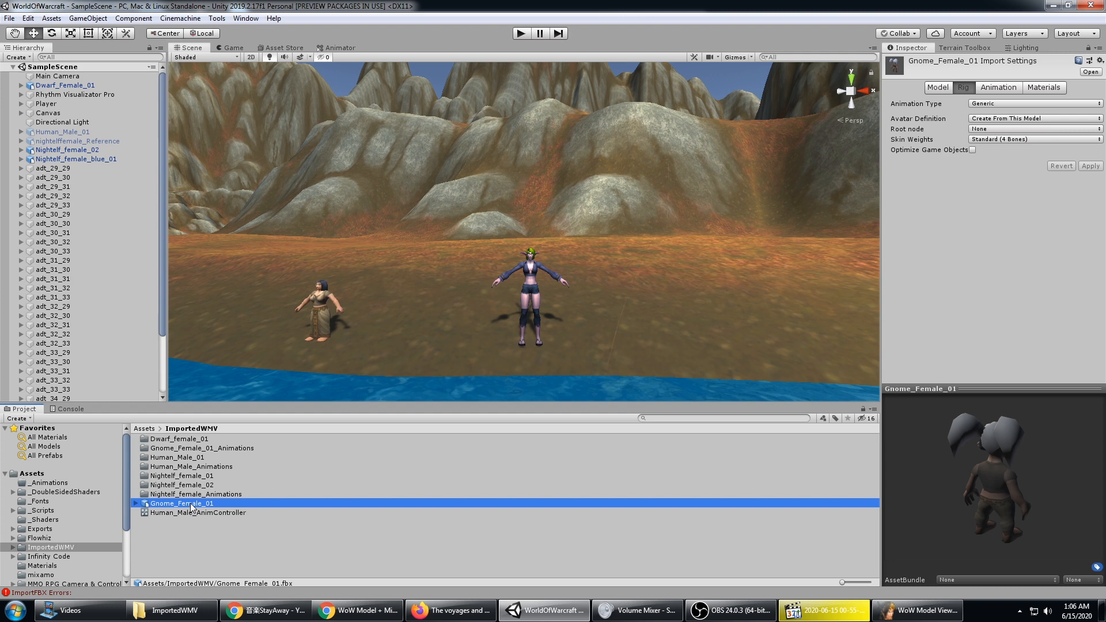
{"action": "double_click", "coordinate": [180, 451]}
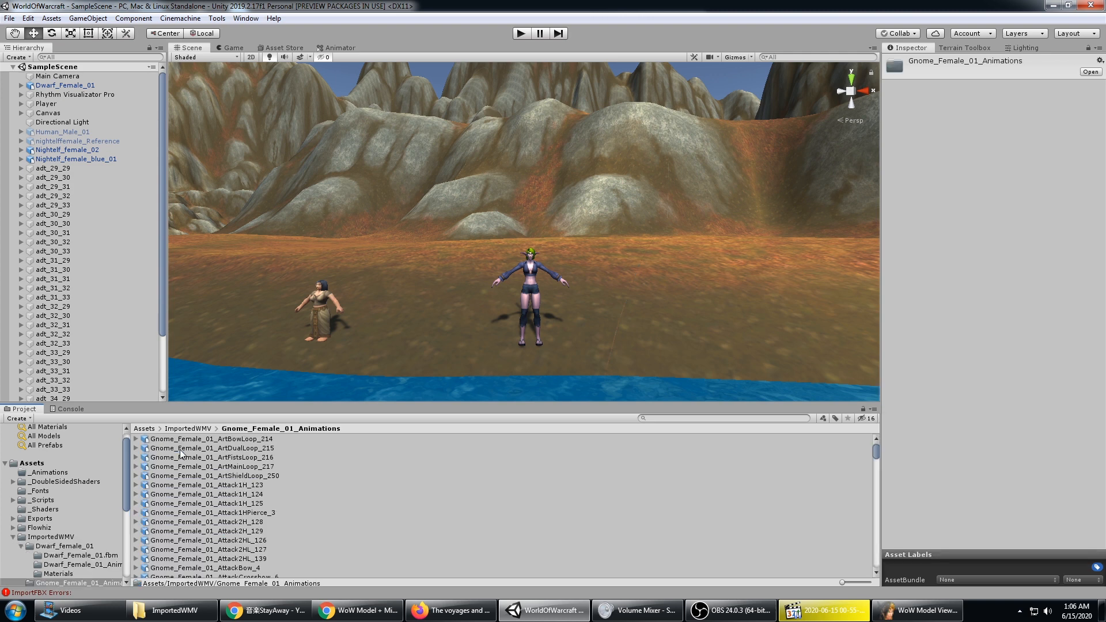
{"action": "left_click", "coordinate": [261, 441]}
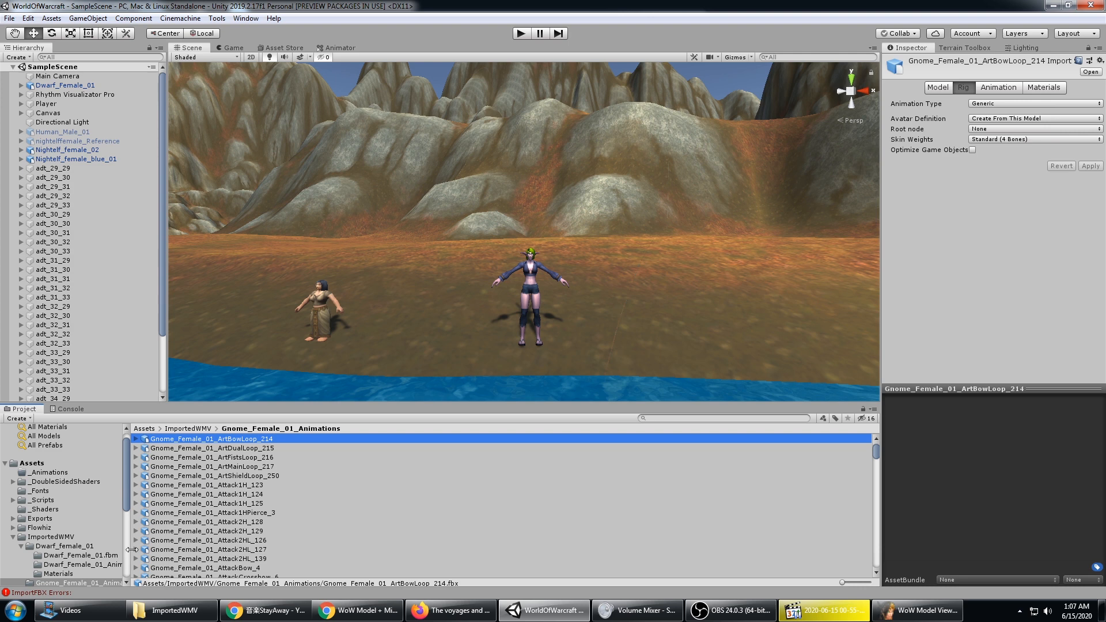
- Place the Gnome_Female_01 model in the scene to the right of the night elf and select its source asset
{"action": "left_click_drag", "start_coordinate": [186, 503], "coordinate": [701, 339]}
{"action": "left_click", "coordinate": [229, 505]}
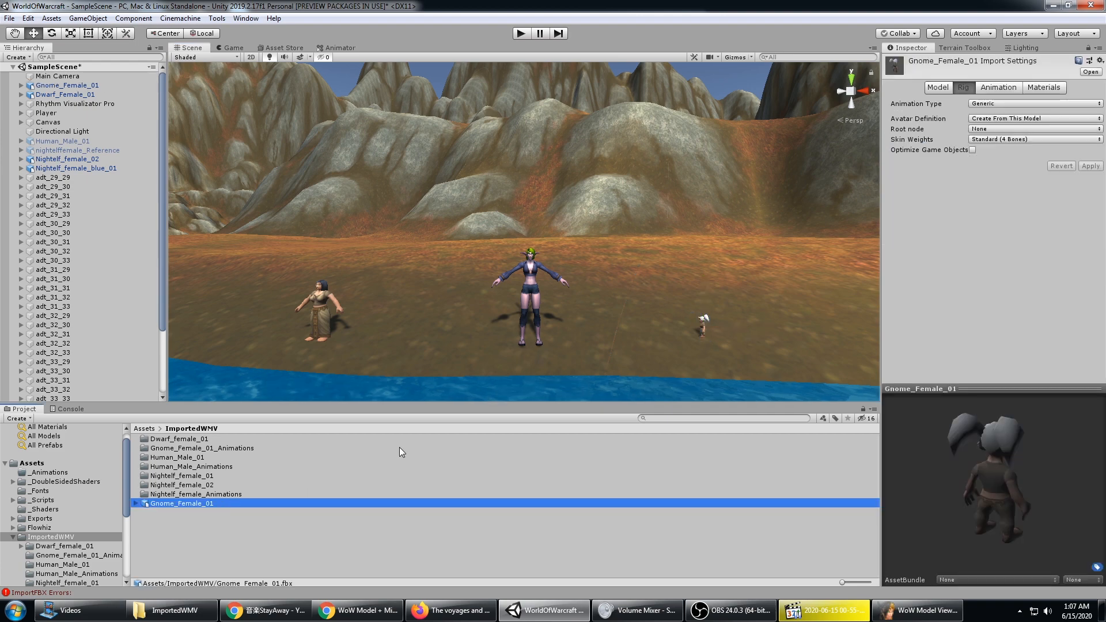
- Rotate the gnome in the scene to about -110 degrees around the Y axis
{"action": "left_click", "coordinate": [703, 332]}
{"action": "key", "text": "f"}
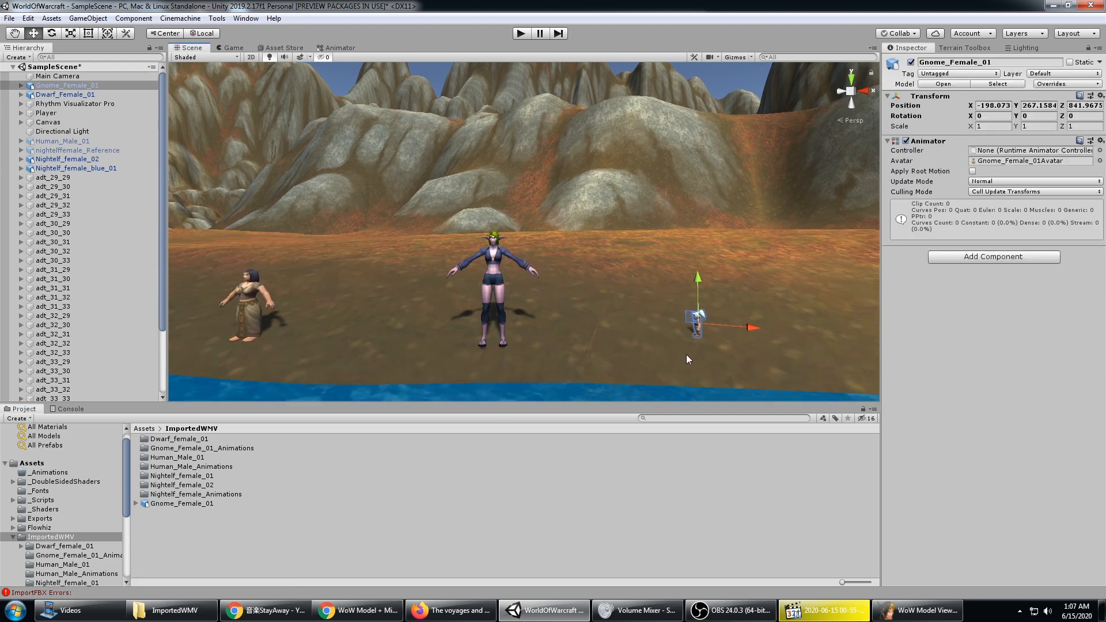
{"action": "scroll", "coordinate": [593, 316], "scroll_direction": "down", "scroll_amount": 8}
{"action": "middle_click_drag", "start_coordinate": [597, 323], "coordinate": [600, 363]}
{"action": "key", "text": "e"}
{"action": "left_click_drag", "start_coordinate": [538, 323], "coordinate": [696, 304]}
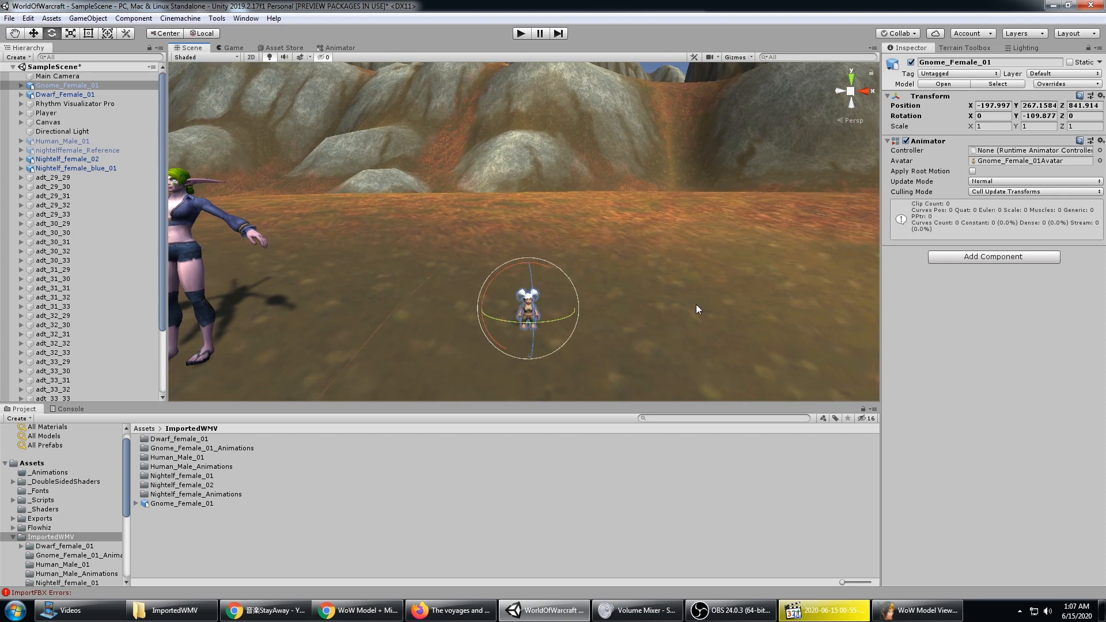
{"action": "left_click_drag", "start_coordinate": [625, 316], "coordinate": [614, 309], "text": "alt"}
- Set the scale factor of the Gnome_Female_01 model asset to 2 in its import settings
{"action": "left_click", "coordinate": [248, 528]}
{"action": "left_click", "coordinate": [193, 503]}
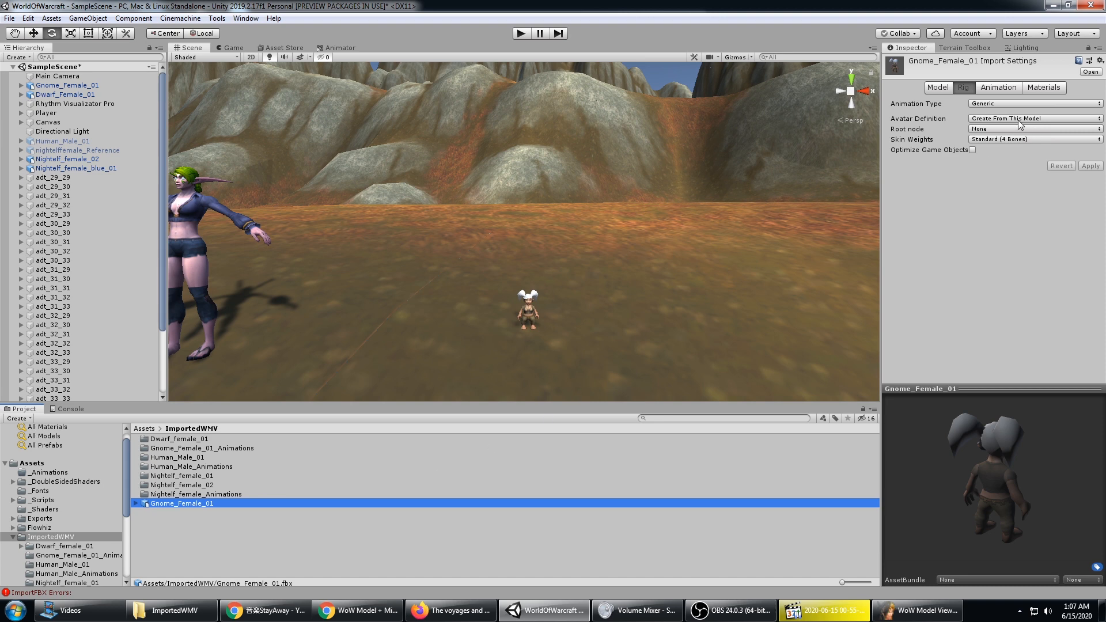
{"action": "left_click", "coordinate": [937, 88]}
{"action": "left_click", "coordinate": [982, 115]}
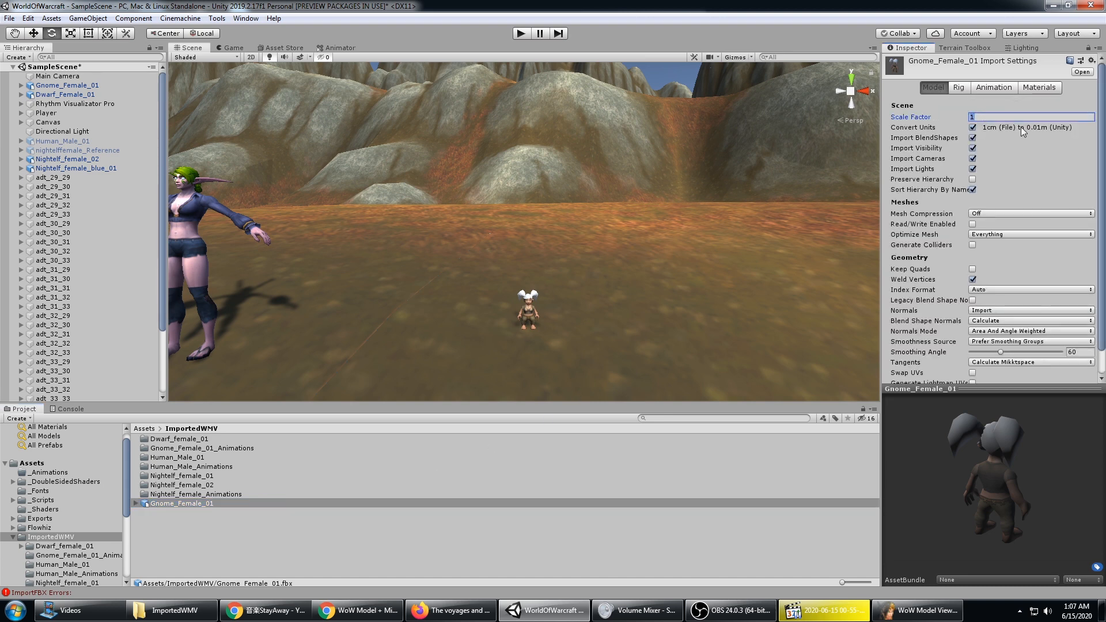
{"action": "type", "text": "2"}
{"action": "key", "text": "Tab"}
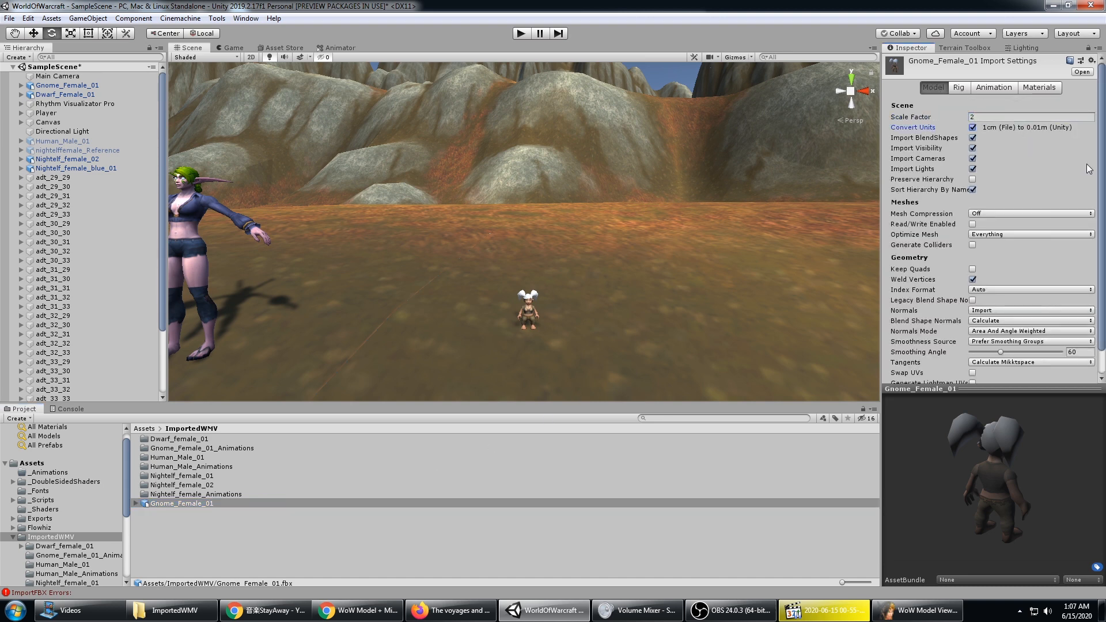
- Disable importing of blend shapes, visibility, cameras and lights, enable Read/Write, and apply the model's import settings
{"action": "scroll", "coordinate": [973, 115], "scroll_direction": "down", "scroll_amount": 2}
{"action": "scroll", "coordinate": [975, 118], "scroll_direction": "up", "scroll_amount": 1}
{"action": "left_click", "coordinate": [972, 123]}
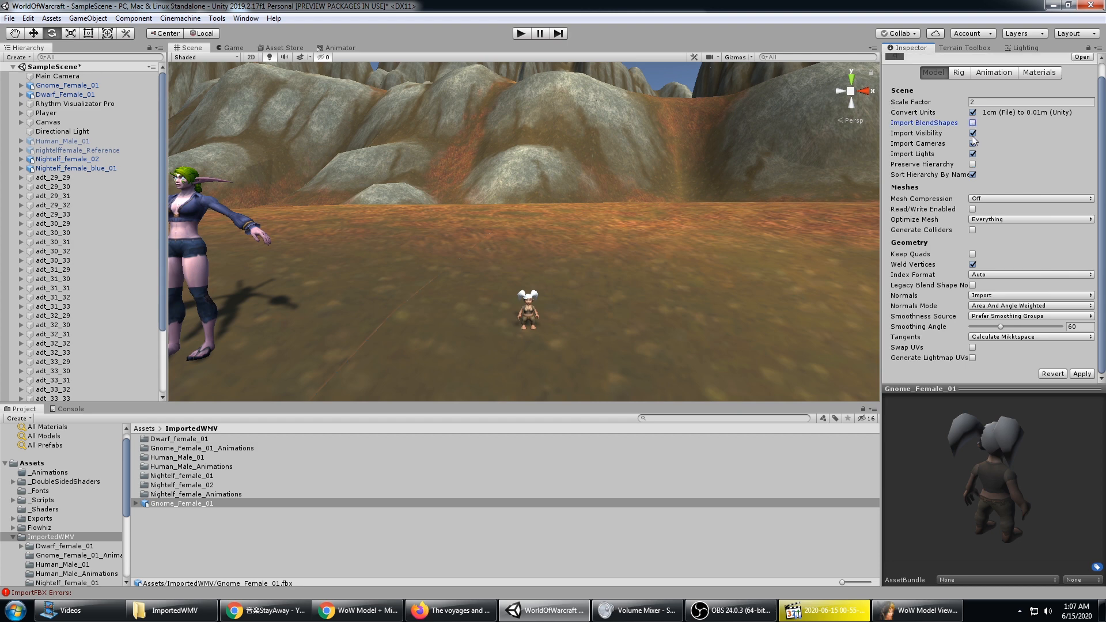
{"action": "left_click", "coordinate": [972, 154]}
{"action": "left_click", "coordinate": [972, 144]}
{"action": "left_click", "coordinate": [972, 133]}
{"action": "left_click", "coordinate": [972, 210]}
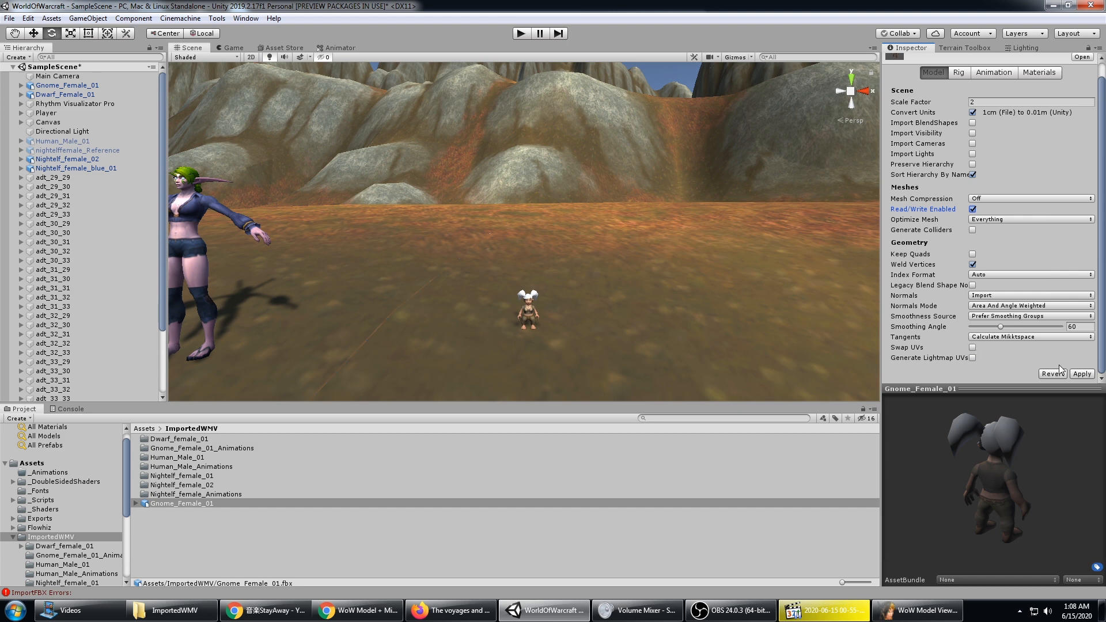
{"action": "left_click", "coordinate": [1086, 374]}
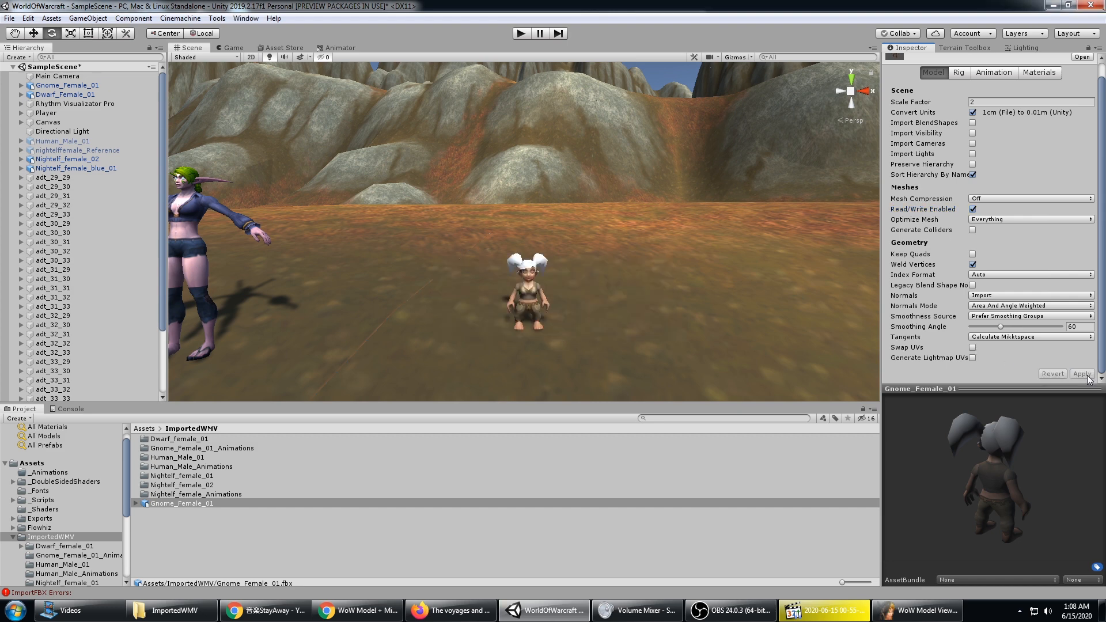
{"action": "middle_click_drag", "start_coordinate": [549, 177], "coordinate": [572, 180]}
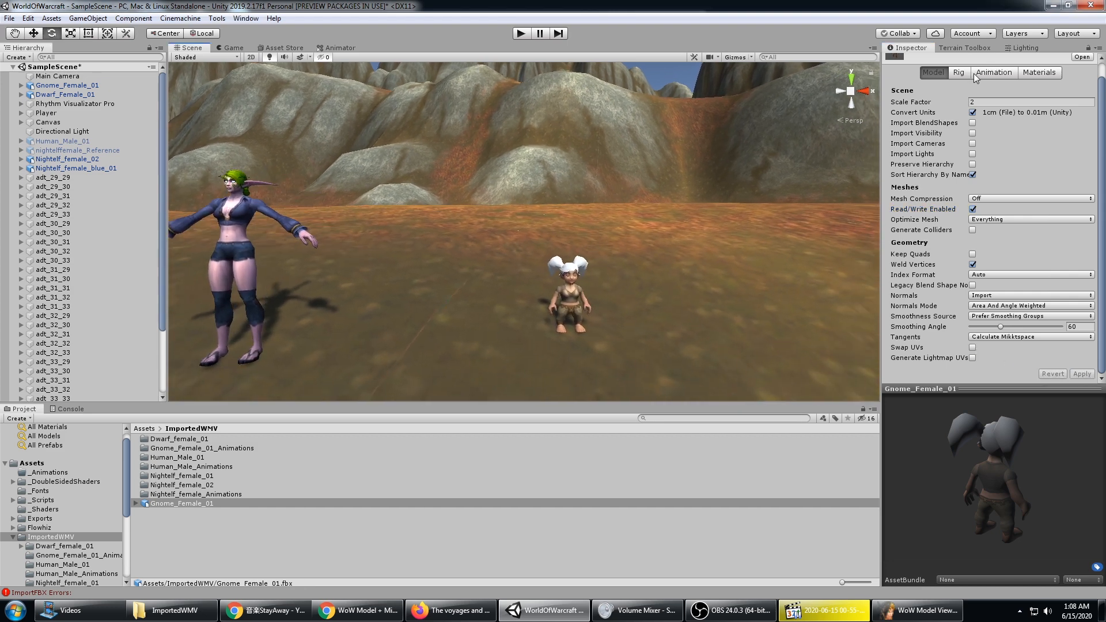
- Set the gnome's rig animation type to Humanoid, turn off Import Animation, and apply the changes
{"action": "left_click", "coordinate": [964, 88]}
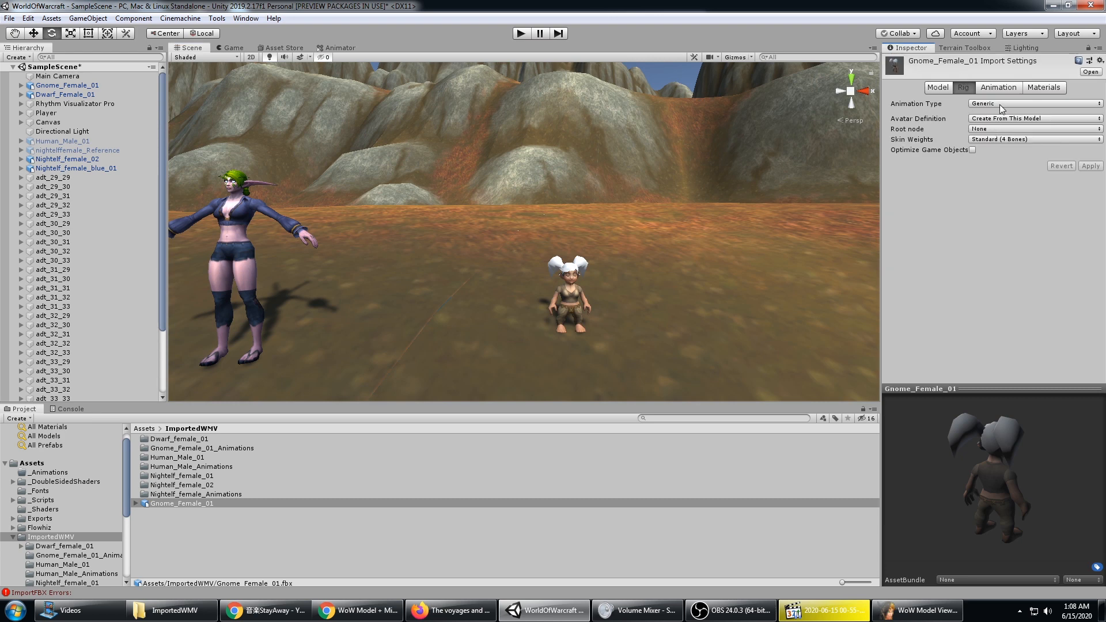
{"action": "left_click", "coordinate": [998, 105]}
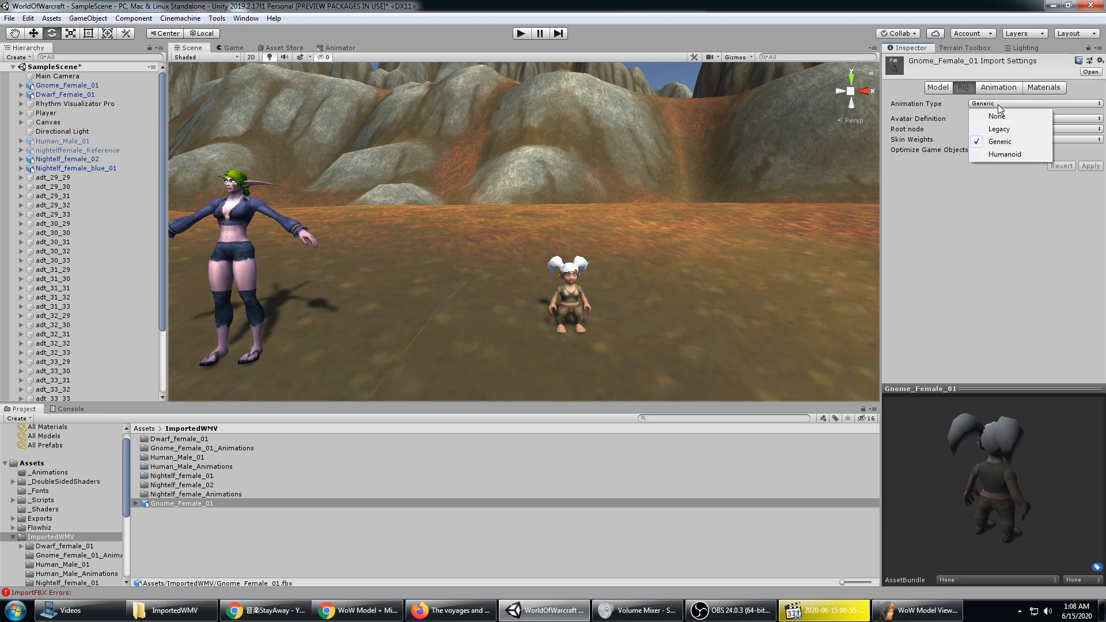
{"action": "left_click", "coordinate": [1003, 154]}
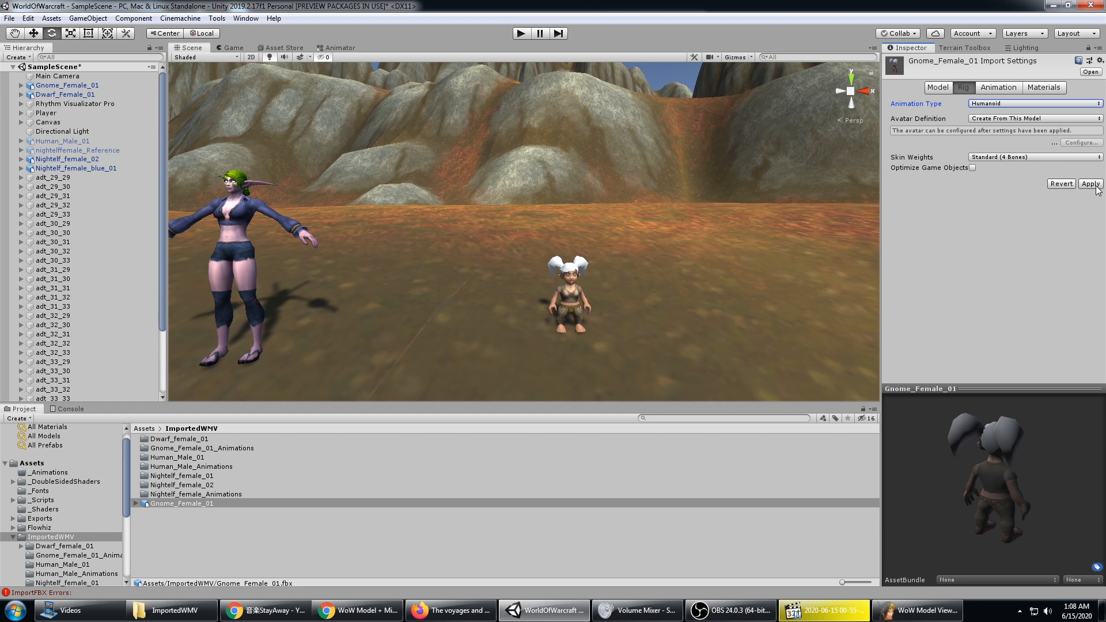
{"action": "left_click", "coordinate": [1007, 87]}
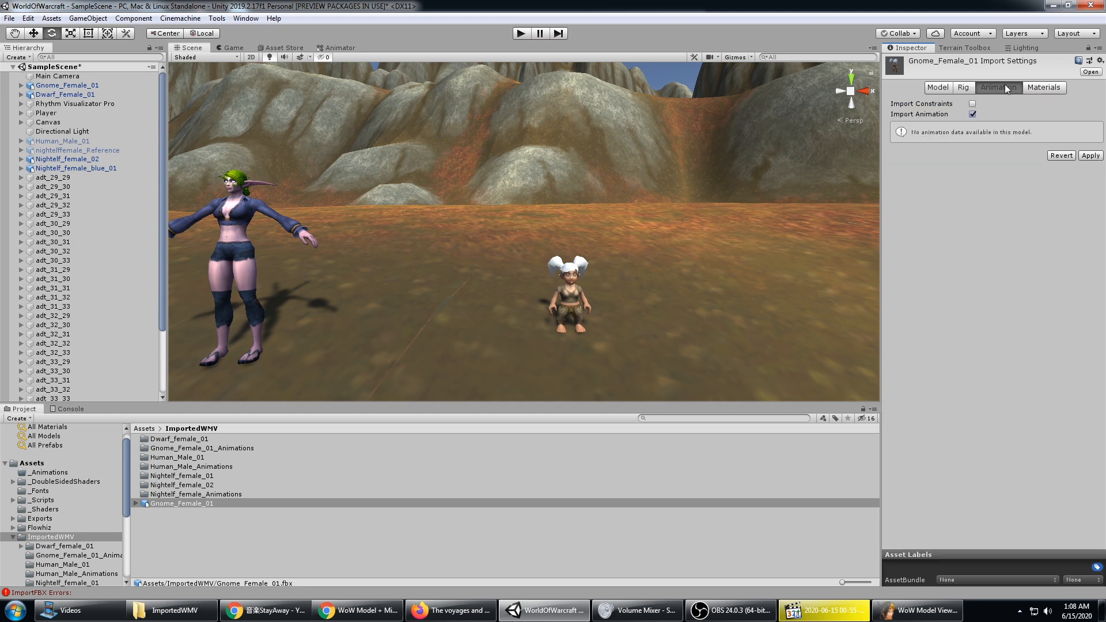
{"action": "left_click", "coordinate": [972, 115]}
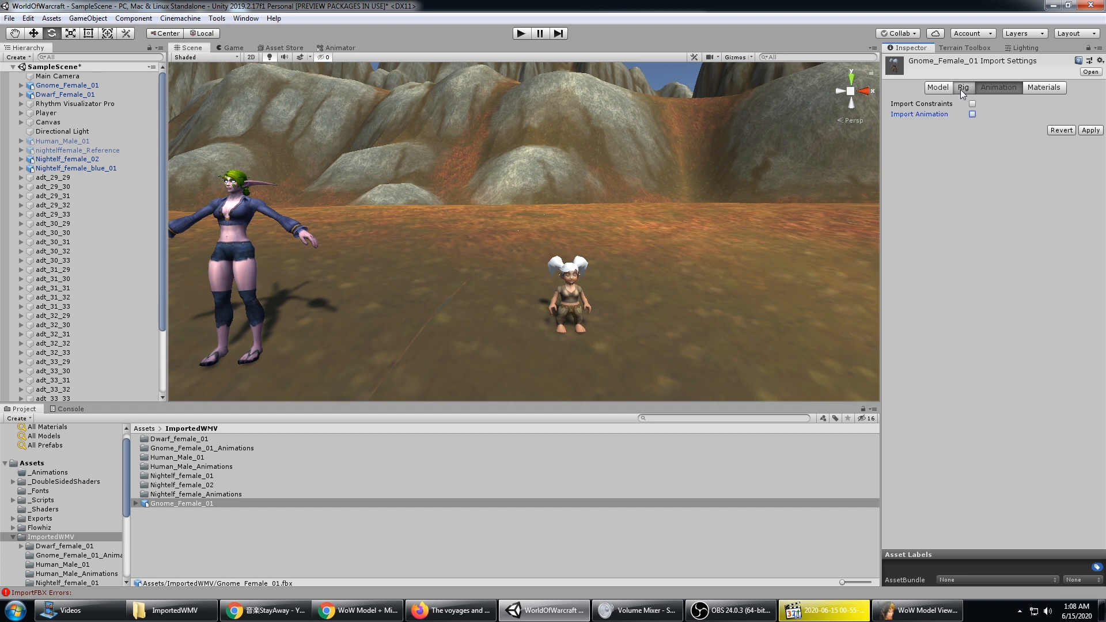
{"action": "left_click", "coordinate": [963, 90]}
{"action": "left_click", "coordinate": [980, 89]}
{"action": "left_click", "coordinate": [964, 91]}
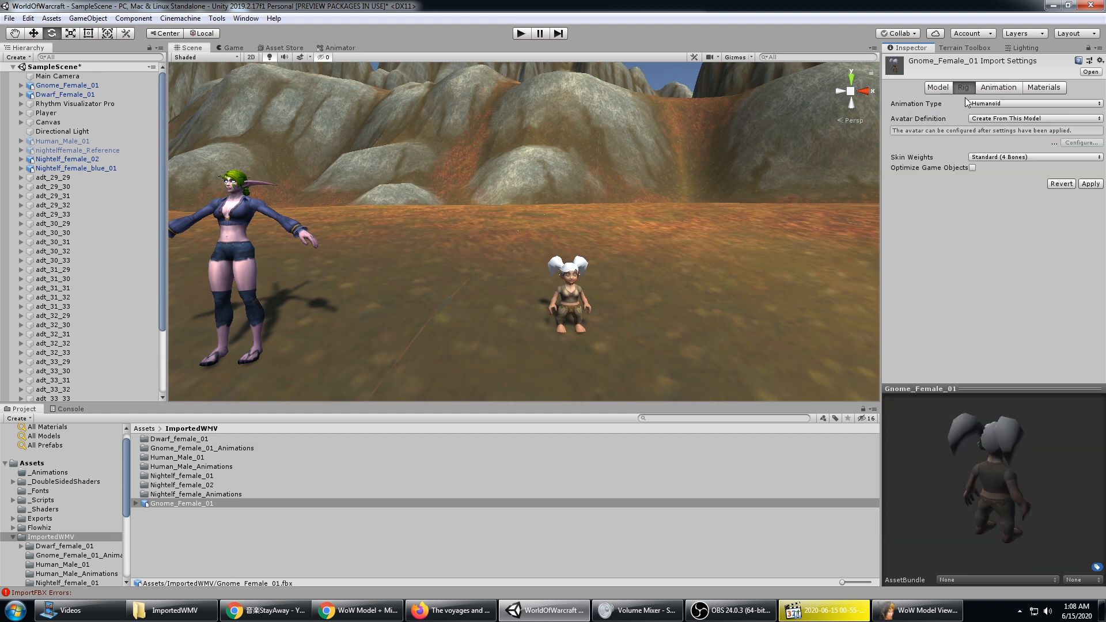
{"action": "left_click", "coordinate": [1090, 184]}
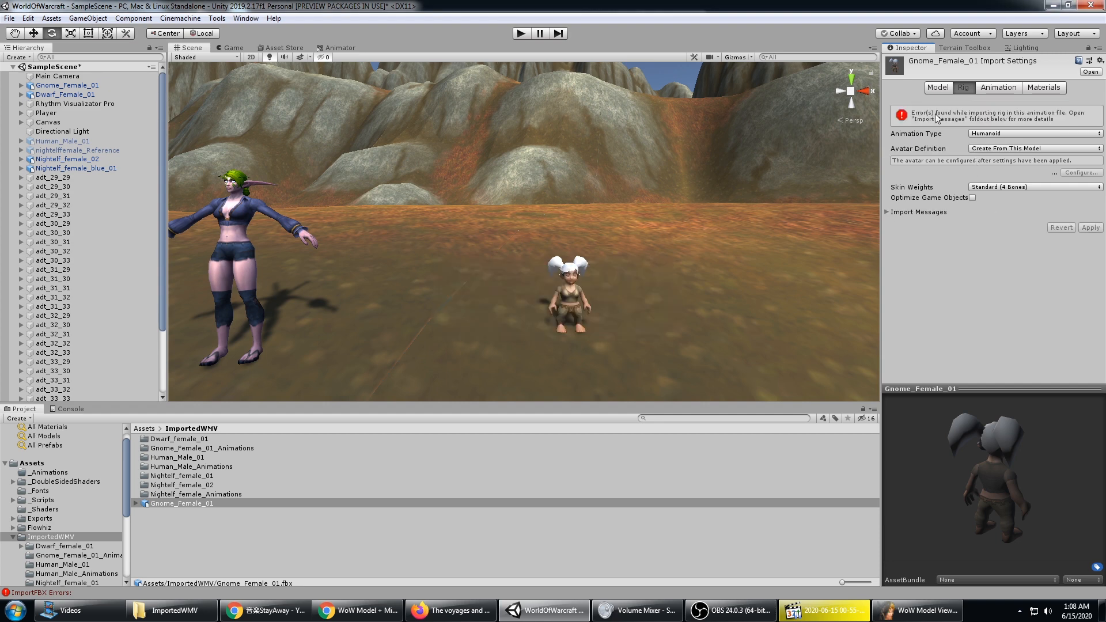
- Read the rig import messages of Gnome_Female_01 and check its animation import settings
{"action": "left_click", "coordinate": [887, 213]}
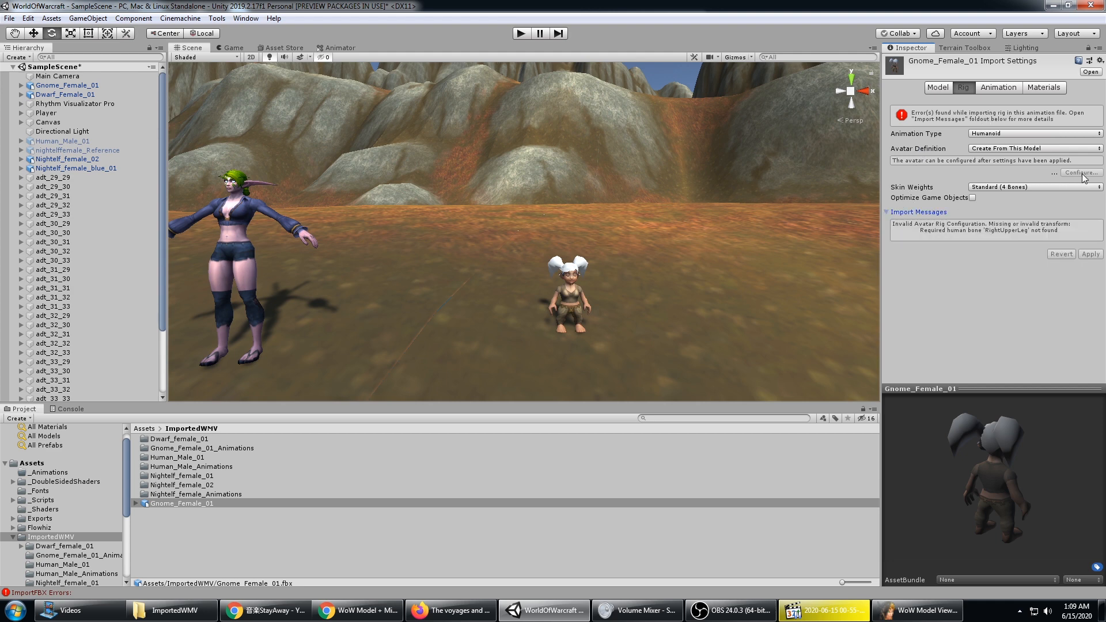
{"action": "left_click", "coordinate": [992, 90]}
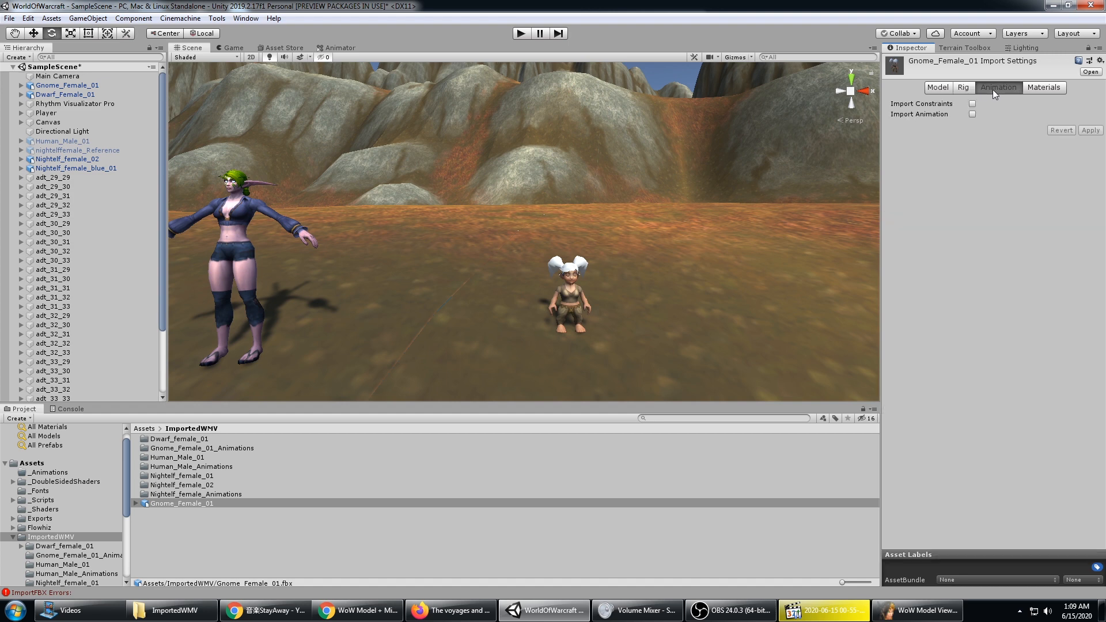
{"action": "left_click", "coordinate": [962, 88]}
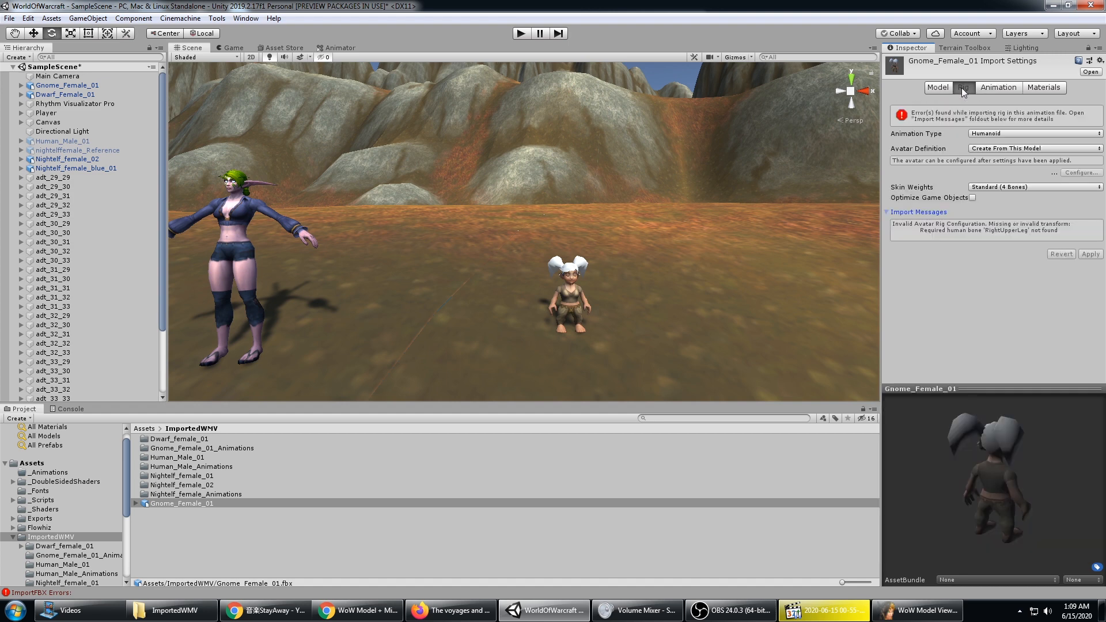
- Reselect the Gnome_Female_01 asset and open its avatar configuration, saving the modified SampleScene
{"action": "left_click", "coordinate": [231, 493]}
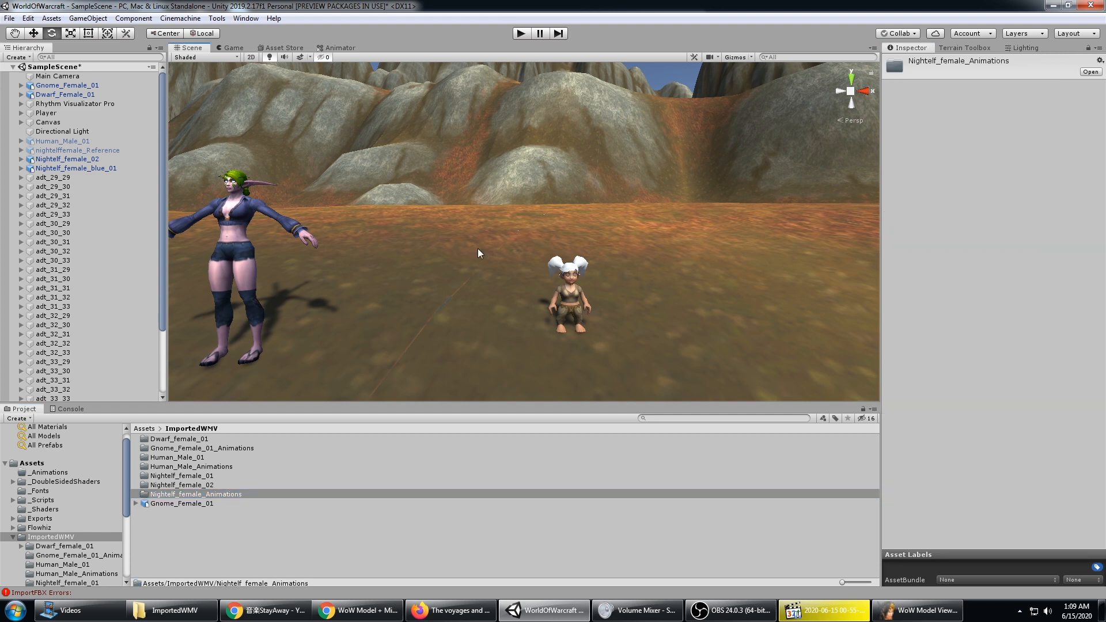
{"action": "left_click", "coordinate": [411, 358]}
{"action": "left_click", "coordinate": [191, 504]}
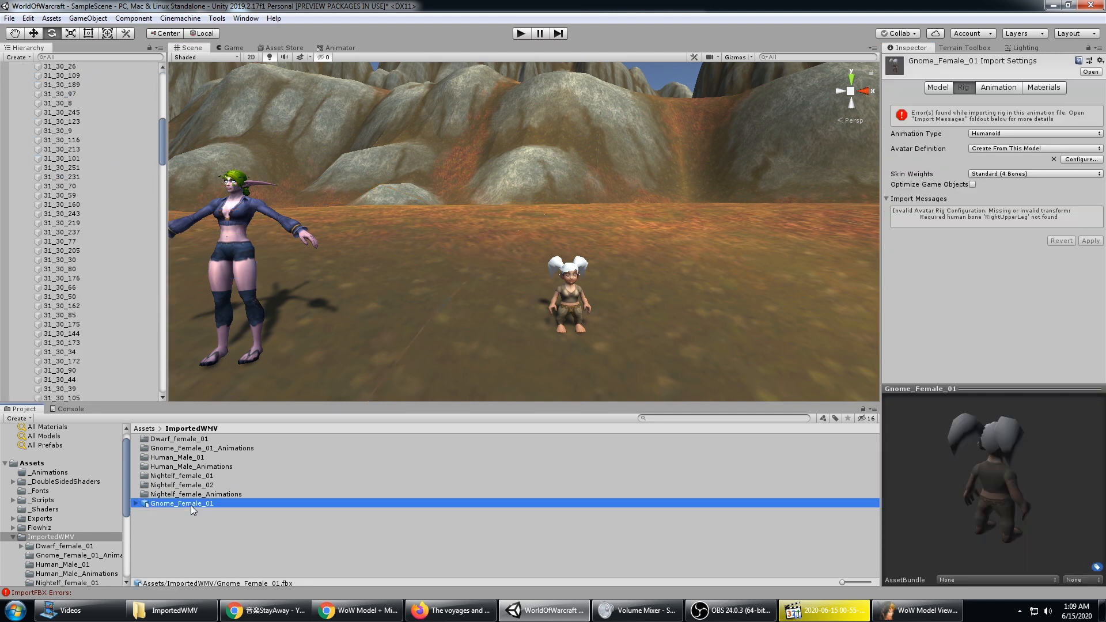
{"action": "left_click", "coordinate": [1075, 159]}
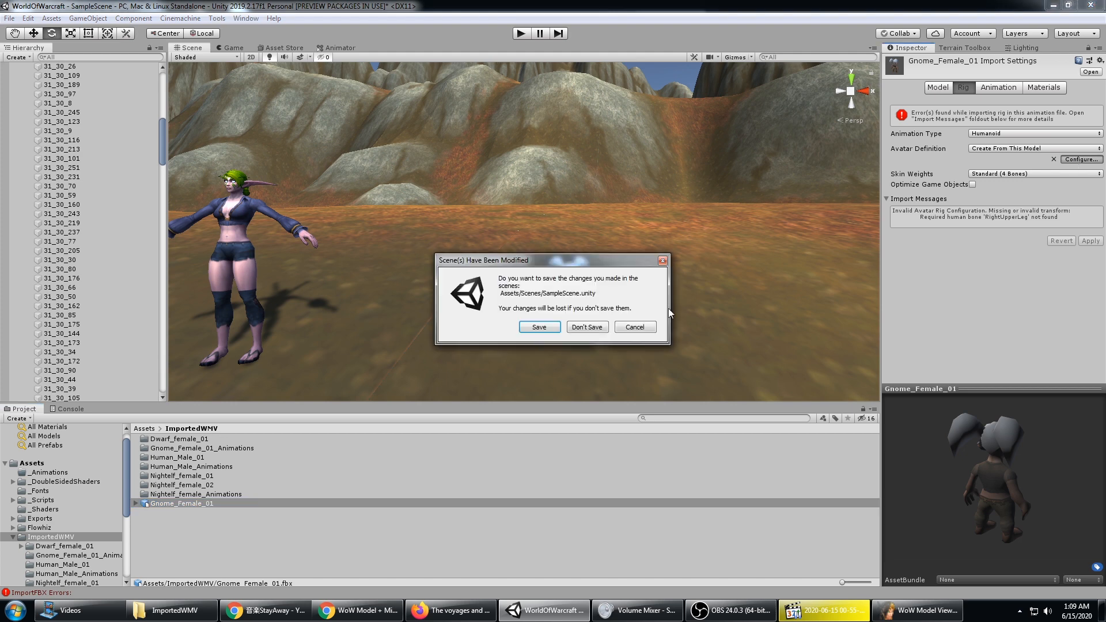
{"action": "left_click", "coordinate": [540, 327]}
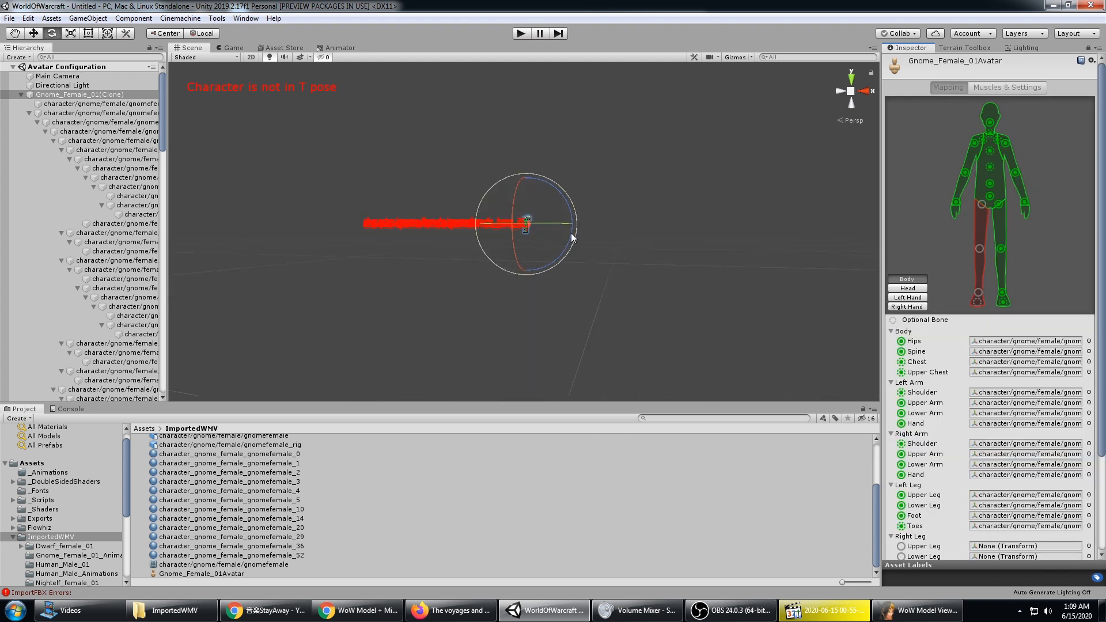
- Examine the gnome's skeleton up close, the Right Leg slots in the body mapping, and the full bone names in the hierarchy
{"action": "left_click_drag", "start_coordinate": [595, 192], "coordinate": [560, 214], "text": "alt"}
{"action": "scroll", "coordinate": [566, 217], "scroll_direction": "up", "scroll_amount": 9}
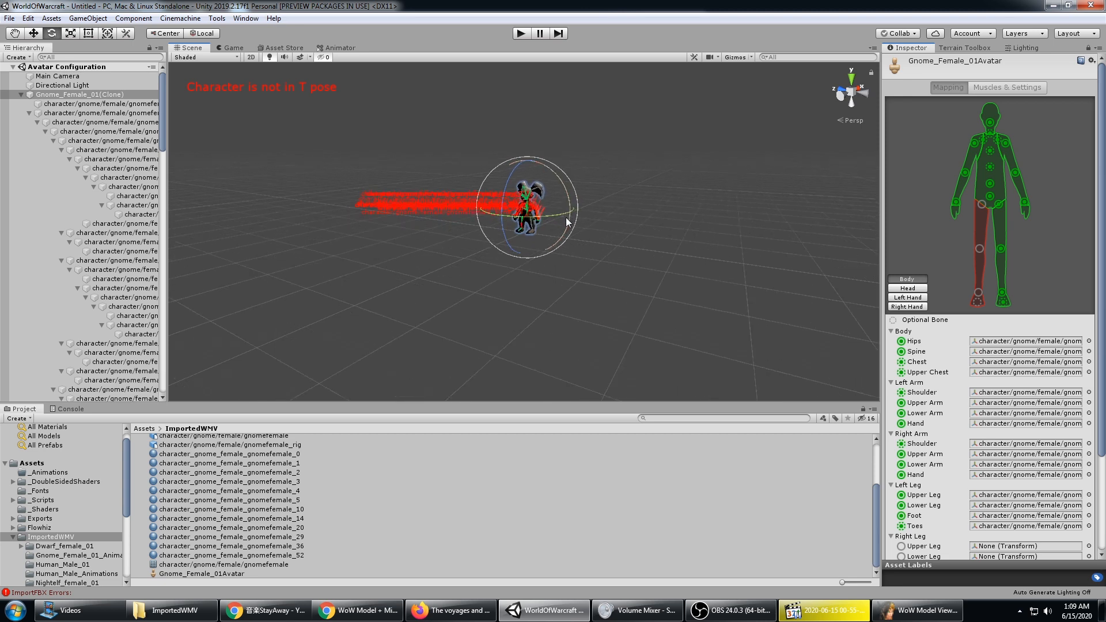
{"action": "left_click_drag", "start_coordinate": [449, 199], "coordinate": [643, 235], "text": "alt"}
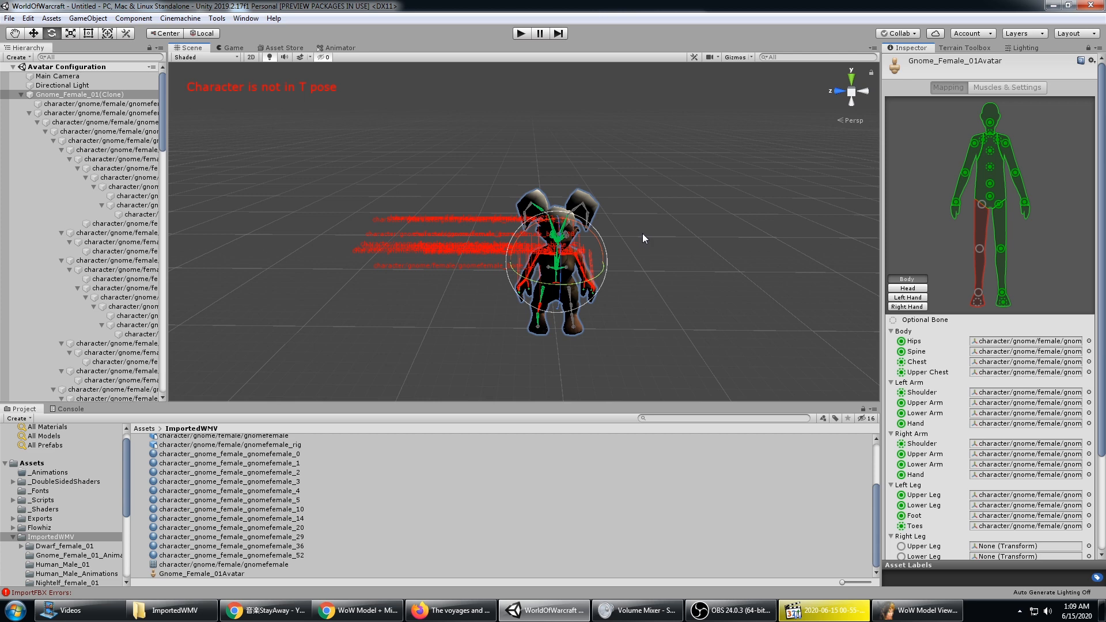
{"action": "scroll", "coordinate": [642, 234], "scroll_direction": "up", "scroll_amount": 5}
{"action": "left_click_drag", "start_coordinate": [766, 219], "coordinate": [543, 327], "text": "alt"}
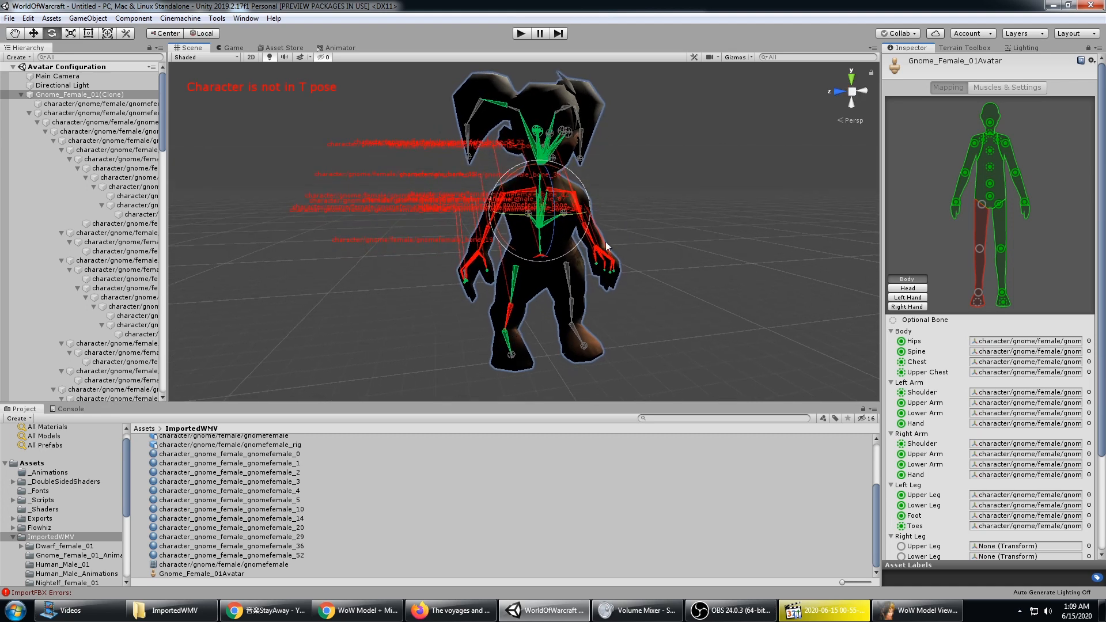
{"action": "left_click_drag", "start_coordinate": [609, 248], "coordinate": [668, 306], "text": "alt"}
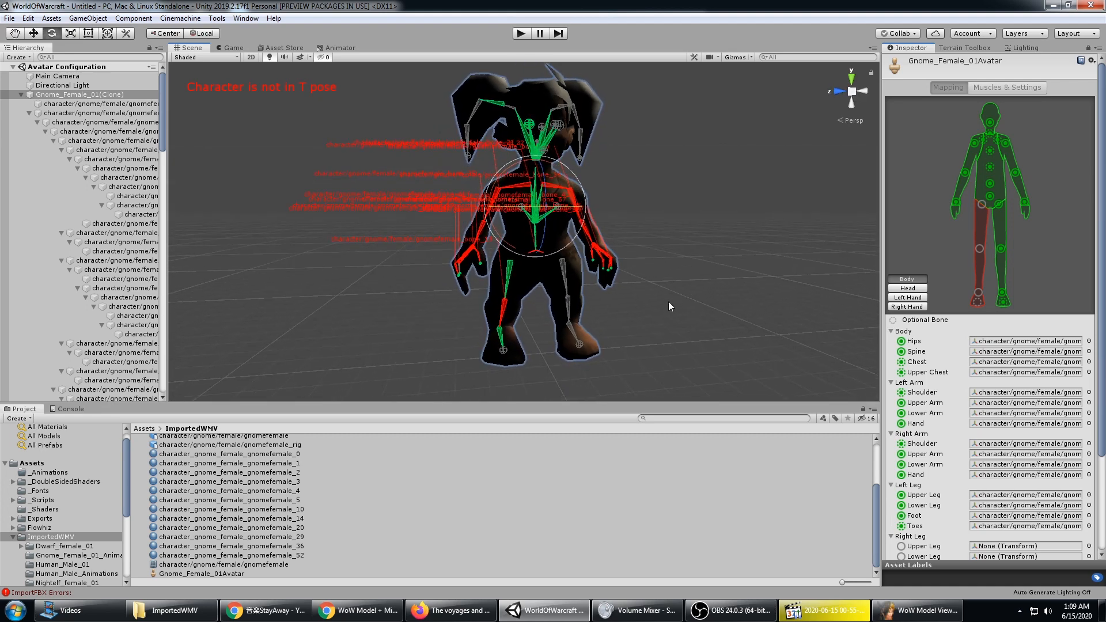
{"action": "left_click_drag", "start_coordinate": [1103, 338], "coordinate": [1105, 426]}
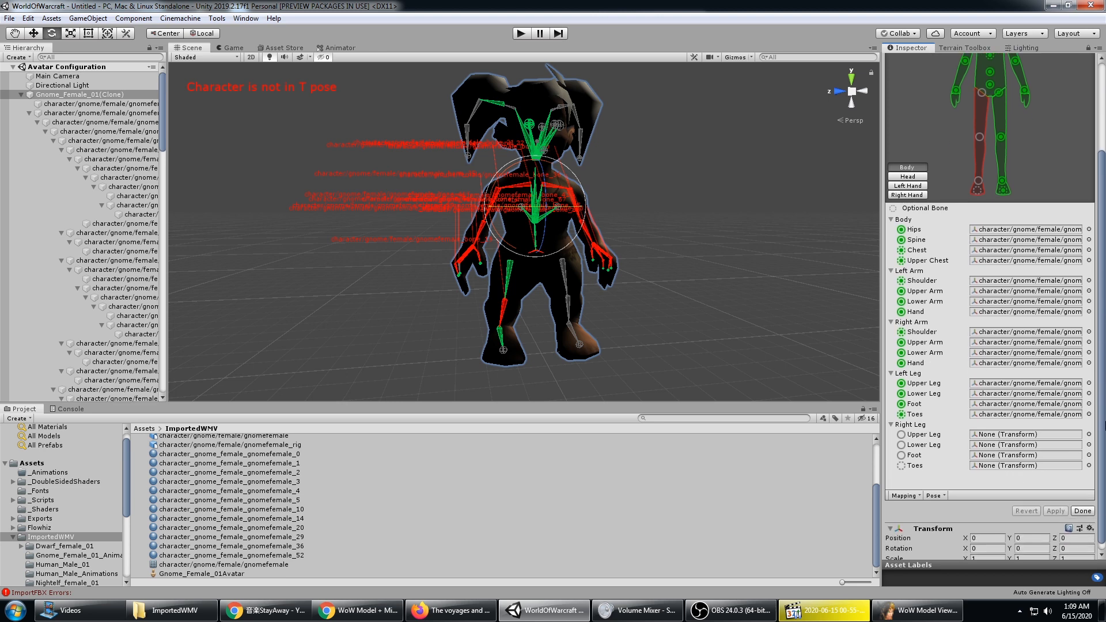
{"action": "left_click_drag", "start_coordinate": [167, 133], "coordinate": [248, 134]}
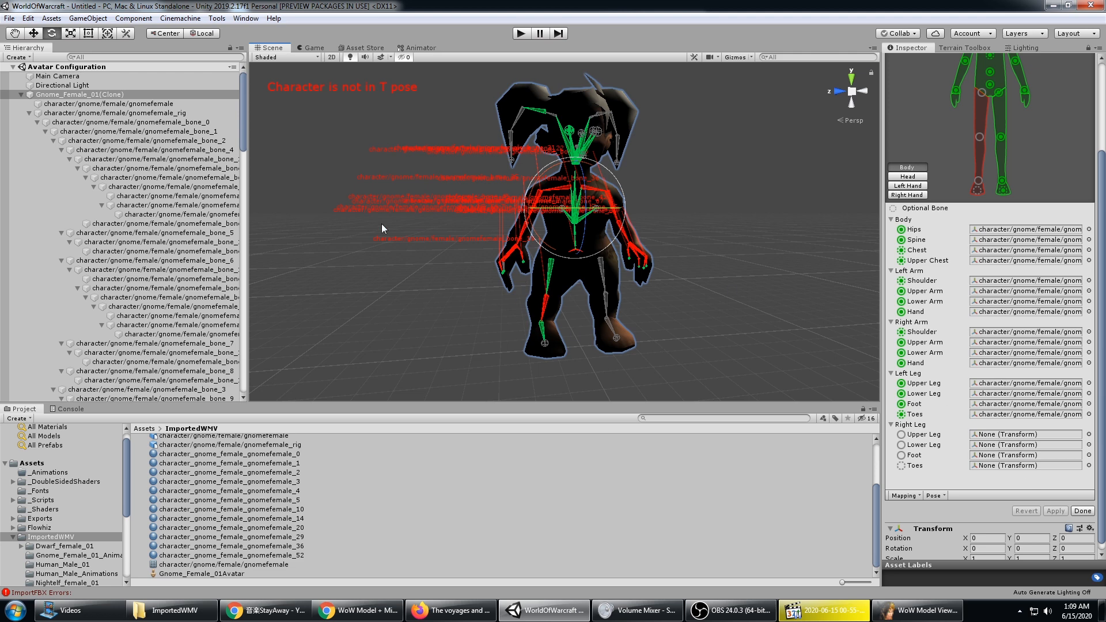
{"action": "left_click_drag", "start_coordinate": [247, 190], "coordinate": [329, 190]}
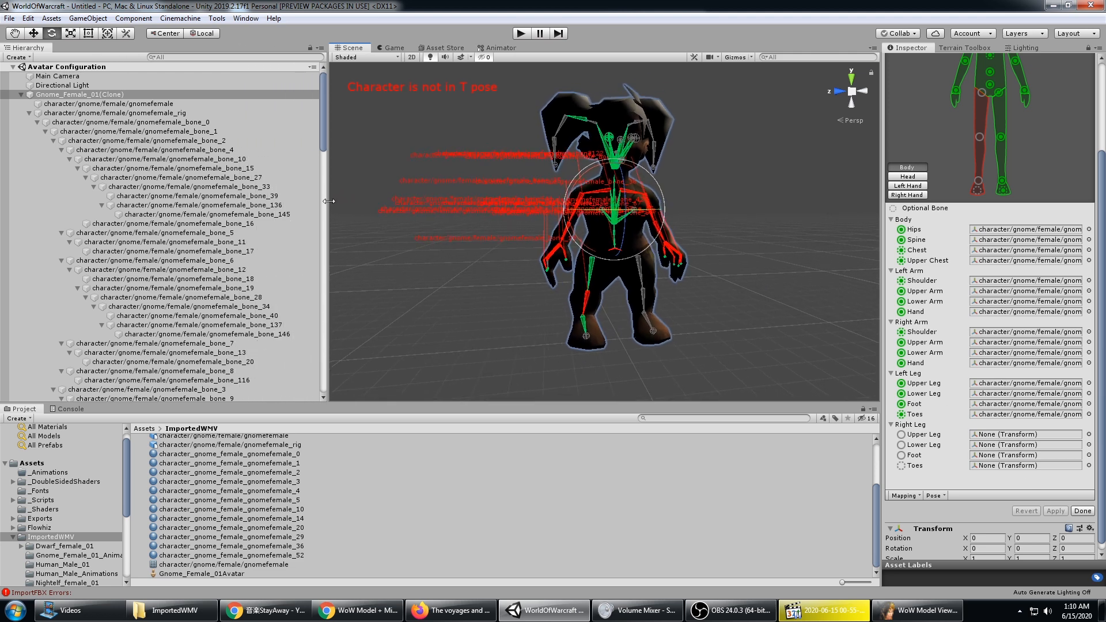
- Examine which bones form each of the gnome's legs and read the full bone names assigned in the Left Leg mapping
{"action": "left_click", "coordinate": [590, 274]}
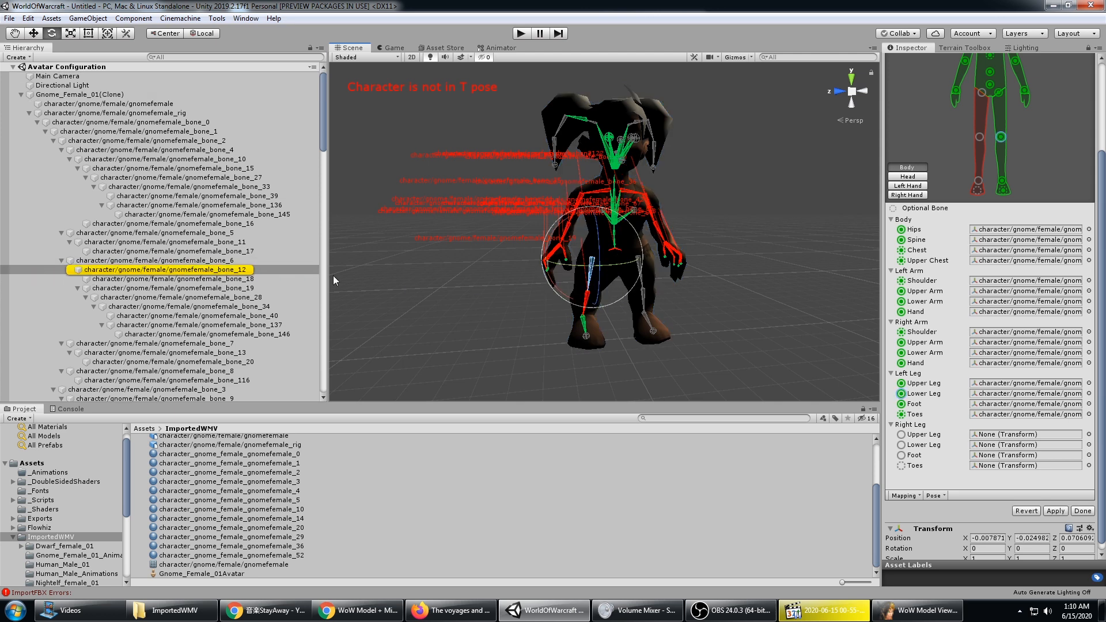
{"action": "left_click", "coordinate": [642, 270]}
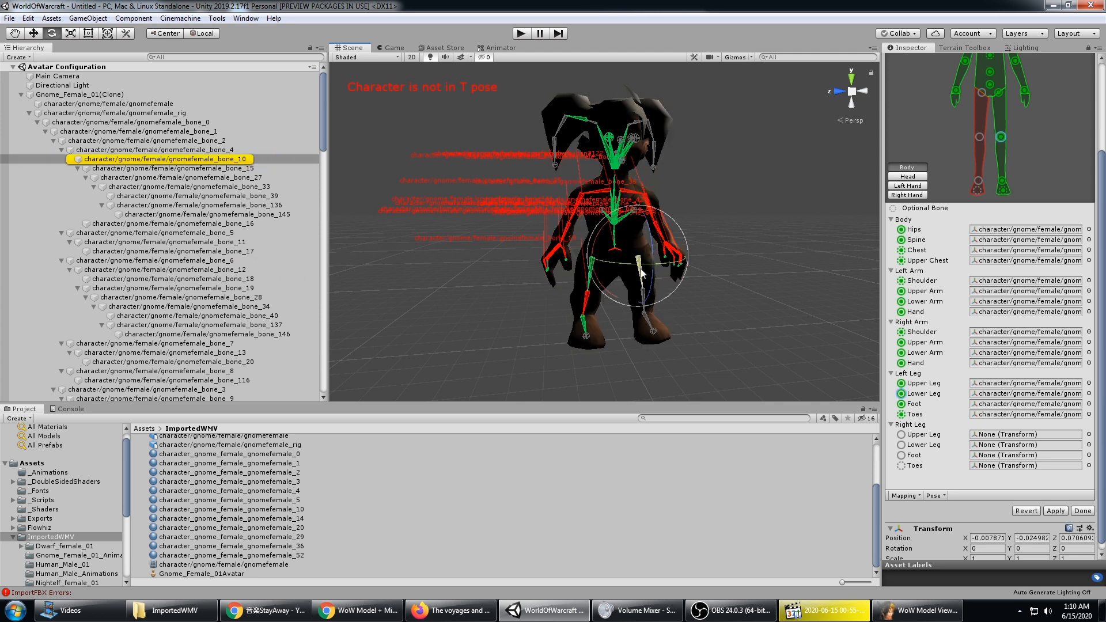
{"action": "left_click", "coordinate": [221, 161]}
{"action": "left_click", "coordinate": [591, 285]}
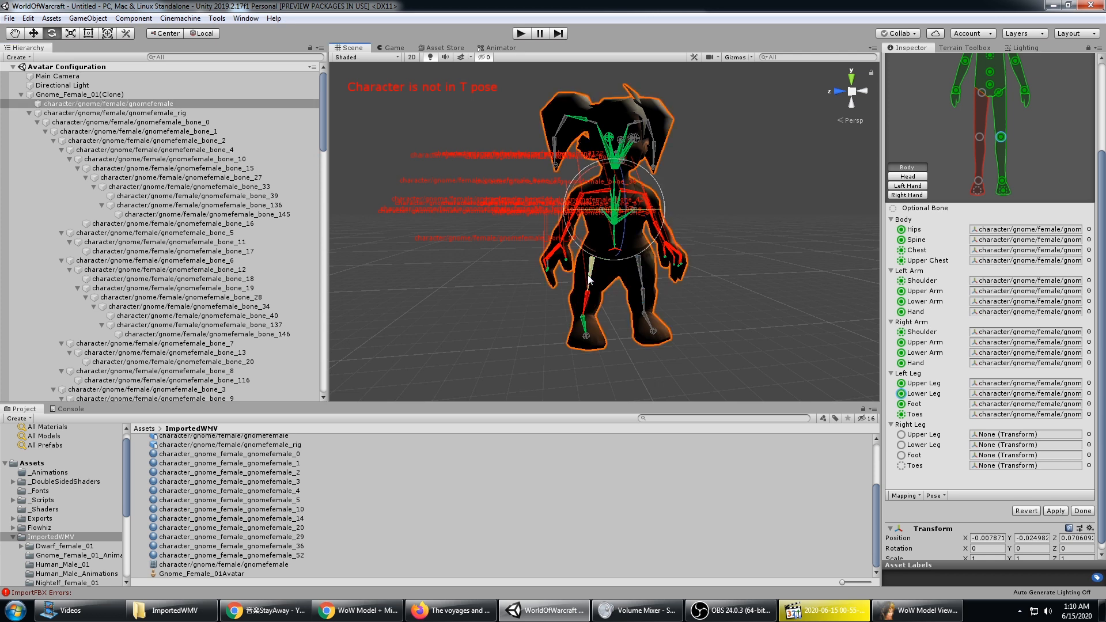
{"action": "left_click", "coordinate": [589, 277]}
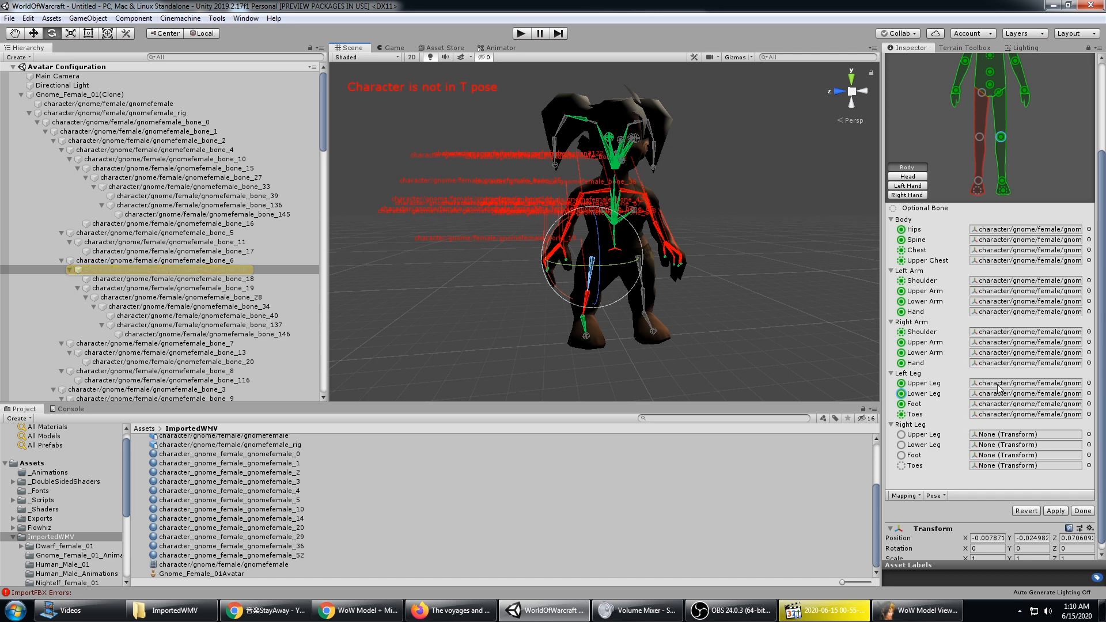
{"action": "left_click_drag", "start_coordinate": [881, 355], "coordinate": [730, 348]}
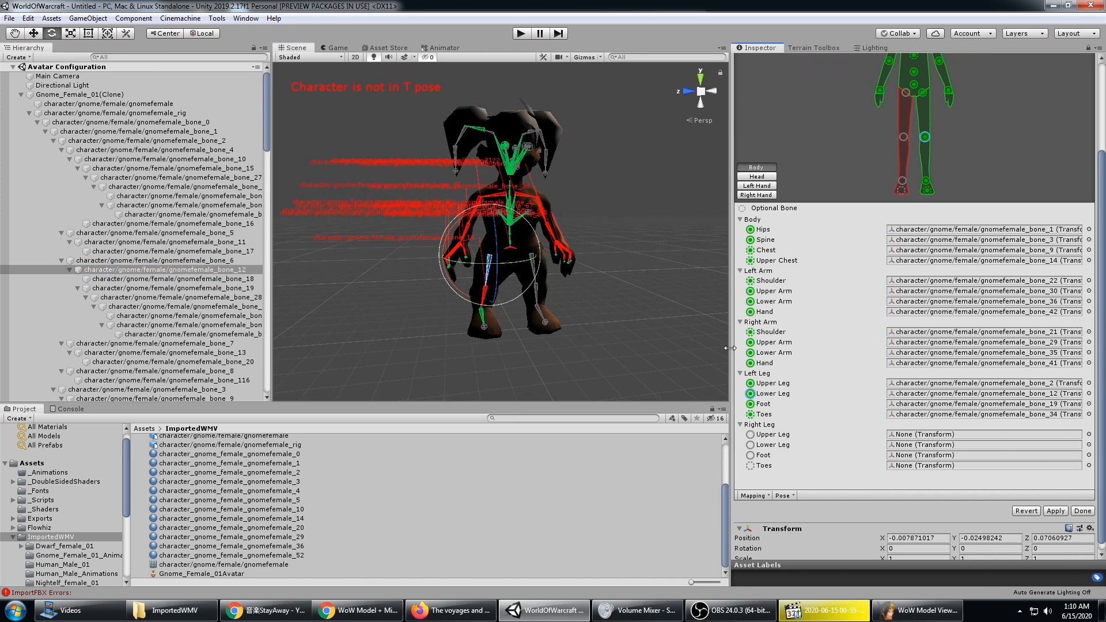
{"action": "left_click", "coordinate": [1023, 385]}
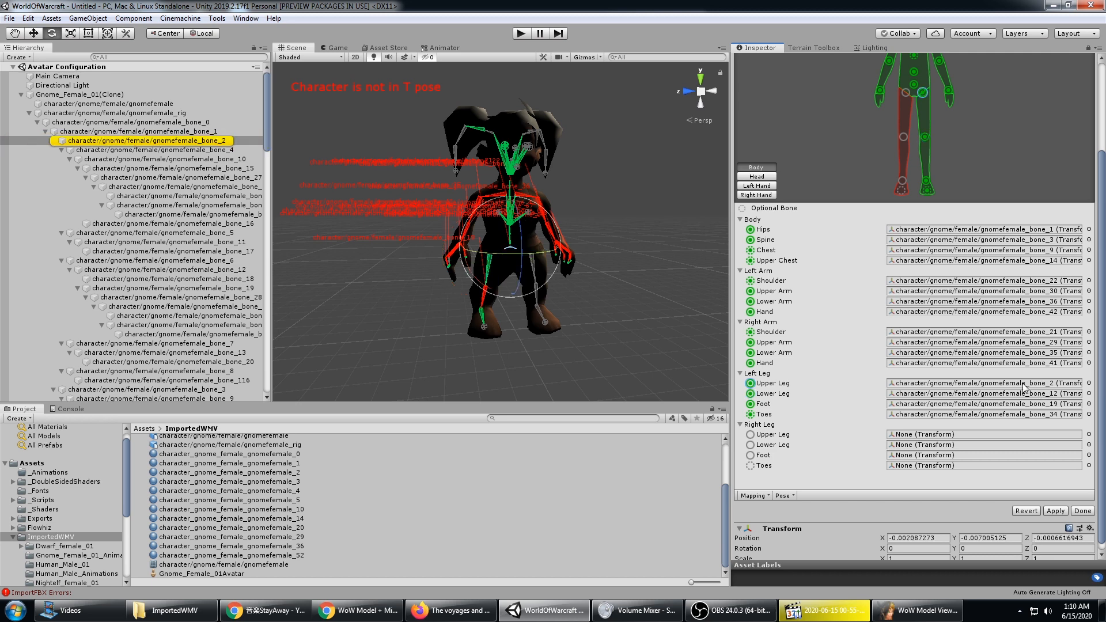
- Map the Left Leg's Upper Leg to gnomefemale_bone_10 and its Lower Leg to gnomefemale_bone_15
{"action": "left_click", "coordinate": [533, 266]}
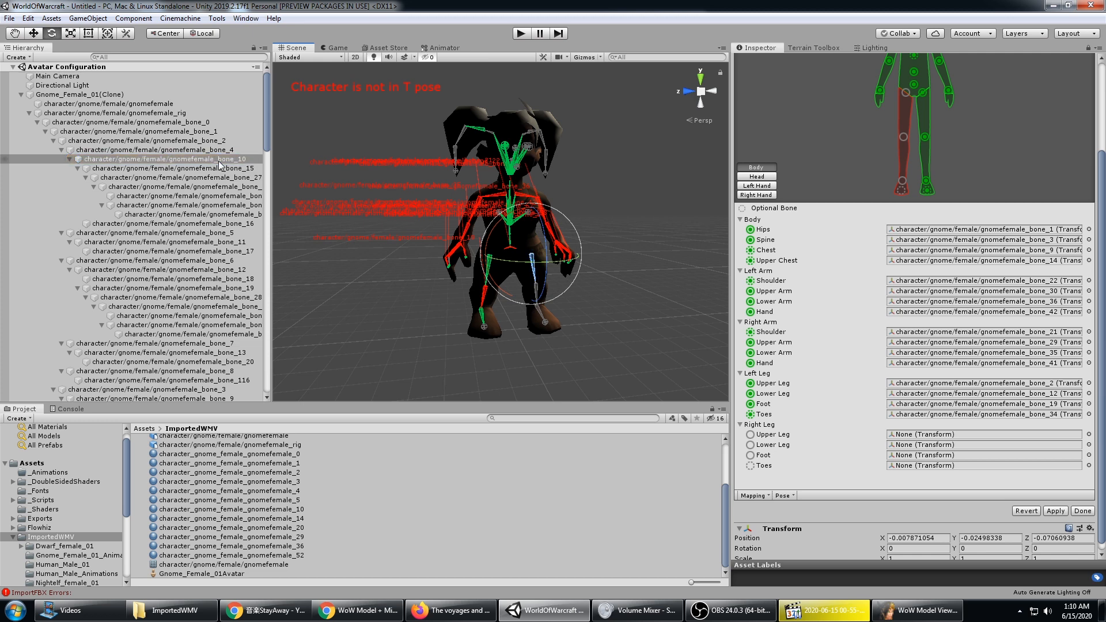
{"action": "left_click_drag", "start_coordinate": [219, 161], "coordinate": [1011, 384]}
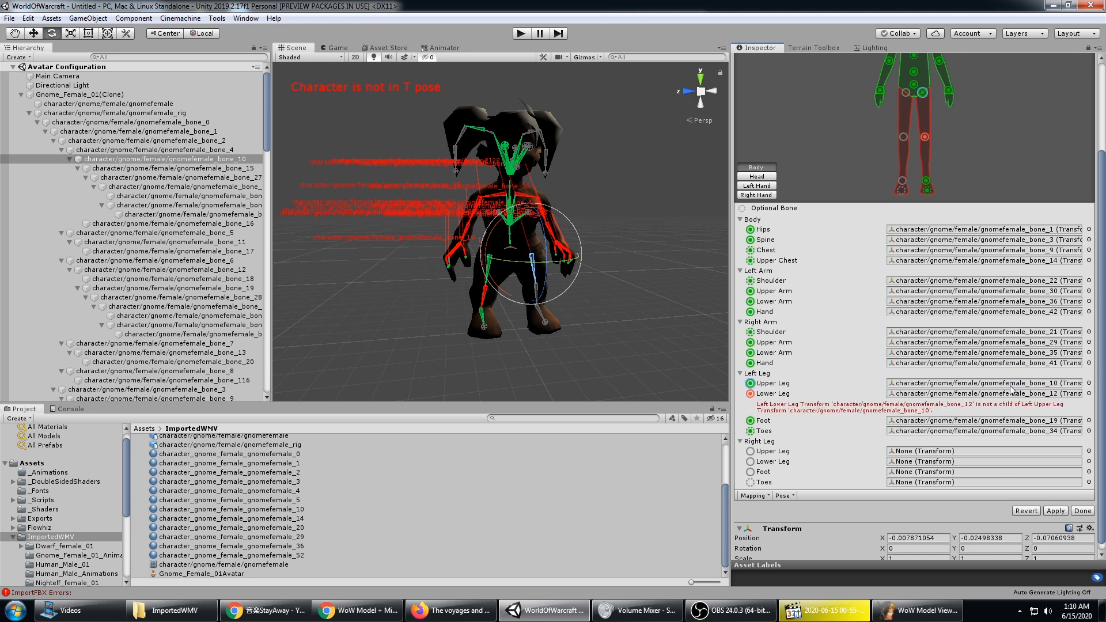
{"action": "left_click", "coordinate": [538, 291]}
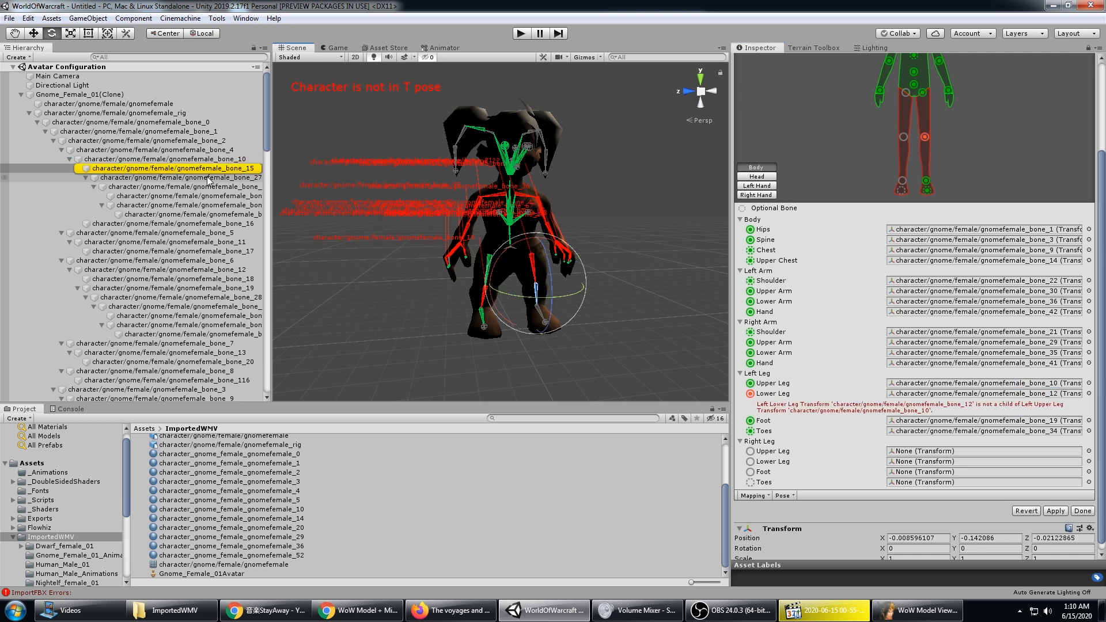
{"action": "left_click_drag", "start_coordinate": [209, 170], "coordinate": [976, 395]}
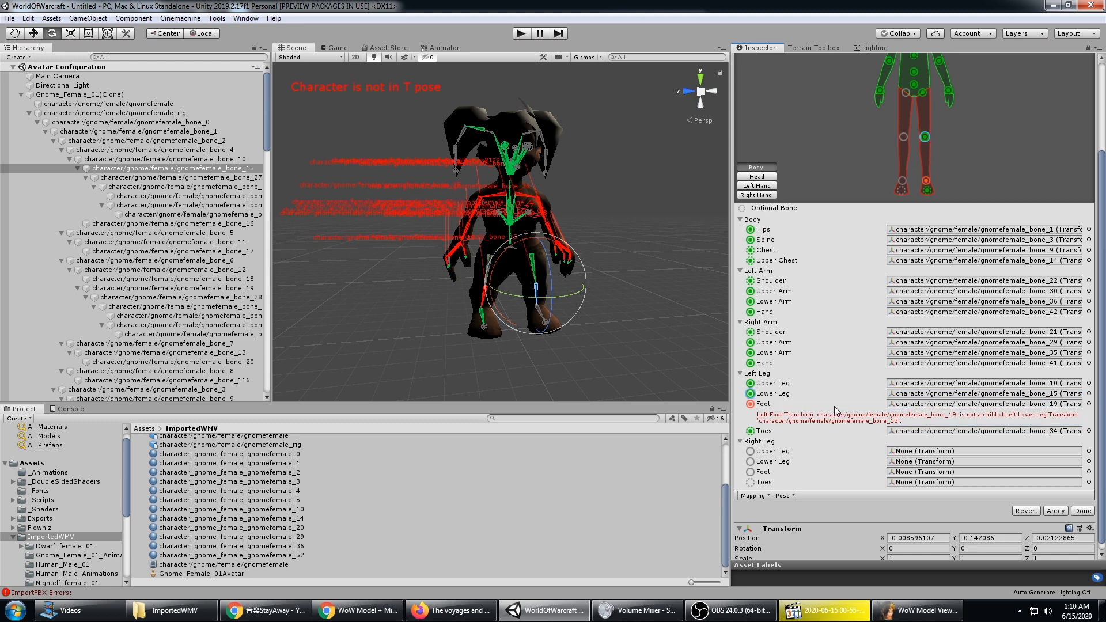
- Map the Left Leg's Foot to gnomefemale_bone_33 and its Toes to gnomefemale_bone_39
{"action": "left_click", "coordinate": [929, 404]}
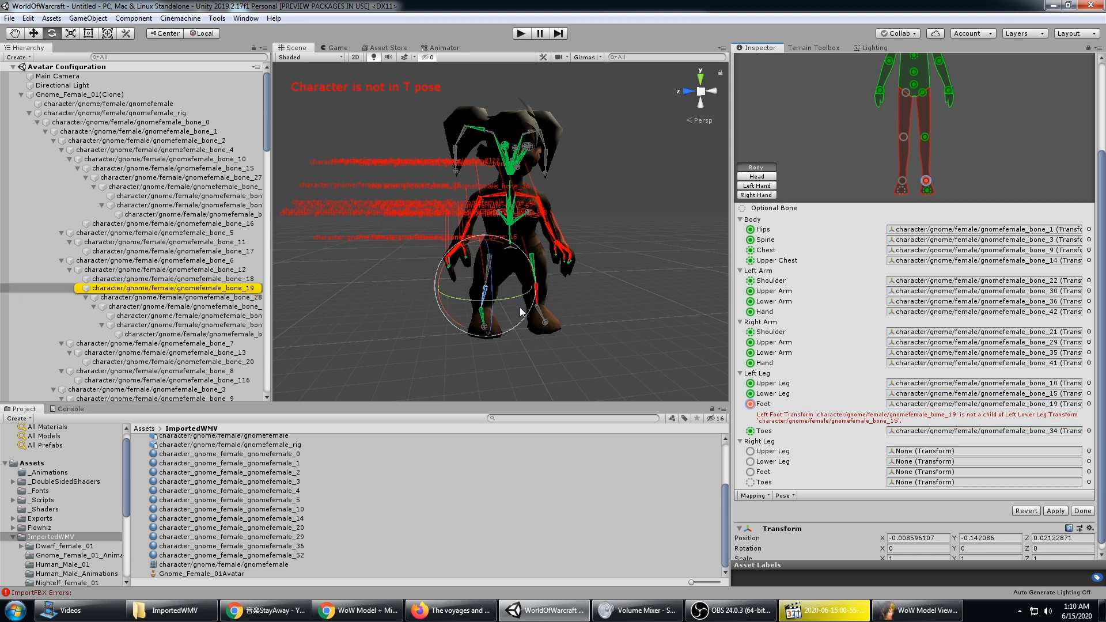
{"action": "mouse_move", "coordinate": [558, 291]}
{"action": "left_mouse_down", "text": "alt"}
{"action": "mouse_move", "coordinate": [478, 288]}
{"action": "mouse_move", "coordinate": [495, 299]}
{"action": "mouse_move", "coordinate": [562, 263]}
{"action": "mouse_move", "coordinate": [565, 293]}
{"action": "left_mouse_up", "text": "alt"}
{"action": "scroll", "coordinate": [497, 300], "scroll_direction": "up", "scroll_amount": 4}
{"action": "left_click", "coordinate": [559, 296]}
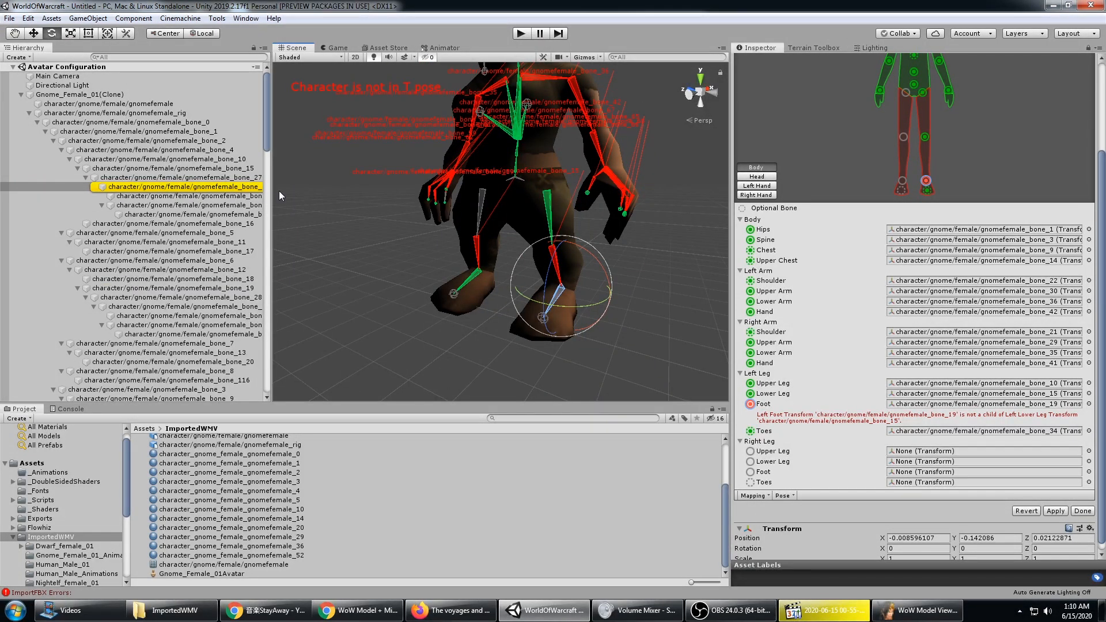
{"action": "left_click_drag", "start_coordinate": [271, 186], "coordinate": [291, 186]}
{"action": "left_click_drag", "start_coordinate": [259, 187], "coordinate": [934, 403]}
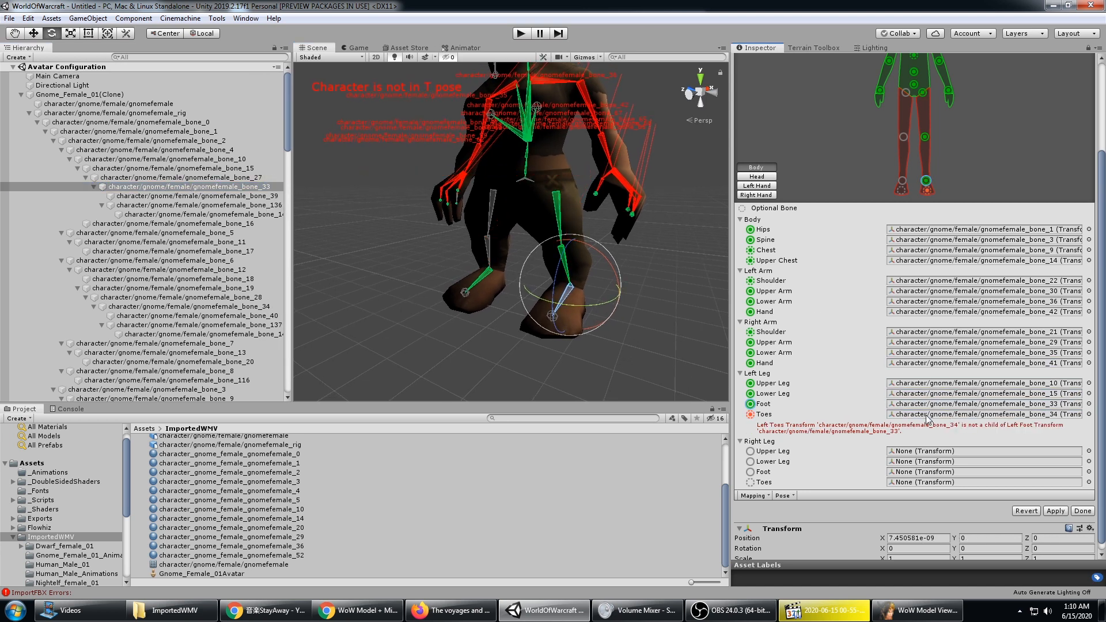
{"action": "left_click", "coordinate": [926, 416]}
{"action": "left_click", "coordinate": [553, 316]}
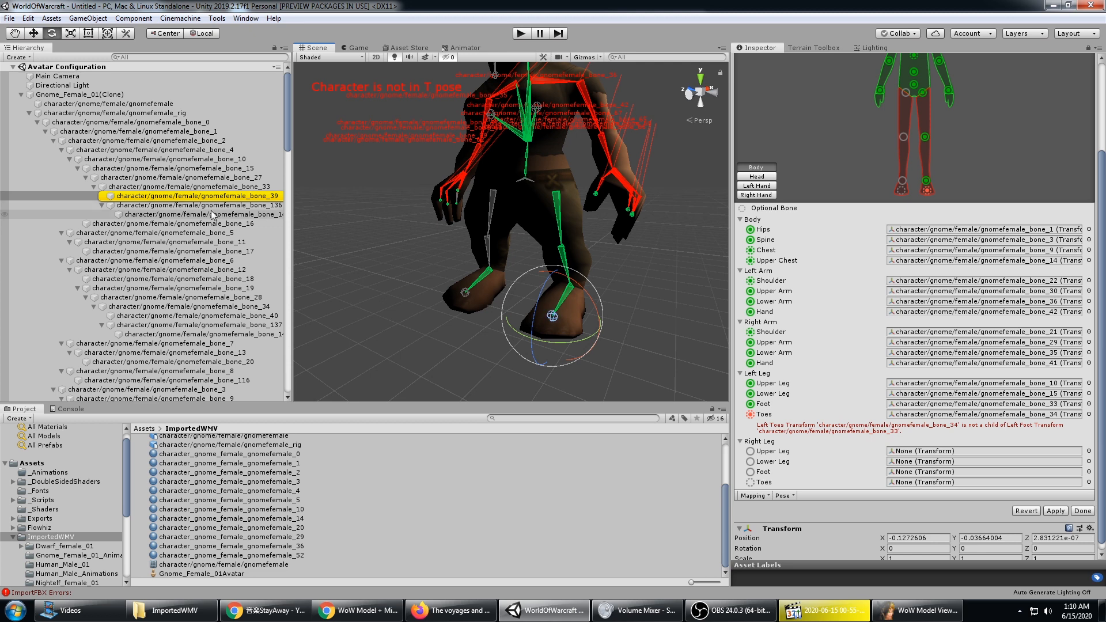
{"action": "left_click_drag", "start_coordinate": [216, 197], "coordinate": [961, 415]}
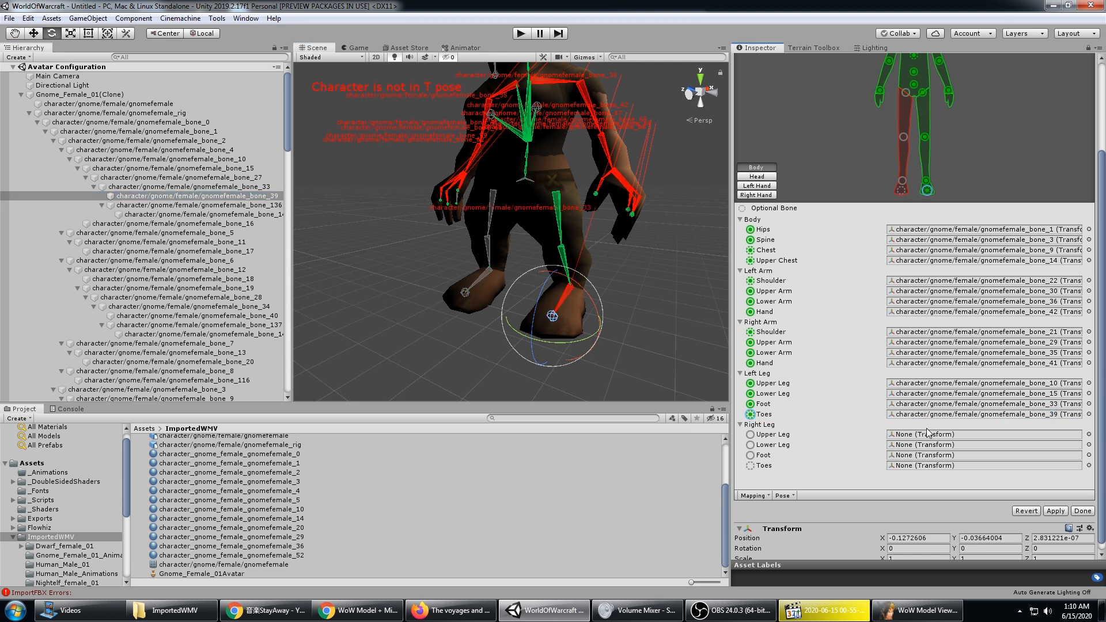
- Map the Right Leg's Upper Leg to gnomefemale_bone_12 and its Lower Leg to gnomefemale_bone_19
{"action": "left_click", "coordinate": [492, 193]}
{"action": "left_click_drag", "start_coordinate": [242, 273], "coordinate": [948, 436]}
{"action": "scroll", "coordinate": [819, 411], "scroll_direction": "up", "scroll_amount": 3}
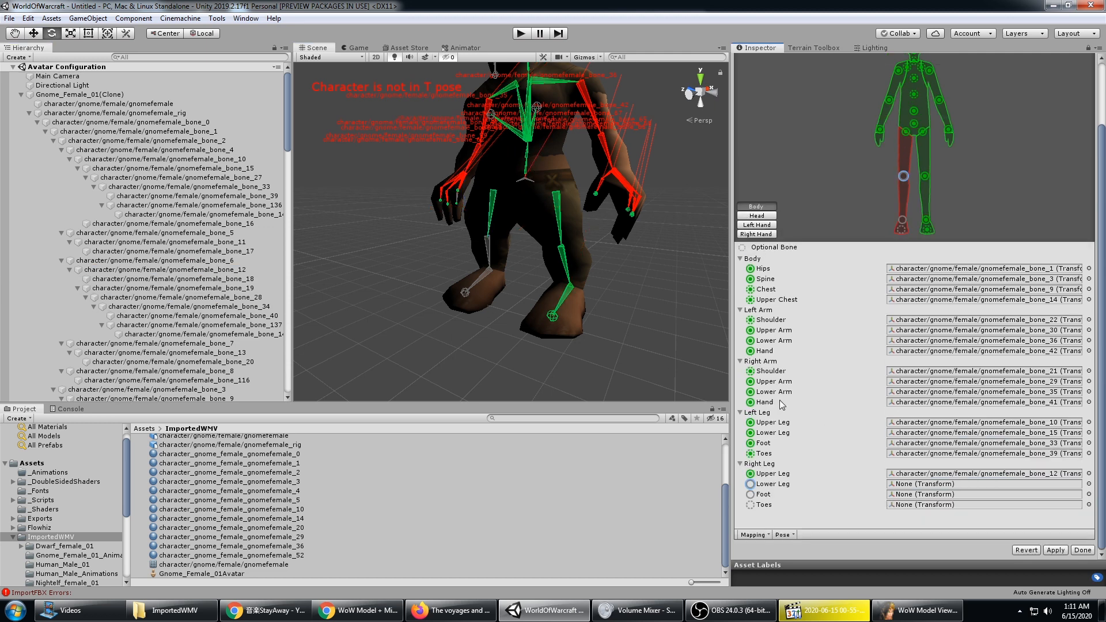
{"action": "left_click", "coordinate": [483, 253]}
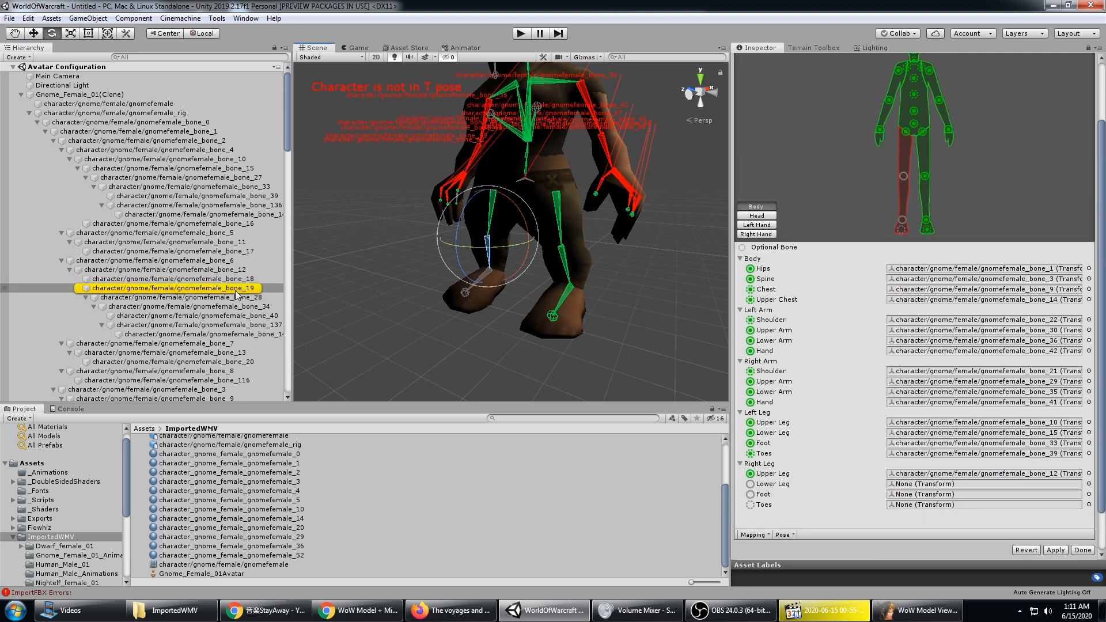
{"action": "left_click_drag", "start_coordinate": [242, 288], "coordinate": [968, 491]}
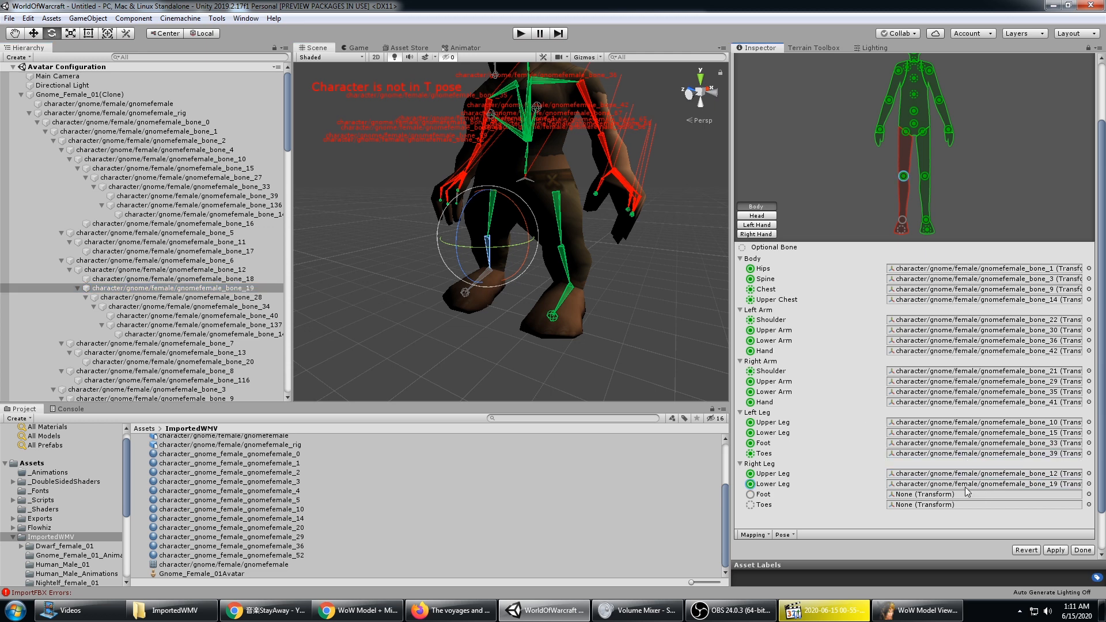
- Map the Right Leg's Foot to gnomefemale_bone_34 and its Toes to gnomefemale_bone_40
{"action": "left_click", "coordinate": [480, 280]}
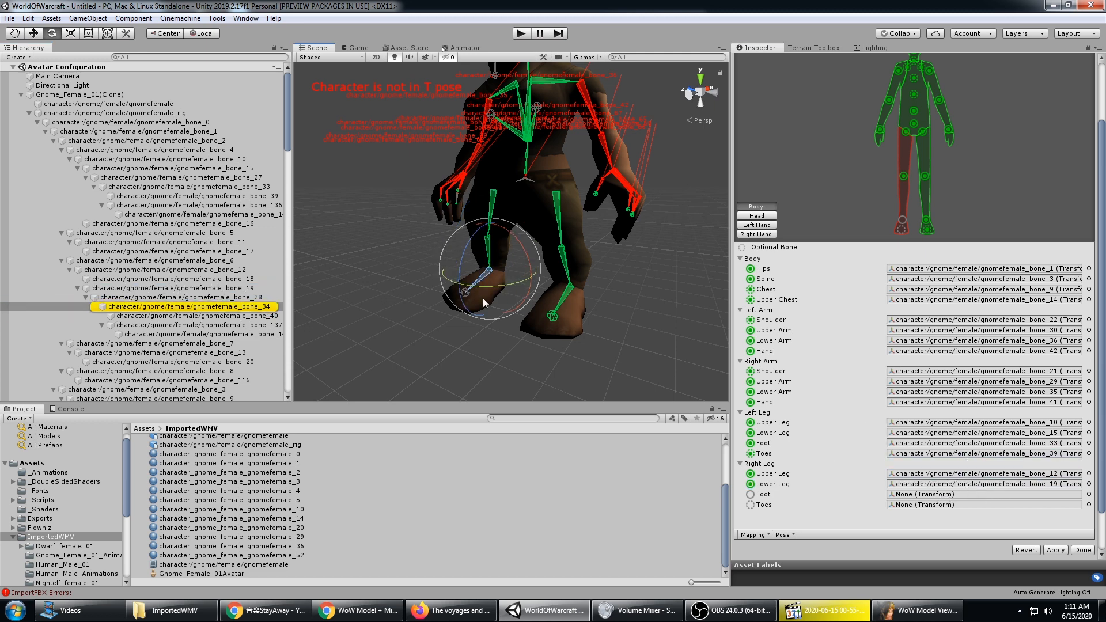
{"action": "left_click_drag", "start_coordinate": [238, 308], "coordinate": [973, 495]}
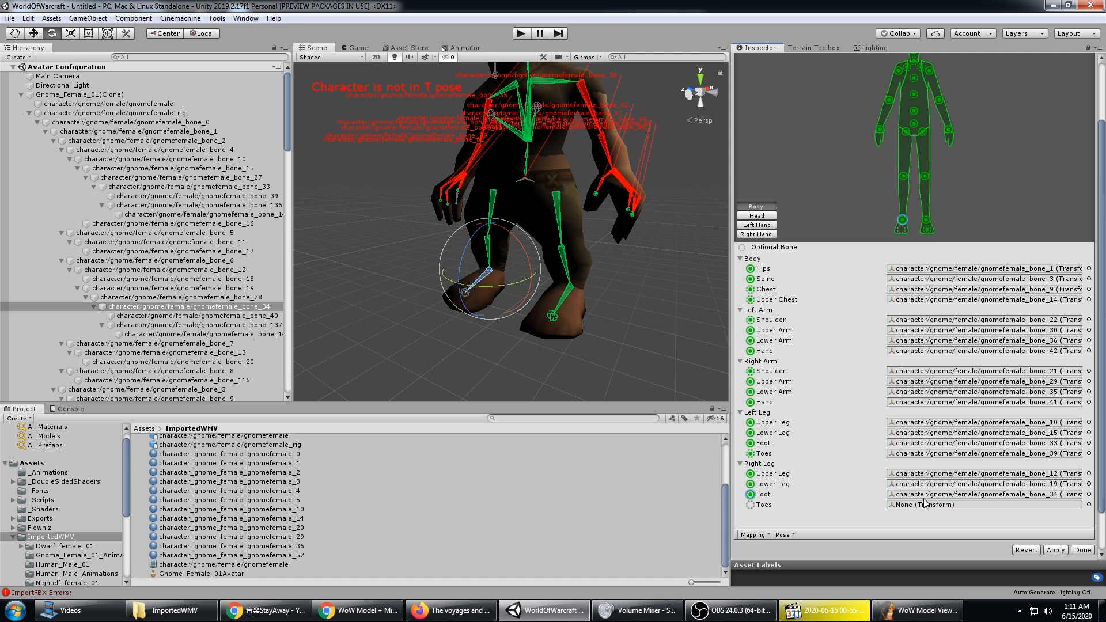
{"action": "left_click", "coordinate": [464, 292]}
{"action": "left_click", "coordinate": [462, 293]}
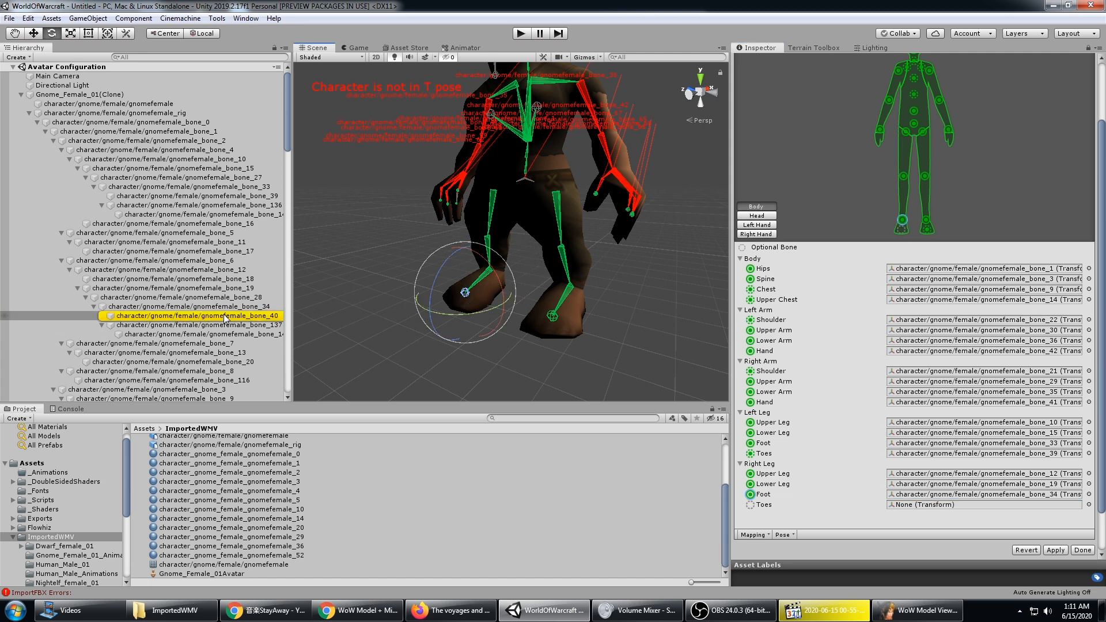
{"action": "left_click_drag", "start_coordinate": [224, 317], "coordinate": [956, 507]}
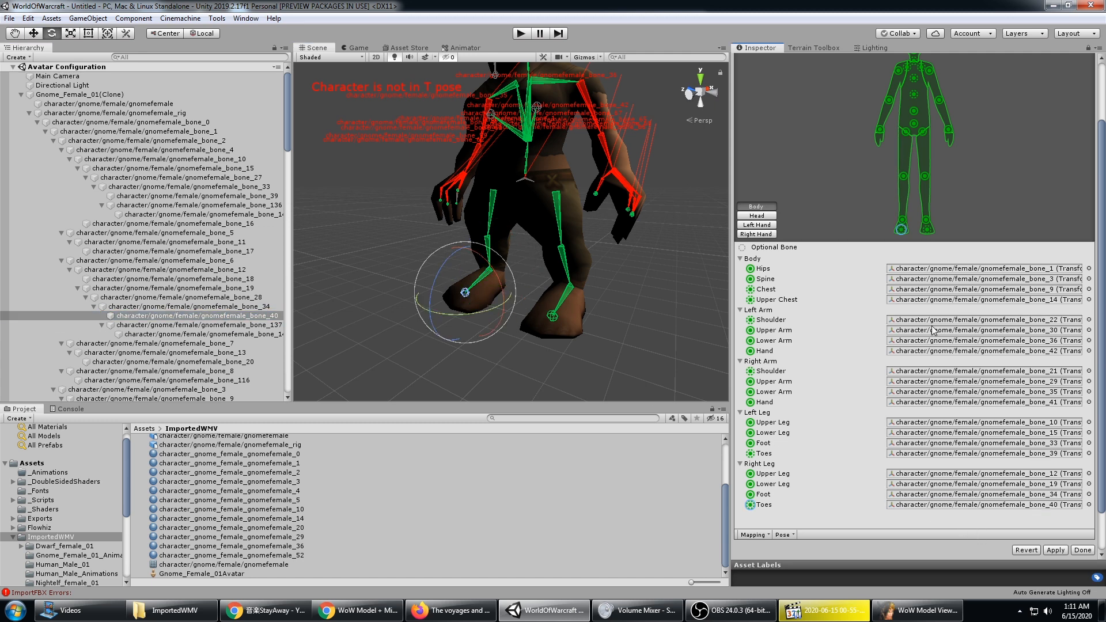
- Identify the hair bone gnomefemale_bone_72 on the model and clear it from the Right Eye slot of the head mapping
{"action": "left_click_drag", "start_coordinate": [512, 234], "coordinate": [610, 316], "text": "alt"}
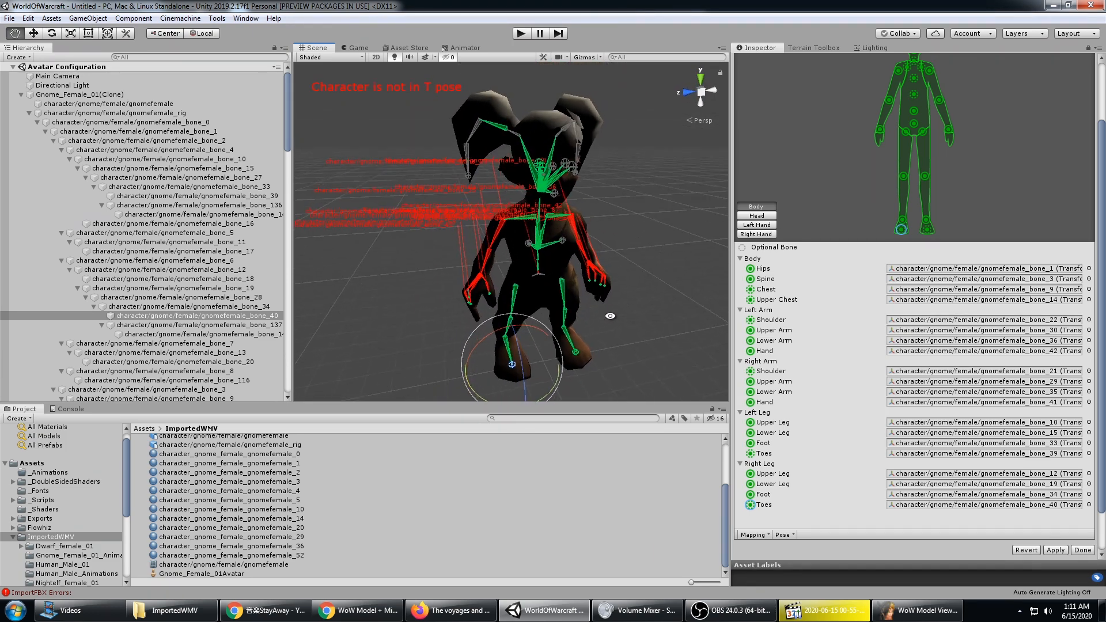
{"action": "left_click", "coordinate": [503, 128]}
{"action": "scroll", "coordinate": [262, 357], "scroll_direction": "down", "scroll_amount": 1}
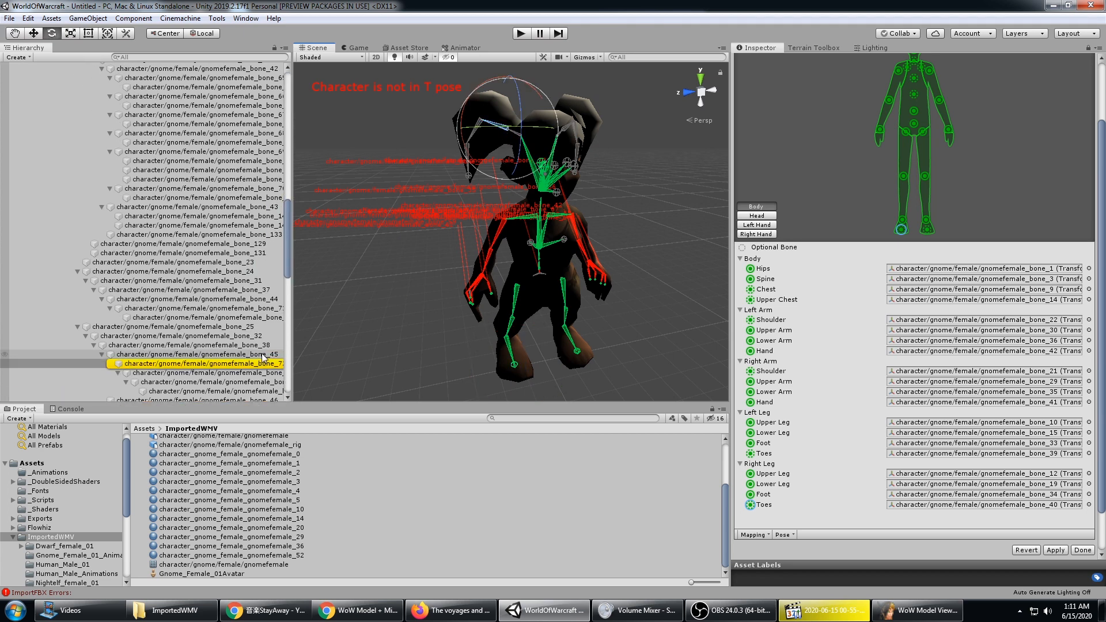
{"action": "left_click", "coordinate": [264, 364]}
{"action": "left_click_drag", "start_coordinate": [292, 344], "coordinate": [317, 346]}
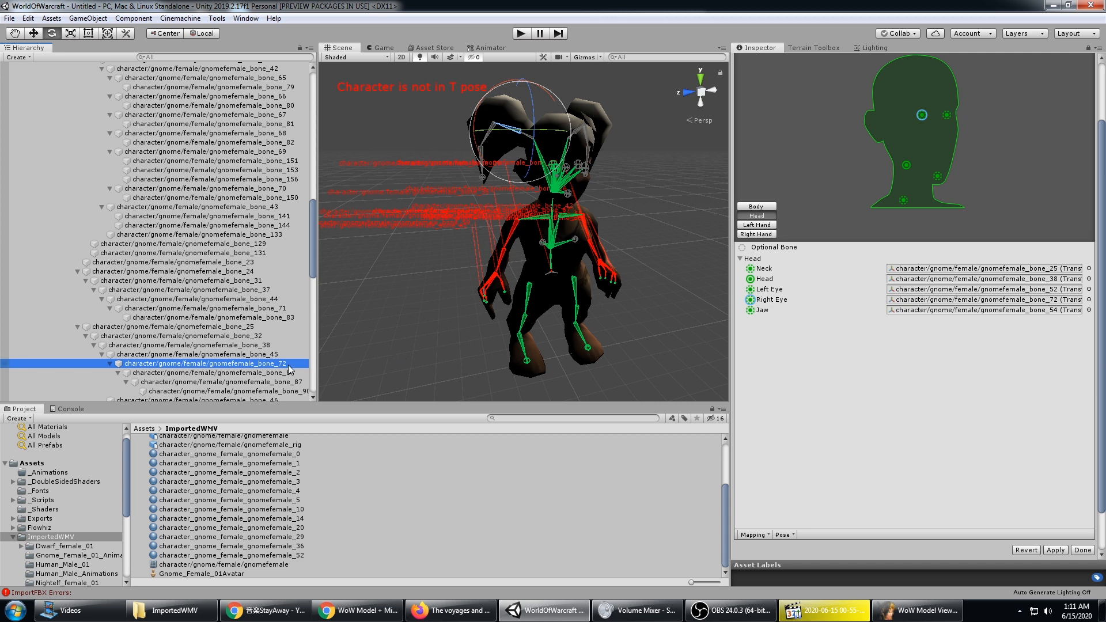
{"action": "left_click", "coordinate": [1046, 300]}
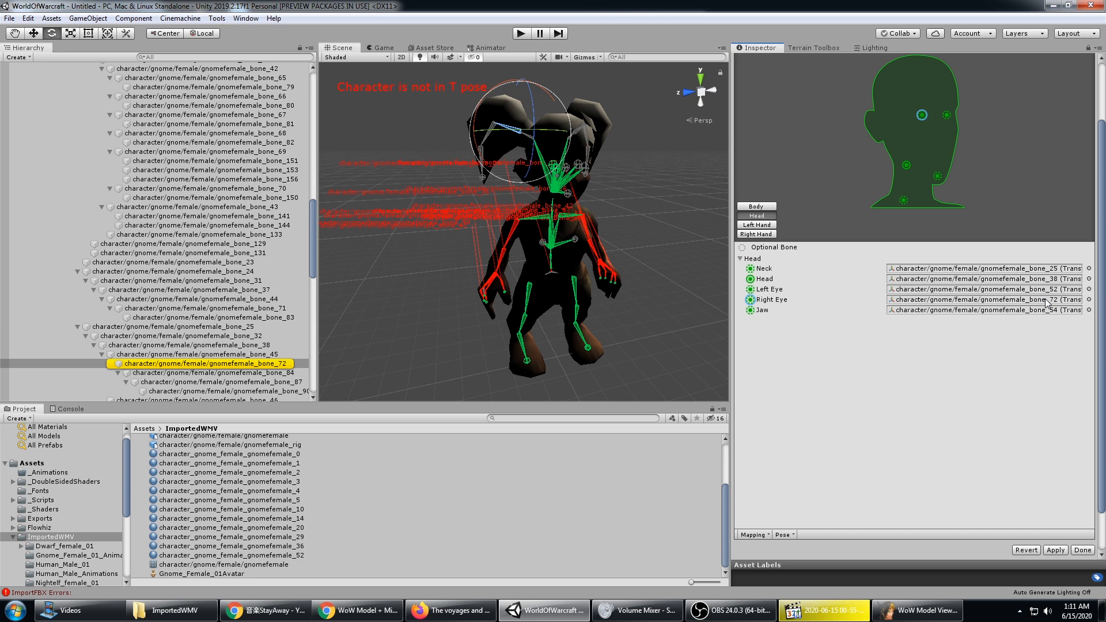
{"action": "key", "text": "Delete"}
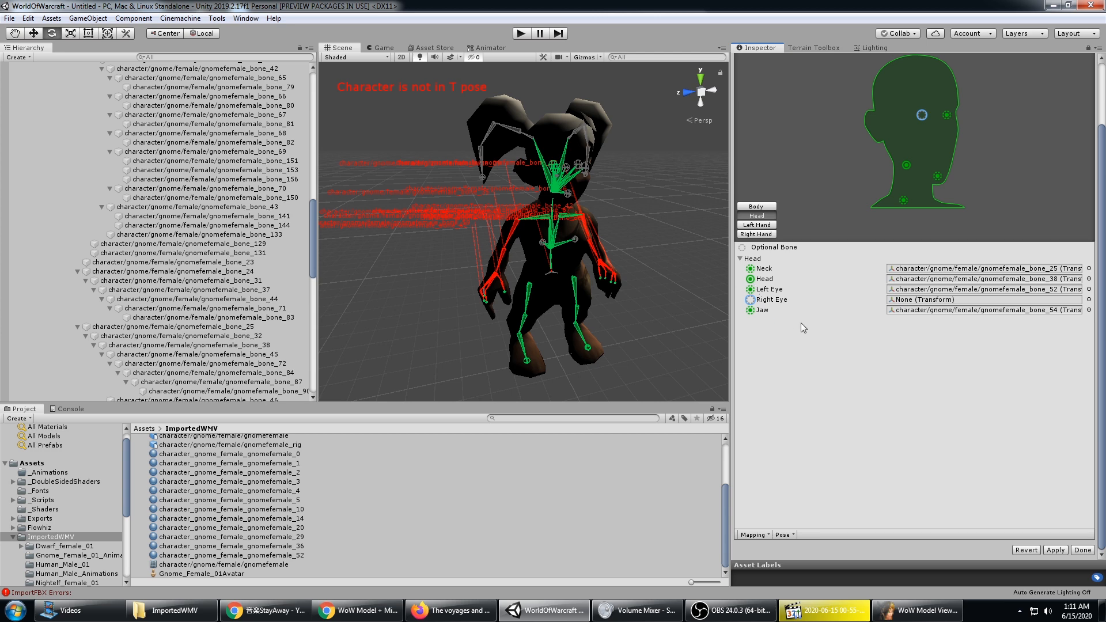
- Check the bone assigned to the Jaw on the model and map the Jaw to gnomefemale_bone_50 instead
{"action": "left_click", "coordinate": [941, 311]}
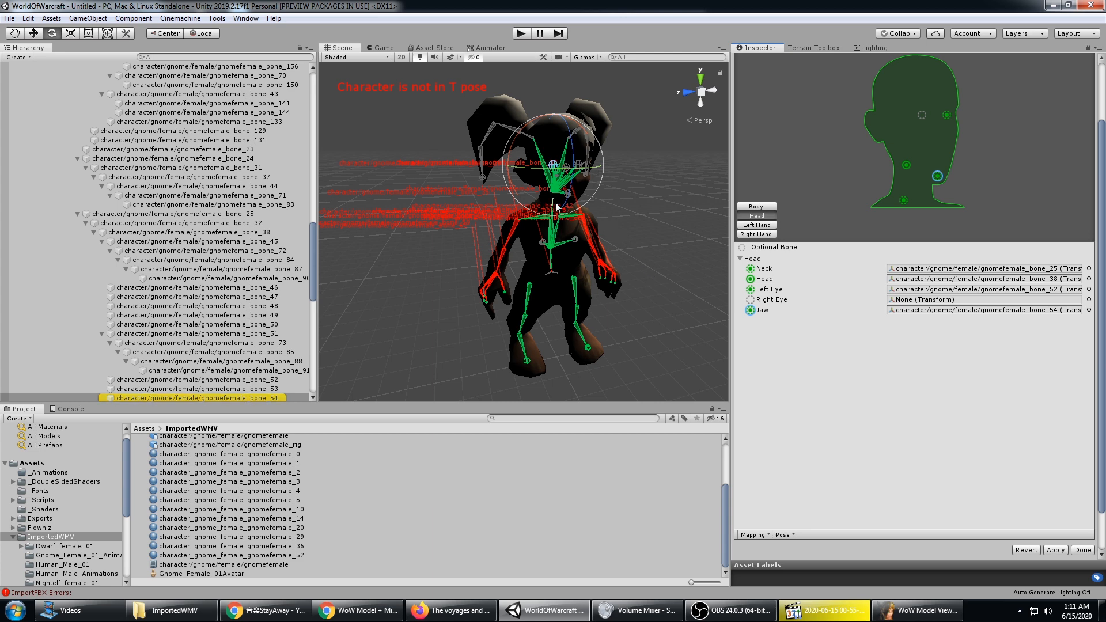
{"action": "left_click_drag", "start_coordinate": [531, 189], "coordinate": [652, 264], "text": "alt"}
{"action": "left_click", "coordinate": [573, 234]}
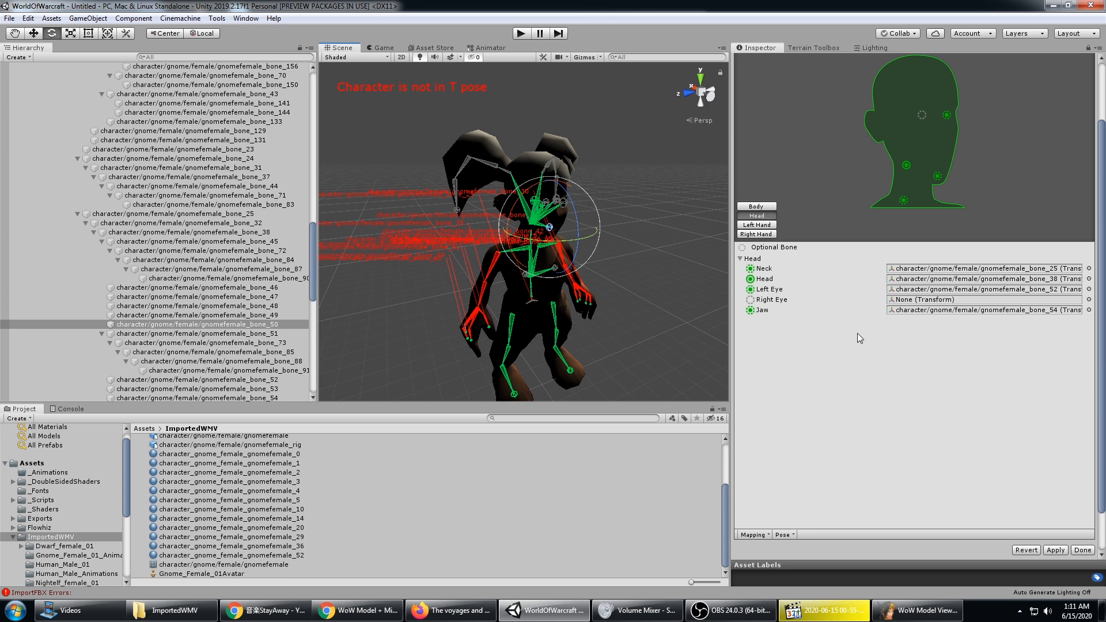
{"action": "mouse_move", "coordinate": [259, 325]}
{"action": "left_mouse_down"}
{"action": "mouse_move", "coordinate": [954, 316]}
{"action": "mouse_move", "coordinate": [899, 311]}
{"action": "left_mouse_up"}
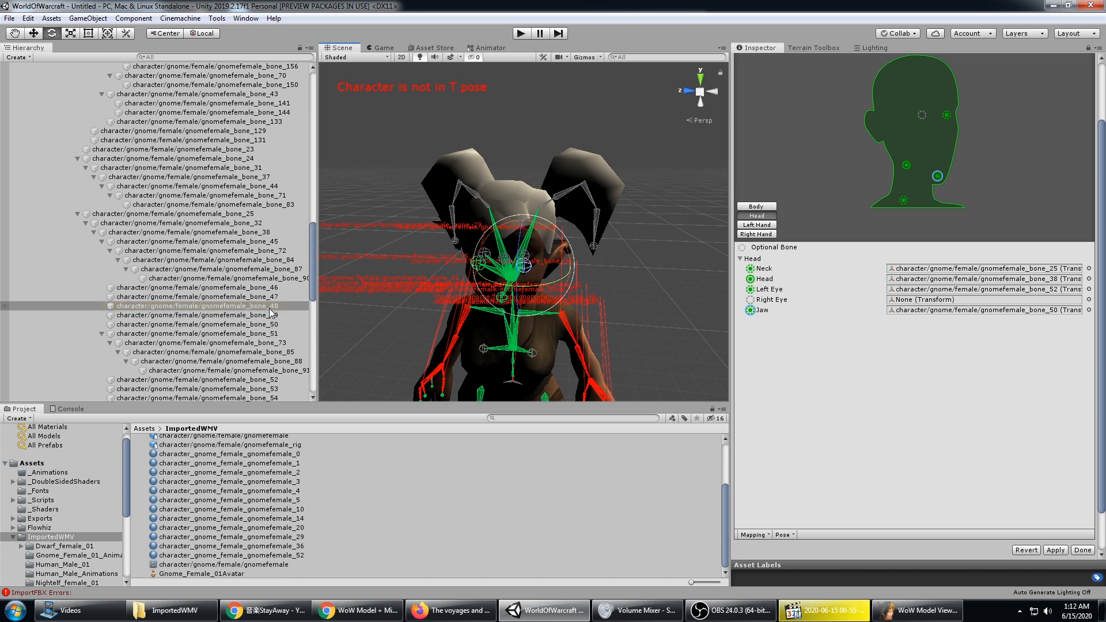
- Map the Left Eye to gnomefemale_bone_48 and the Right Eye to gnomefemale_bone_52
{"action": "mouse_move", "coordinate": [586, 320]}
{"action": "left_mouse_down"}
{"action": "mouse_move", "coordinate": [917, 305]}
{"action": "mouse_move", "coordinate": [926, 292]}
{"action": "left_mouse_up"}
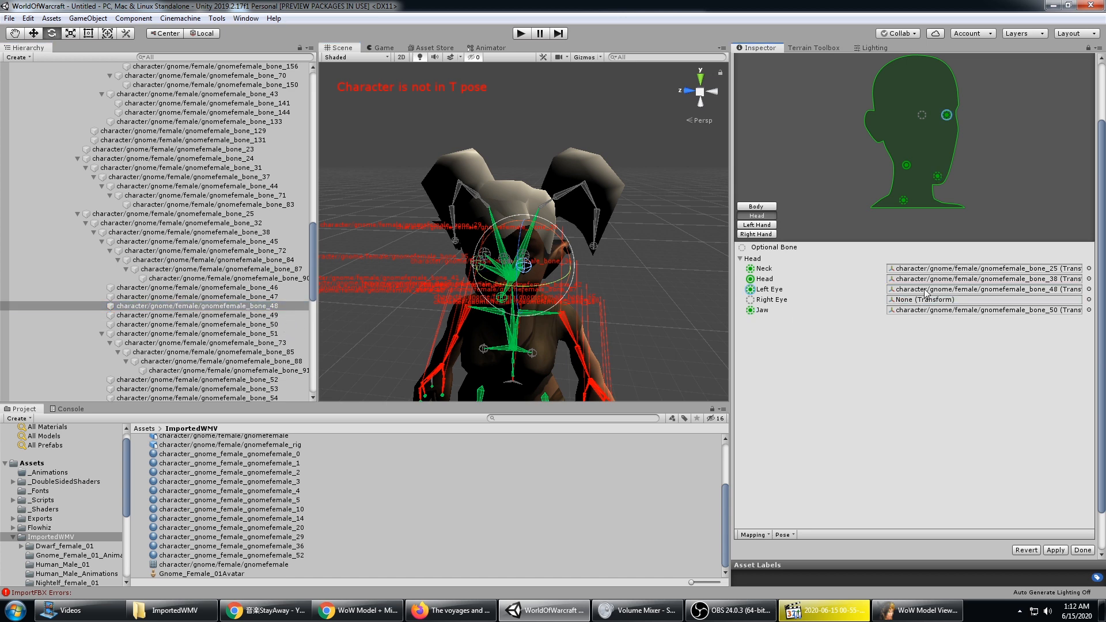
{"action": "left_click", "coordinate": [928, 300]}
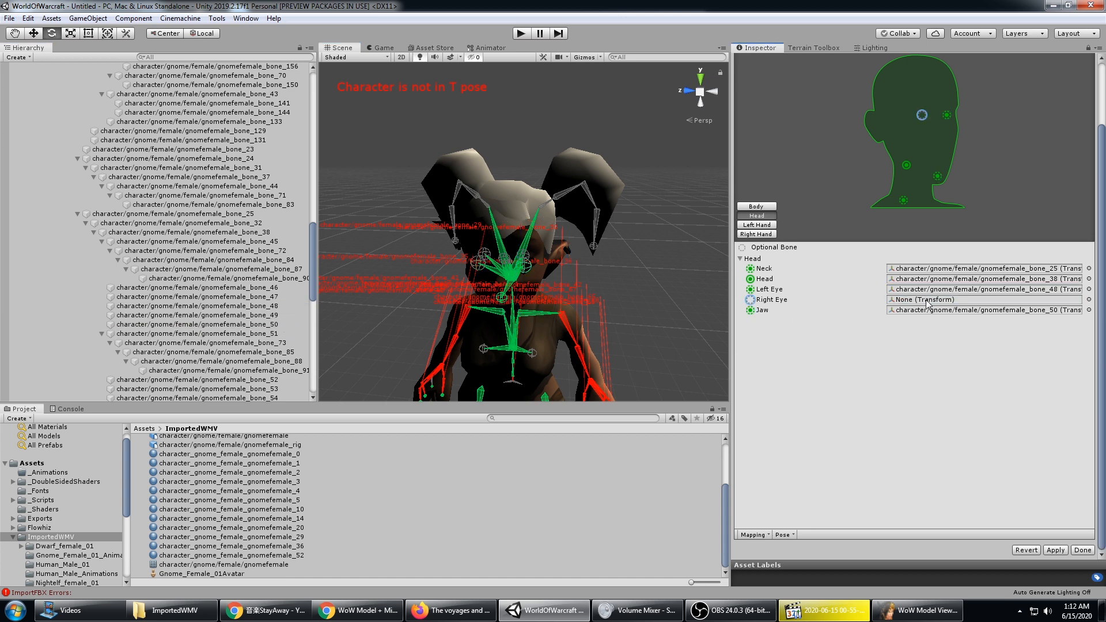
{"action": "left_click", "coordinate": [476, 266]}
{"action": "mouse_move", "coordinate": [251, 383]}
{"action": "left_mouse_down"}
{"action": "mouse_move", "coordinate": [733, 352]}
{"action": "mouse_move", "coordinate": [930, 300]}
{"action": "left_mouse_up"}
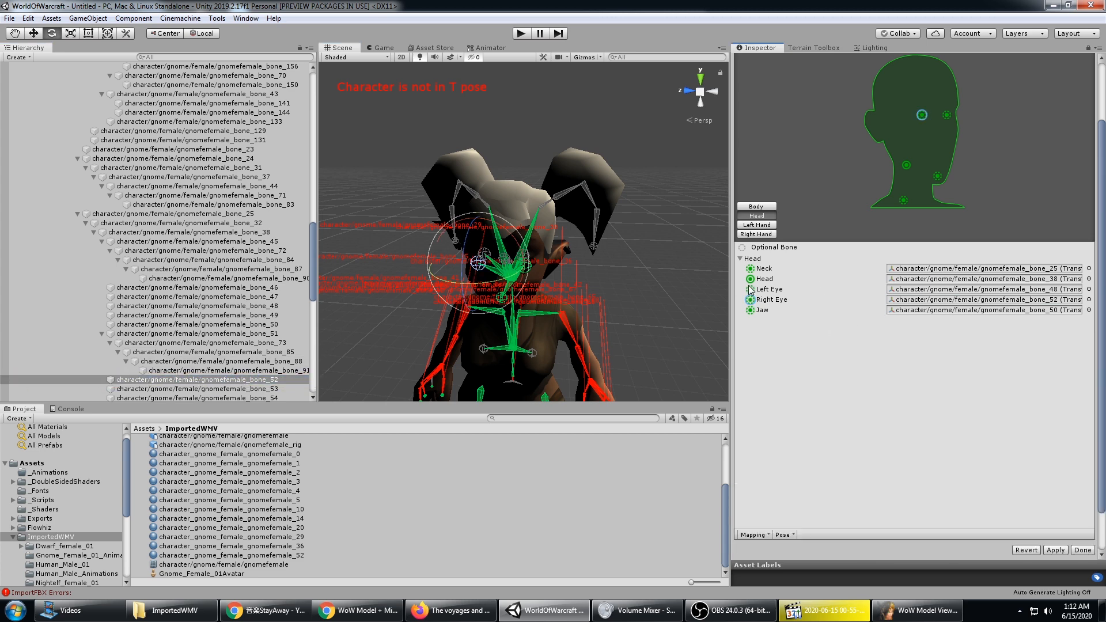
- Check the Head and Neck bone assignments on the model and review the finger mappings of both hands
{"action": "left_click", "coordinate": [866, 281]}
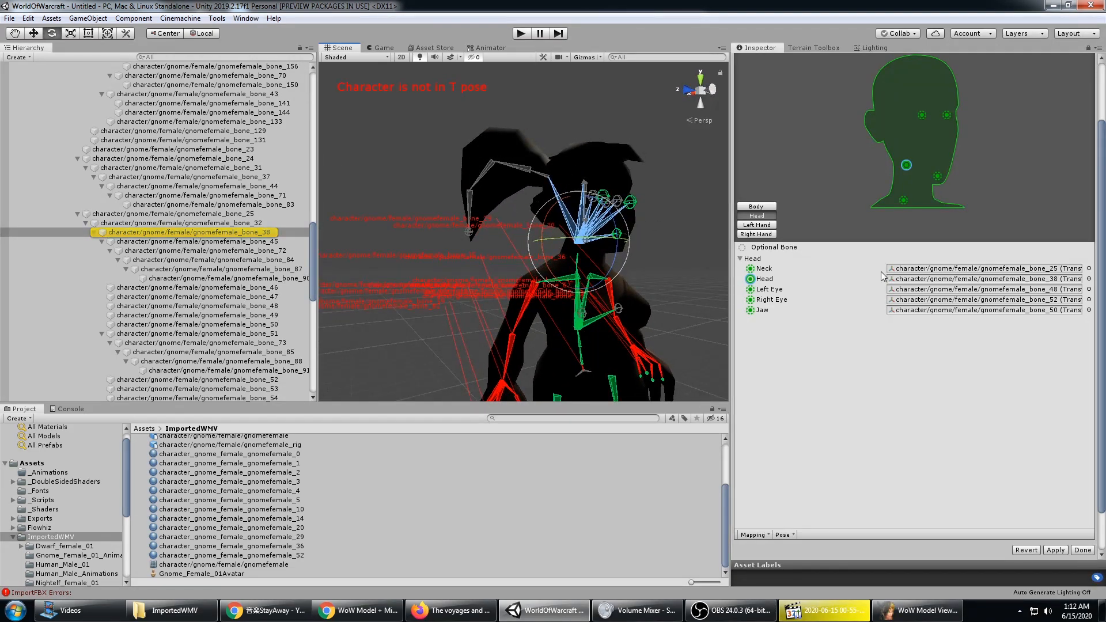
{"action": "left_click", "coordinate": [270, 233]}
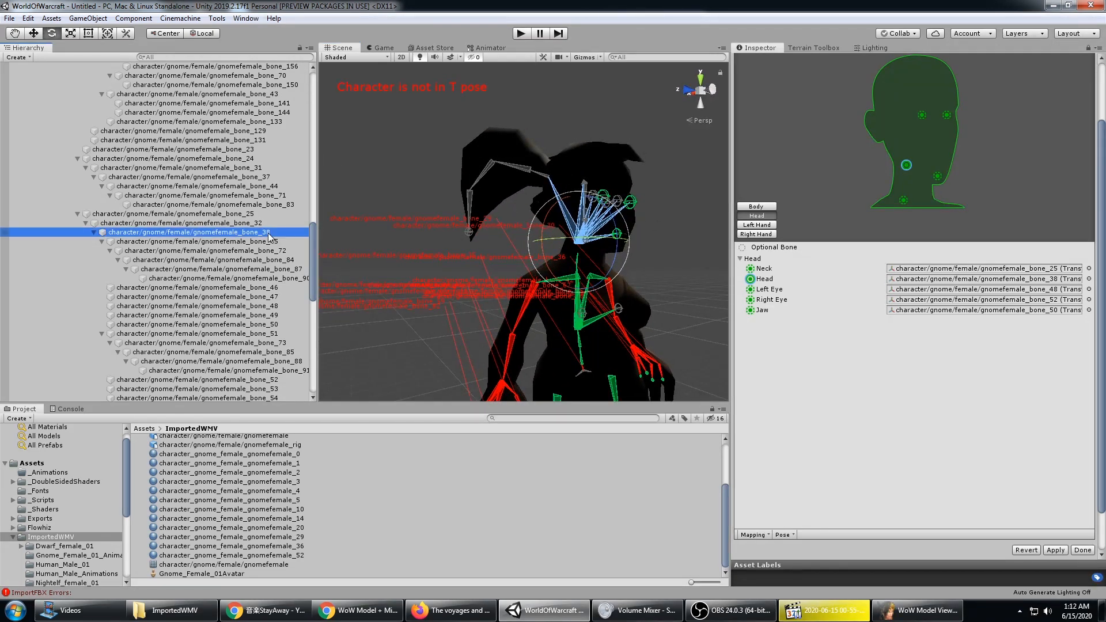
{"action": "left_click", "coordinate": [928, 269]}
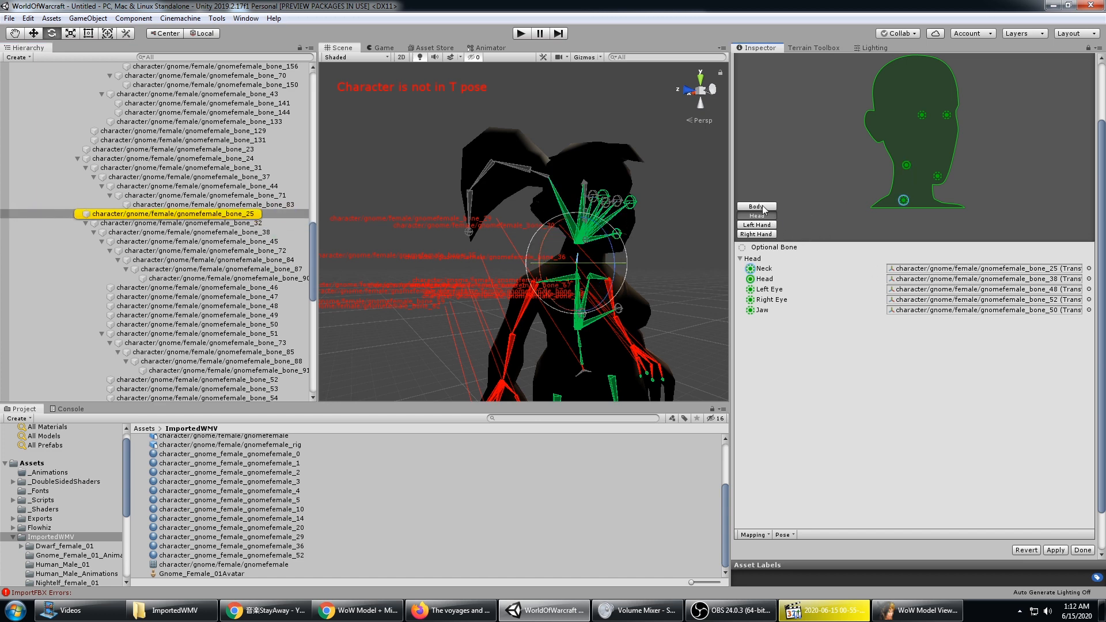
{"action": "left_click", "coordinate": [764, 225]}
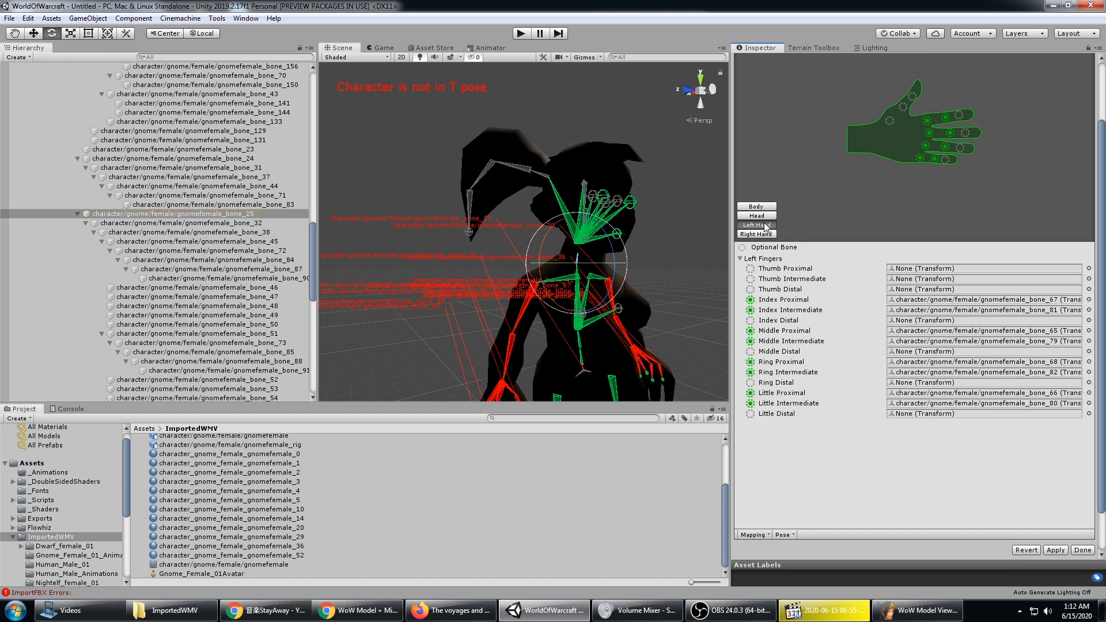
{"action": "scroll", "coordinate": [626, 256], "scroll_direction": "up", "scroll_amount": 4}
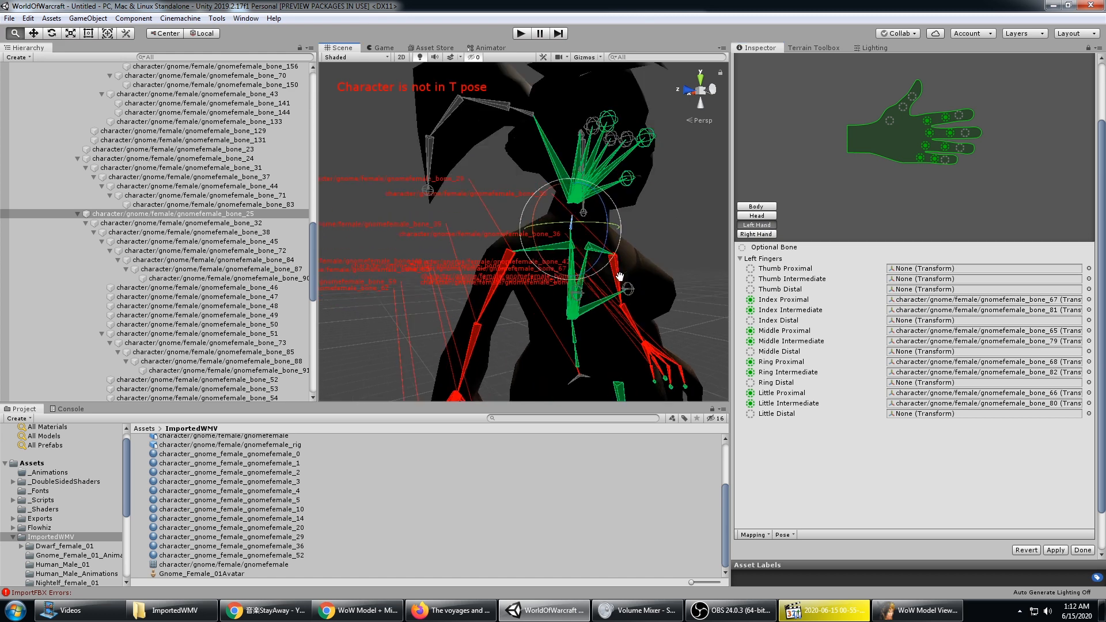
{"action": "scroll", "coordinate": [626, 256], "scroll_direction": "down", "scroll_amount": 5}
{"action": "left_click_drag", "start_coordinate": [626, 255], "coordinate": [392, 249], "text": "alt"}
{"action": "left_click", "coordinate": [760, 234]}
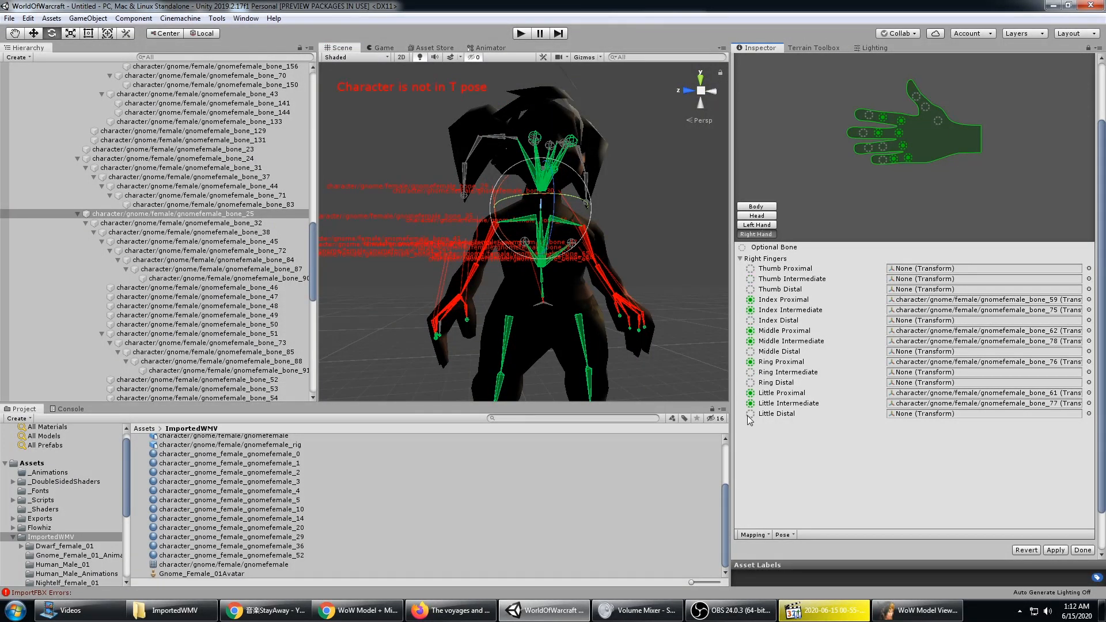
{"action": "left_click", "coordinate": [757, 225]}
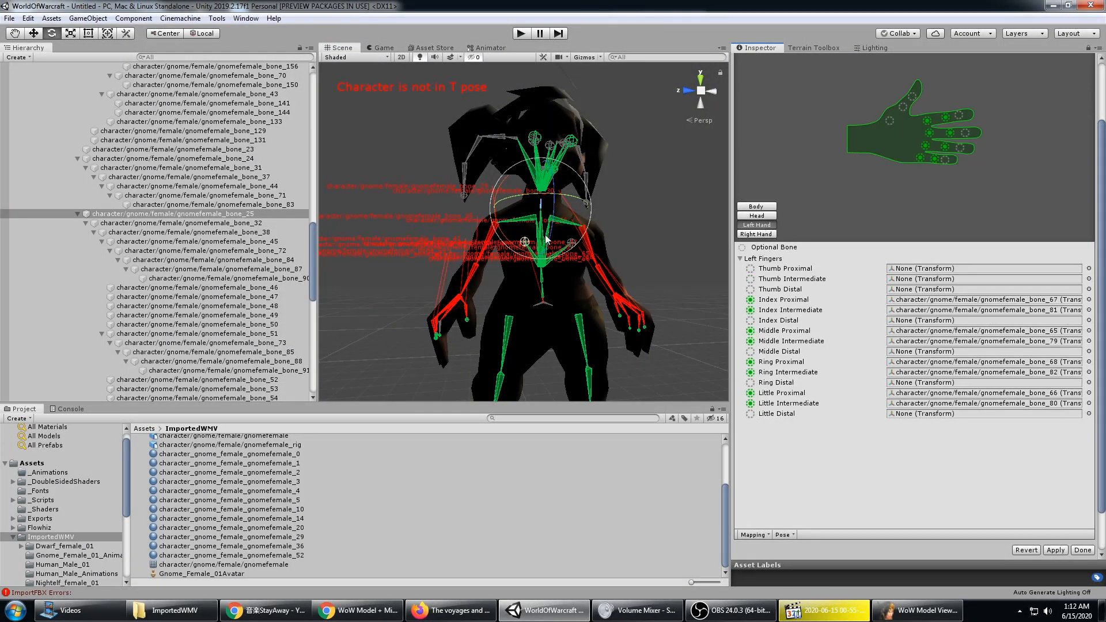
{"action": "mouse_move", "coordinate": [691, 248]}
{"action": "left_mouse_down", "text": "alt"}
{"action": "mouse_move", "coordinate": [587, 248]}
{"action": "mouse_move", "coordinate": [622, 267]}
{"action": "mouse_move", "coordinate": [598, 266]}
{"action": "mouse_move", "coordinate": [663, 255]}
{"action": "mouse_move", "coordinate": [680, 266]}
{"action": "left_mouse_up", "text": "alt"}
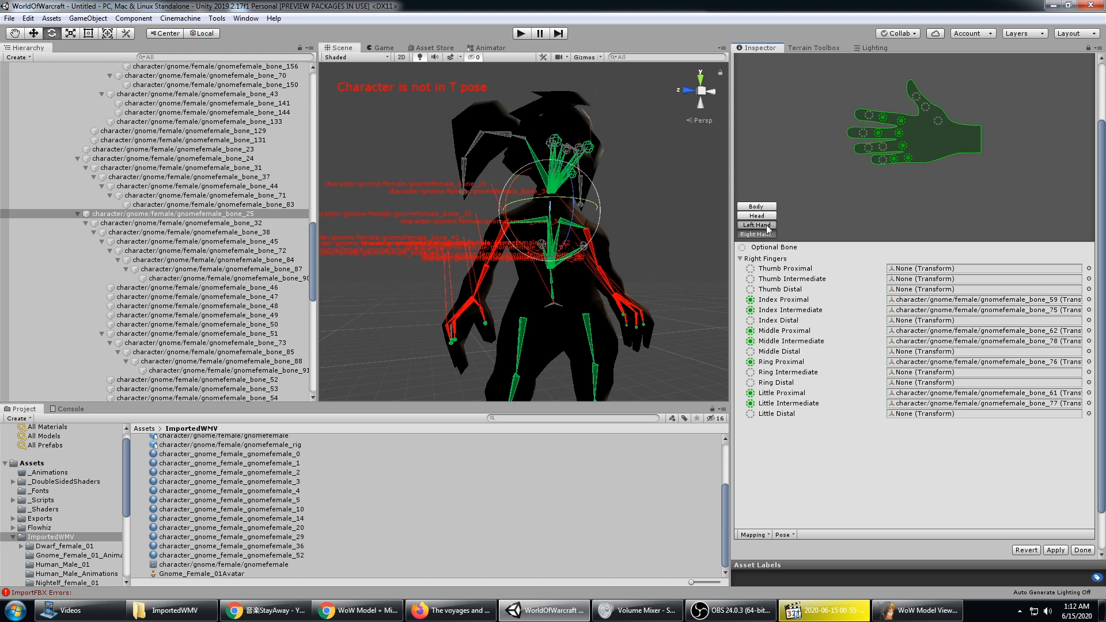
- Review the body bone mapping and apply the avatar's corrected bone assignments
{"action": "left_click", "coordinate": [764, 207]}
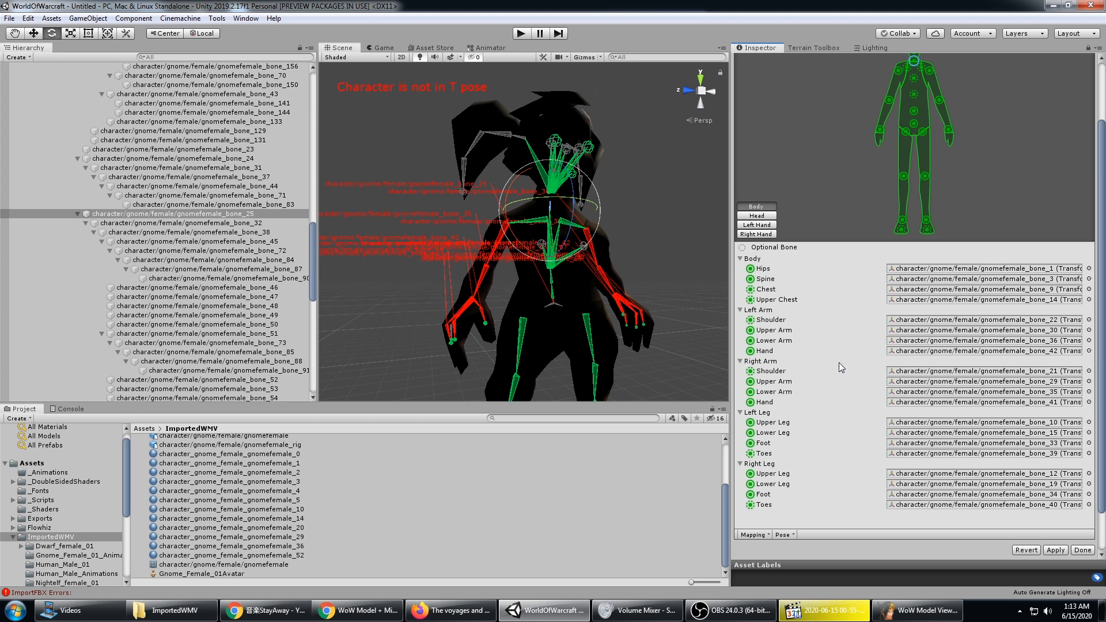
{"action": "scroll", "coordinate": [1060, 121], "scroll_direction": "up", "scroll_amount": 3}
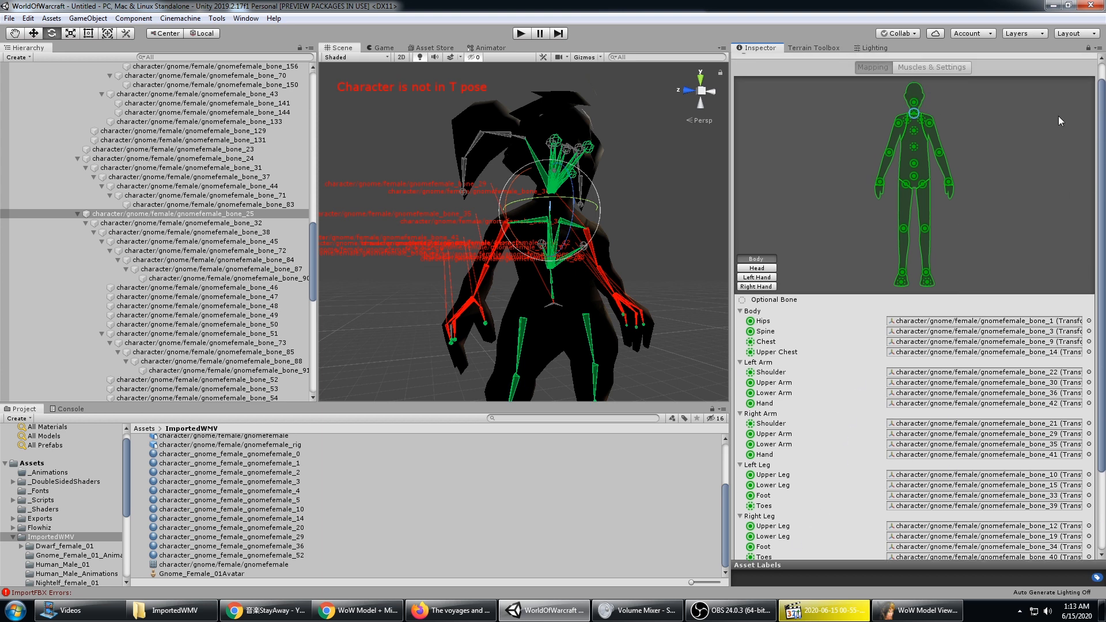
{"action": "scroll", "coordinate": [1101, 167], "scroll_direction": "down", "scroll_amount": 5}
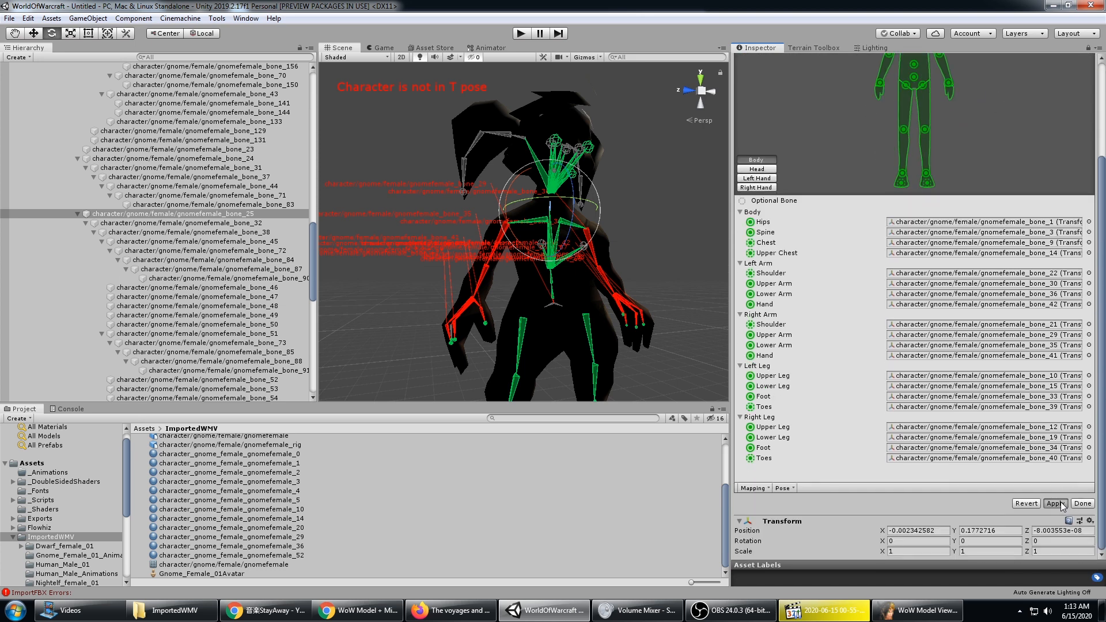
{"action": "left_click", "coordinate": [1056, 503]}
- Enforce the T-Pose on the gnome avatar and finish its configuration, applying the pending import settings
{"action": "left_click", "coordinate": [783, 489]}
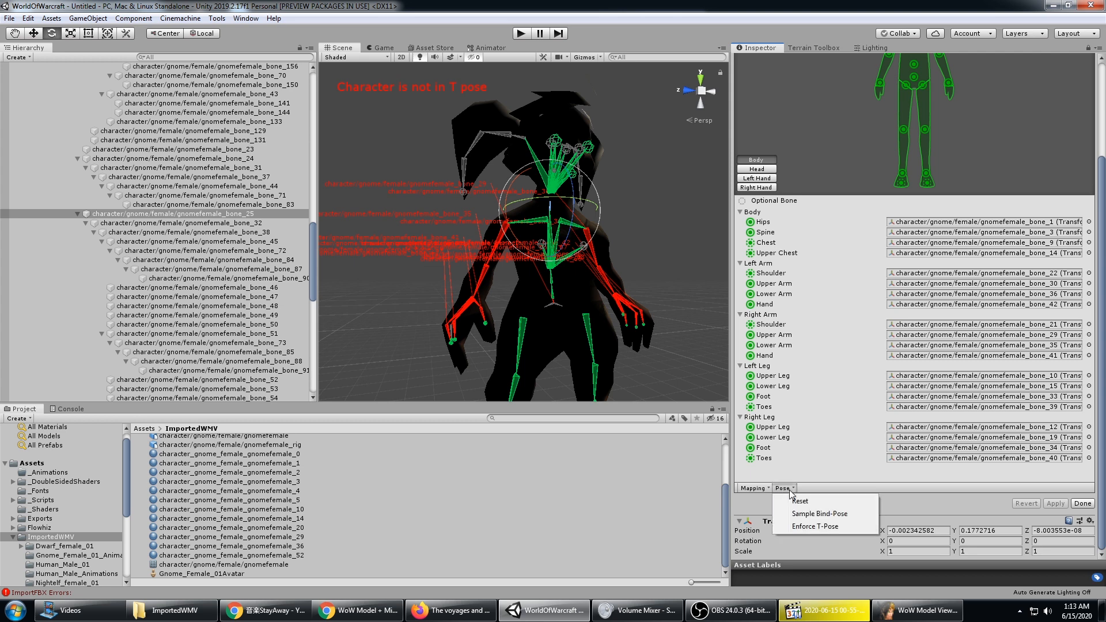
{"action": "left_click", "coordinate": [810, 527]}
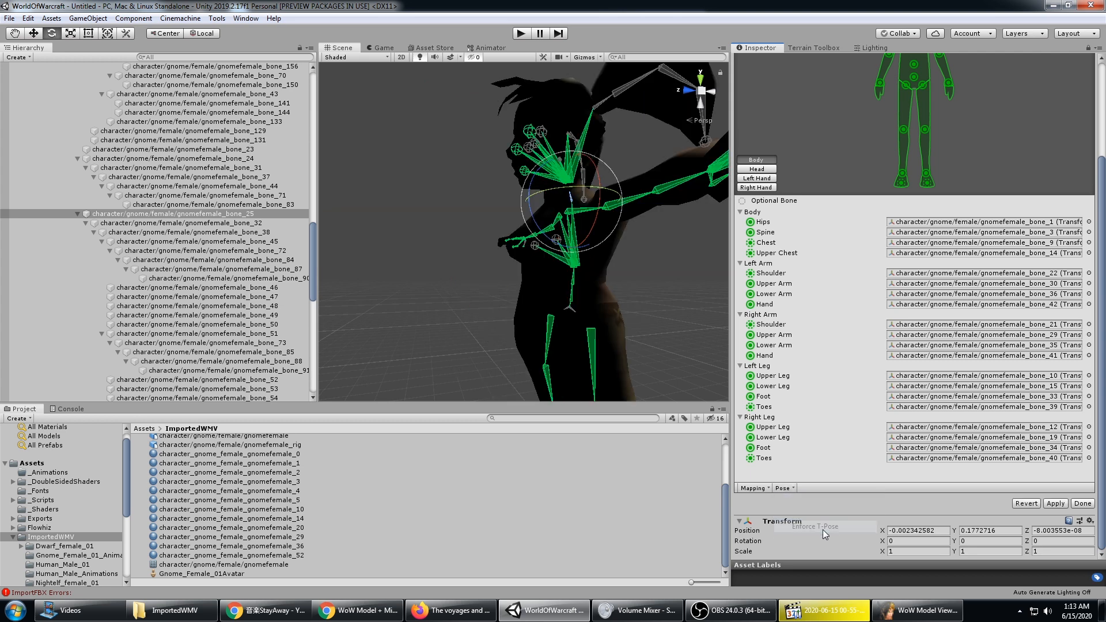
{"action": "scroll", "coordinate": [601, 262], "scroll_direction": "down", "scroll_amount": 8}
{"action": "left_click_drag", "start_coordinate": [483, 277], "coordinate": [659, 332], "text": "alt"}
{"action": "middle_click_drag", "start_coordinate": [638, 321], "coordinate": [600, 326]}
{"action": "left_click_drag", "start_coordinate": [600, 325], "coordinate": [505, 303], "text": "alt"}
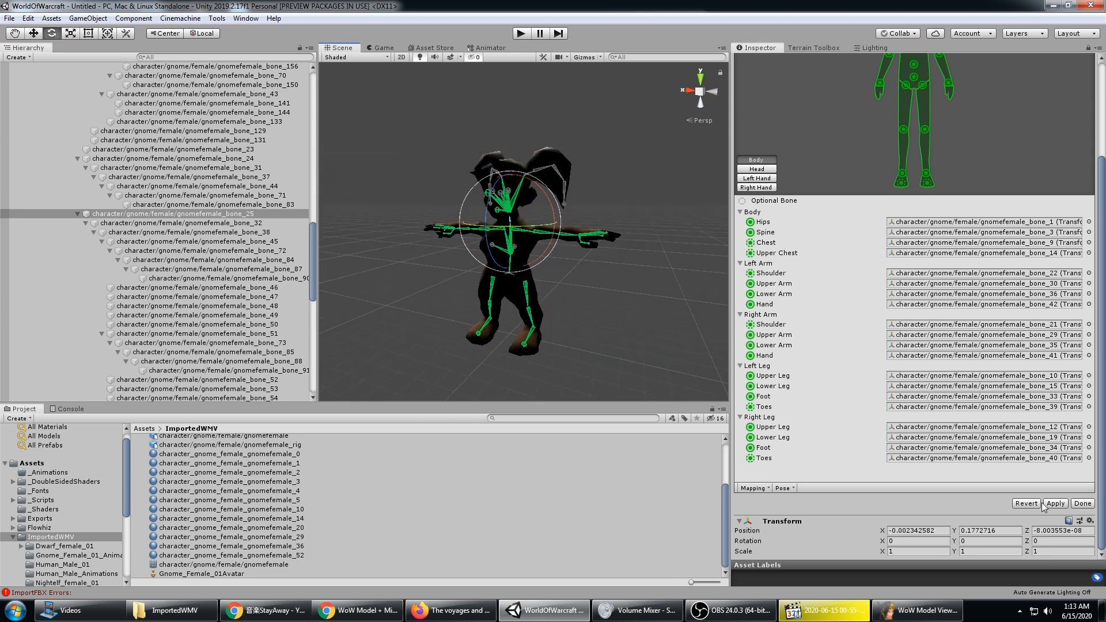
{"action": "left_click", "coordinate": [1083, 504]}
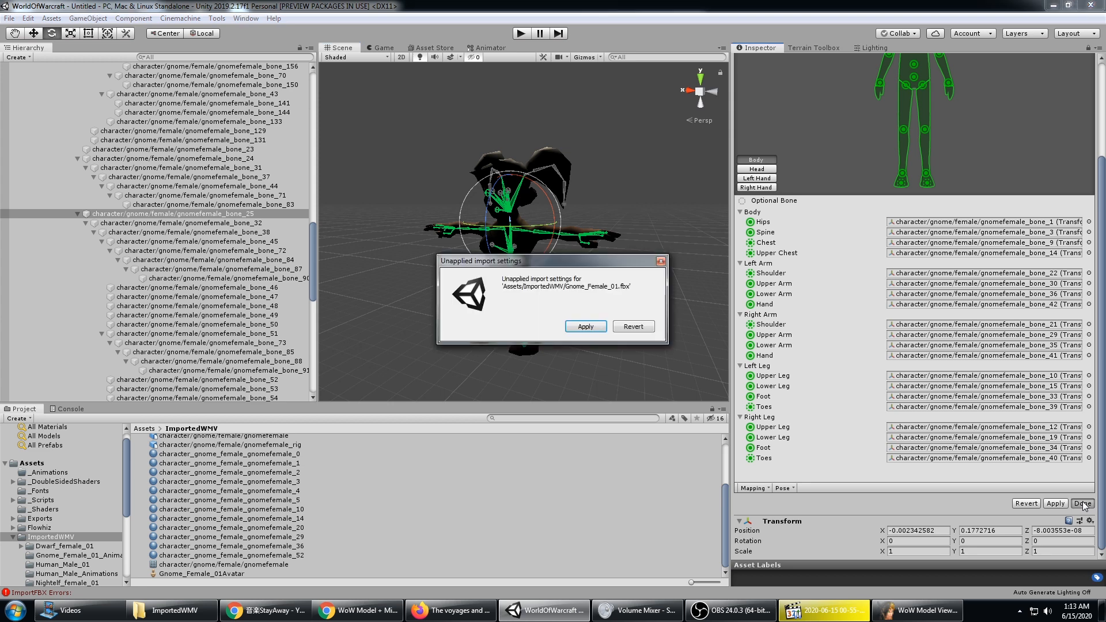
{"action": "left_click", "coordinate": [583, 327]}
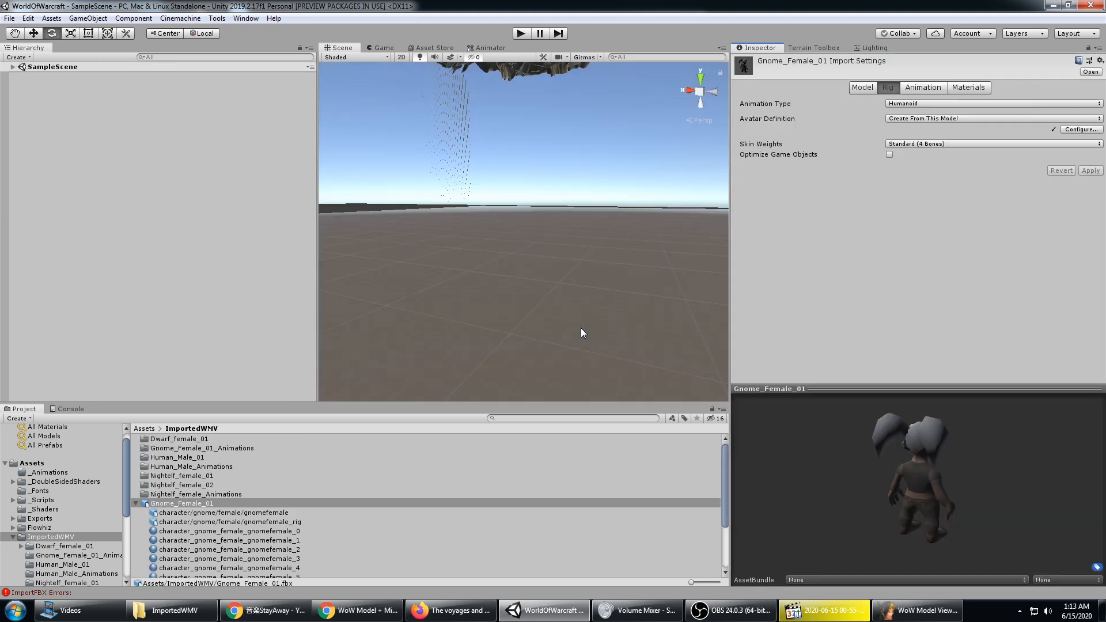
- Select Gnome_Female_01 in SampleScene and frame it in the Scene view from the front
{"action": "left_click", "coordinate": [13, 67]}
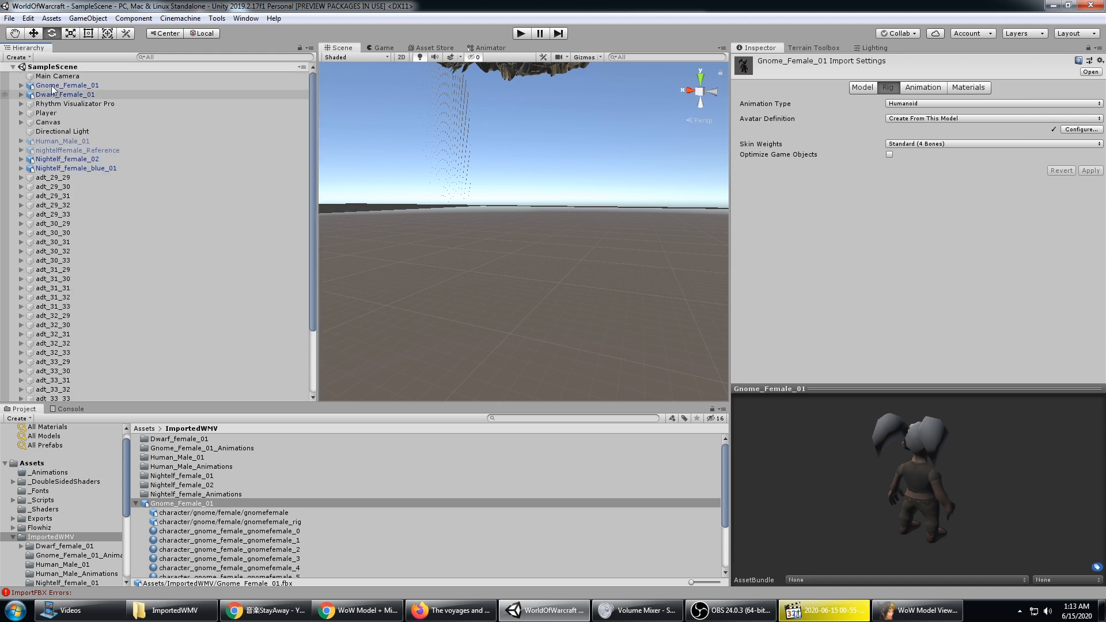
{"action": "left_click", "coordinate": [89, 85]}
{"action": "key", "text": "f"}
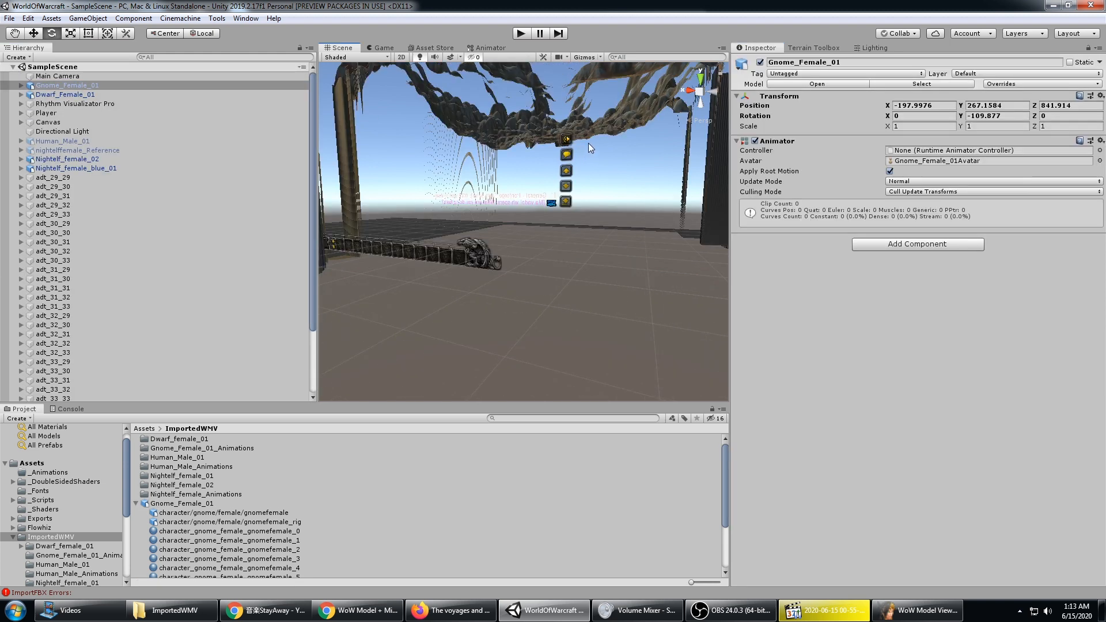
{"action": "left_click_drag", "start_coordinate": [601, 139], "coordinate": [587, 221], "text": "alt"}
- Set the Gnome_Female_01 model's material location to Use External Materials (Legacy) and apply the import settings
{"action": "left_click", "coordinate": [179, 503]}
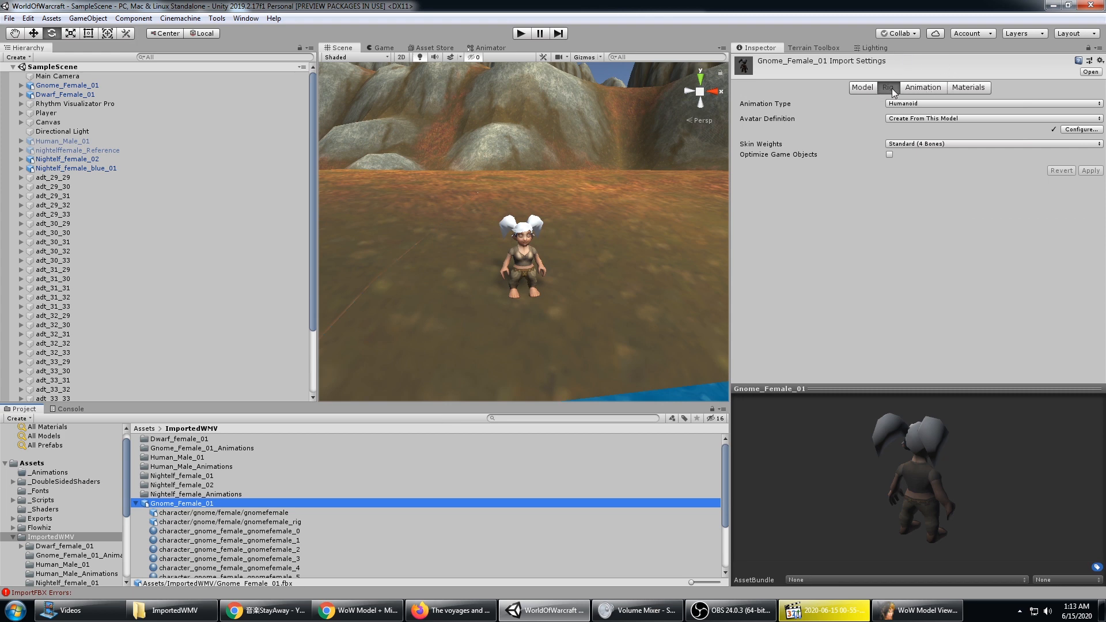
{"action": "left_click", "coordinate": [916, 91]}
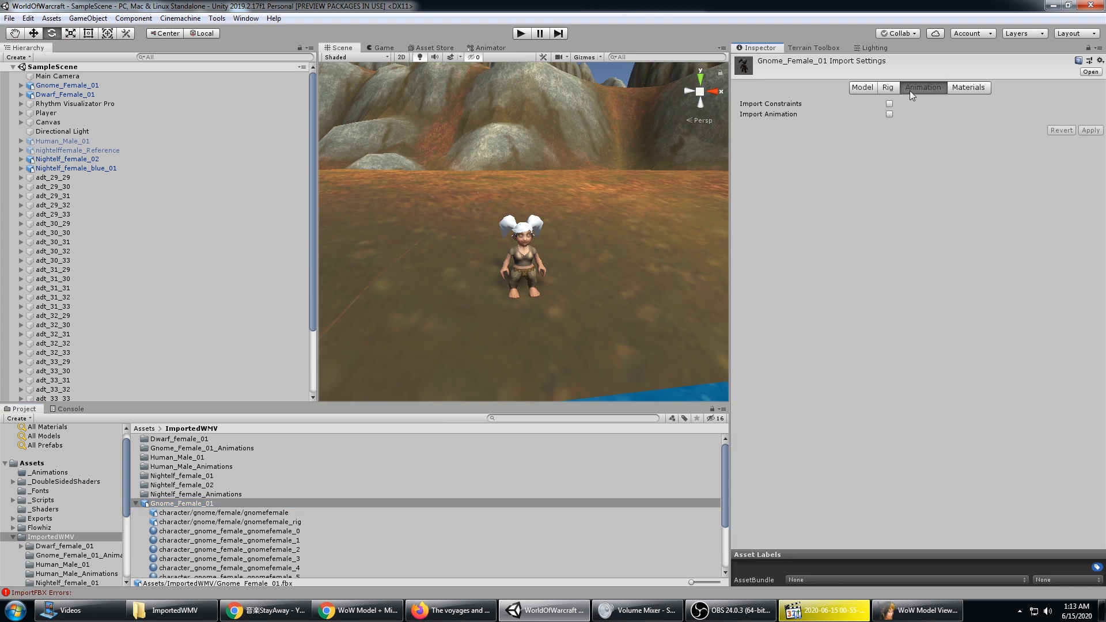
{"action": "left_click", "coordinate": [974, 88]}
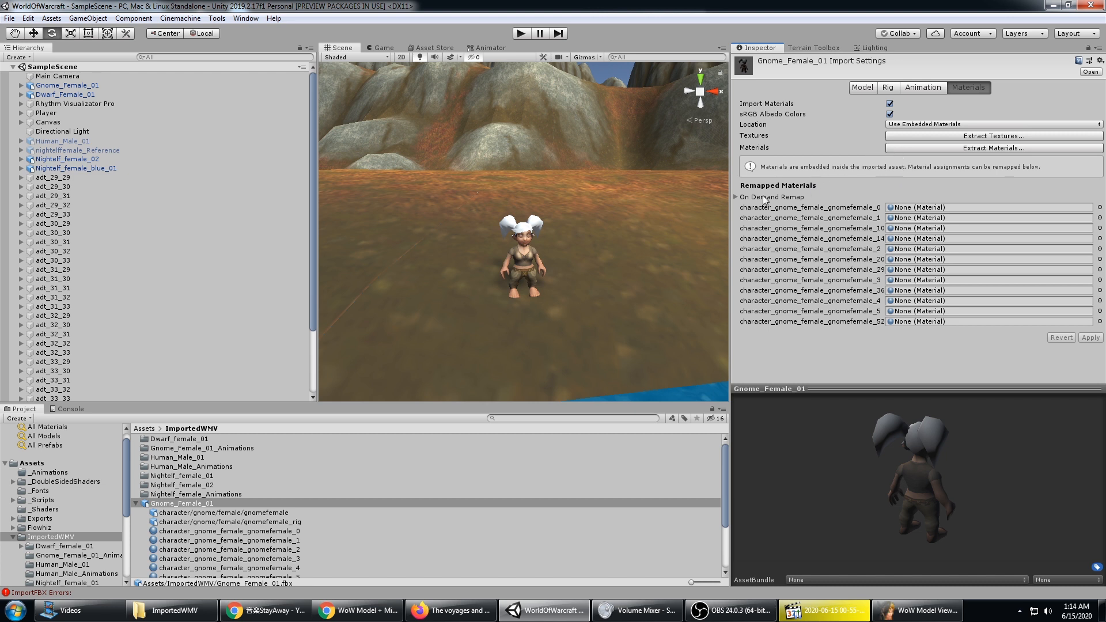
{"action": "left_click", "coordinate": [911, 128]}
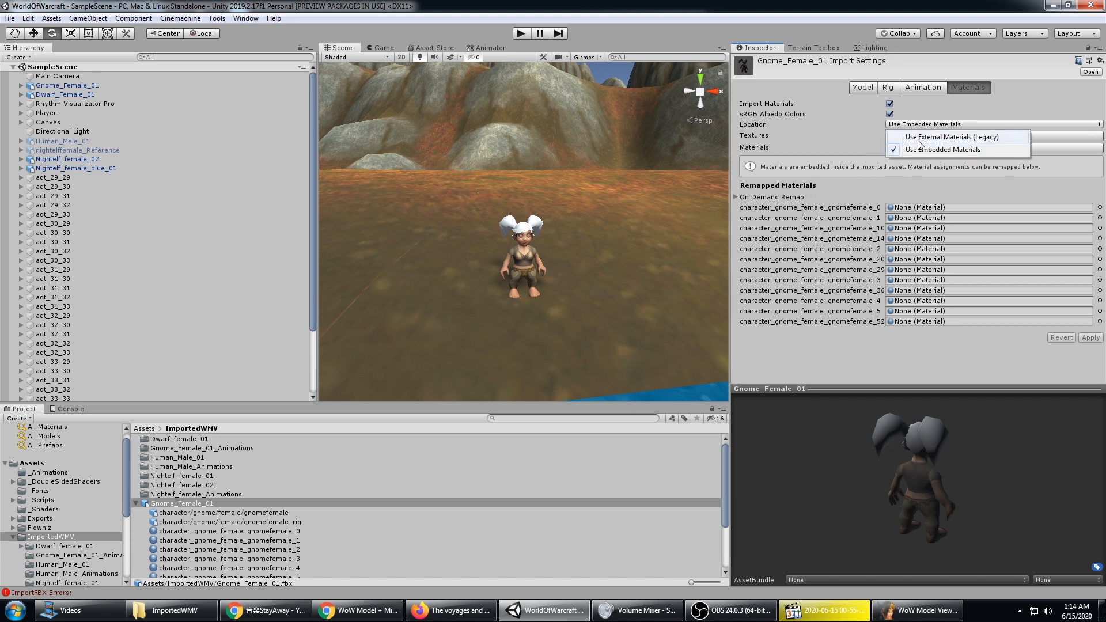
{"action": "left_click", "coordinate": [958, 139]}
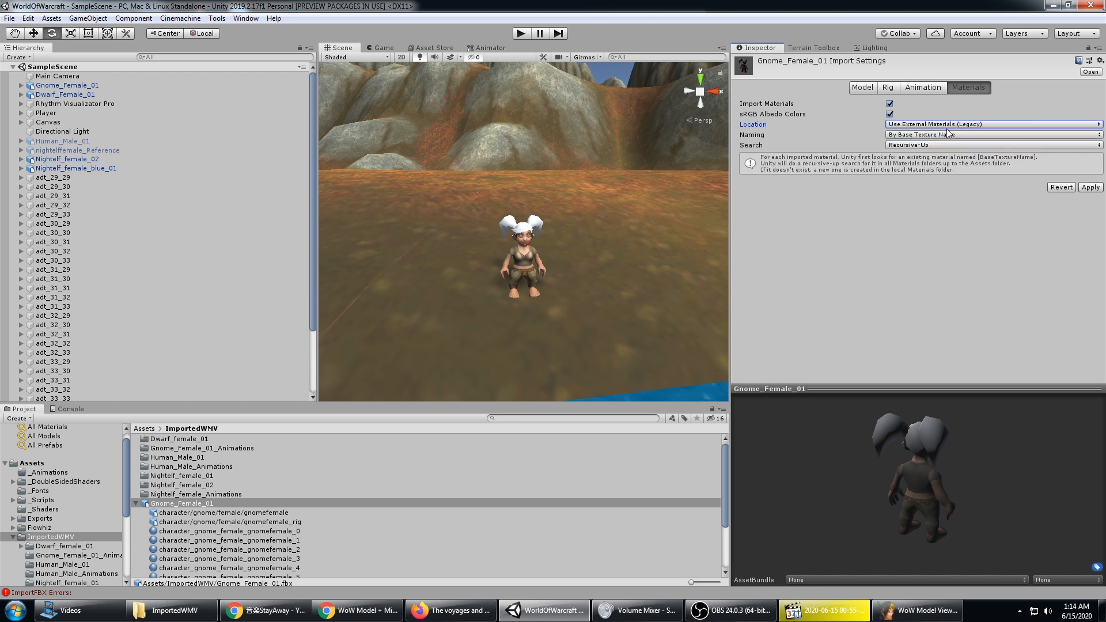
{"action": "left_click", "coordinate": [1089, 187]}
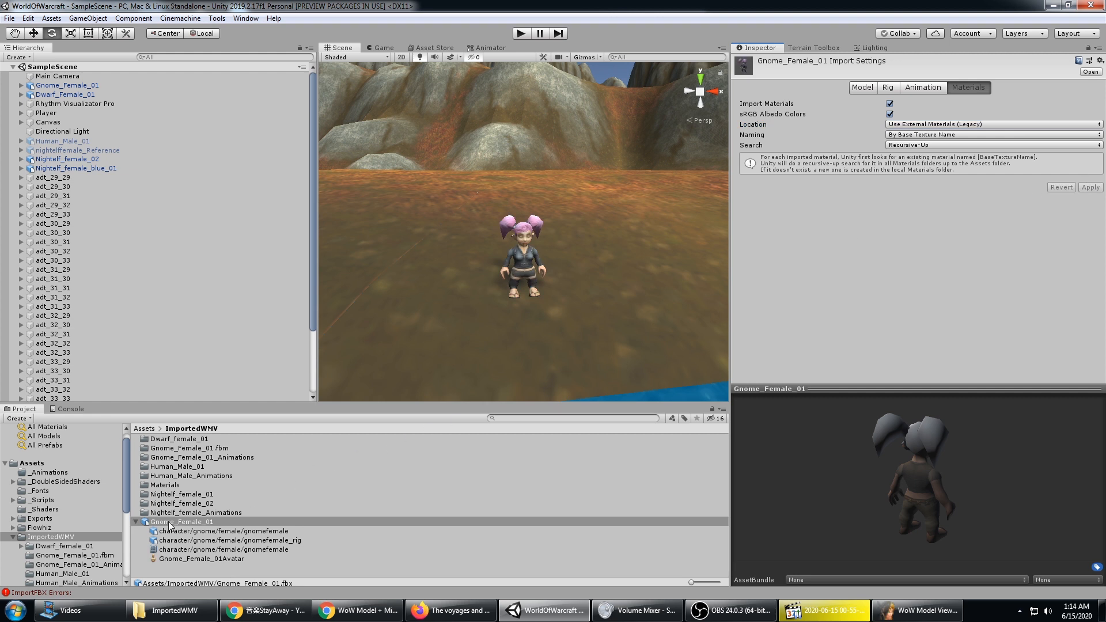
- Create a folder named Gnome_Female_01 inside ImportedWMV
{"action": "left_click", "coordinate": [171, 486]}
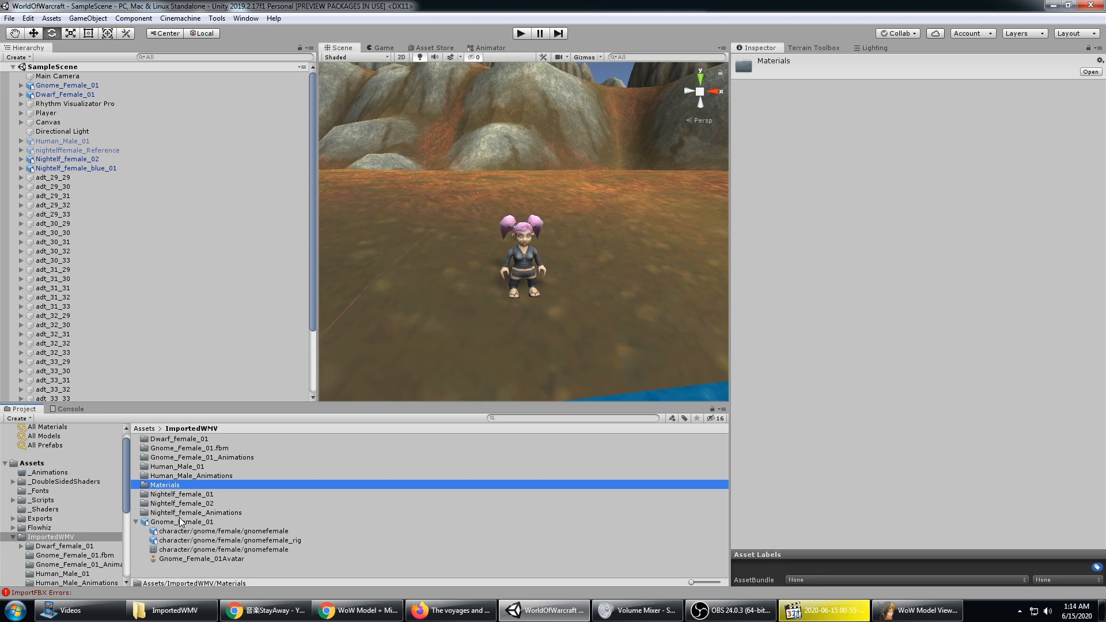
{"action": "left_click", "coordinate": [136, 521]}
{"action": "left_click", "coordinate": [162, 547]}
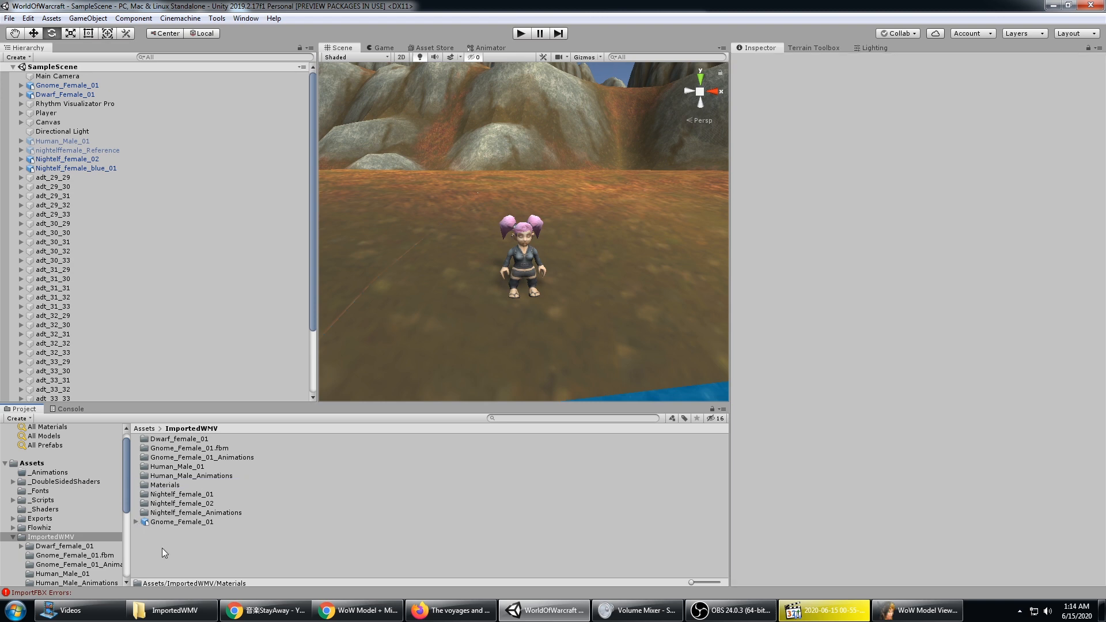
{"action": "right_click", "coordinate": [162, 549]}
{"action": "mouse_move", "coordinate": [274, 279]}
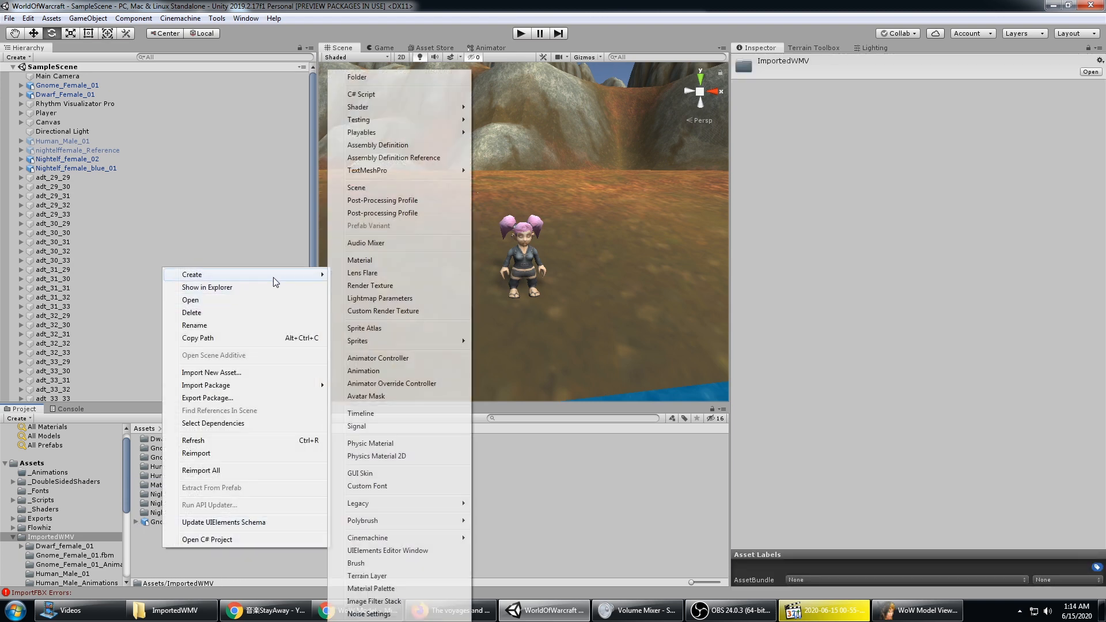
{"action": "left_click", "coordinate": [366, 81]}
{"action": "type", "text": "Gnome_"}
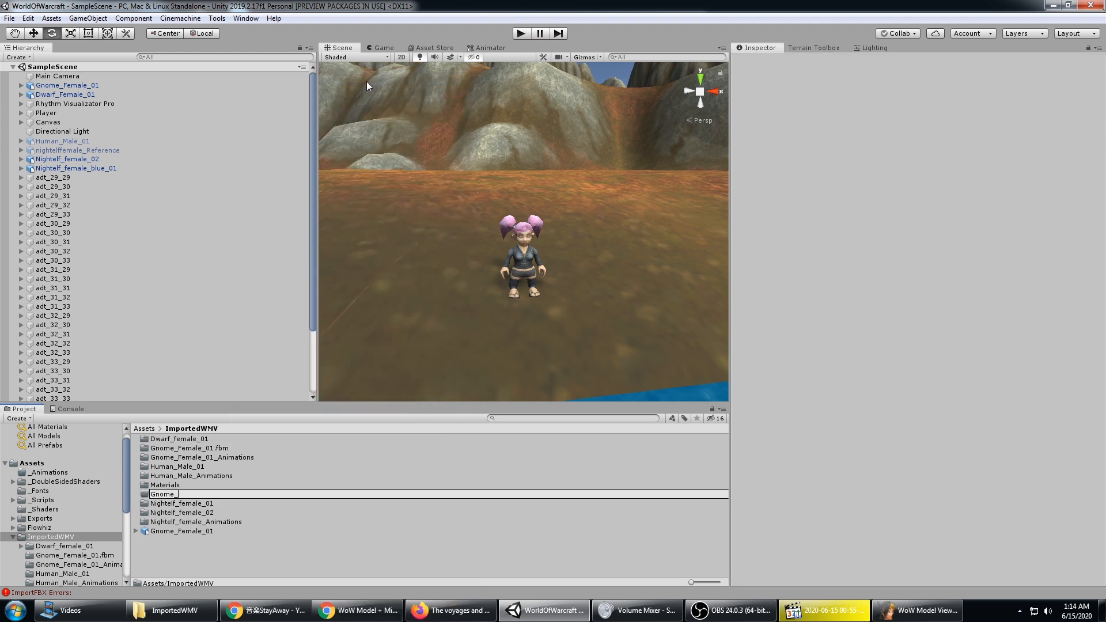
{"action": "type", "text": "Female_01"}
{"action": "key", "text": "Return"}
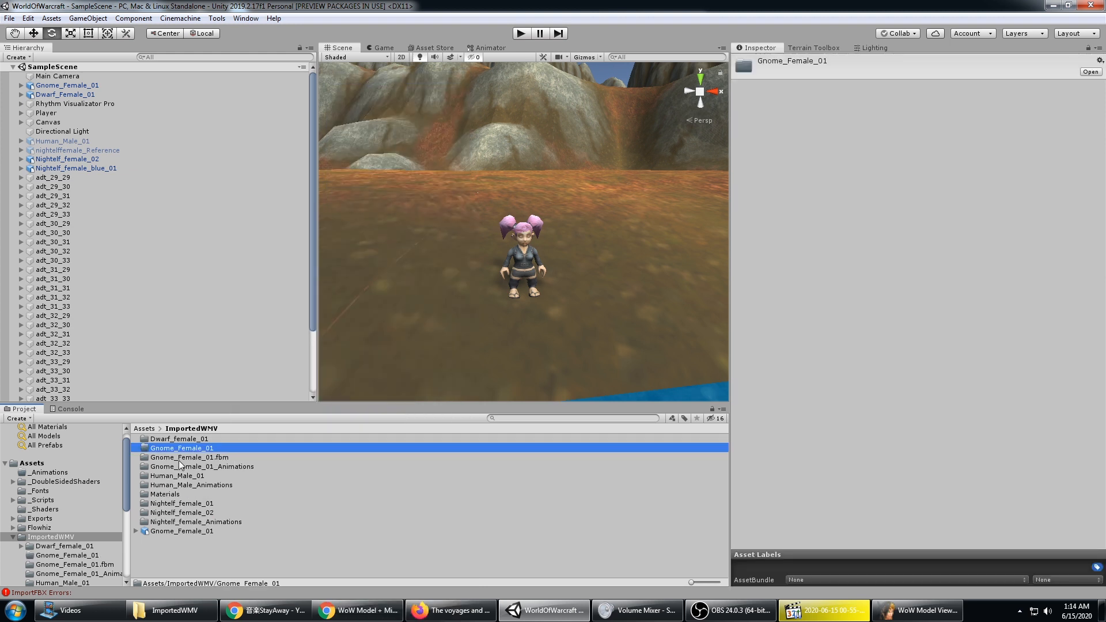
- Move the Gnome_Female_01_Animations folder, the Materials folder and the Gnome_Female_01 model into the Gnome_Female_01 folder
{"action": "left_click", "coordinate": [192, 468]}
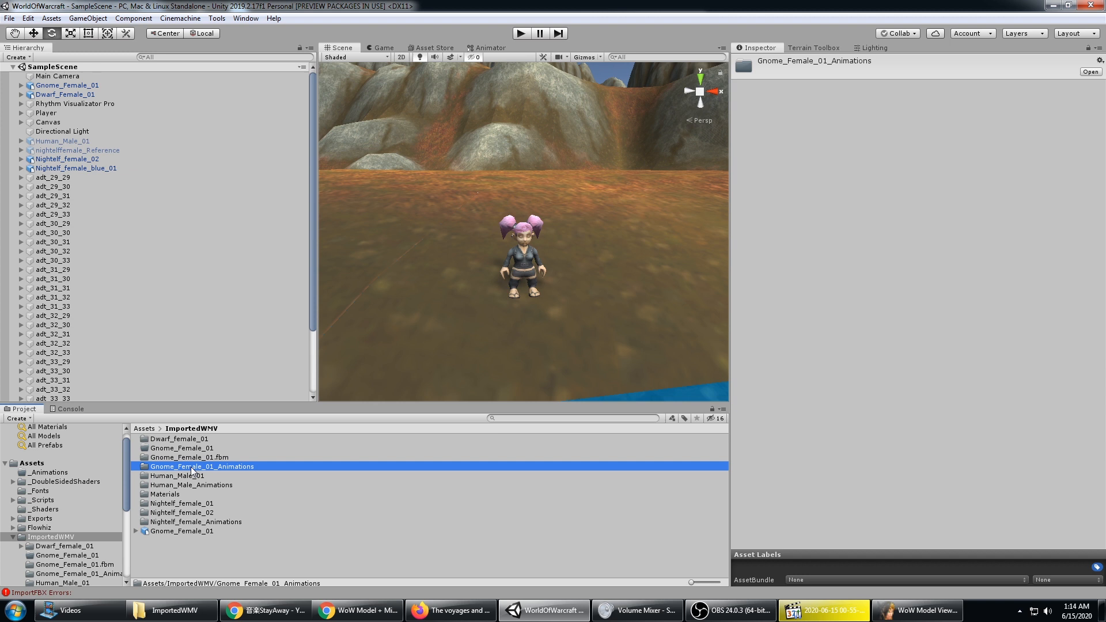
{"action": "left_click", "coordinate": [169, 494], "text": "ctrl"}
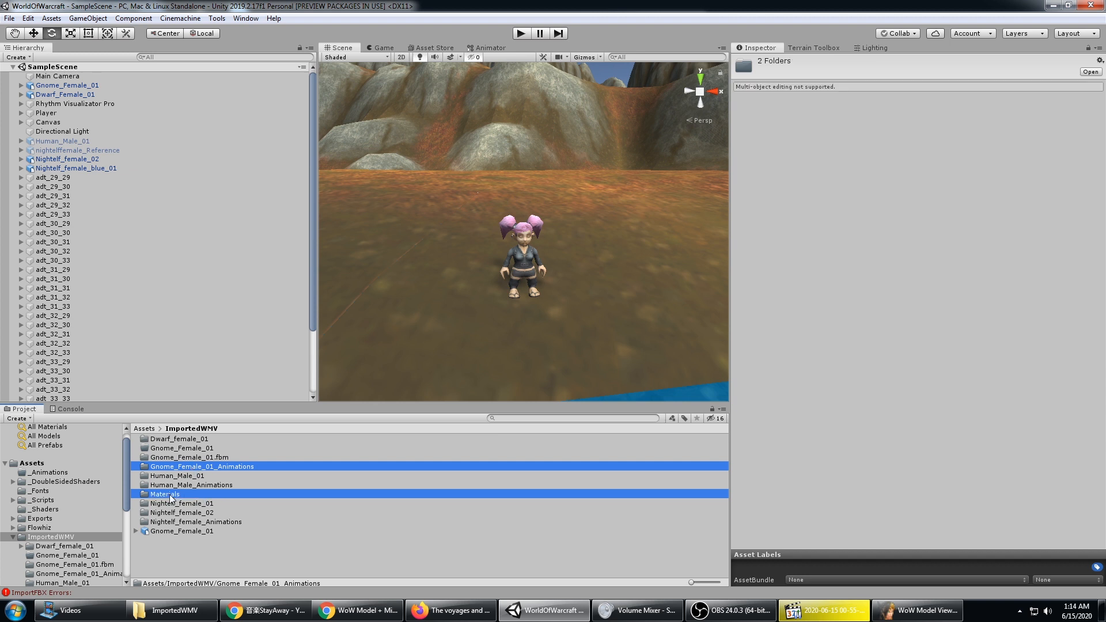
{"action": "left_click_drag", "start_coordinate": [179, 531], "coordinate": [192, 451], "text": "ctrl"}
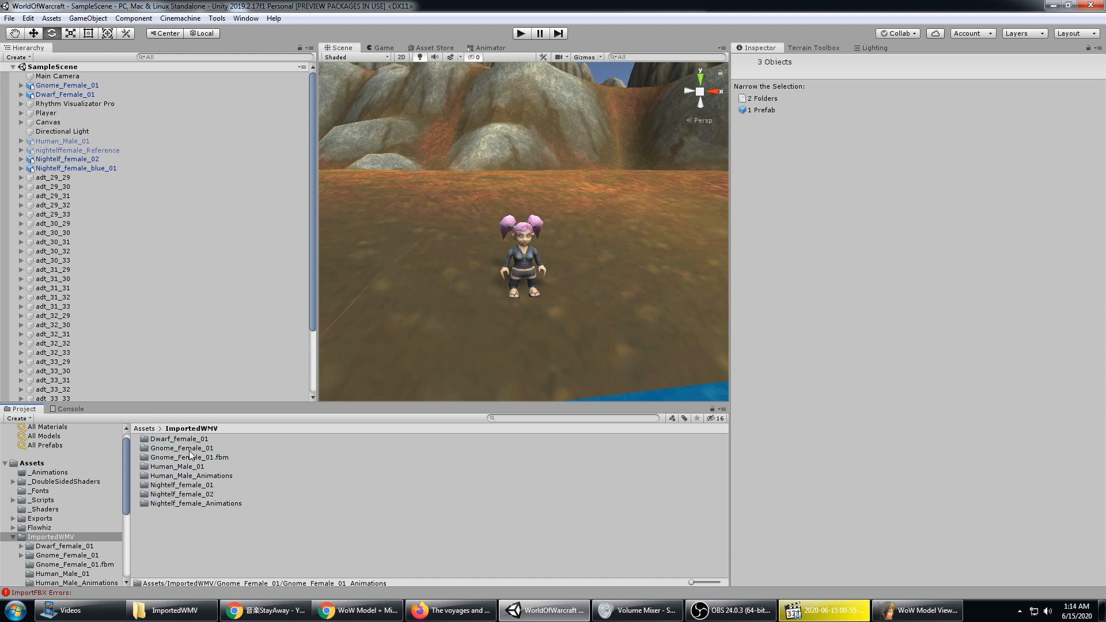
- Check the contents of the Gnome_Female_01.fbm folder and move that folder into Gnome_Female_01
{"action": "double_click", "coordinate": [185, 455]}
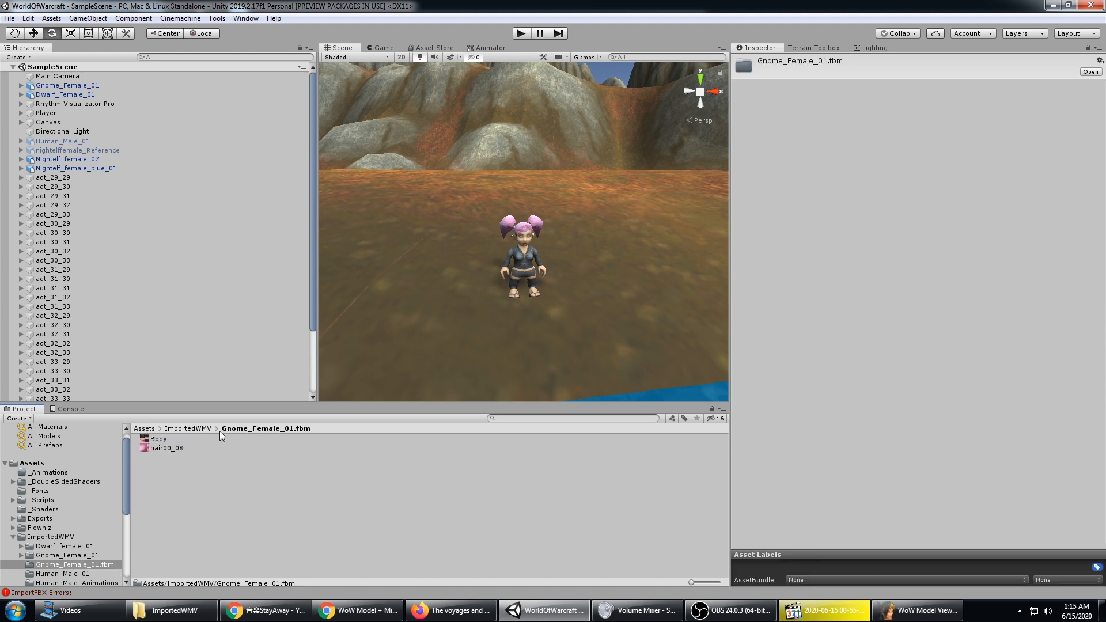
{"action": "left_click", "coordinate": [187, 429]}
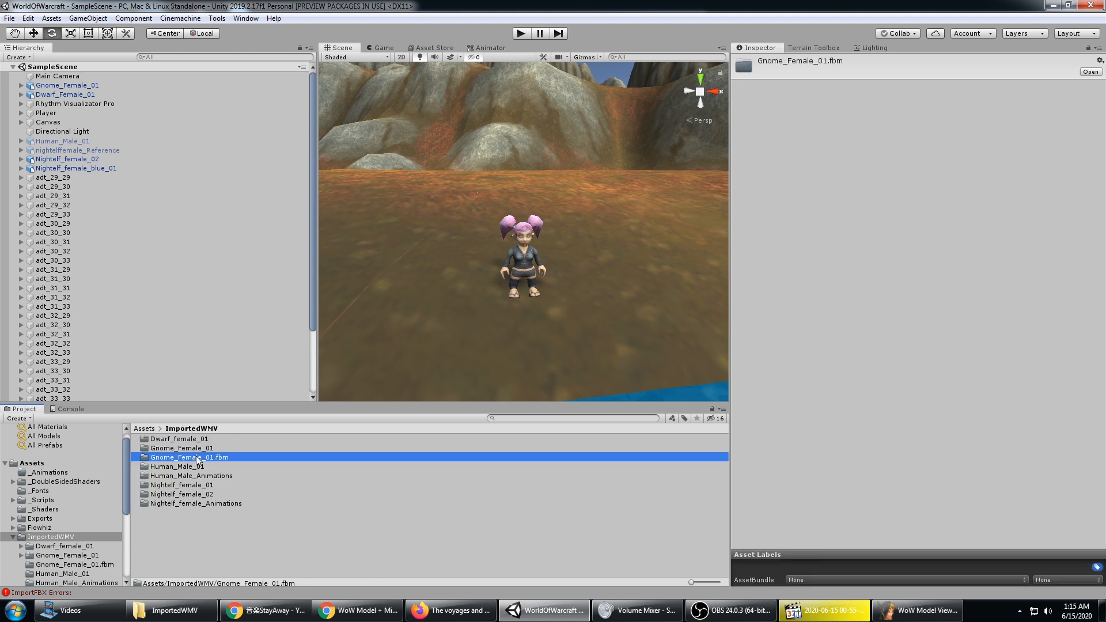
{"action": "left_click_drag", "start_coordinate": [194, 461], "coordinate": [190, 453]}
{"action": "left_click", "coordinate": [190, 450]}
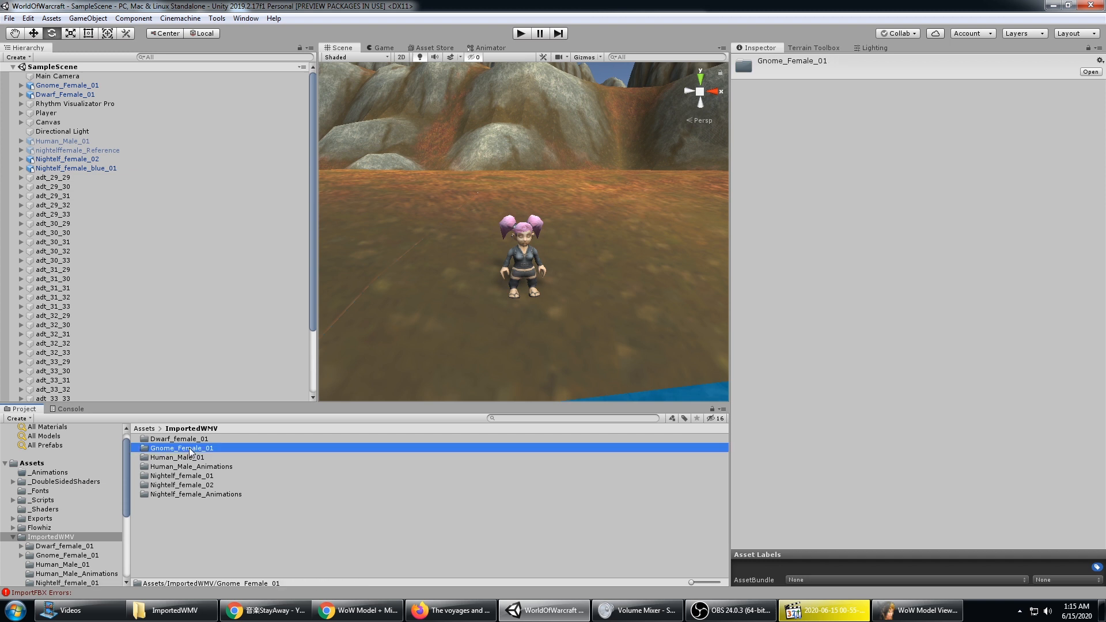
- Move the Body and hair00_08 textures from the Gnome_Female_01.fbm folder up into the Gnome_Female_01 folder
{"action": "double_click", "coordinate": [187, 445]}
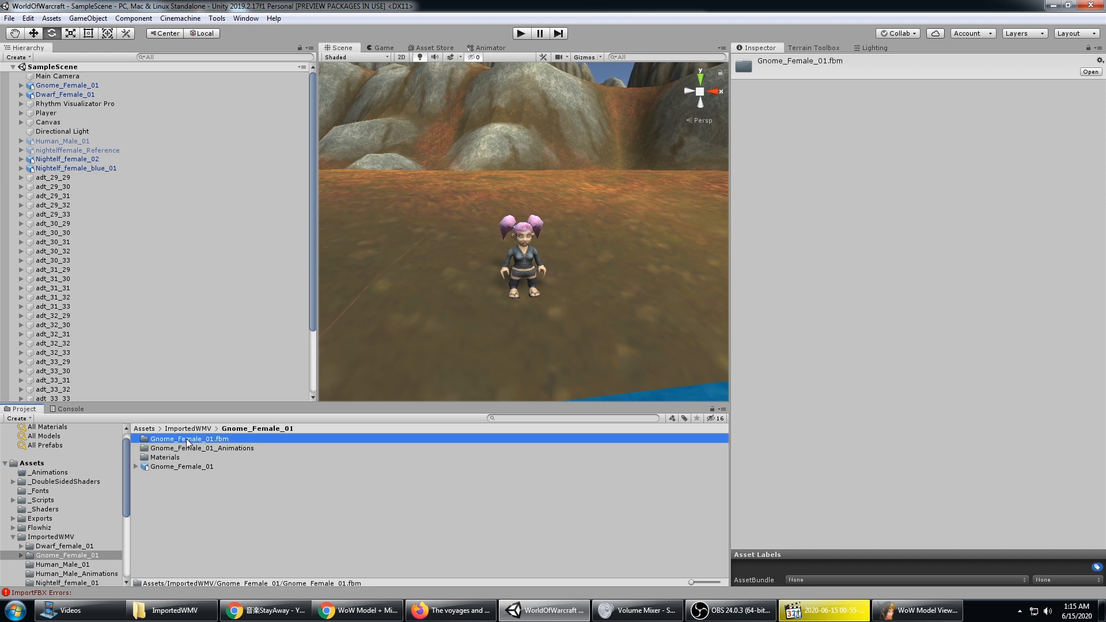
{"action": "double_click", "coordinate": [189, 440]}
{"action": "left_click", "coordinate": [167, 447], "text": "shift"}
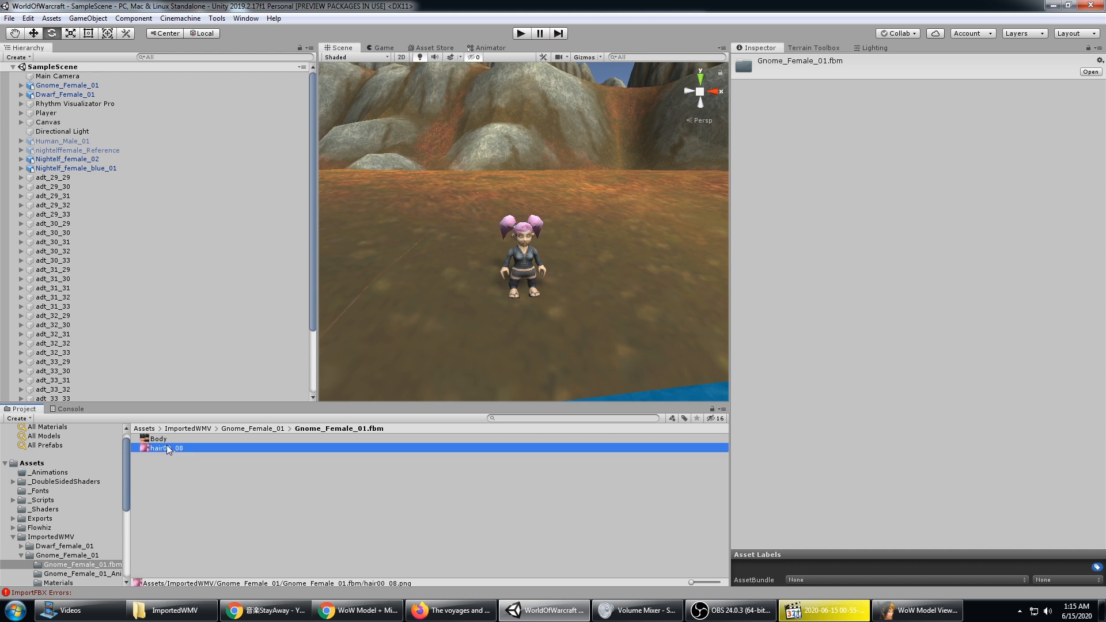
{"action": "left_click_drag", "start_coordinate": [163, 441], "coordinate": [97, 557]}
{"action": "left_click", "coordinate": [263, 429]}
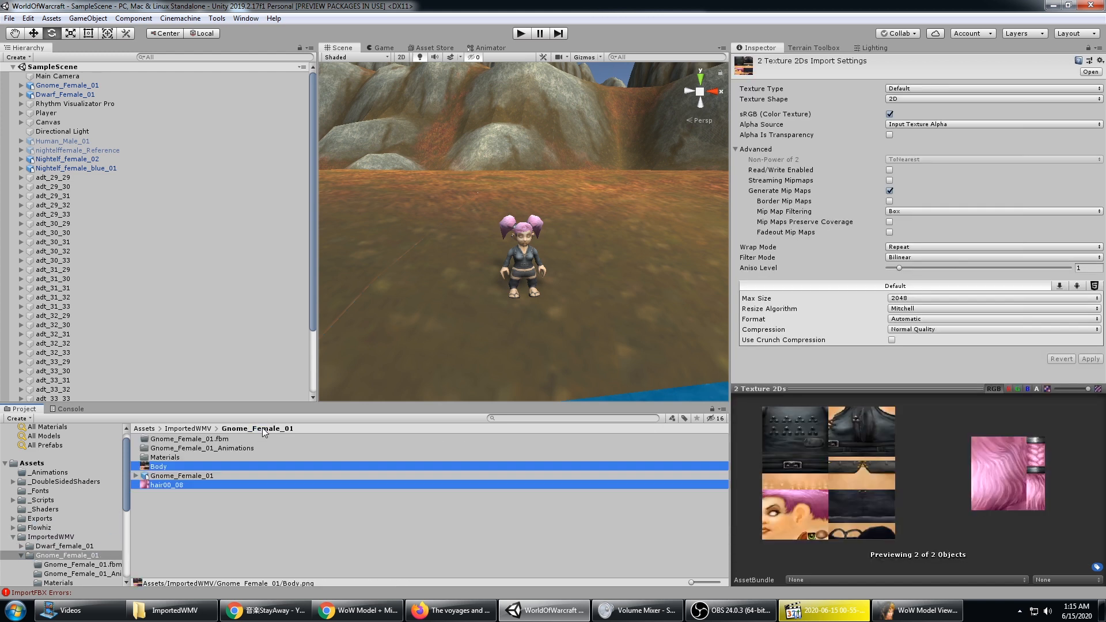
- Delete the emptied Gnome_Female_01.fbm folder
{"action": "left_click", "coordinate": [204, 440]}
{"action": "key", "text": "Delete"}
{"action": "key", "text": "Return"}
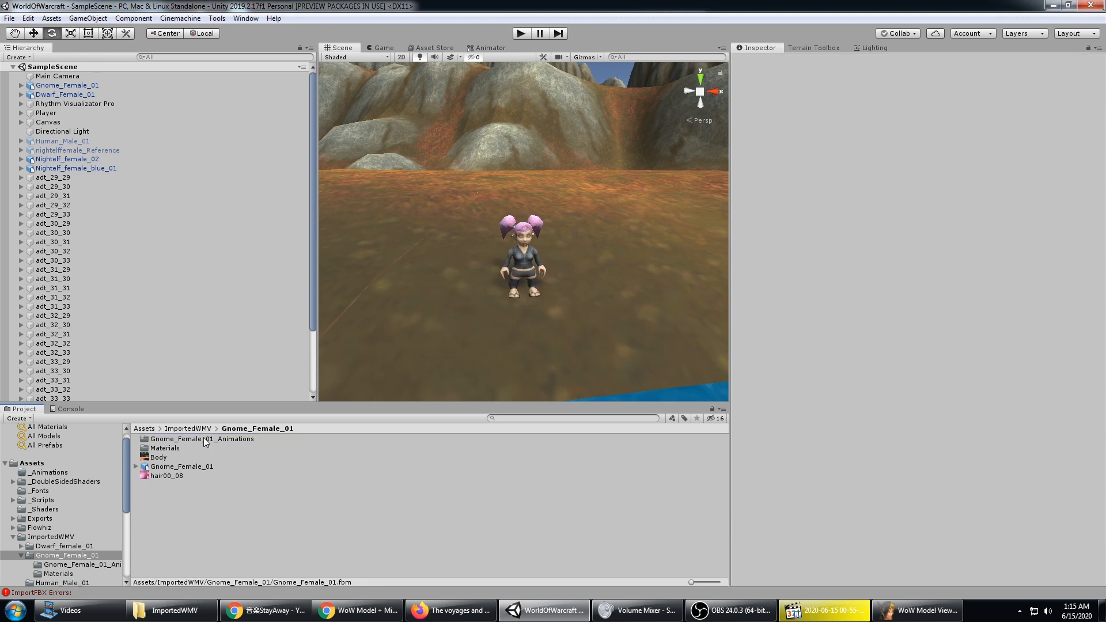
- Move the Body and hair00_08 materials from the Materials folder up into the Gnome_Female_01 folder
{"action": "double_click", "coordinate": [171, 449]}
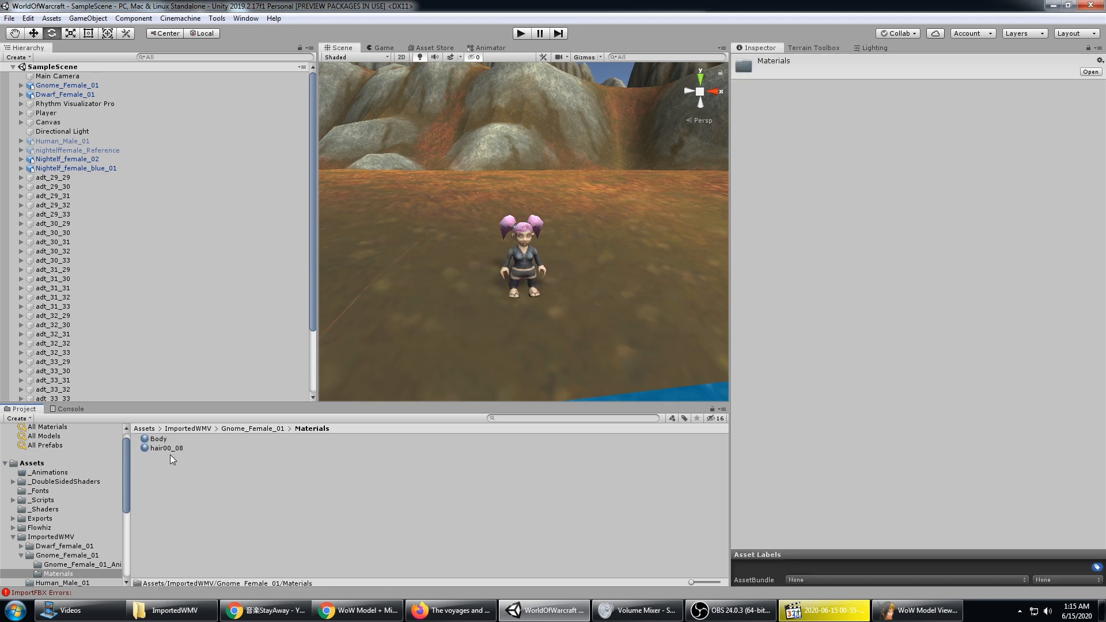
{"action": "left_click", "coordinate": [167, 448]}
{"action": "left_click", "coordinate": [154, 439], "text": "shift"}
{"action": "left_click_drag", "start_coordinate": [155, 439], "coordinate": [85, 531]}
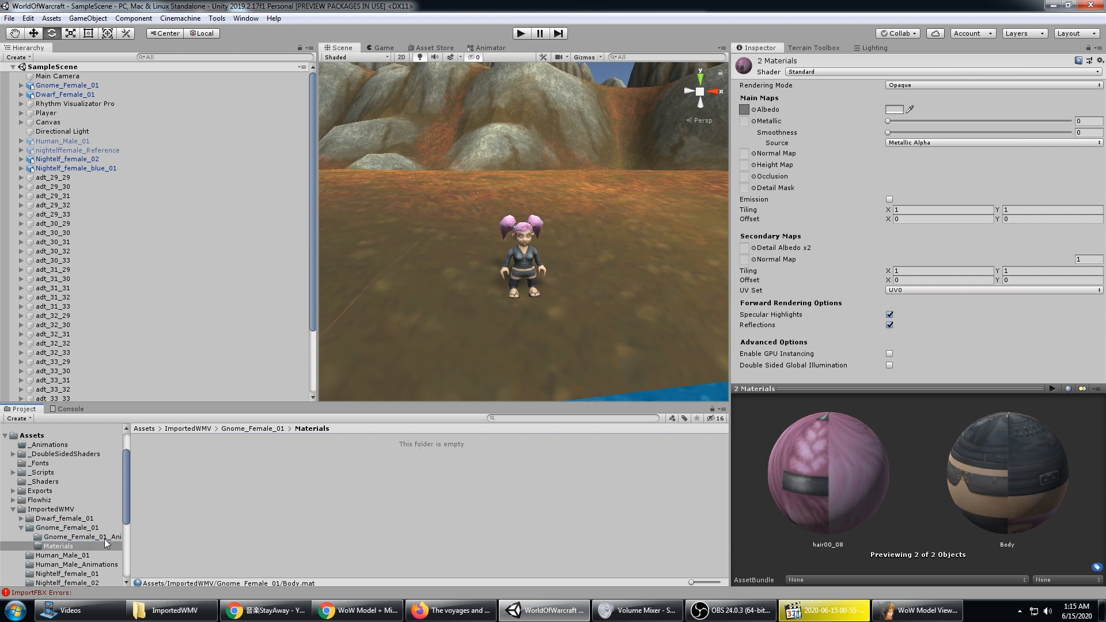
{"action": "left_click", "coordinate": [83, 528]}
- Delete the emptied Materials folder from Gnome_Female_01
{"action": "left_click", "coordinate": [171, 448]}
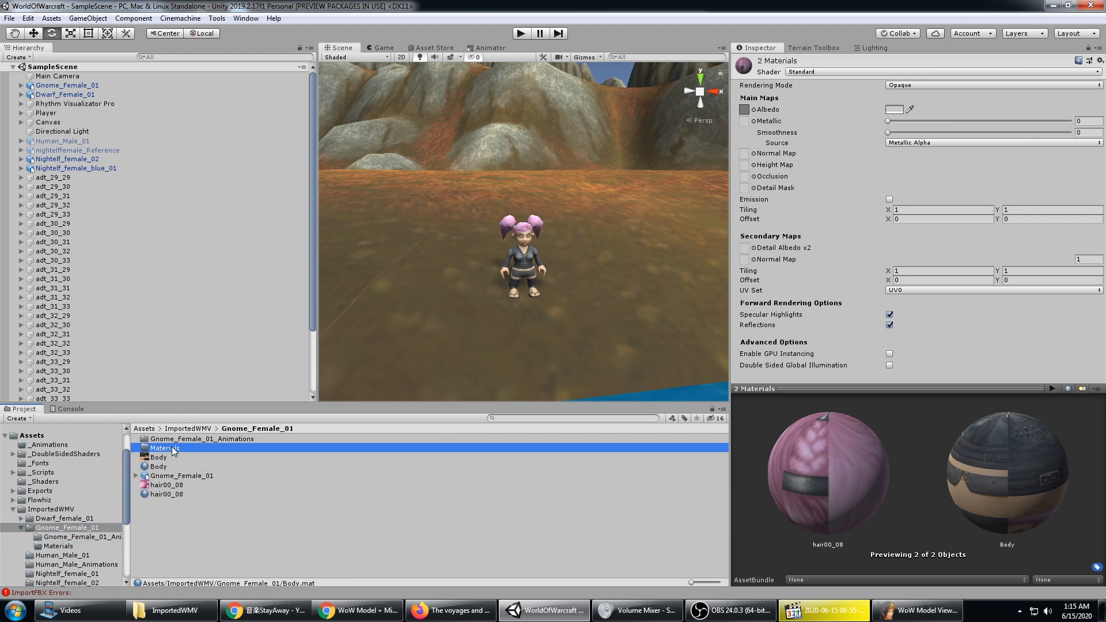
{"action": "key", "text": "Delete"}
{"action": "key", "text": "Return"}
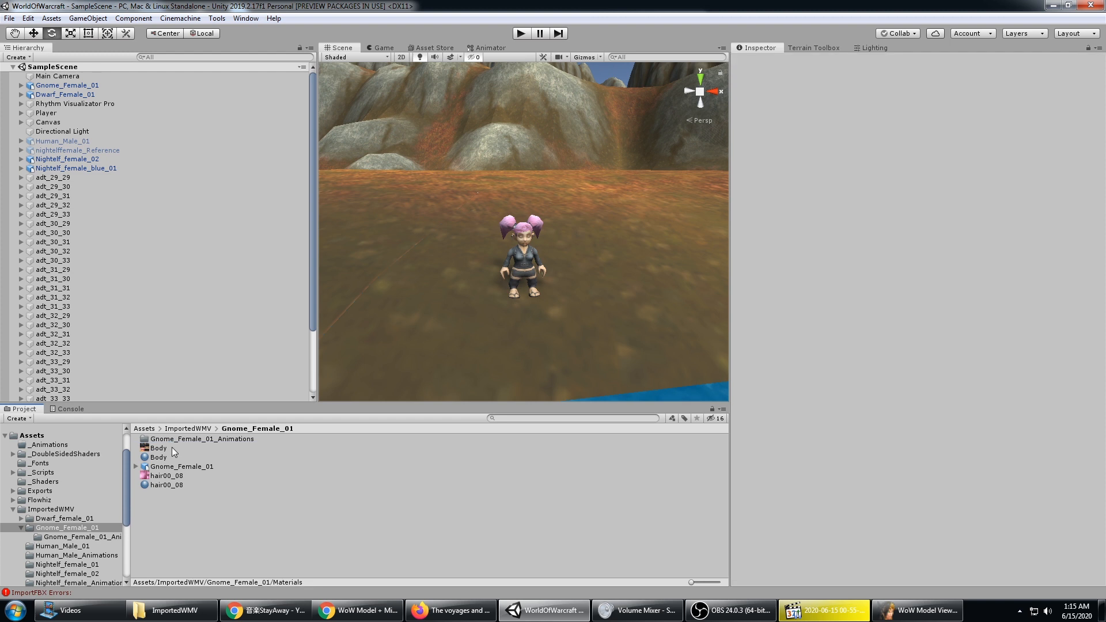
- Inspect the textures, materials and model in the Gnome_Female_01 folder one by one
{"action": "left_click", "coordinate": [187, 429]}
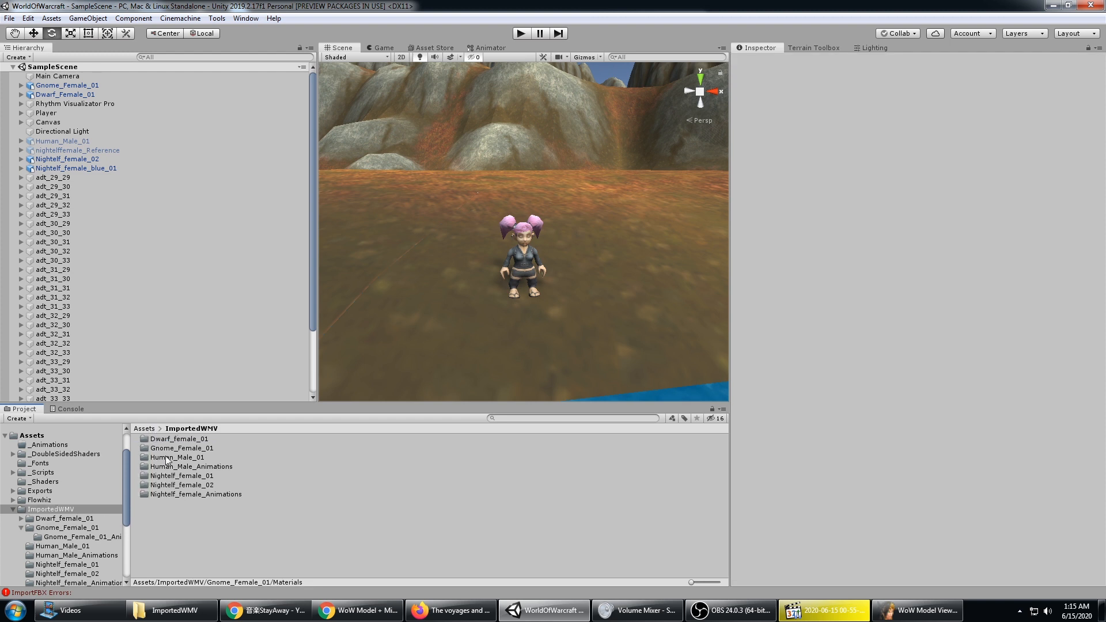
{"action": "double_click", "coordinate": [168, 449]}
{"action": "left_click", "coordinate": [168, 440]}
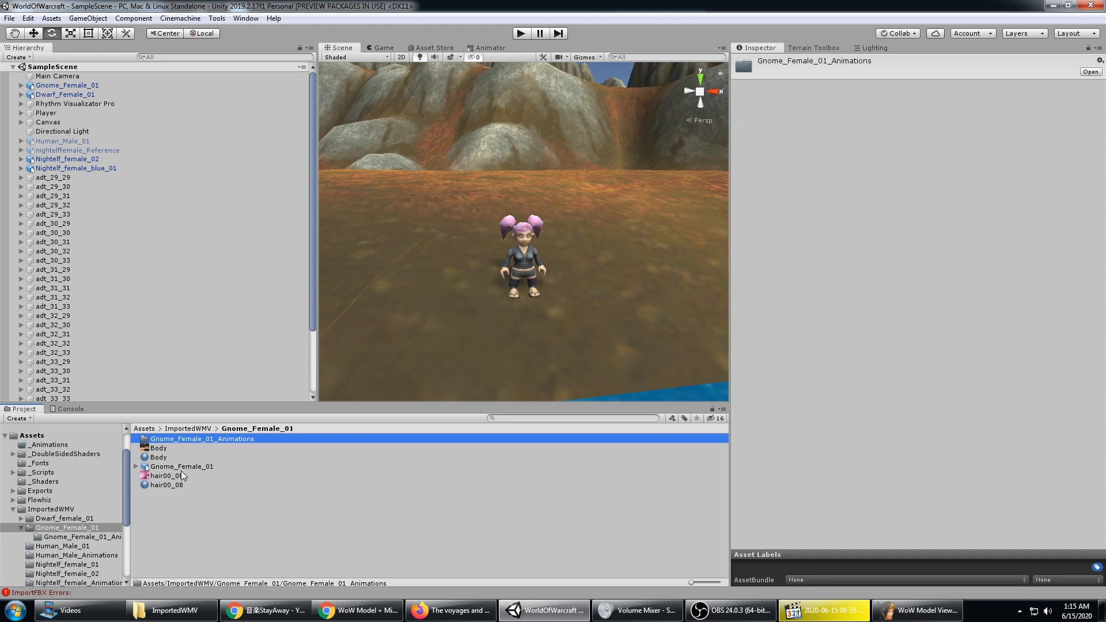
{"action": "key", "text": "Down"}
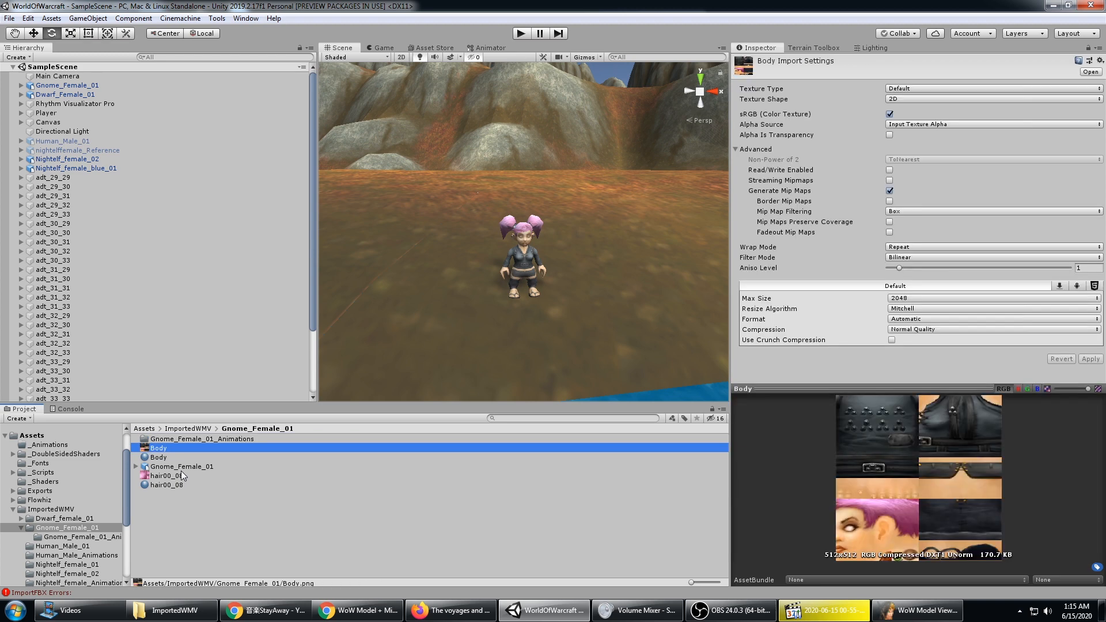
{"action": "key", "text": "Down"}
{"action": "key", "text": "Down"}
{"action": "key", "text": "Down"}
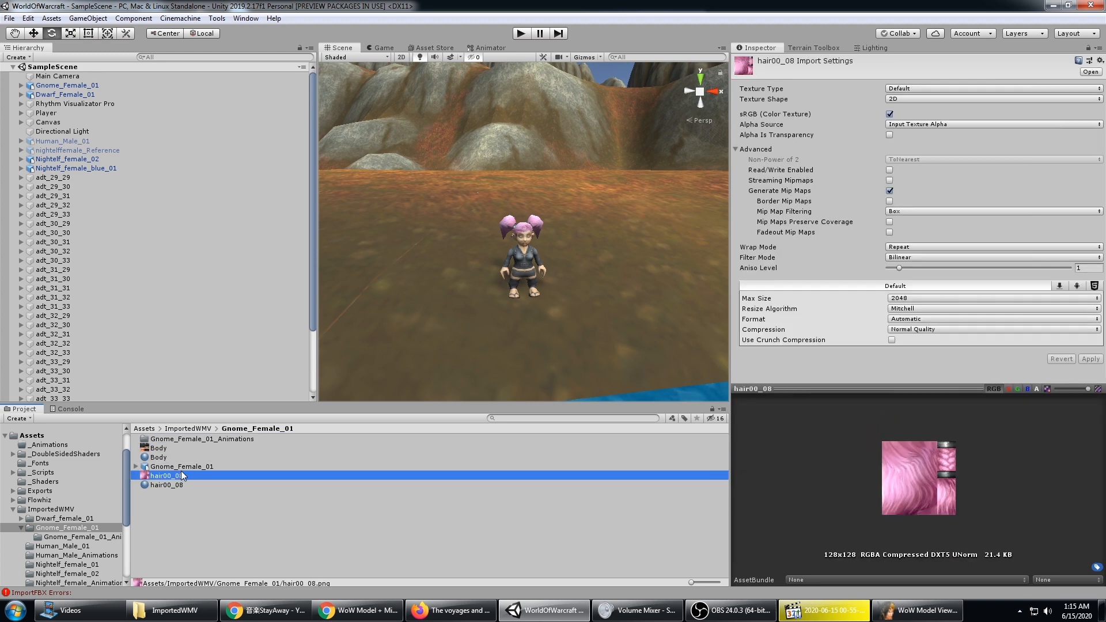
{"action": "key", "text": "Up"}
{"action": "key", "text": "Up"}
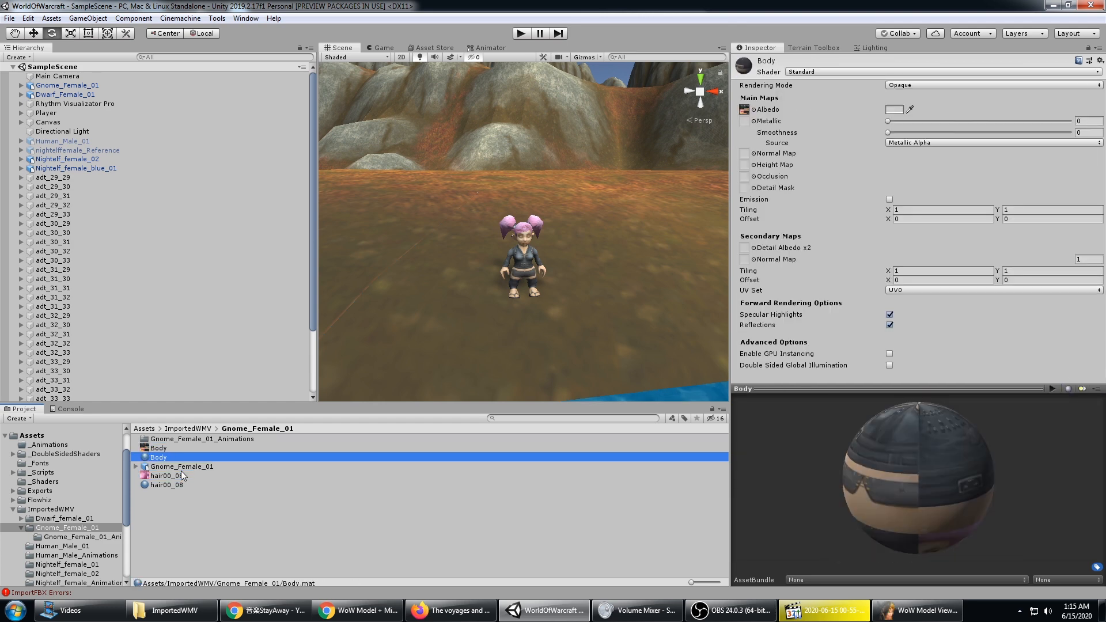
{"action": "key", "text": "Down"}
{"action": "key", "text": "Down"}
{"action": "key", "text": "Down"}
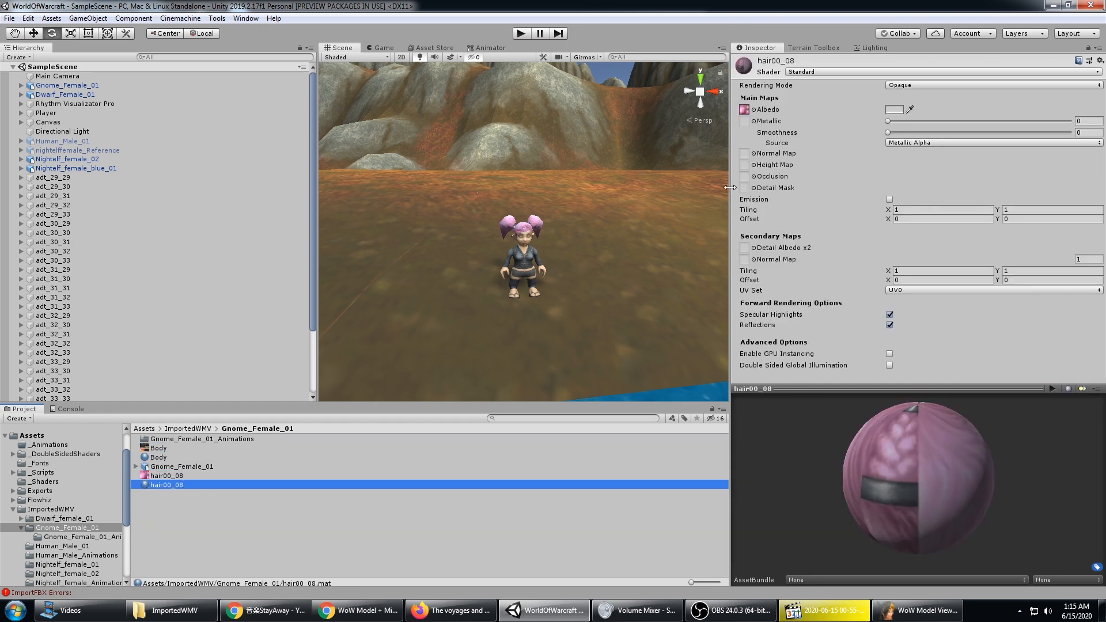
- Change the Body material's shader to Legacy Shaders/Diffuse
{"action": "scroll", "coordinate": [559, 247], "scroll_direction": "up", "scroll_amount": 6}
{"action": "left_click_drag", "start_coordinate": [556, 247], "coordinate": [616, 236], "text": "alt"}
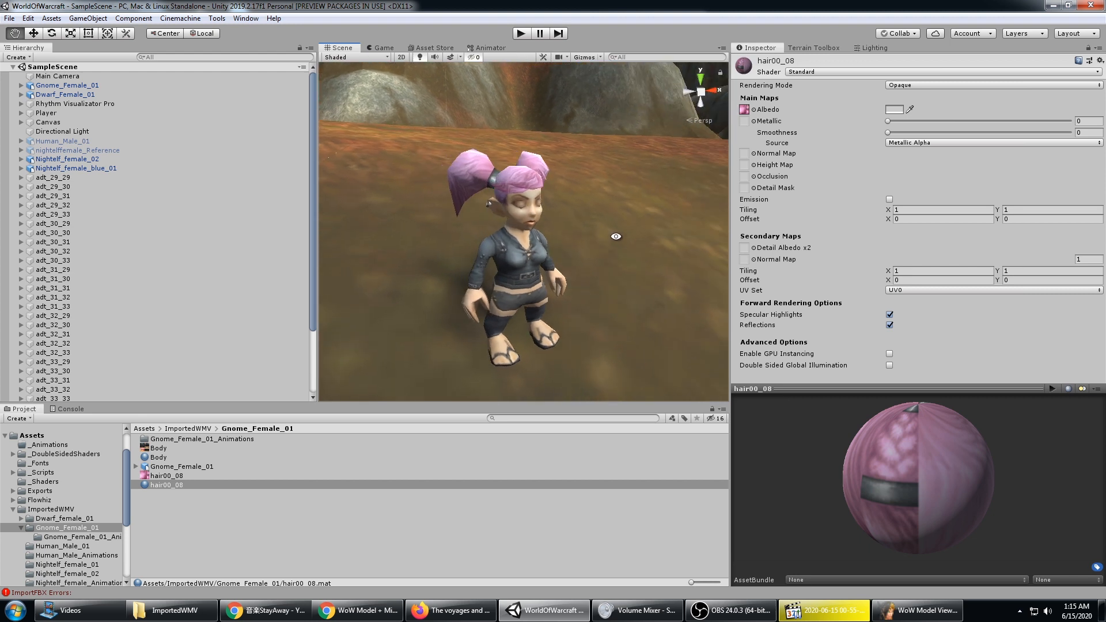
{"action": "left_click", "coordinate": [536, 458]}
{"action": "left_click", "coordinate": [817, 72]}
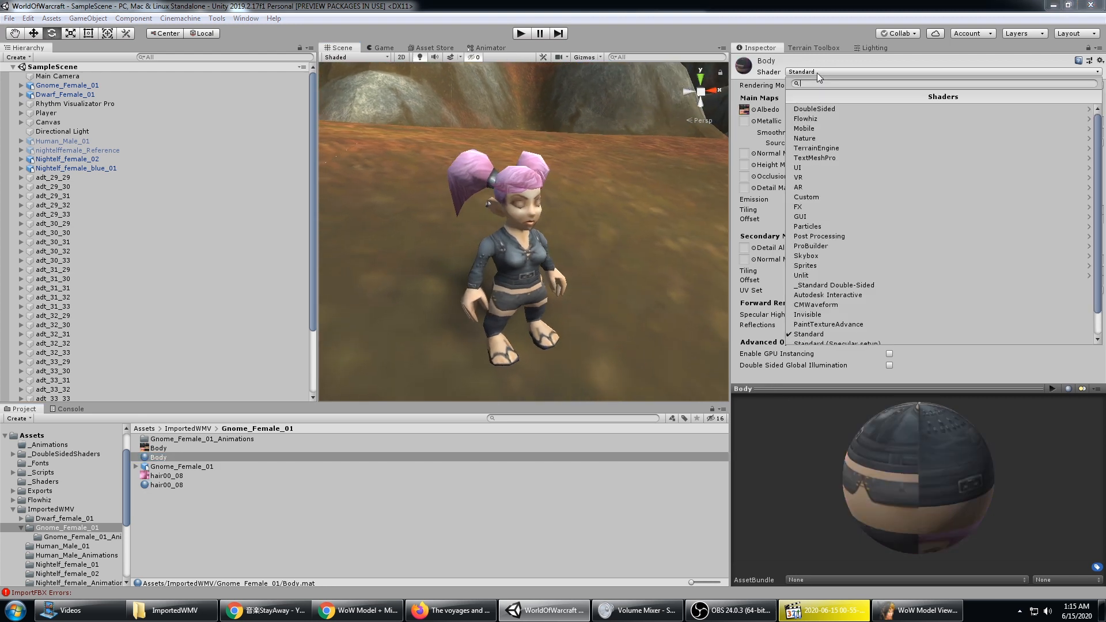
{"action": "type", "text": "diff"}
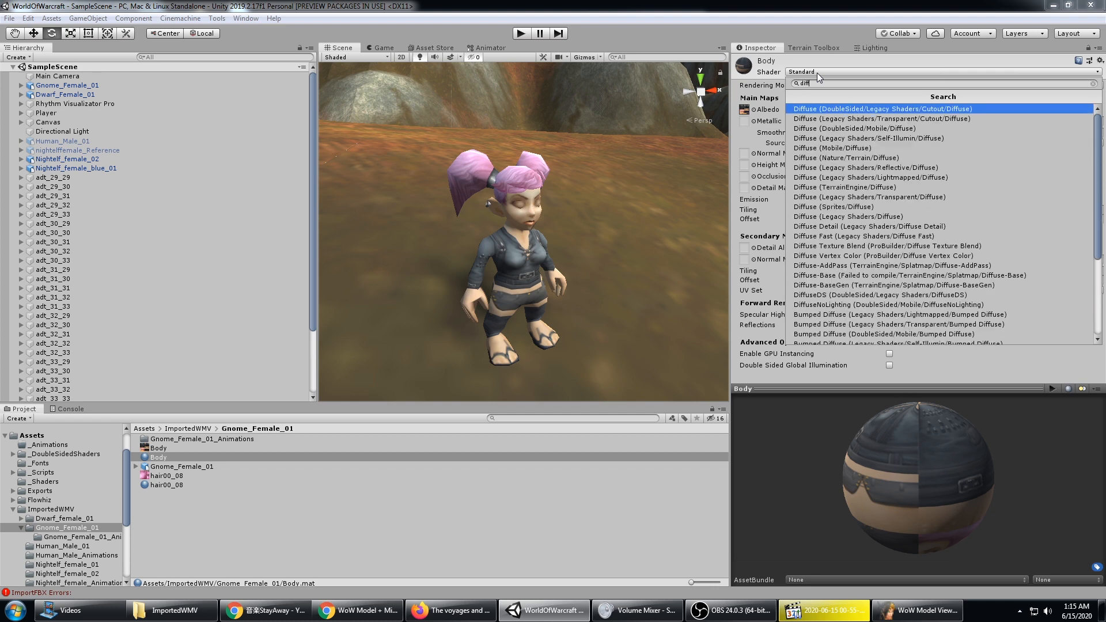
{"action": "left_click", "coordinate": [852, 217]}
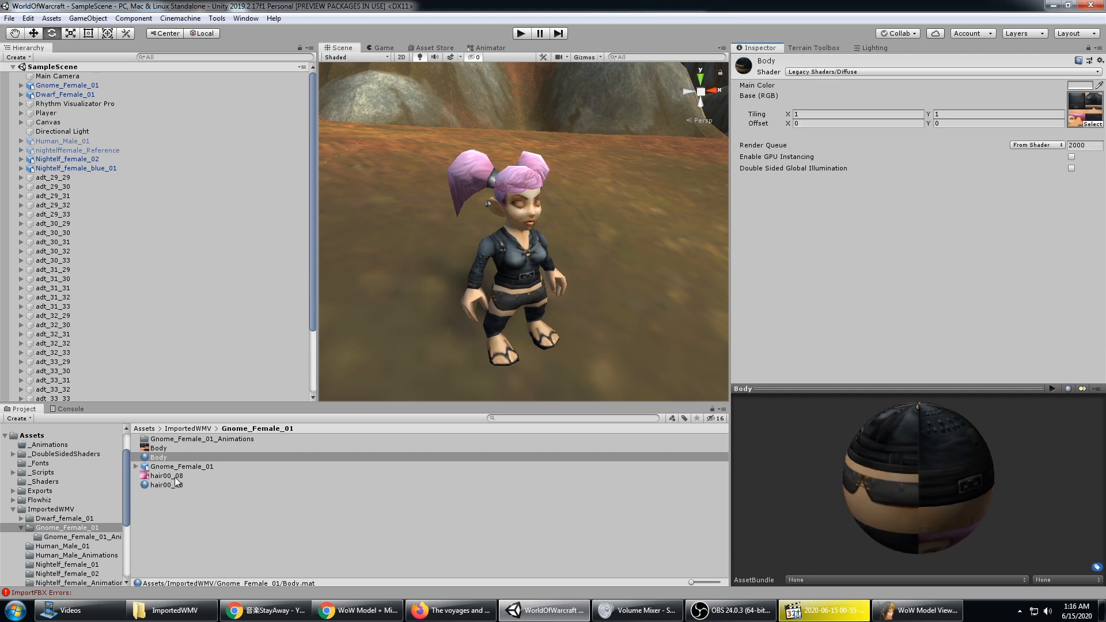
- Change the hair00_08 material's shader to Legacy Shaders/Diffuse
{"action": "left_click", "coordinate": [173, 486]}
{"action": "left_click", "coordinate": [844, 72]}
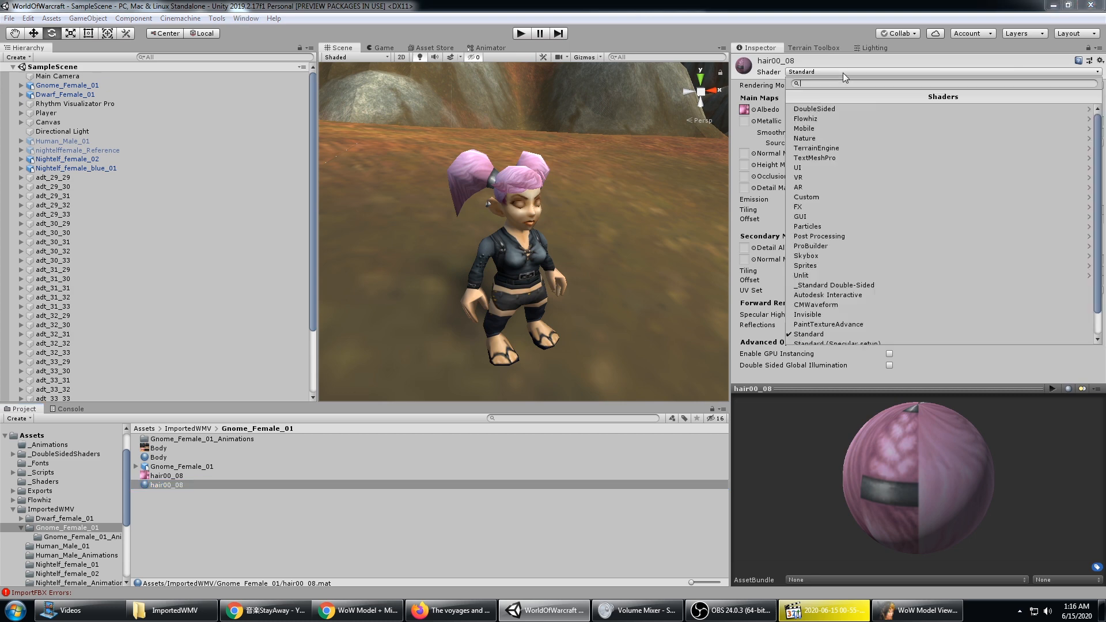
{"action": "type", "text": "diff"}
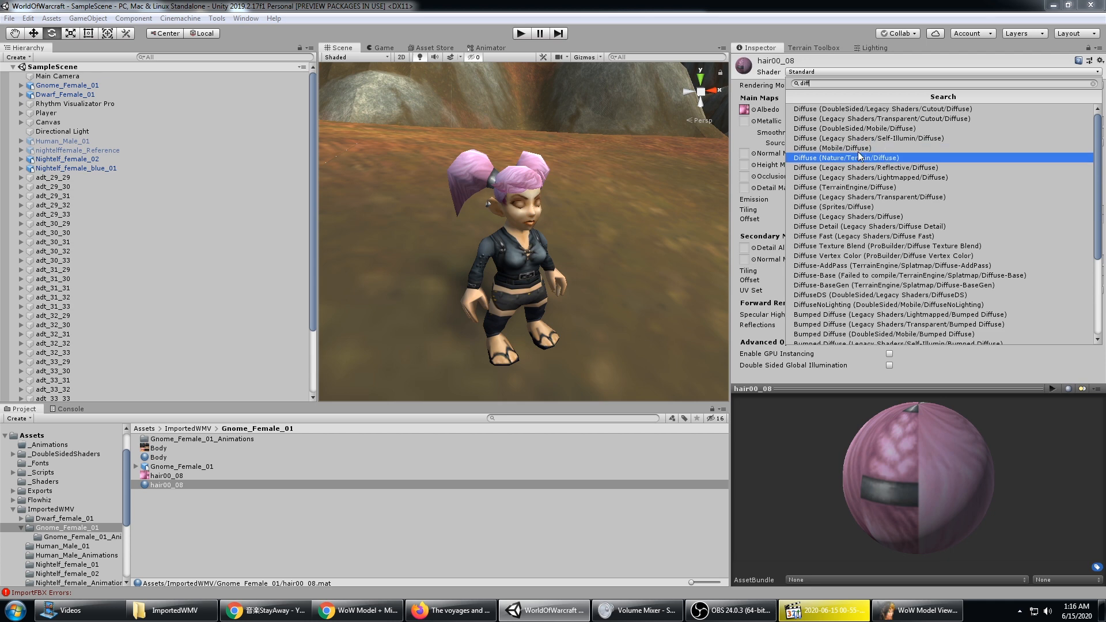
{"action": "left_click", "coordinate": [859, 217]}
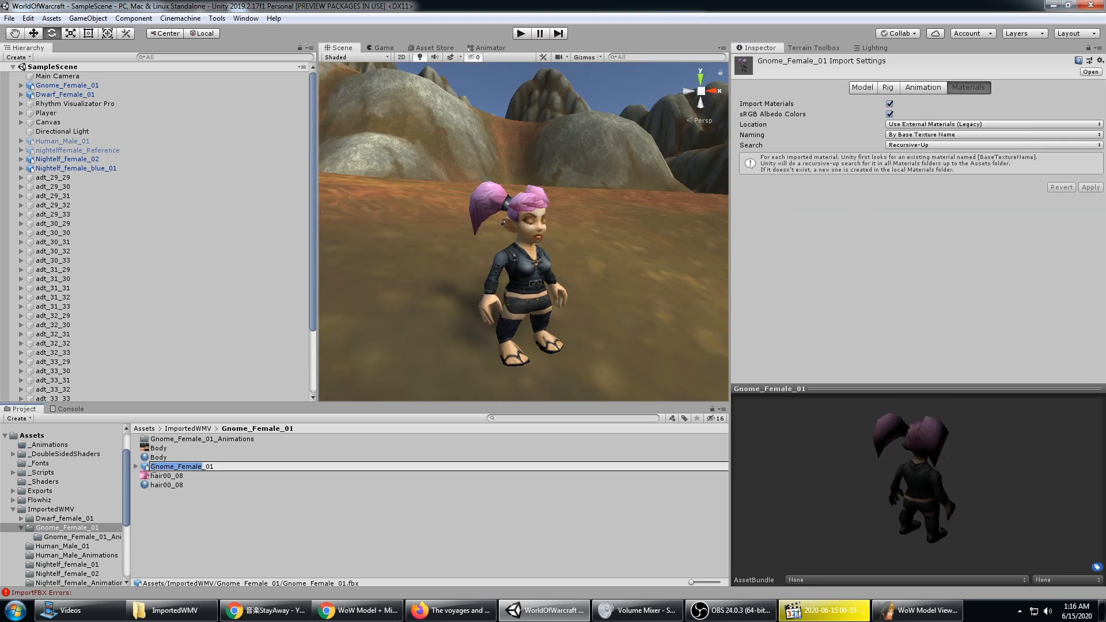
- Rename the Body material as Gnome_Female_Body
{"action": "double_click", "coordinate": [161, 458]}
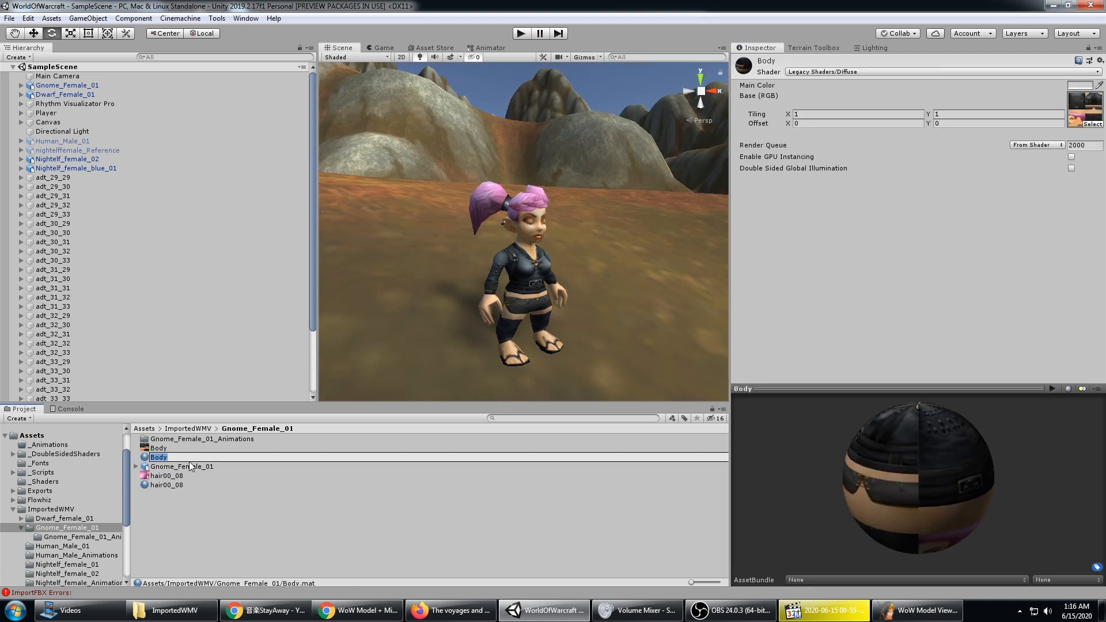
{"action": "key", "text": "Home"}
{"action": "type", "text": "Gnome_Female_"}
{"action": "key", "text": "Return"}
- Rename the hair00_08 material as Gnome_Female_hair
{"action": "key", "text": "Down"}
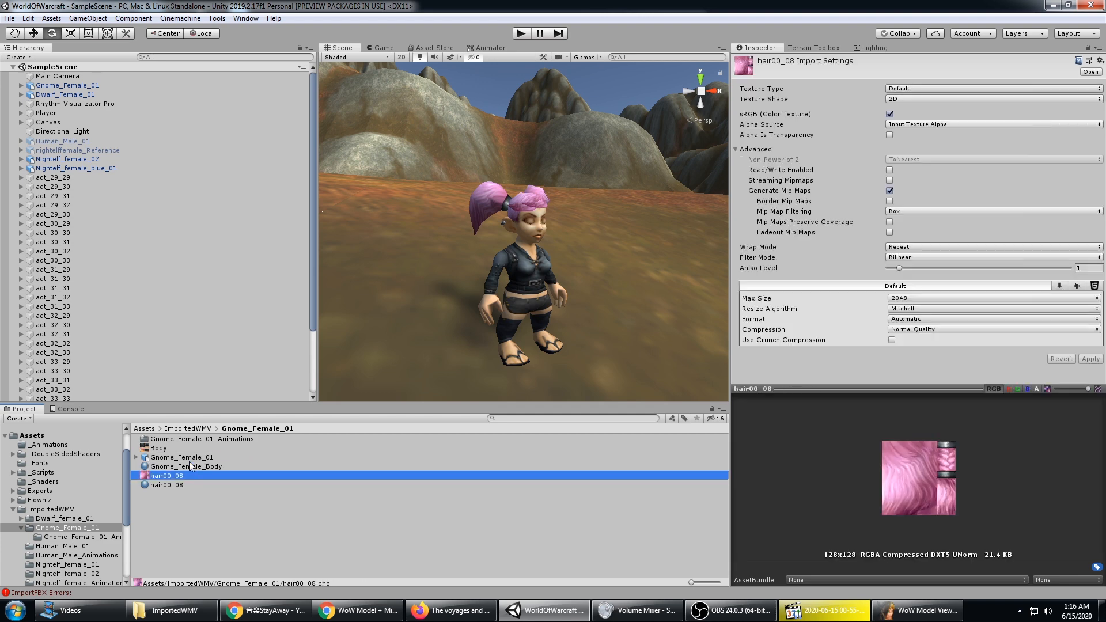
{"action": "key", "text": "Up"}
{"action": "key", "text": "Up"}
{"action": "left_click", "coordinate": [190, 465]}
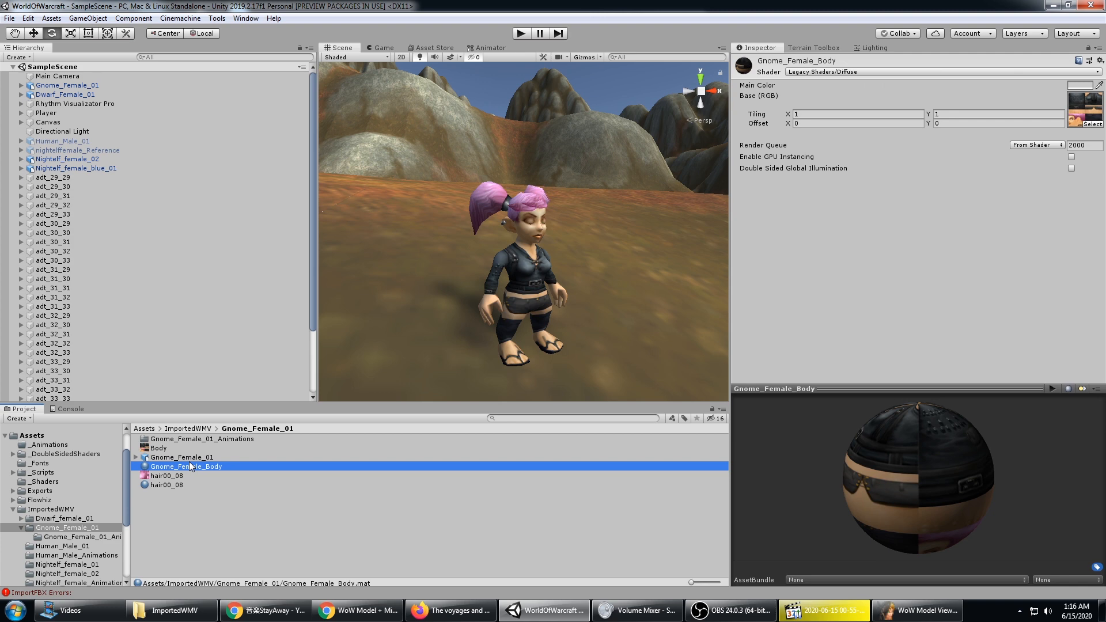
{"action": "key", "text": "Down"}
{"action": "key", "text": "Down"}
{"action": "key", "text": "F2"}
{"action": "key", "text": "Home"}
{"action": "type", "text": "Gnome_Female_"}
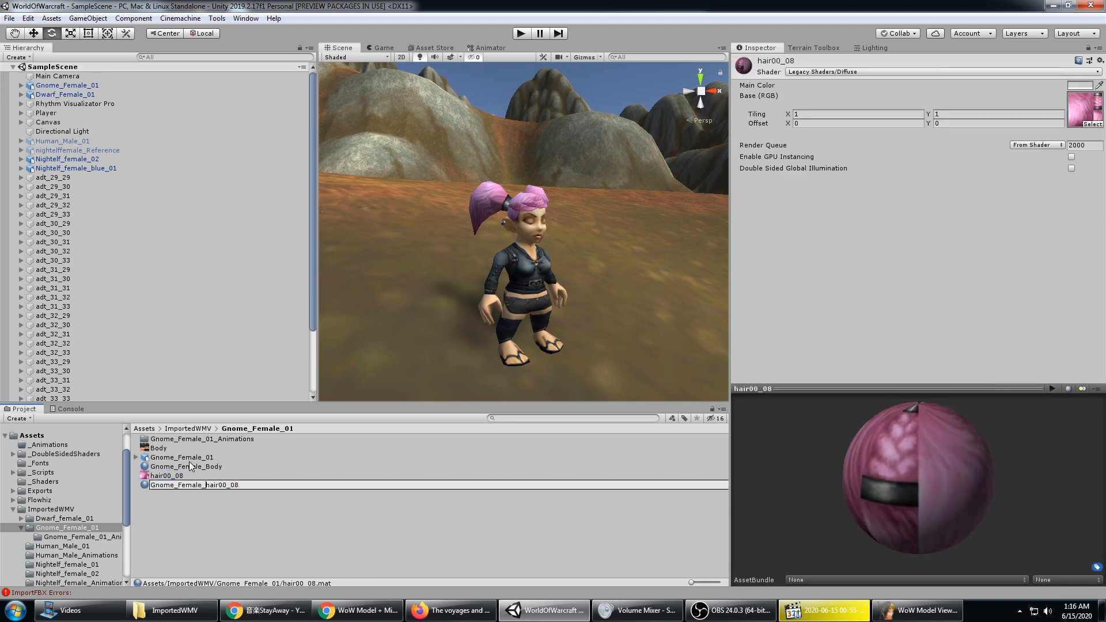
{"action": "key", "text": "Right"}
{"action": "key", "text": "shift+End"}
{"action": "key", "text": "Delete"}
{"action": "key", "text": "Return"}
- Create an Animator Controller named Gnome_Female_AC in the Gnome_Female_01 folder
{"action": "left_click", "coordinate": [84, 86]}
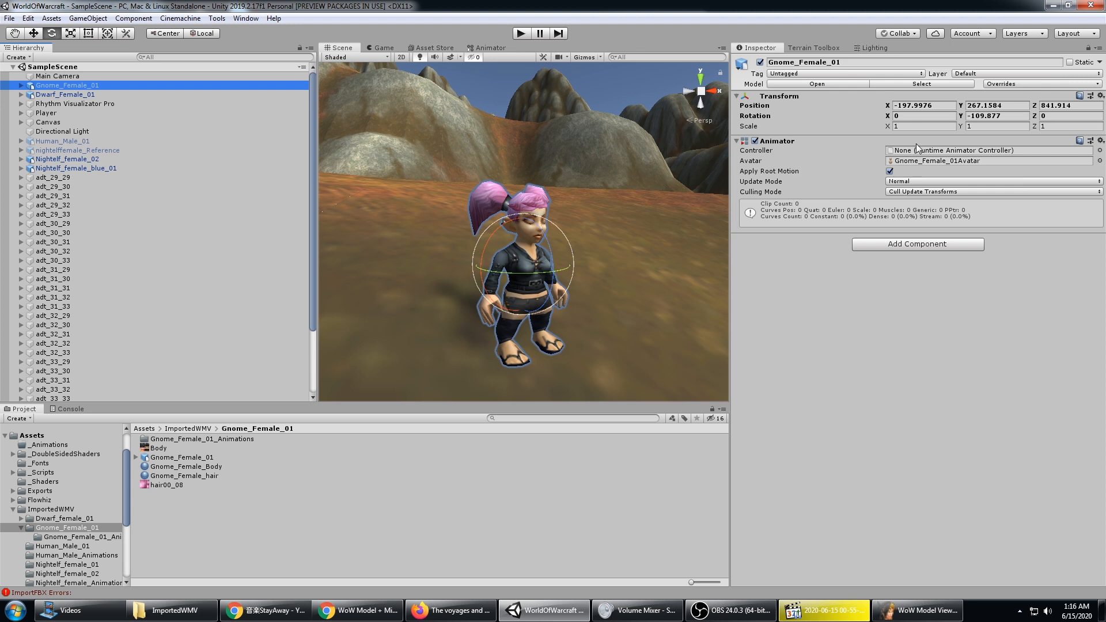
{"action": "left_click", "coordinate": [252, 504]}
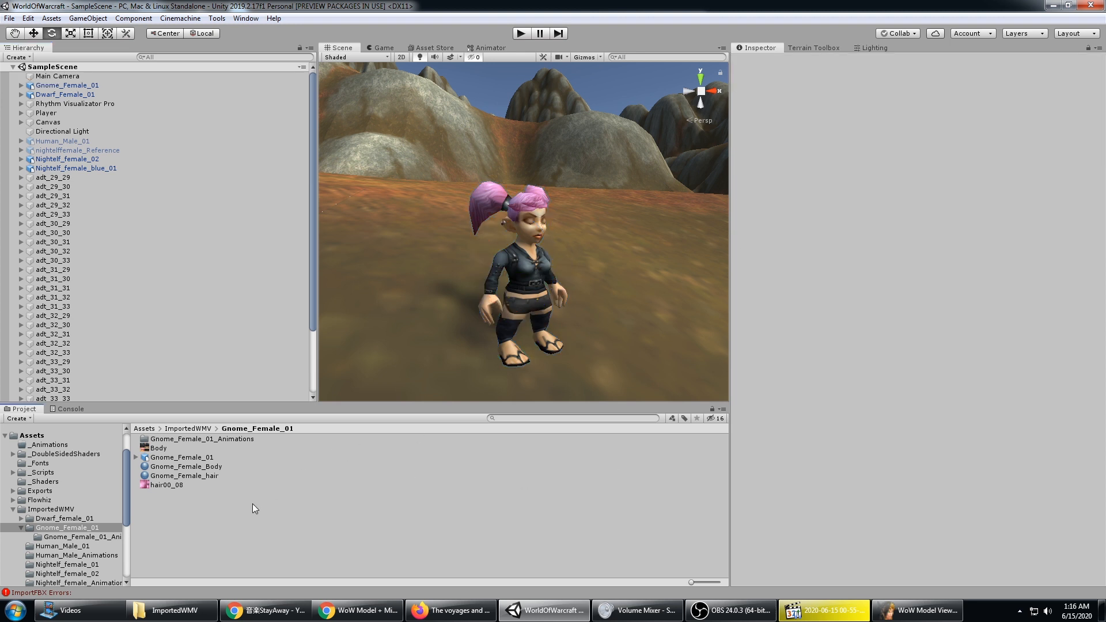
{"action": "right_click", "coordinate": [230, 523]}
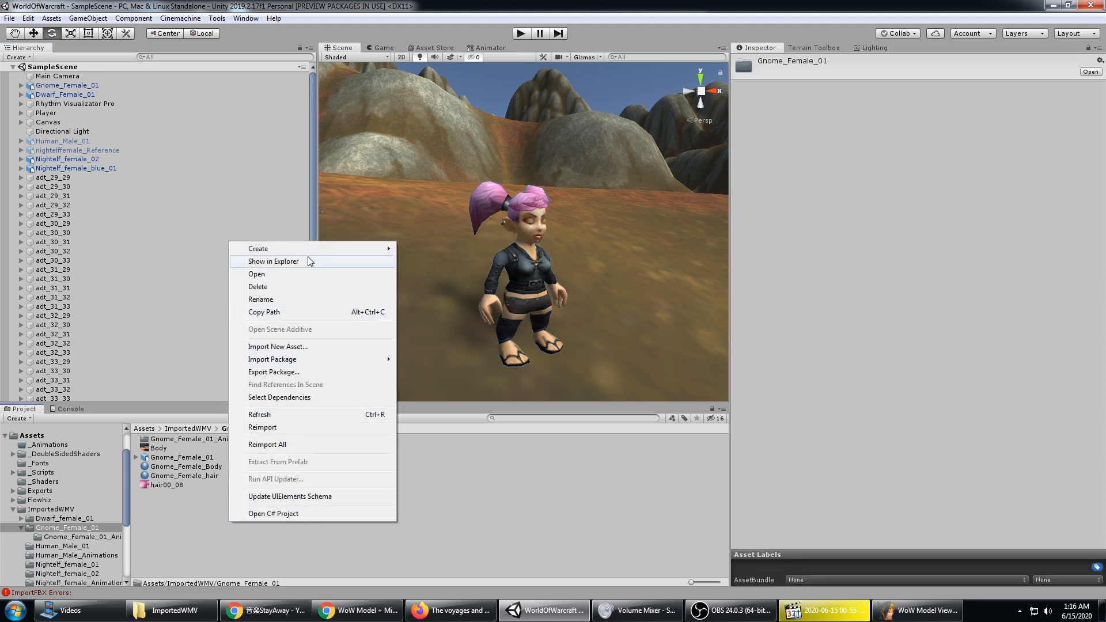
{"action": "mouse_move", "coordinate": [305, 254]}
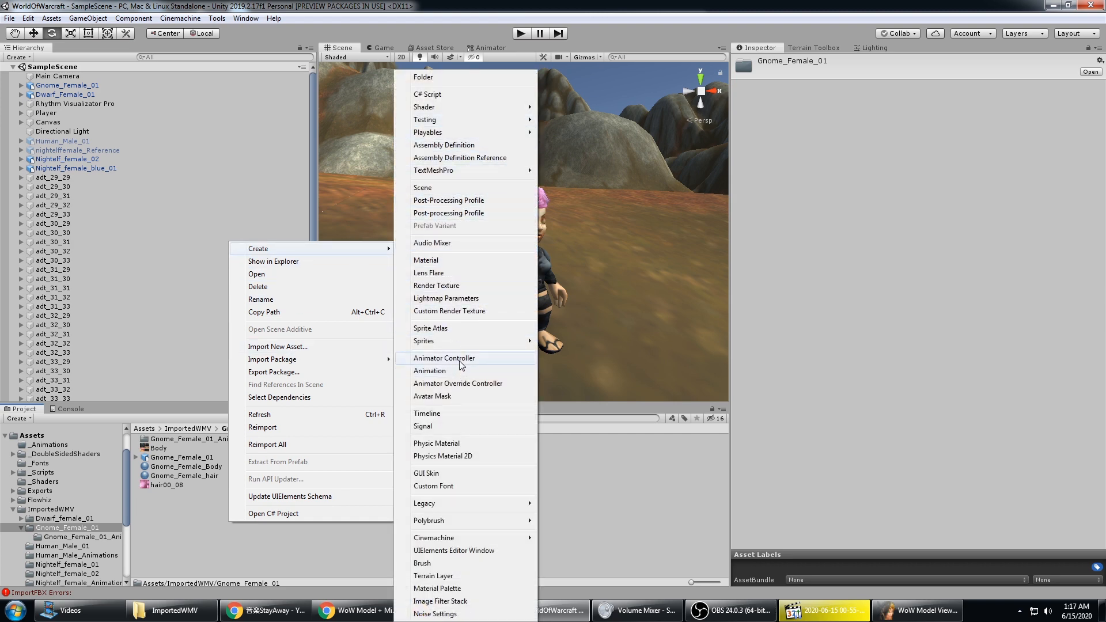
{"action": "left_click", "coordinate": [477, 358]}
{"action": "type", "text": "Gnome_Female_"}
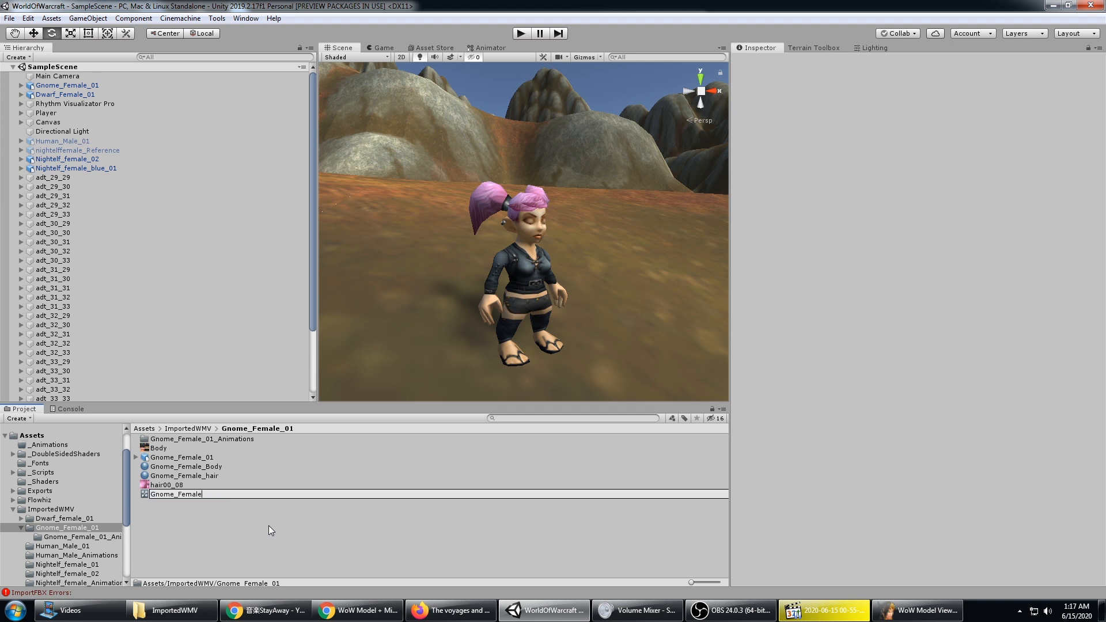
{"action": "type", "text": "AC"}
{"action": "key", "text": "Return"}
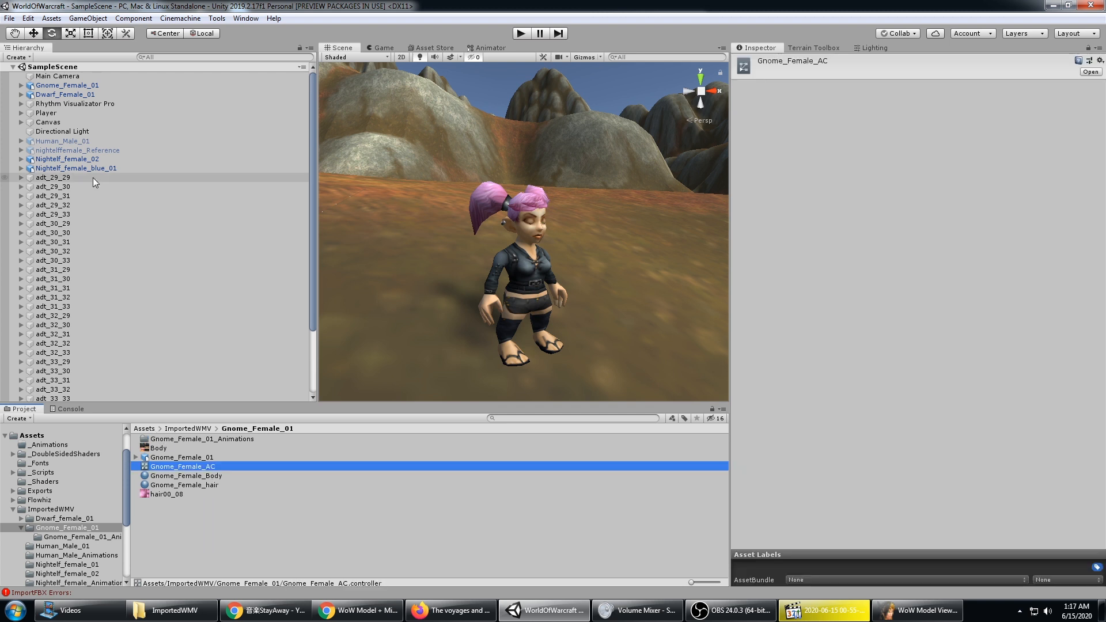
- Assign Gnome_Female_AC as the scene gnome's Animator controller and open it in an Animator window docked beside the Console
{"action": "left_click", "coordinate": [67, 85]}
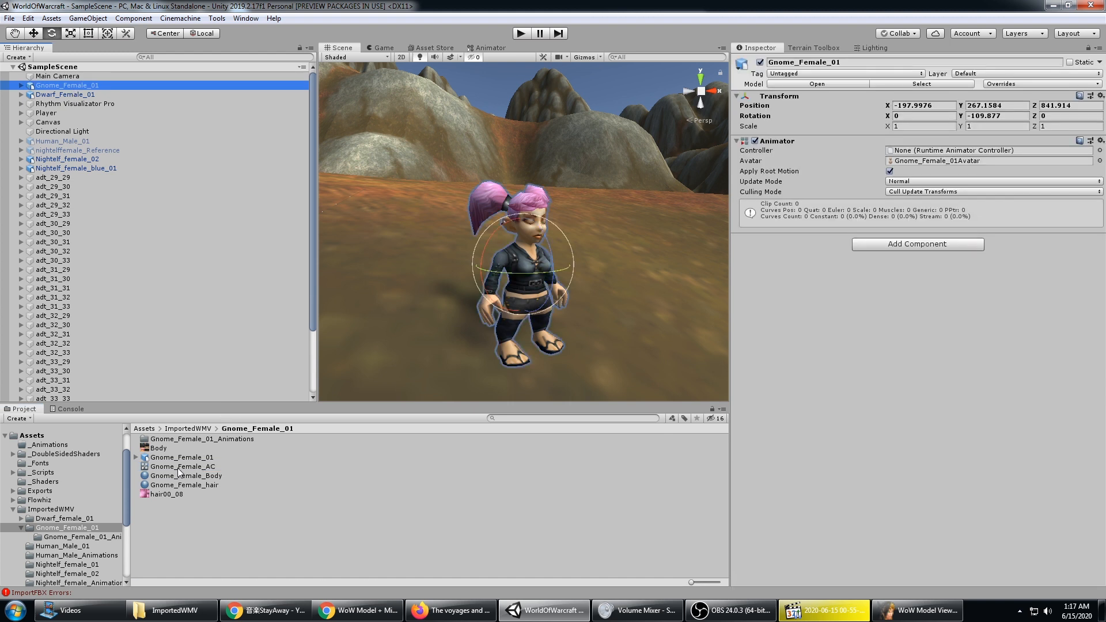
{"action": "left_click_drag", "start_coordinate": [181, 470], "coordinate": [889, 156]}
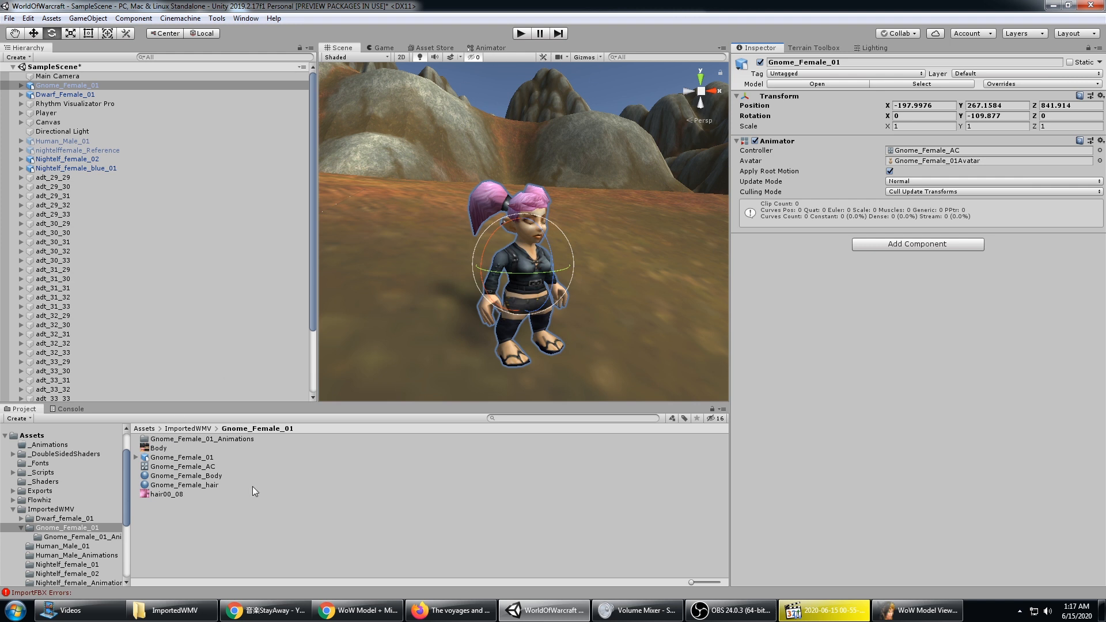
{"action": "double_click", "coordinate": [908, 151]}
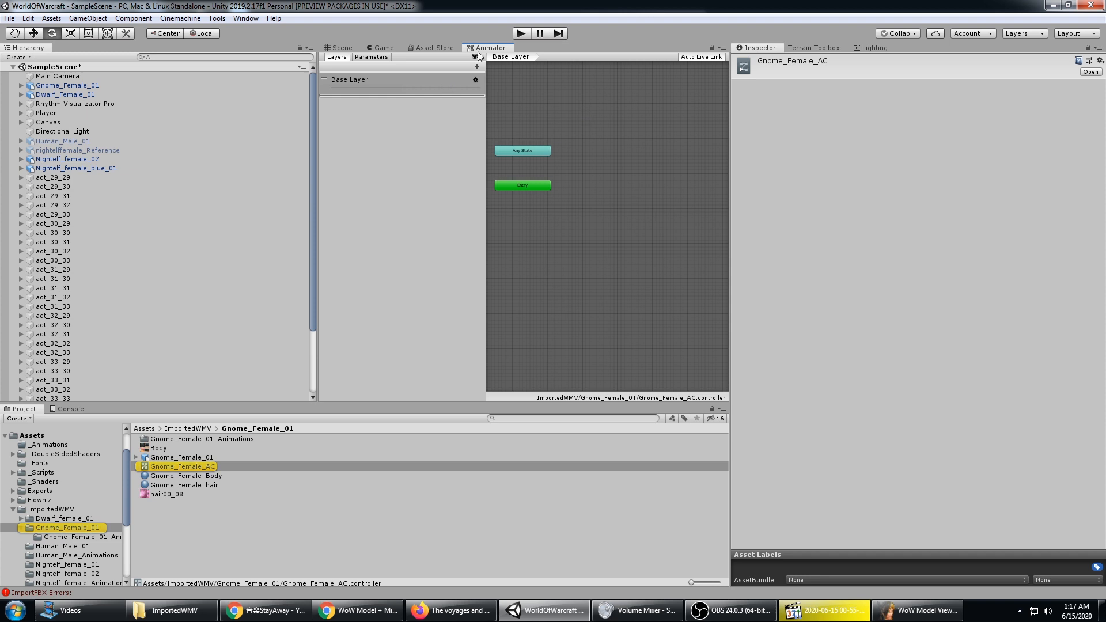
{"action": "left_click_drag", "start_coordinate": [489, 48], "coordinate": [113, 409]}
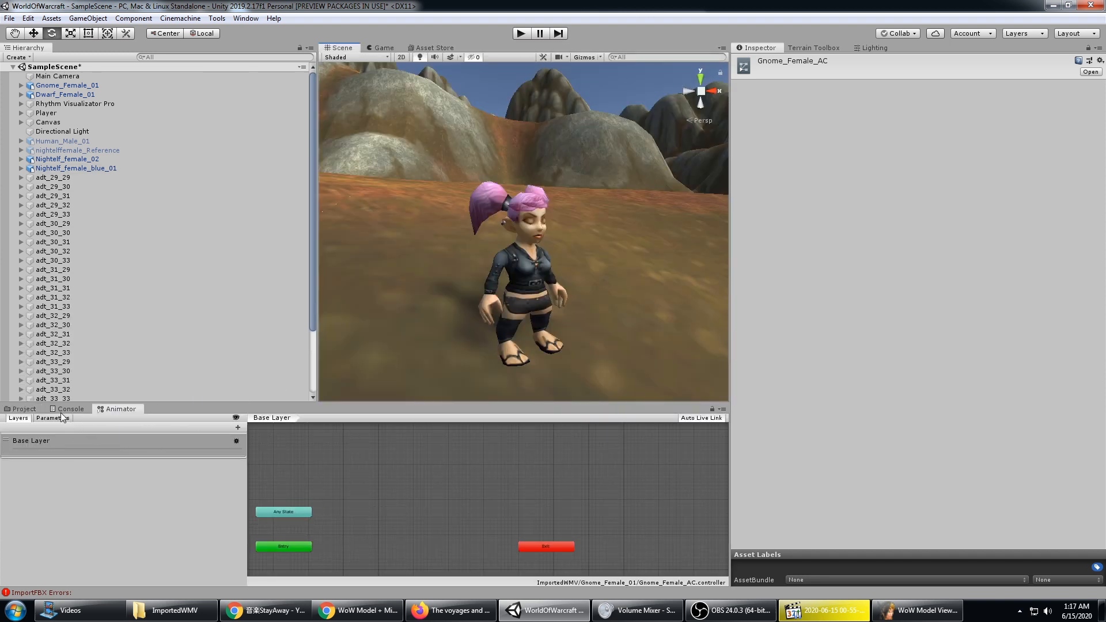
- Set the animation type of all models in the Gnome_Female_01_Animations folder to Humanoid
{"action": "left_click", "coordinate": [23, 409]}
{"action": "left_click", "coordinate": [193, 439]}
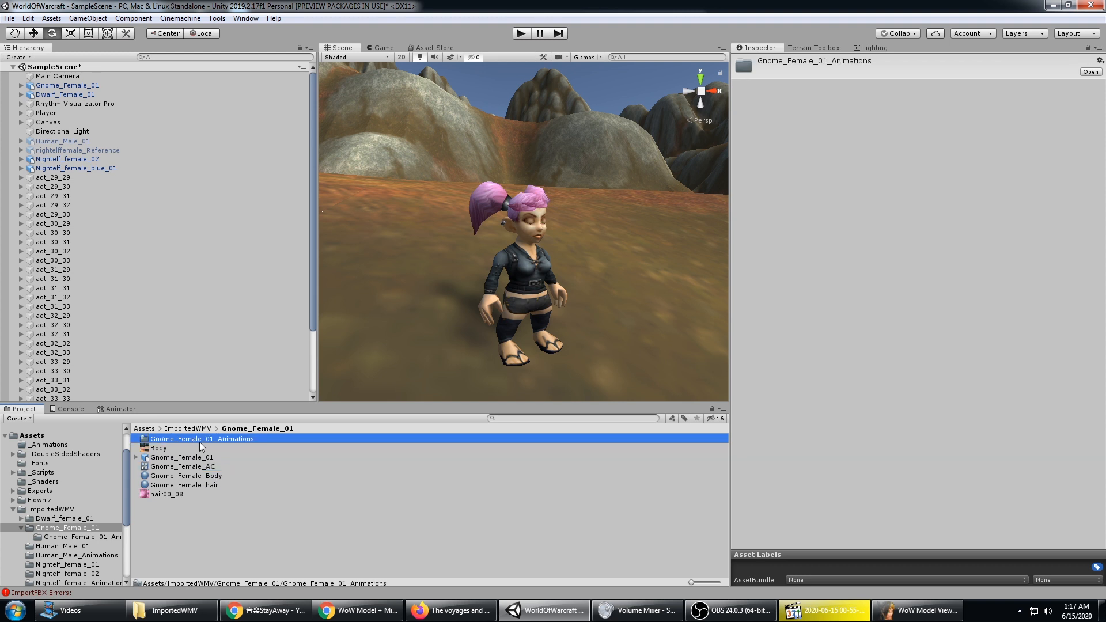
{"action": "double_click", "coordinate": [199, 440]}
{"action": "left_click", "coordinate": [240, 476]}
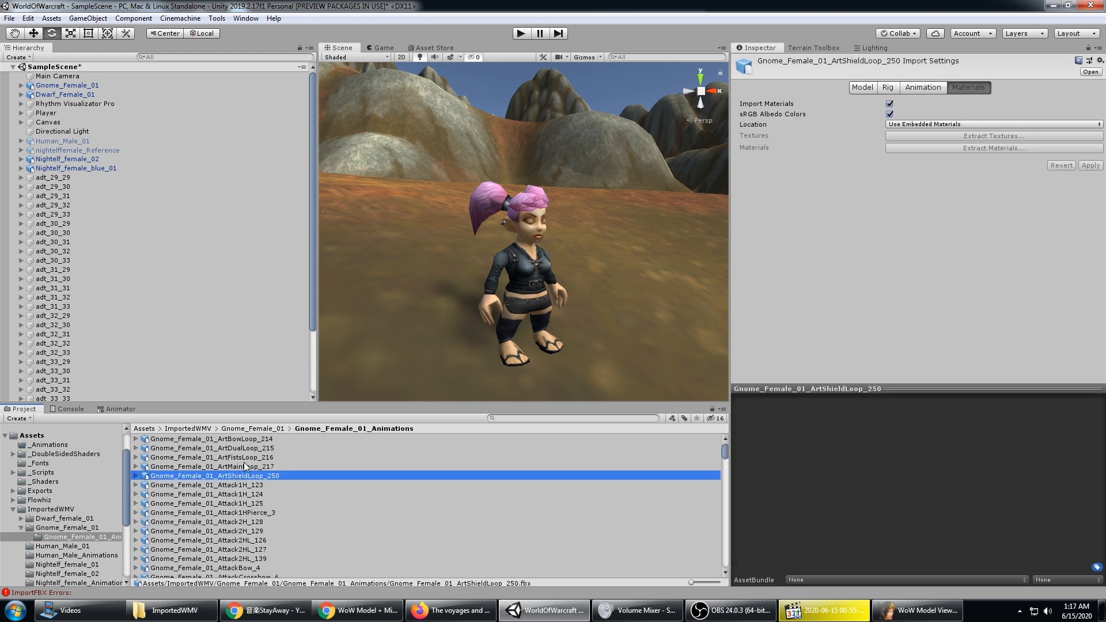
{"action": "key", "text": "ctrl+a"}
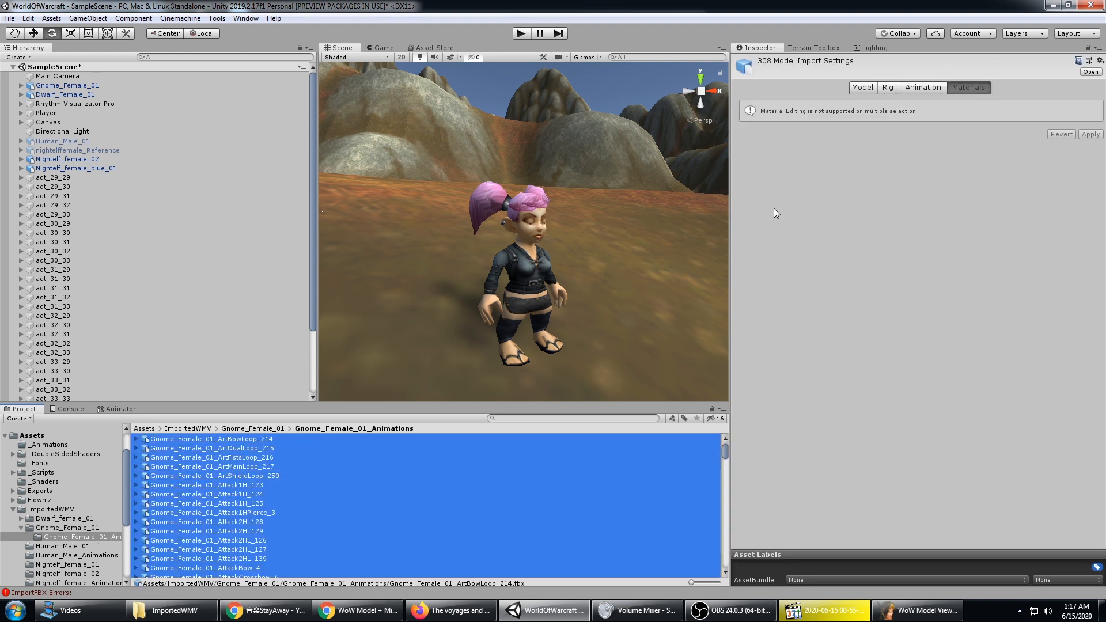
{"action": "left_click", "coordinate": [923, 88]}
{"action": "left_click", "coordinate": [866, 88]}
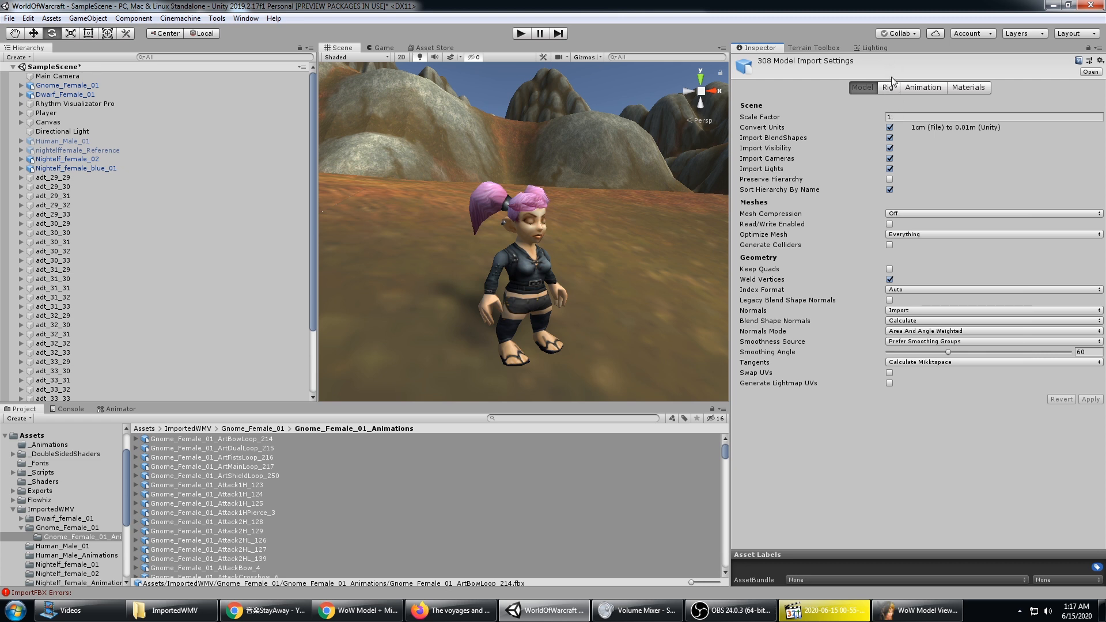
{"action": "left_click", "coordinate": [889, 90]}
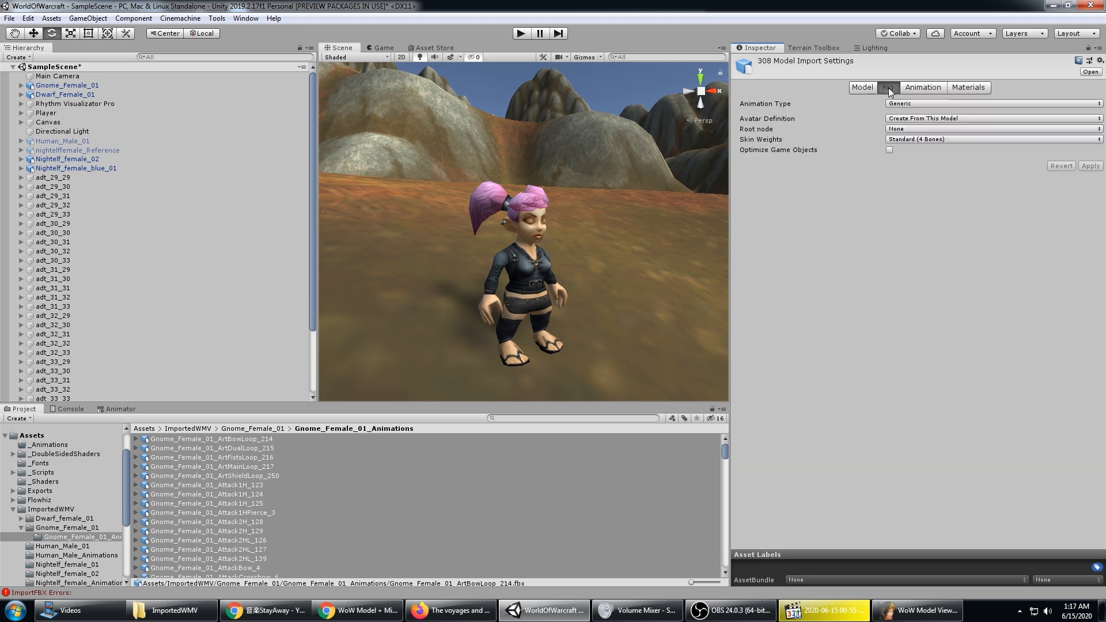
{"action": "left_click", "coordinate": [914, 104]}
{"action": "left_click", "coordinate": [929, 154]}
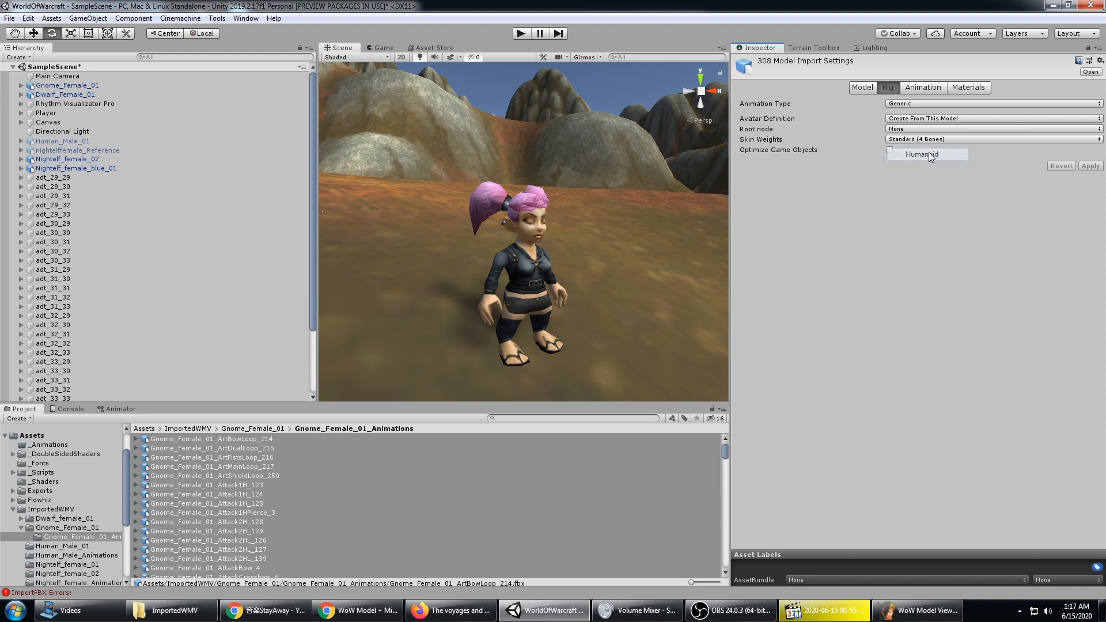
- Copy the avatar definition of the selected animation models from another avatar, using Gnome_Female_01Avatar as source, and apply the import settings
{"action": "left_click", "coordinate": [933, 123]}
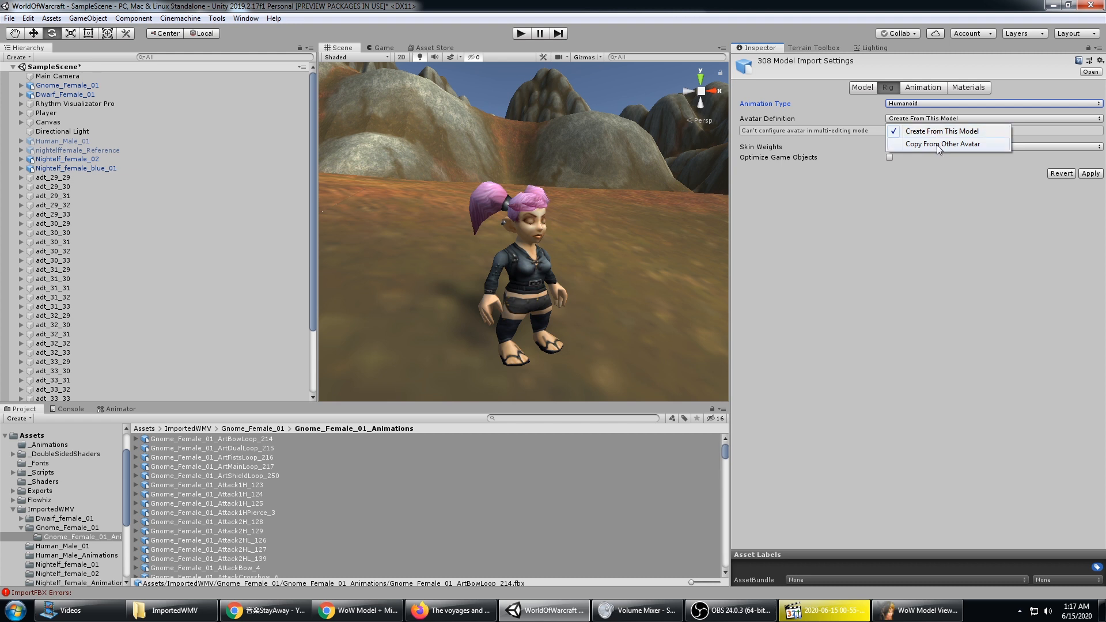
{"action": "left_click", "coordinate": [939, 145]}
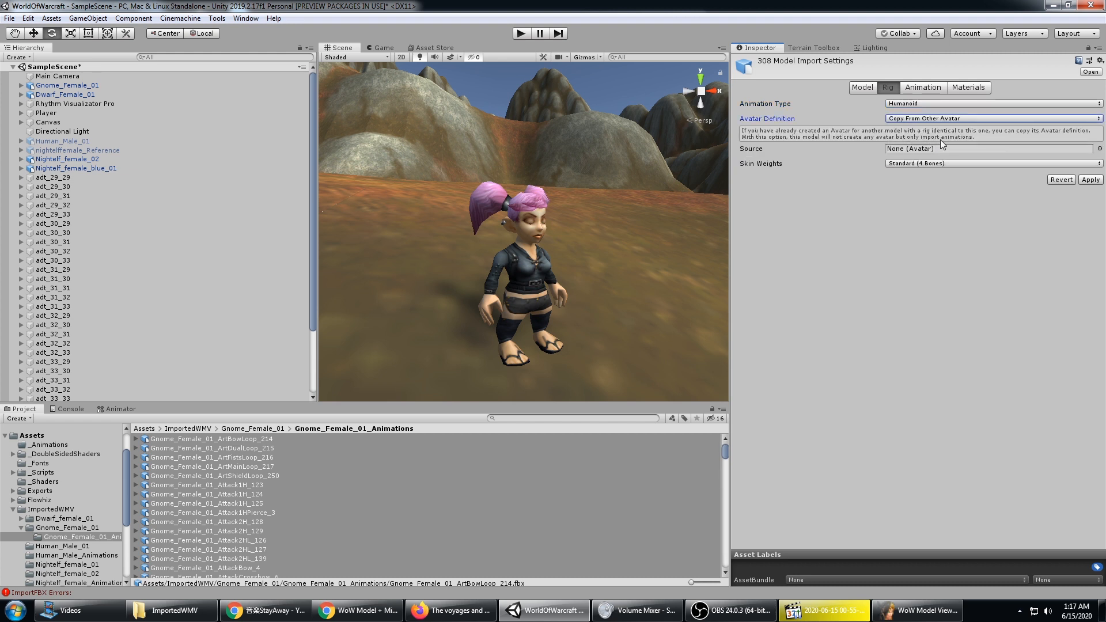
{"action": "left_click", "coordinate": [1099, 149]}
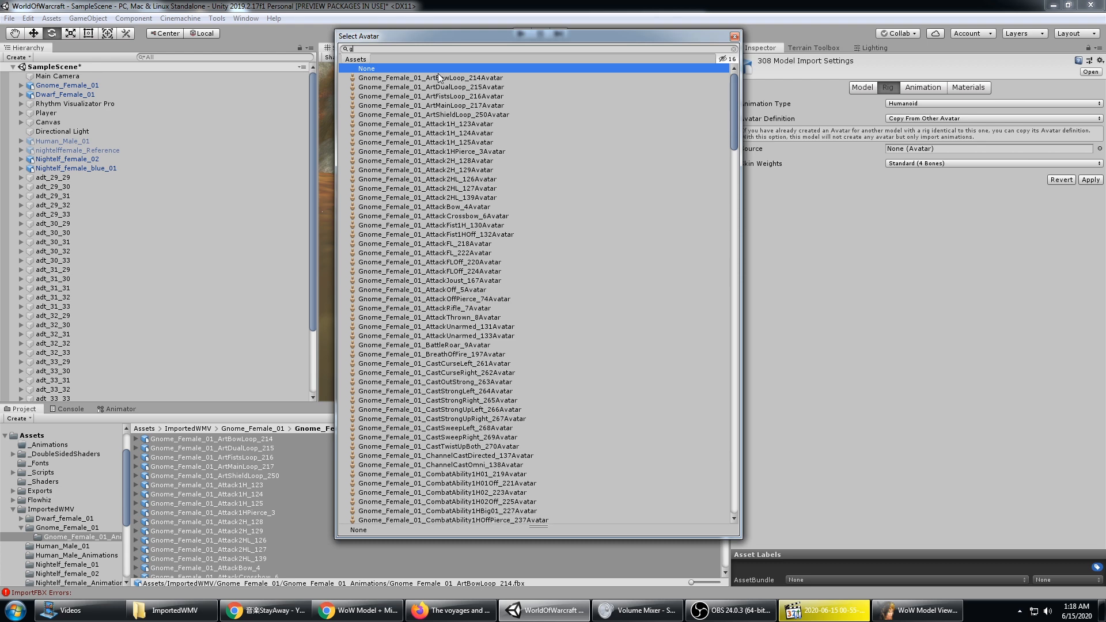
{"action": "type", "text": "gnome_female"}
{"action": "left_click_drag", "start_coordinate": [735, 87], "coordinate": [710, 462]}
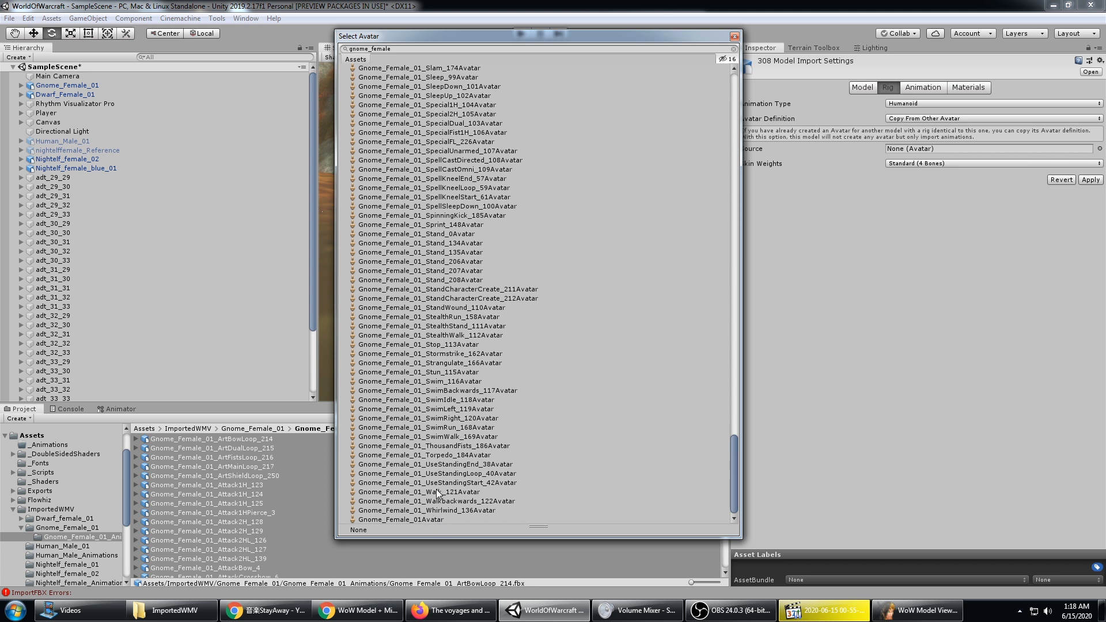
{"action": "left_click", "coordinate": [426, 518]}
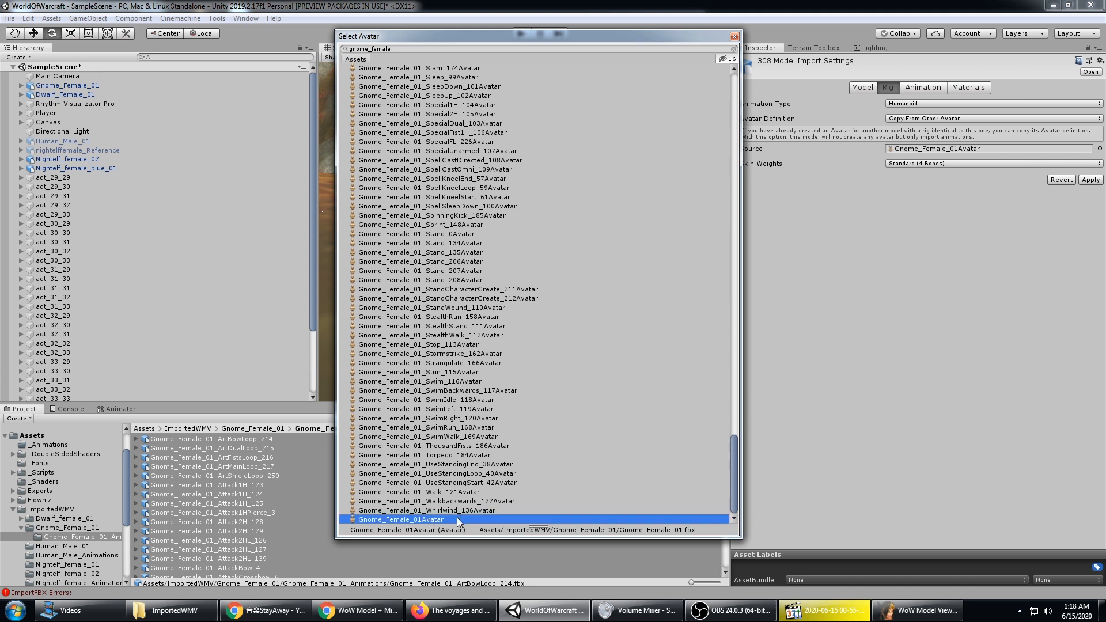
{"action": "double_click", "coordinate": [438, 520]}
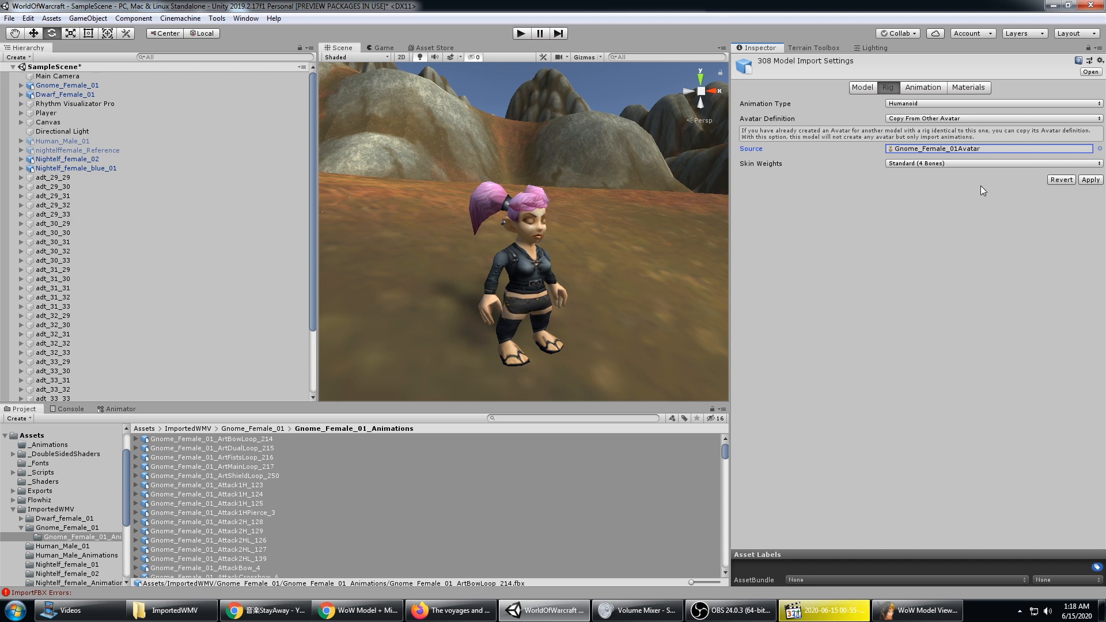
{"action": "left_click", "coordinate": [1086, 182]}
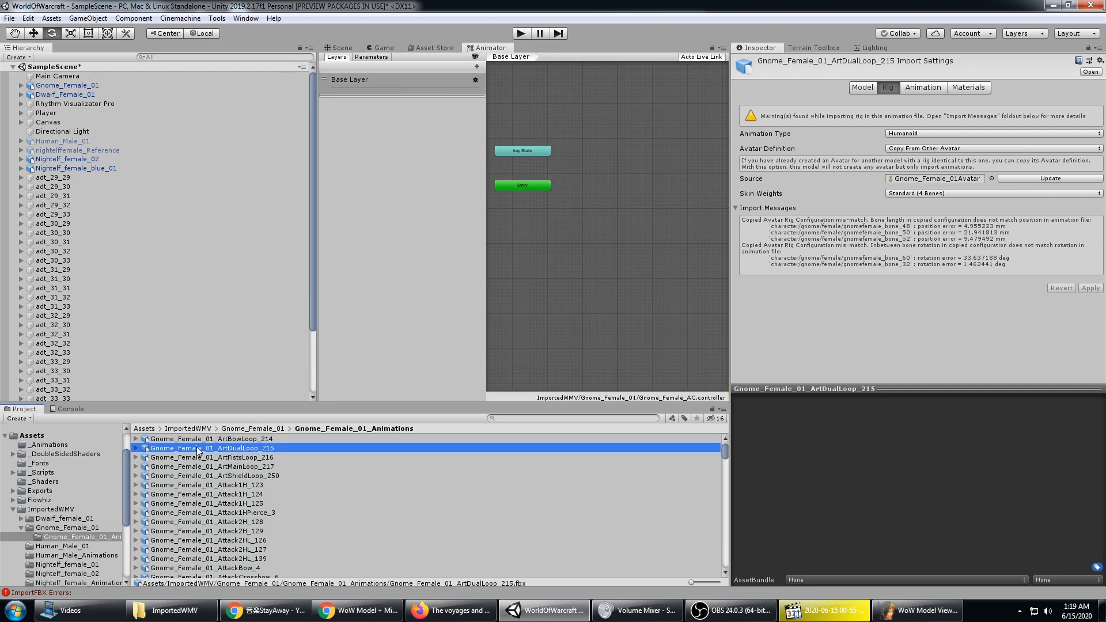
- Add the animation of Gnome_Female_01_EmoteBeg_15 as a state in the Gnome_Female_AC Base Layer
{"action": "scroll", "coordinate": [201, 477], "scroll_direction": "down", "scroll_amount": 6}
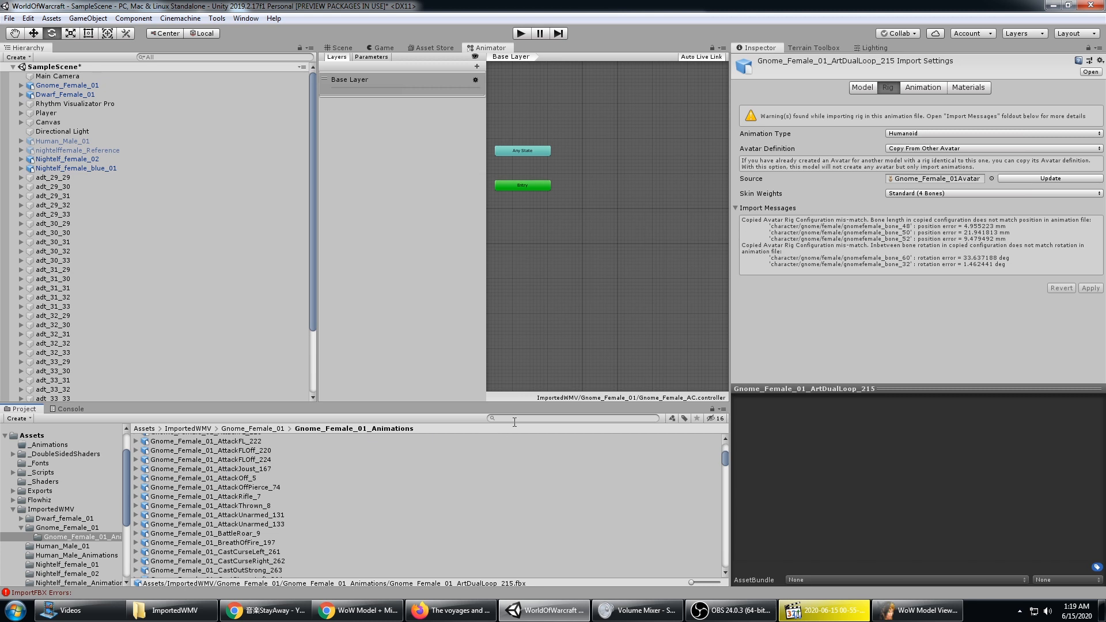
{"action": "scroll", "coordinate": [277, 501], "scroll_direction": "down", "scroll_amount": 5}
{"action": "scroll", "coordinate": [277, 502], "scroll_direction": "down", "scroll_amount": 5}
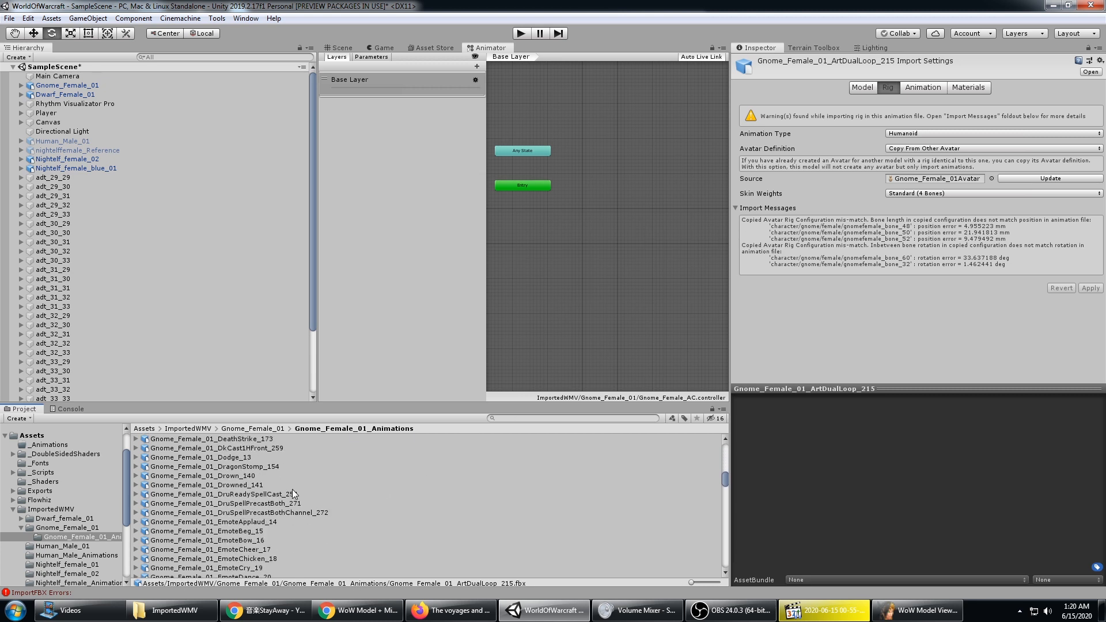
{"action": "left_click", "coordinate": [137, 531]}
{"action": "left_click_drag", "start_coordinate": [207, 534], "coordinate": [625, 202]}
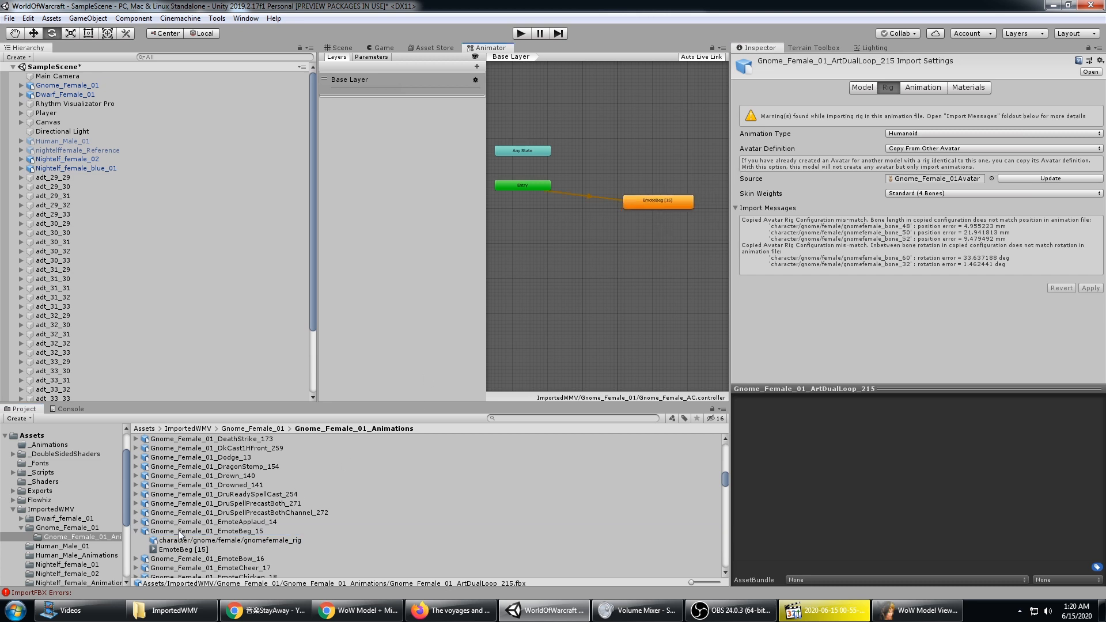
{"action": "left_click", "coordinate": [180, 532]}
{"action": "left_click", "coordinate": [186, 550]}
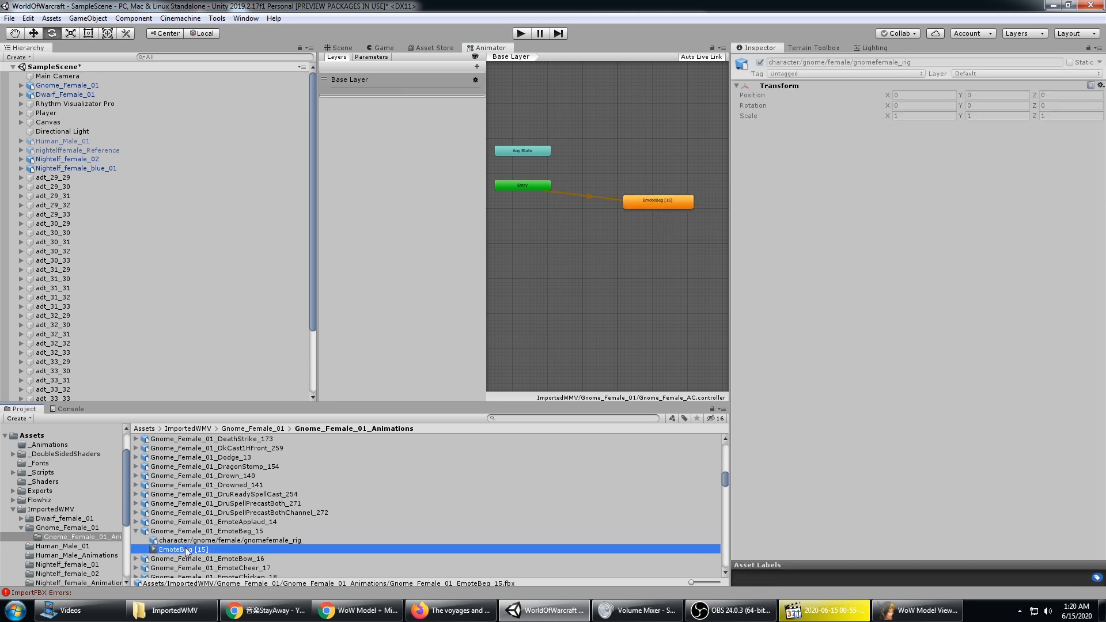
- Add the EmoteDance [147] clip from Gnome_Female_01_EmoteDance_147 as a second state in the Base Layer
{"action": "scroll", "coordinate": [190, 559], "scroll_direction": "down", "scroll_amount": 3}
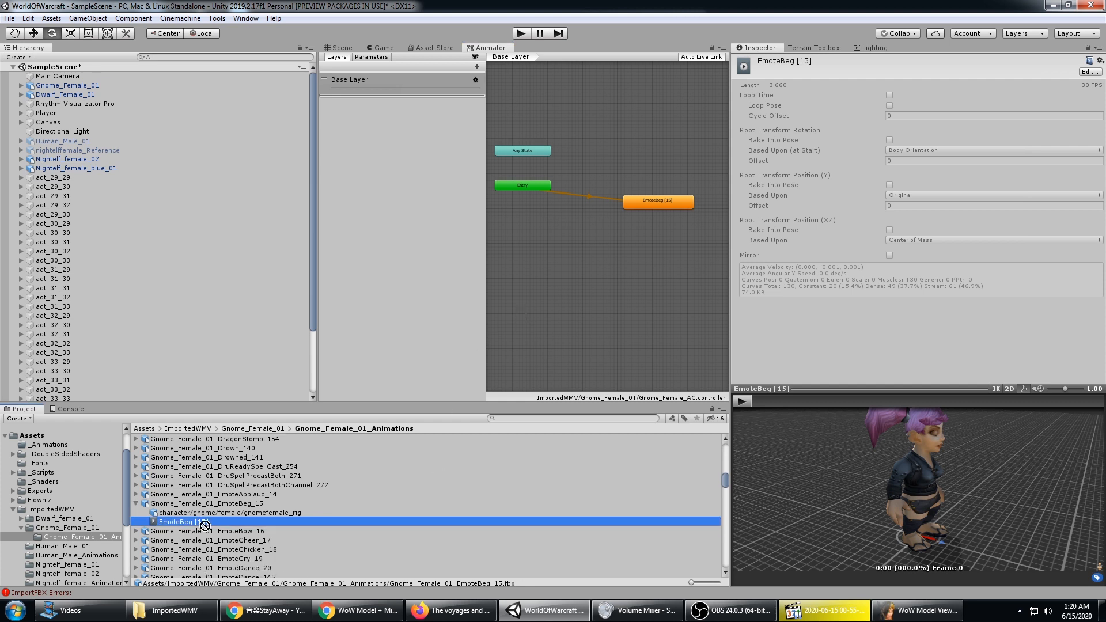
{"action": "left_click_drag", "start_coordinate": [204, 523], "coordinate": [224, 521]}
{"action": "scroll", "coordinate": [224, 521], "scroll_direction": "down", "scroll_amount": 4}
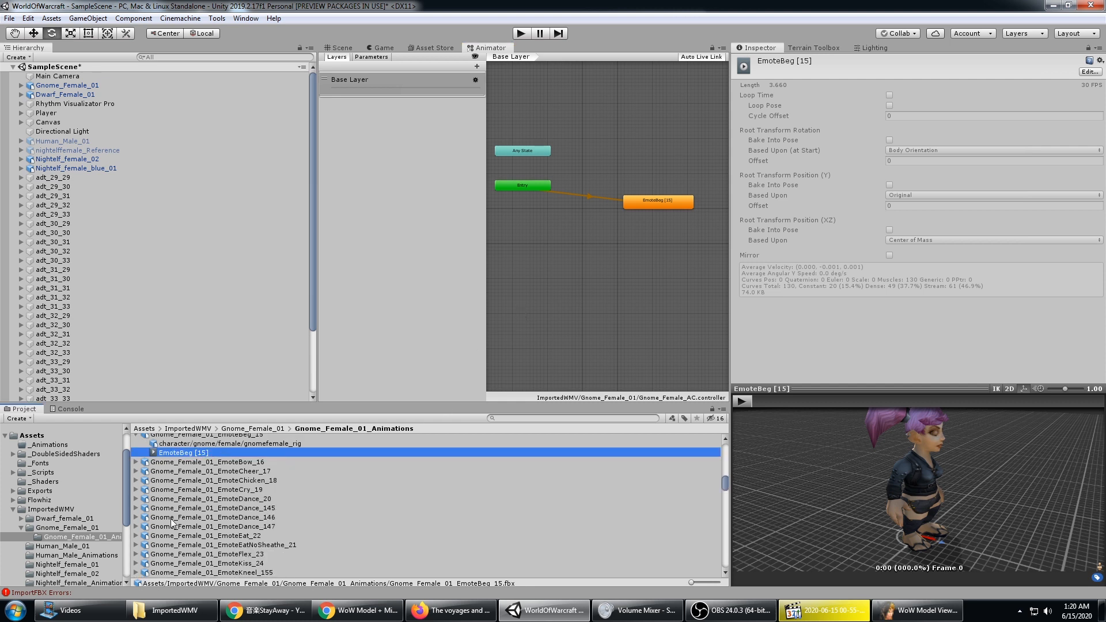
{"action": "left_click", "coordinate": [141, 499]}
{"action": "left_click", "coordinate": [137, 499]}
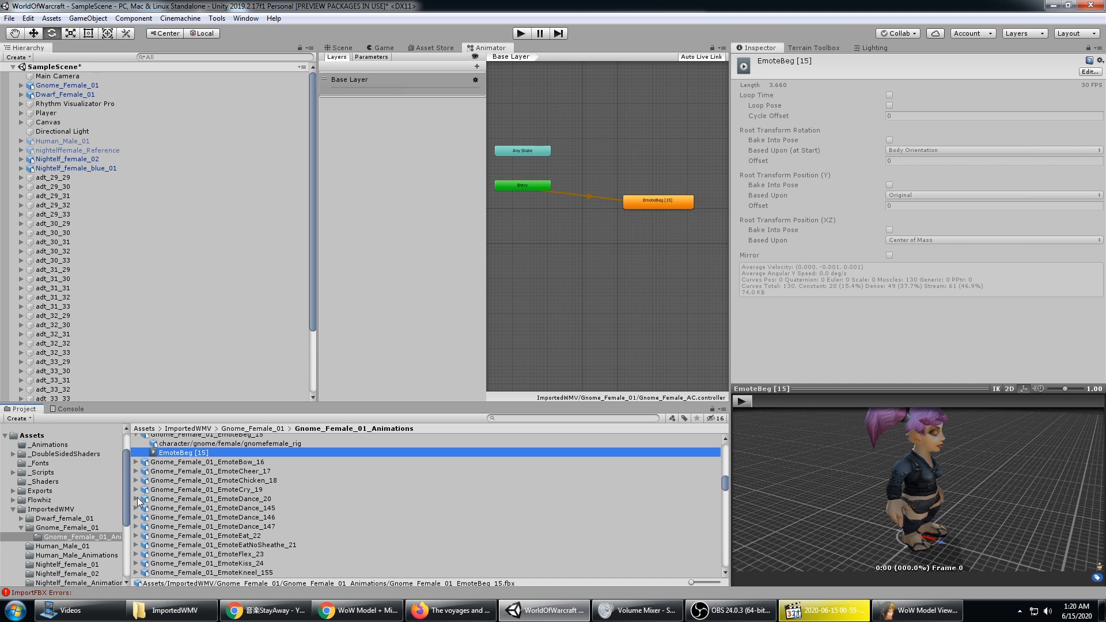
{"action": "left_click", "coordinate": [137, 527]}
{"action": "left_click", "coordinate": [172, 545]}
{"action": "left_click_drag", "start_coordinate": [172, 548], "coordinate": [617, 240]}
- Make EmoteDance [147] the layer default state in the animator graph
{"action": "middle_click_drag", "start_coordinate": [646, 225], "coordinate": [632, 272]}
{"action": "scroll", "coordinate": [628, 261], "scroll_direction": "down", "scroll_amount": 2}
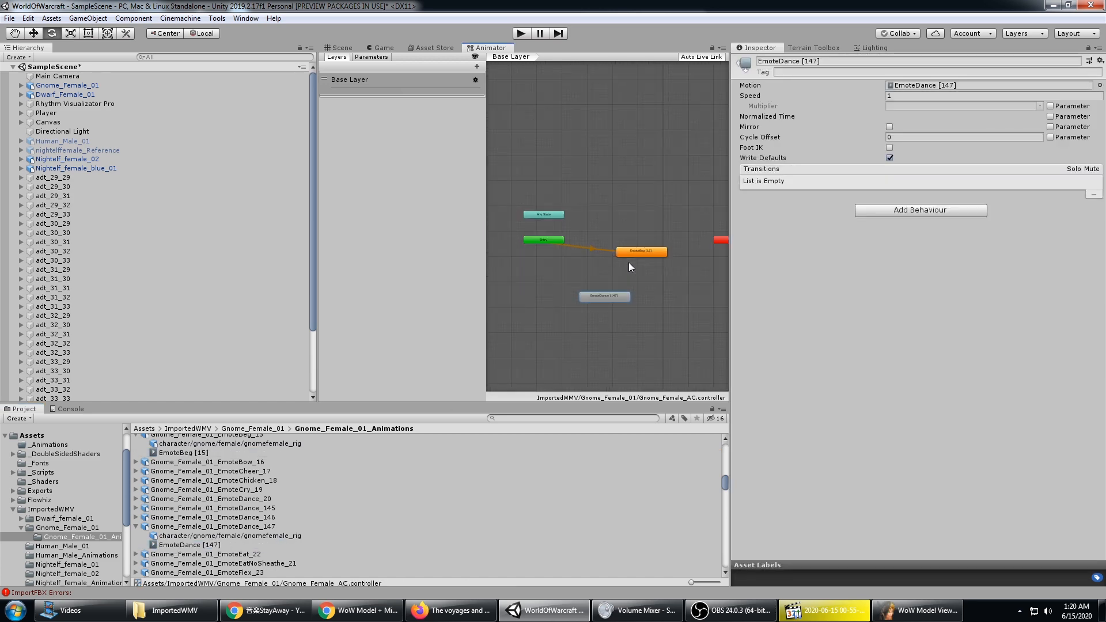
{"action": "scroll", "coordinate": [628, 261], "scroll_direction": "up", "scroll_amount": 1}
{"action": "scroll", "coordinate": [637, 246], "scroll_direction": "up", "scroll_amount": 3}
{"action": "scroll", "coordinate": [641, 247], "scroll_direction": "up", "scroll_amount": 1}
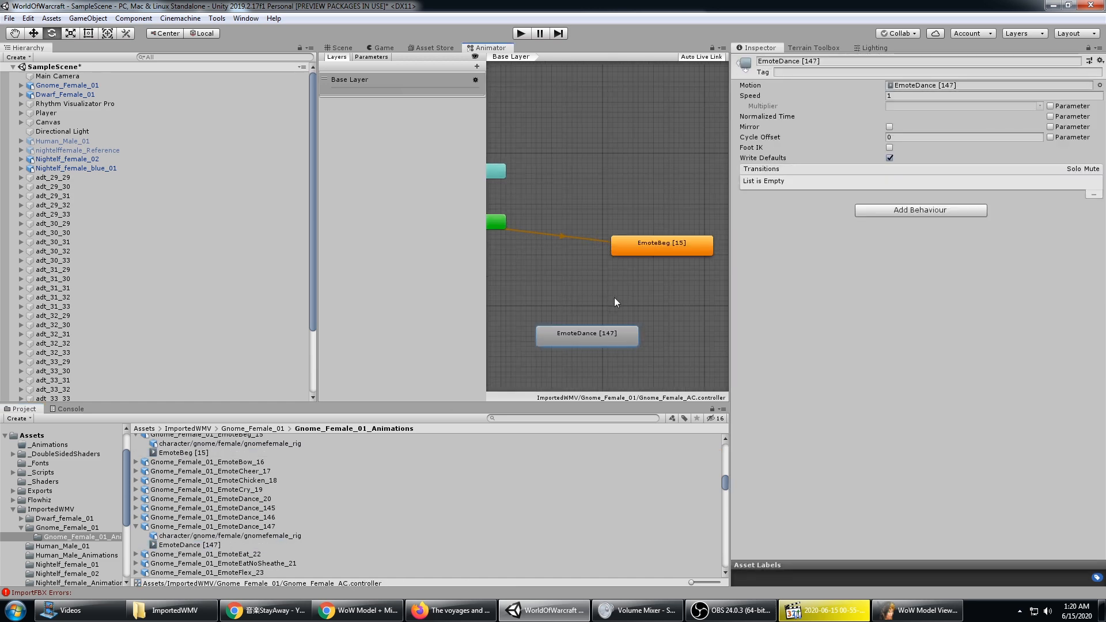
{"action": "right_click", "coordinate": [614, 337]}
{"action": "left_click", "coordinate": [589, 333]}
{"action": "right_click", "coordinate": [590, 333]}
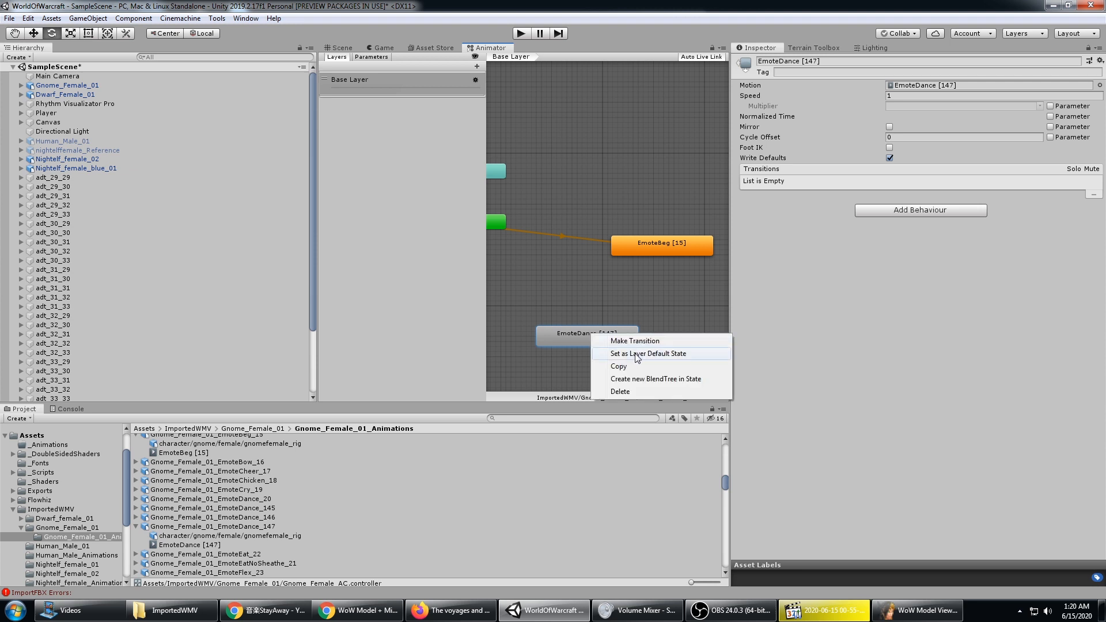
{"action": "left_click", "coordinate": [633, 355]}
{"action": "left_click_drag", "start_coordinate": [616, 345], "coordinate": [614, 315]}
- Run the scene, check the gnome's dance animation in the Scene view, and pause playback
{"action": "left_click", "coordinate": [341, 49]}
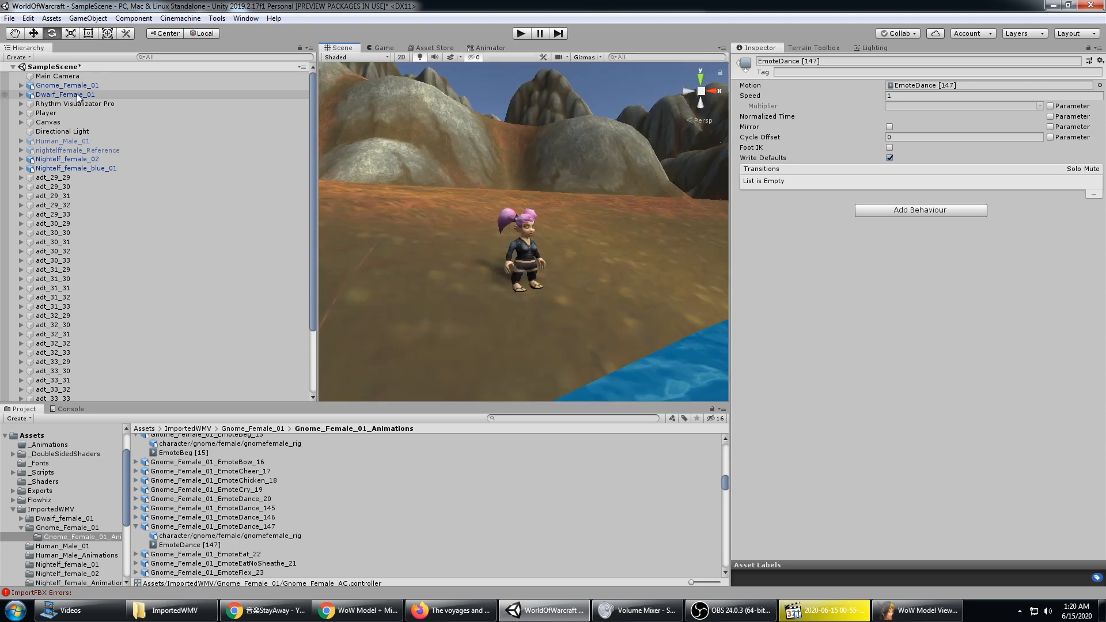
{"action": "left_click", "coordinate": [58, 76]}
{"action": "left_click", "coordinate": [520, 34]}
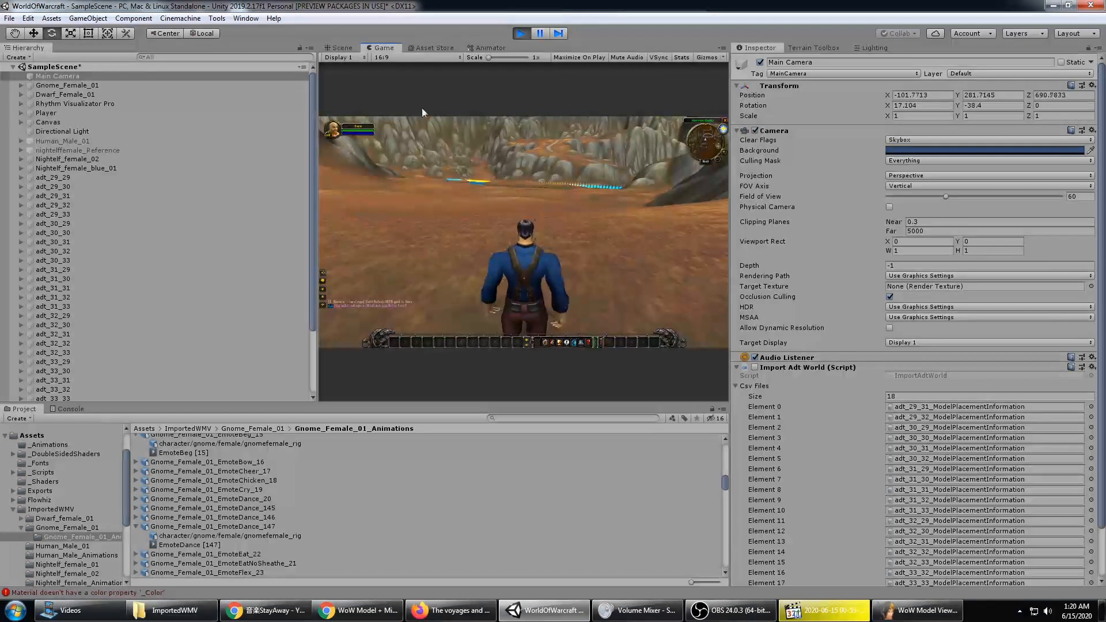
{"action": "left_click", "coordinate": [338, 49]}
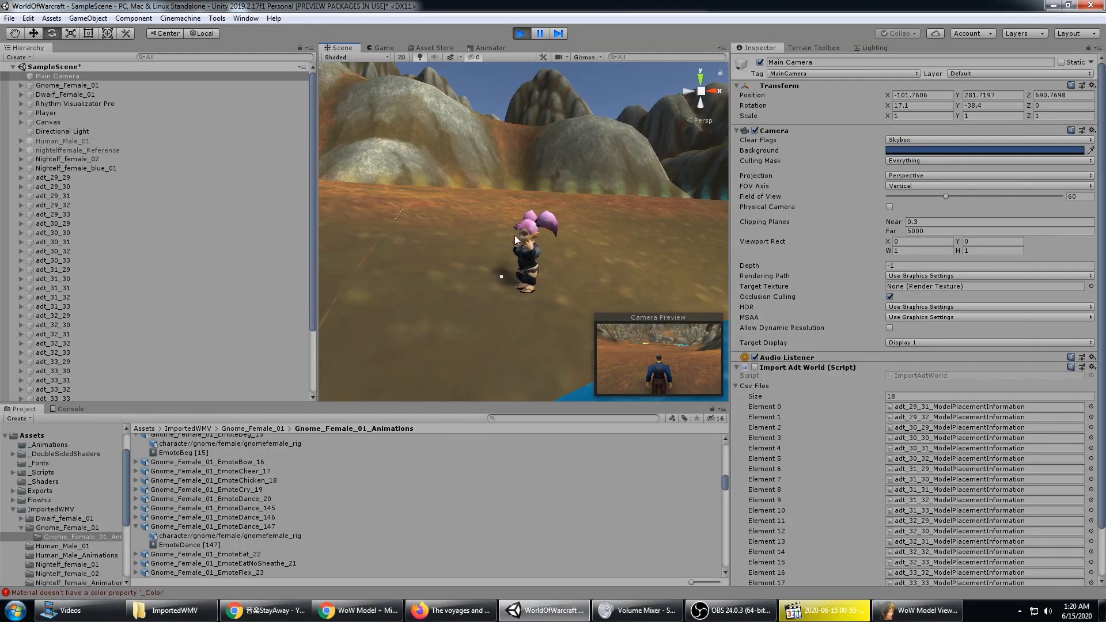
{"action": "left_click", "coordinate": [498, 165]}
{"action": "left_click", "coordinate": [657, 339]}
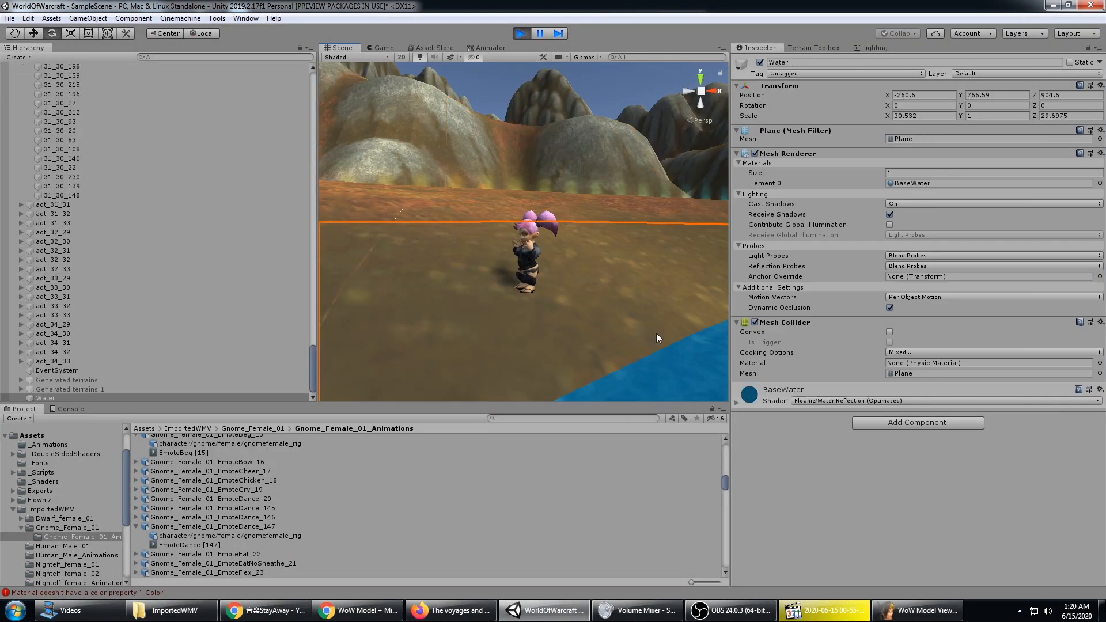
{"action": "left_click", "coordinate": [555, 274]}
{"action": "left_click_drag", "start_coordinate": [441, 193], "coordinate": [514, 113], "text": "alt"}
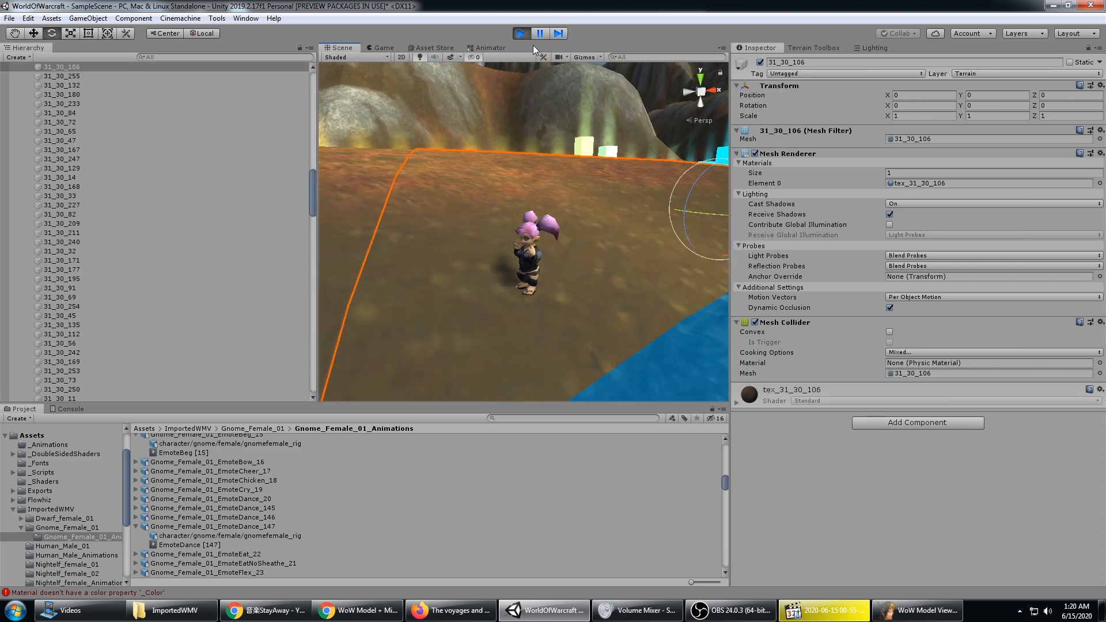
{"action": "left_click", "coordinate": [540, 32]}
- Enable Loop Time for the EmoteDance [147] clip in the Gnome_Female_01_EmoteDance_147 import settings and apply the change
{"action": "scroll", "coordinate": [211, 492], "scroll_direction": "up", "scroll_amount": 2}
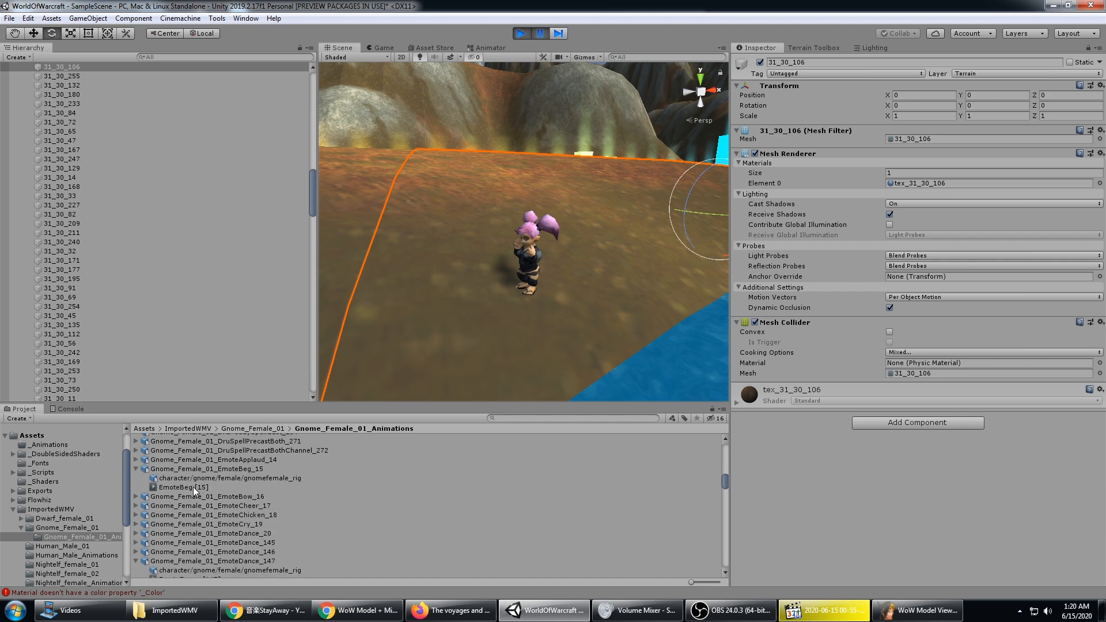
{"action": "left_click", "coordinate": [192, 487]}
{"action": "scroll", "coordinate": [295, 499], "scroll_direction": "down", "scroll_amount": 2}
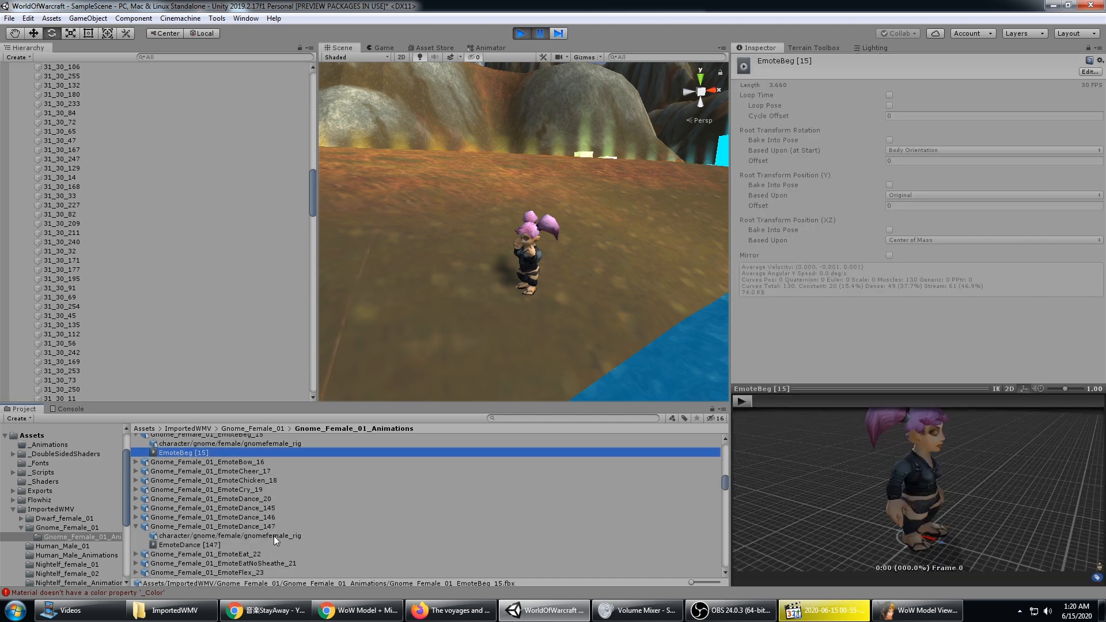
{"action": "left_click", "coordinate": [223, 545]}
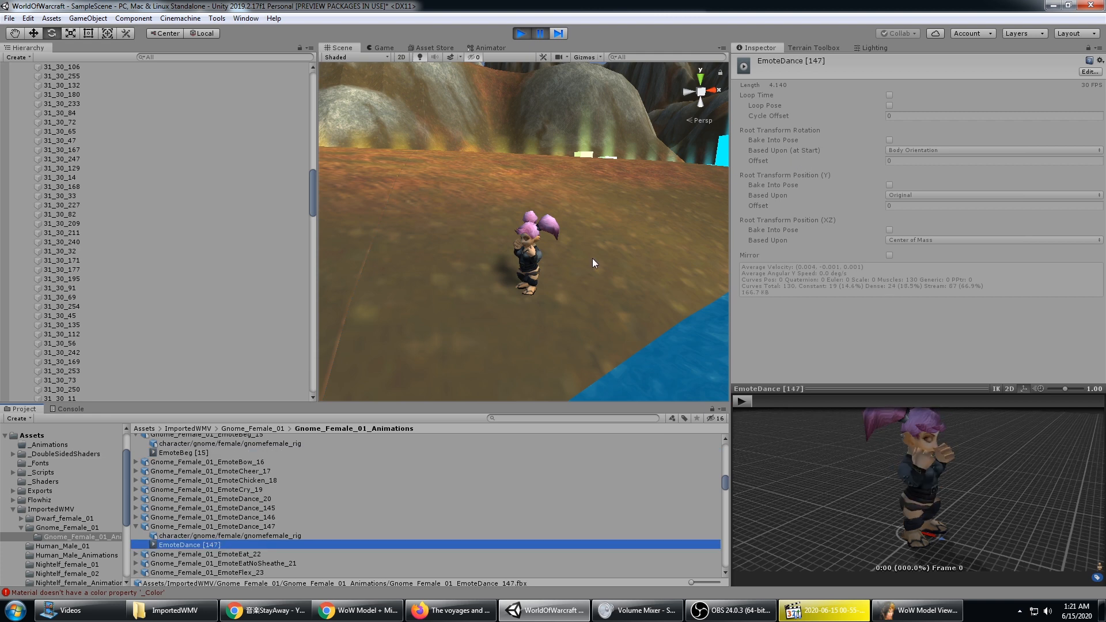
{"action": "left_click", "coordinate": [210, 528]}
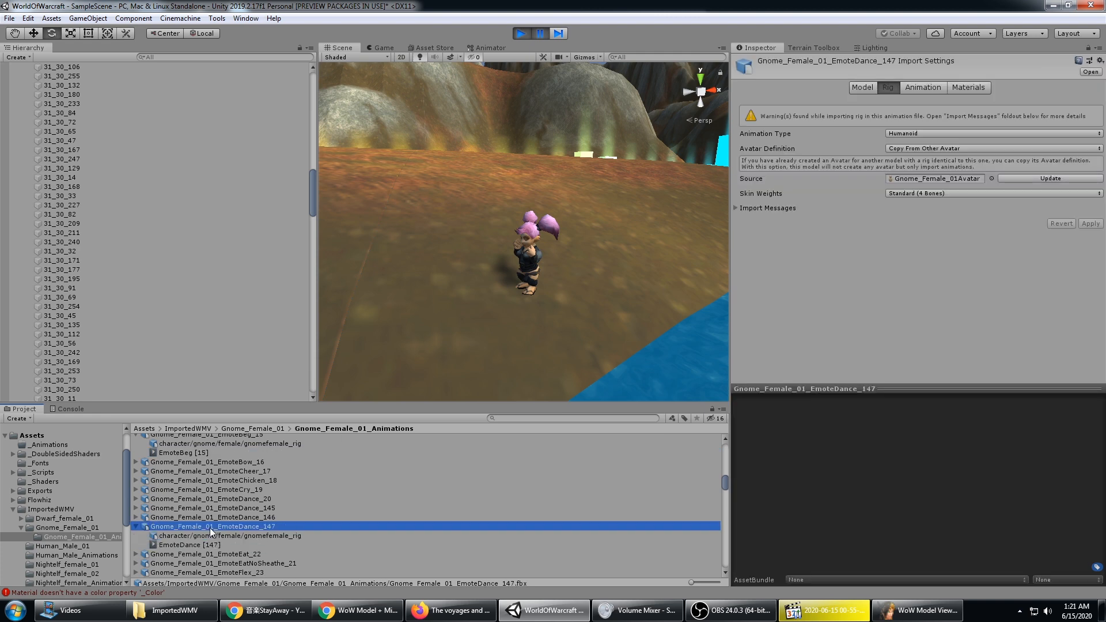
{"action": "left_click", "coordinate": [917, 88]}
{"action": "scroll", "coordinate": [889, 240], "scroll_direction": "down", "scroll_amount": 5}
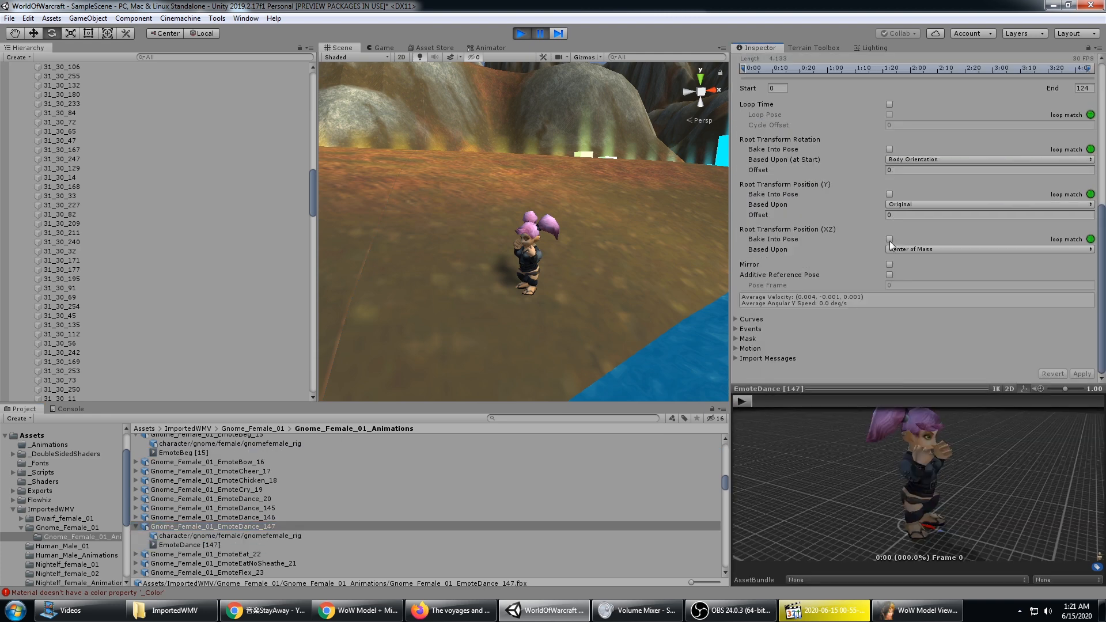
{"action": "scroll", "coordinate": [853, 245], "scroll_direction": "up", "scroll_amount": 3}
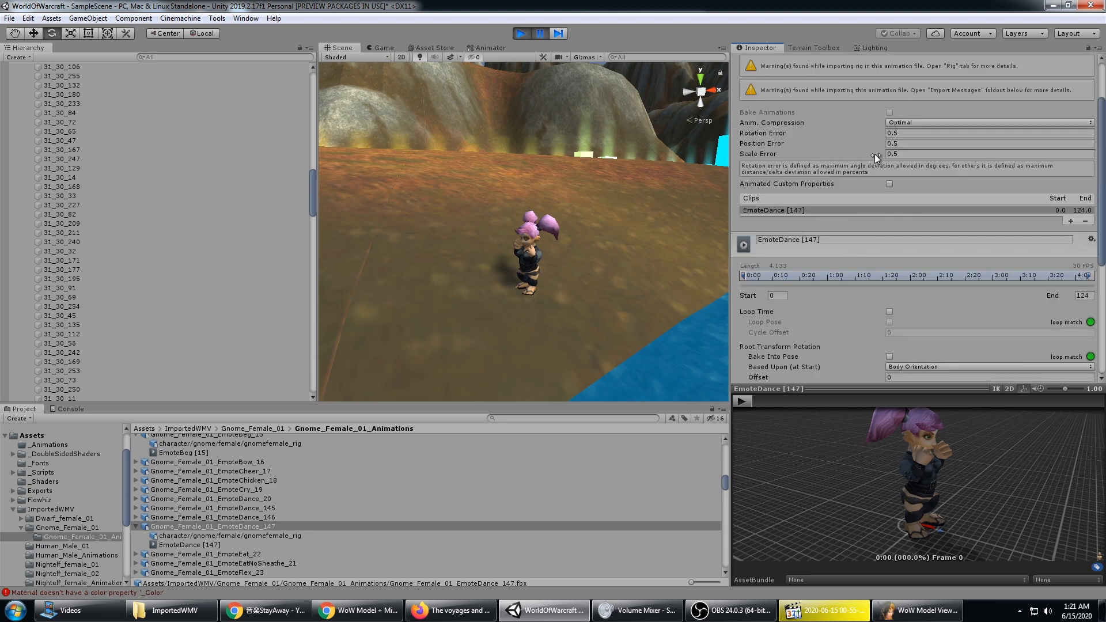
{"action": "scroll", "coordinate": [864, 276], "scroll_direction": "down", "scroll_amount": 4}
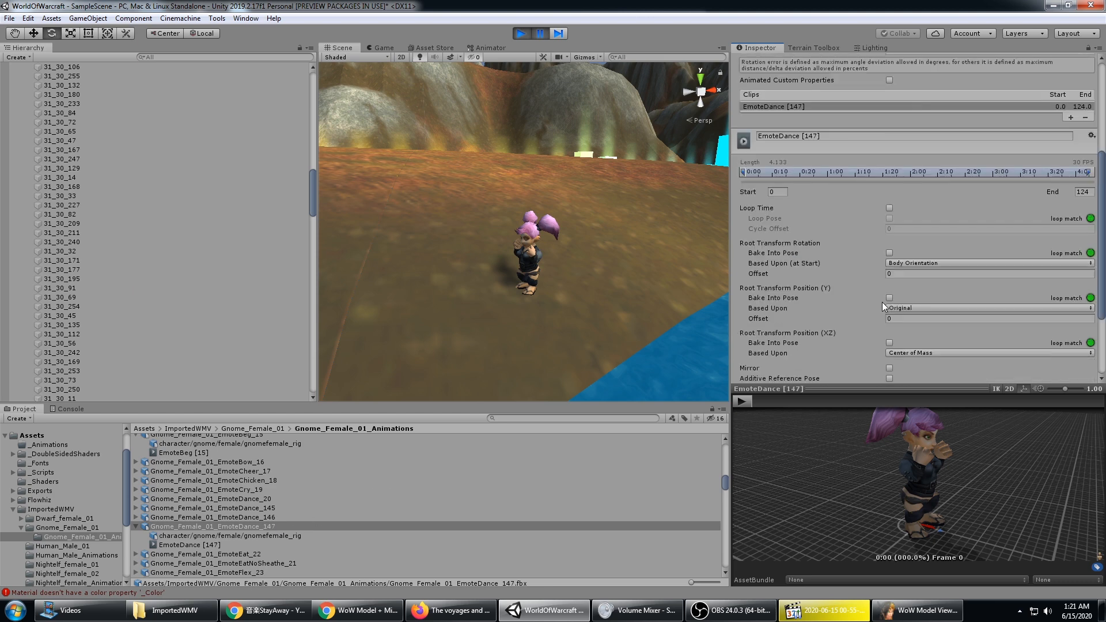
{"action": "left_click", "coordinate": [889, 208]}
{"action": "scroll", "coordinate": [893, 219], "scroll_direction": "down", "scroll_amount": 4}
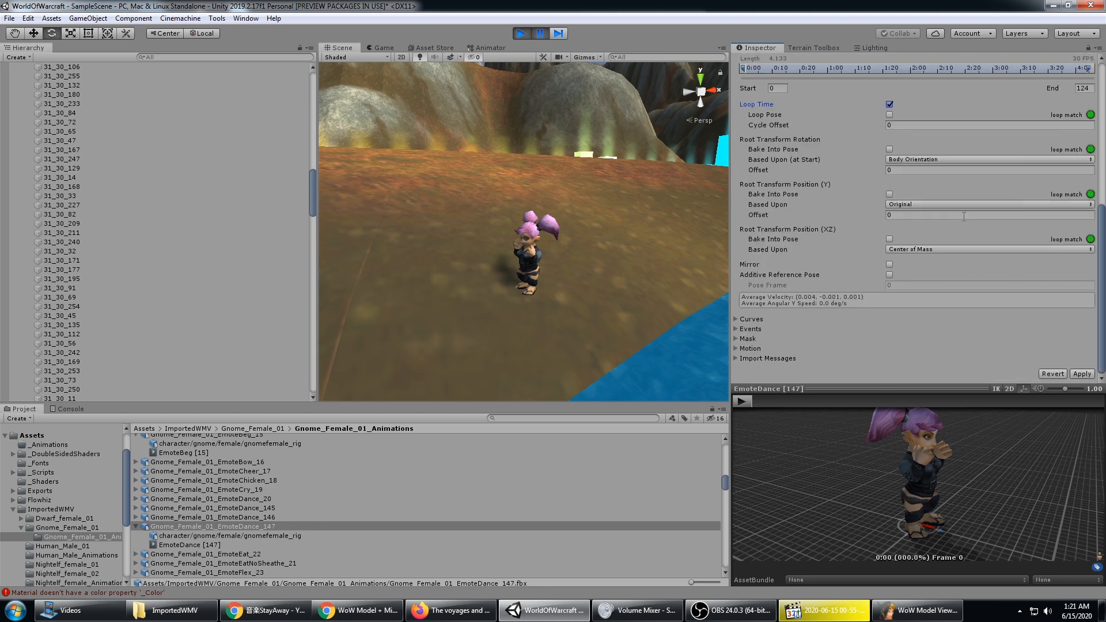
{"action": "left_click", "coordinate": [1087, 374]}
- Try the Bake Into Pose options for the EmoteDance [147] clip's root rotation, Y position and XZ position
{"action": "left_click", "coordinate": [889, 239]}
{"action": "left_click", "coordinate": [889, 194]}
{"action": "left_click", "coordinate": [890, 149]}
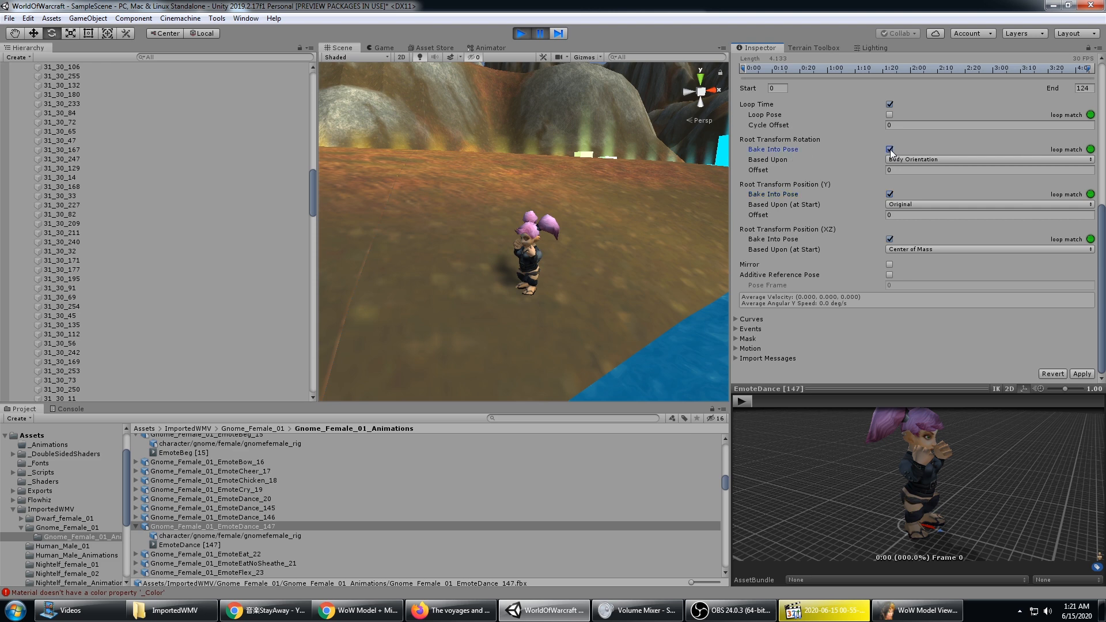
{"action": "left_click", "coordinate": [890, 149]}
{"action": "left_click", "coordinate": [889, 149]}
{"action": "left_click", "coordinate": [890, 194]}
{"action": "left_click", "coordinate": [889, 239]}
{"action": "left_click", "coordinate": [889, 239]}
{"action": "left_click", "coordinate": [890, 149]}
{"action": "left_click", "coordinate": [890, 149]}
{"action": "left_click", "coordinate": [890, 149]}
{"action": "left_click", "coordinate": [889, 195]}
{"action": "left_click", "coordinate": [890, 194]}
{"action": "left_click", "coordinate": [890, 239]}
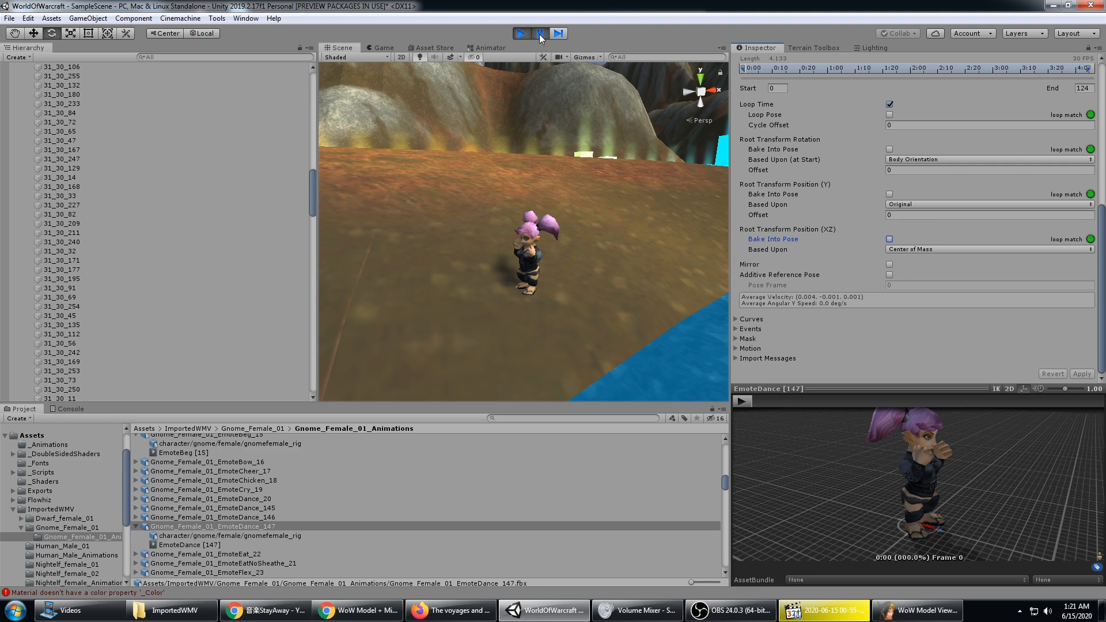
- Restart the scene, check the gnome's looping dance in the Scene view and animator graph, and stop playback
{"action": "left_click", "coordinate": [520, 33]}
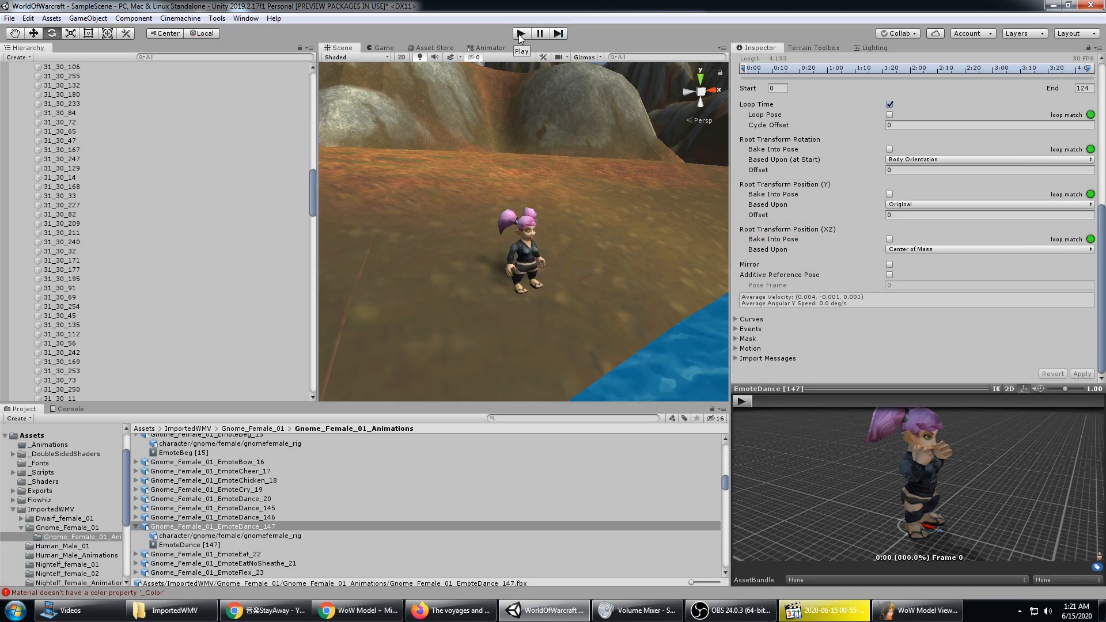
{"action": "left_click", "coordinate": [520, 34]}
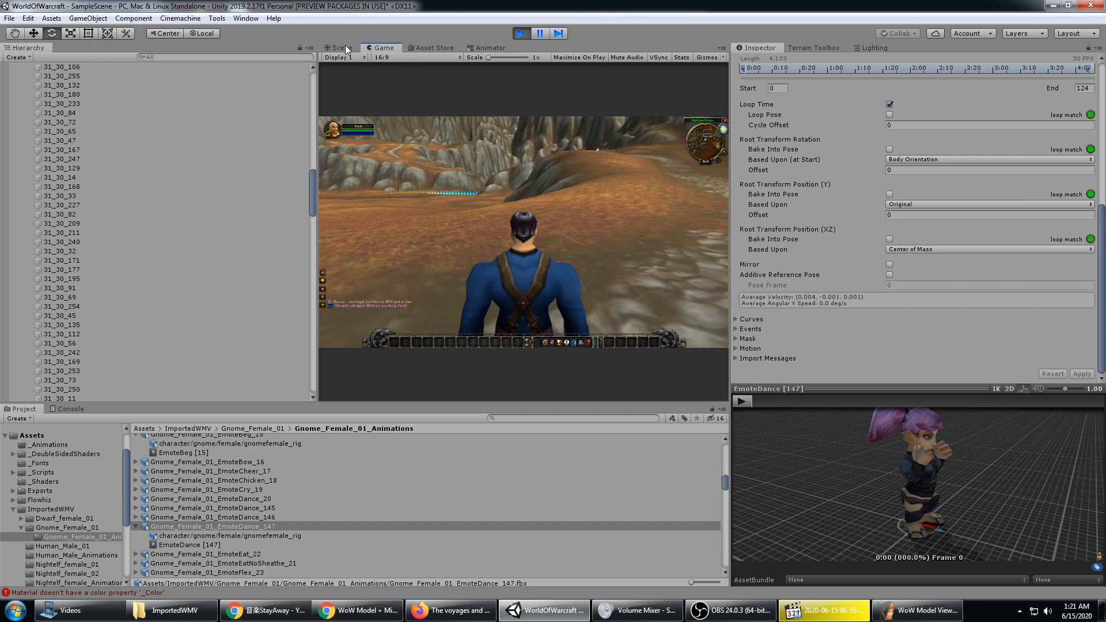
{"action": "right_click_drag", "start_coordinate": [429, 194], "coordinate": [511, 193]}
{"action": "middle_click_drag", "start_coordinate": [511, 192], "coordinate": [604, 223]}
{"action": "right_click_drag", "start_coordinate": [604, 223], "coordinate": [565, 227]}
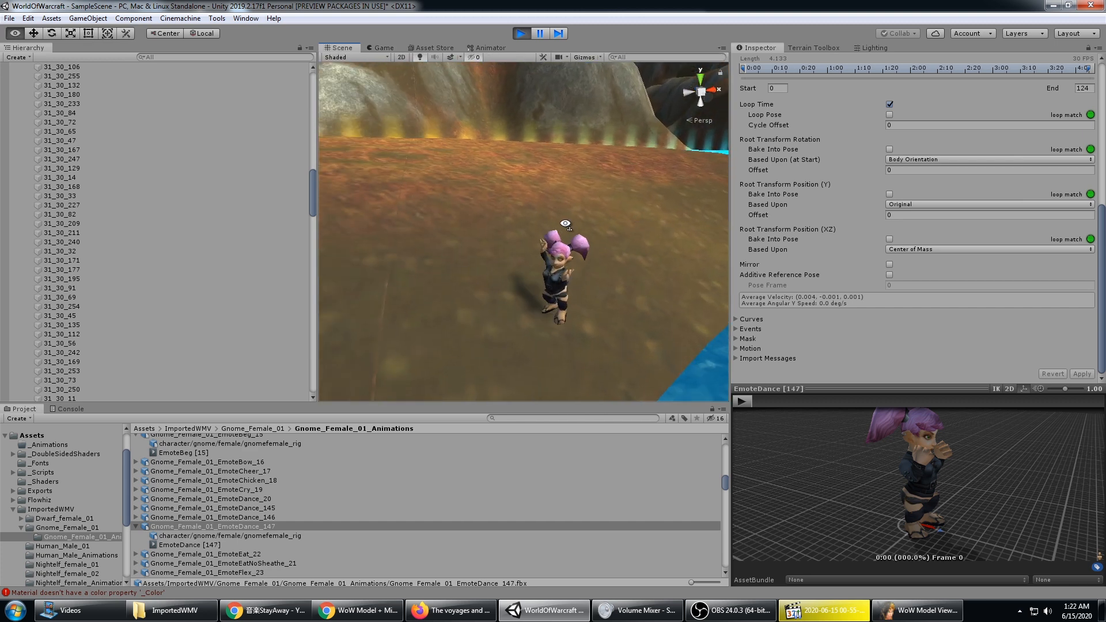
{"action": "middle_click_drag", "start_coordinate": [565, 227], "coordinate": [498, 141]}
{"action": "left_click", "coordinate": [484, 48]}
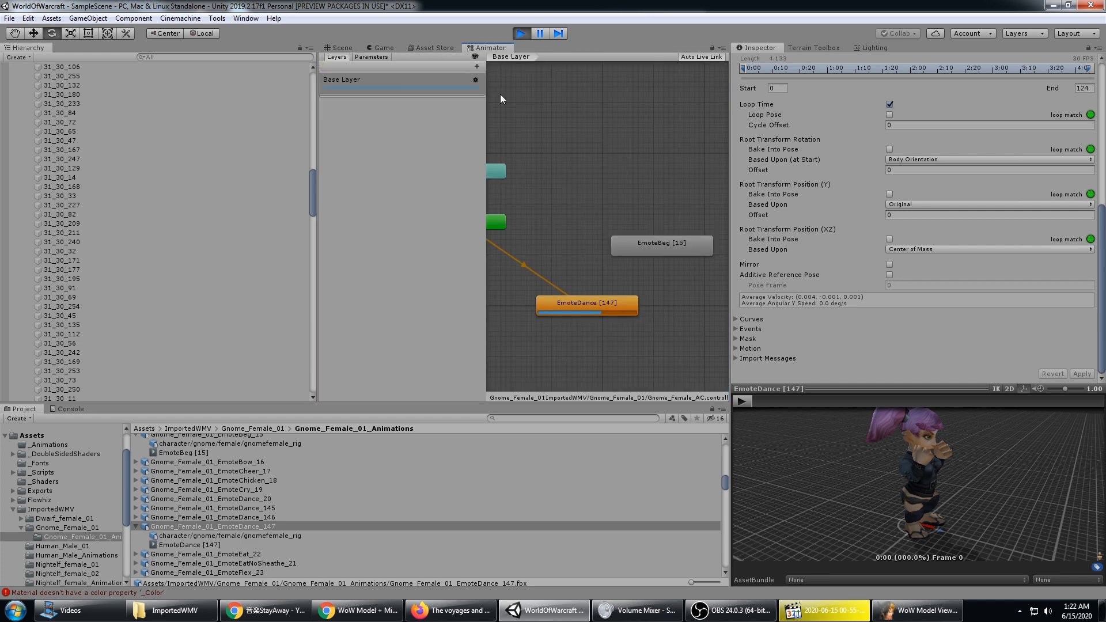
{"action": "key", "text": "ctrl+p"}
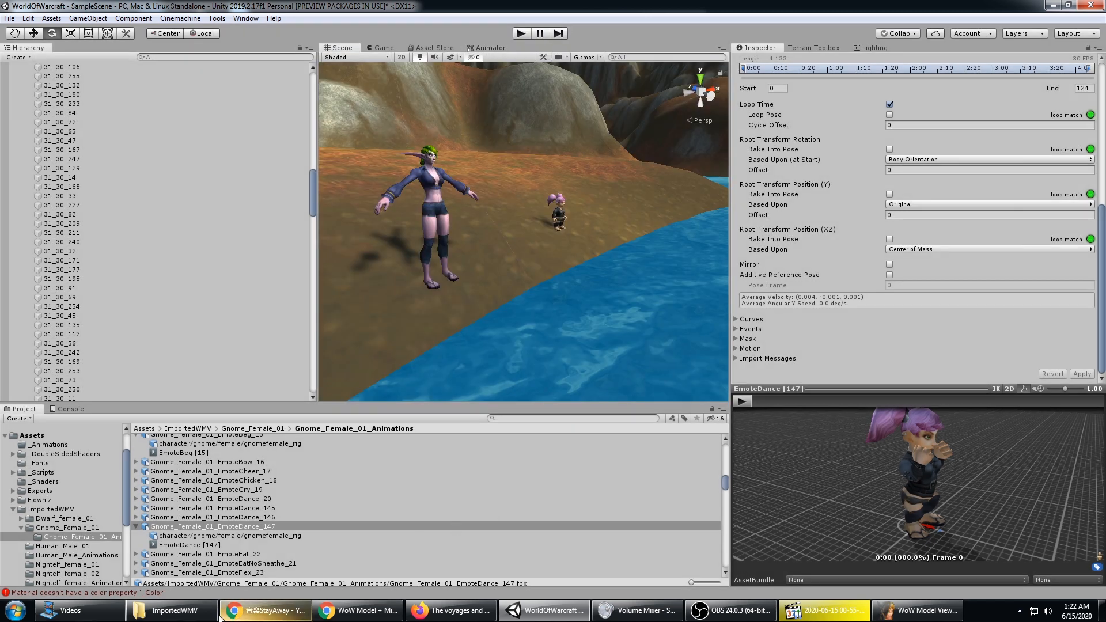
- Import ybot@Shopping Cart Dance.fbx from the Downloads folder into the project's _Animations folder
{"action": "mouse_move", "coordinate": [185, 618]}
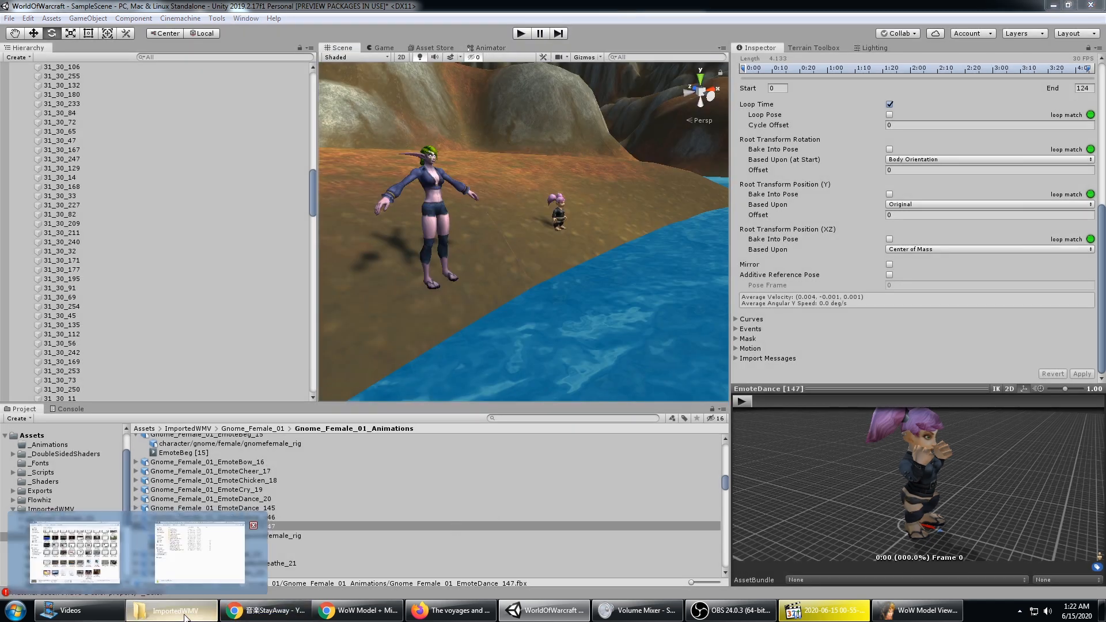
{"action": "left_click", "coordinate": [202, 552]}
{"action": "left_click", "coordinate": [509, 259]}
{"action": "left_click", "coordinate": [502, 210]}
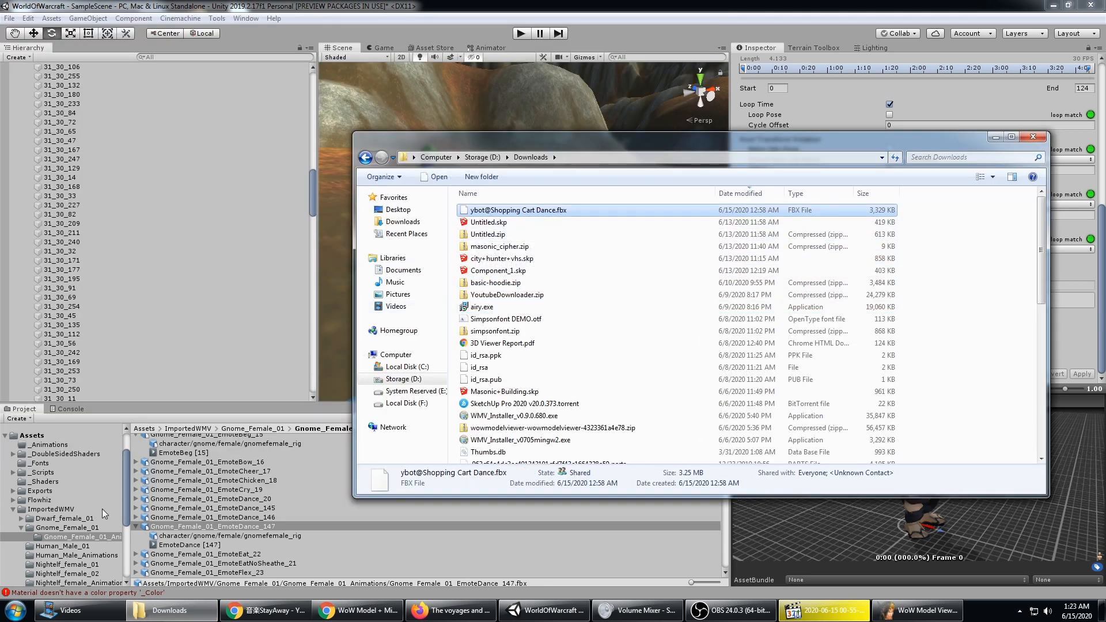
{"action": "left_click", "coordinate": [71, 532]}
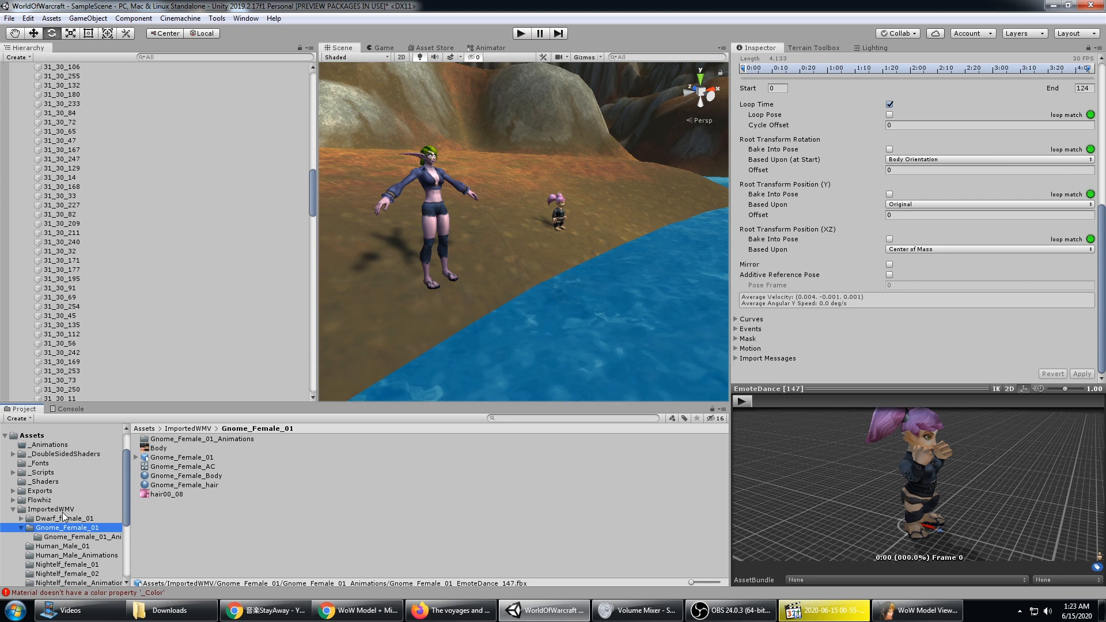
{"action": "left_click", "coordinate": [60, 436]}
{"action": "left_click", "coordinate": [61, 444]}
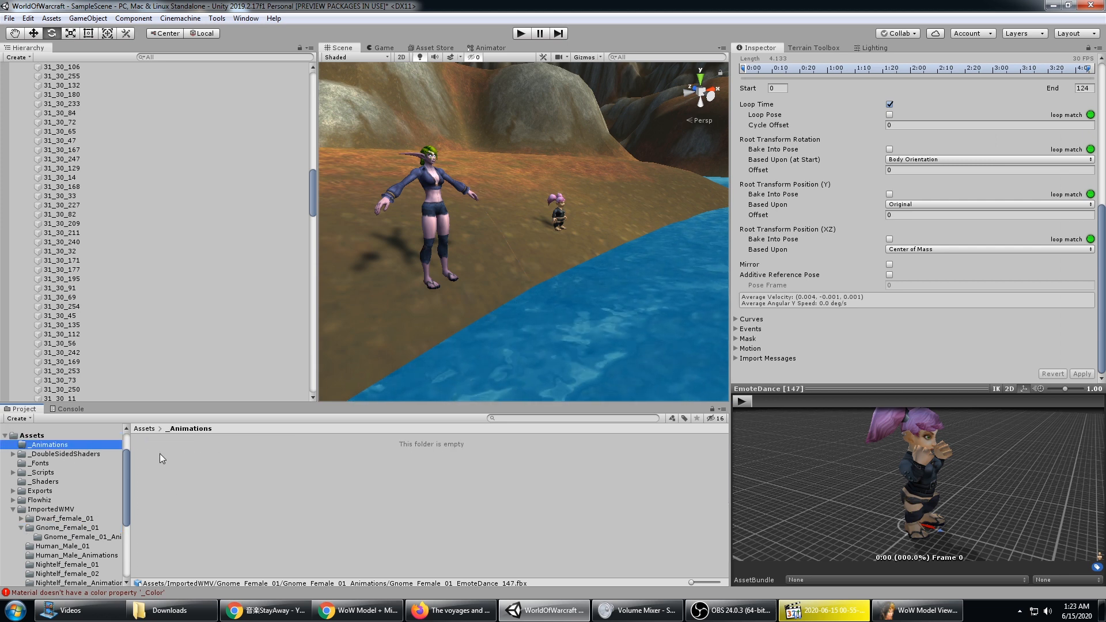
{"action": "key", "text": "alt+Tab"}
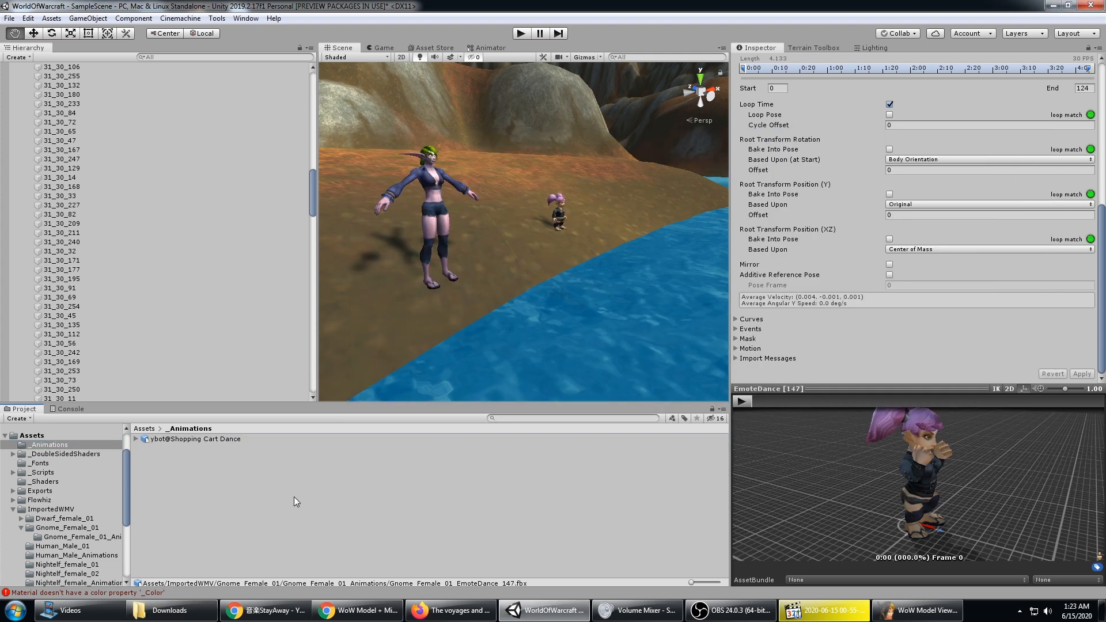
- Preview the Shopping Cart Dance animation of the imported ybot model and pause it
{"action": "left_click", "coordinate": [196, 439]}
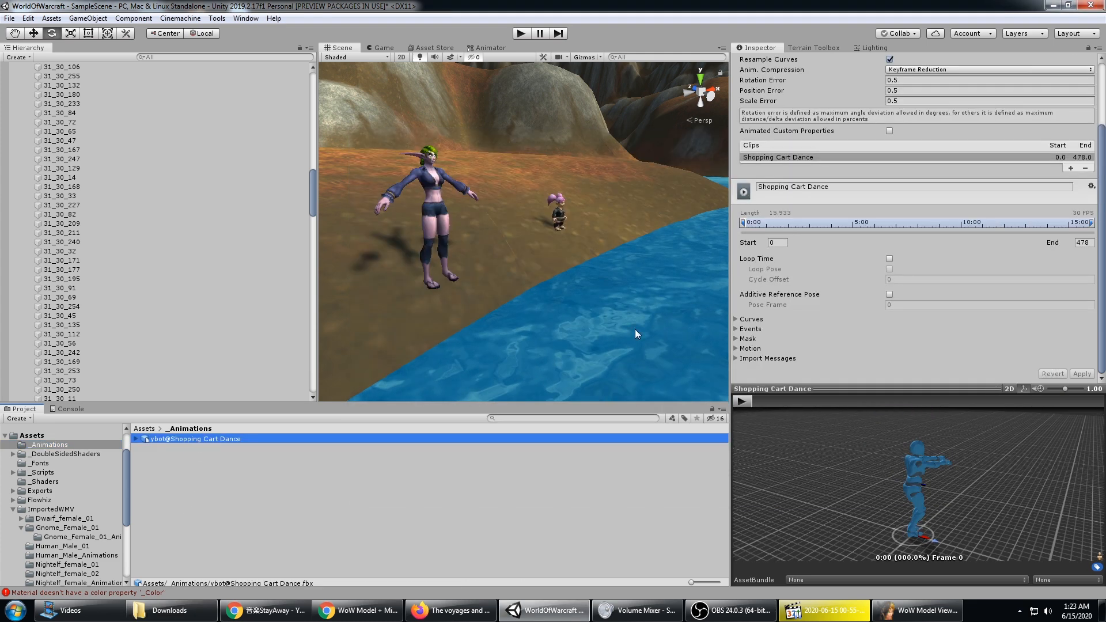
{"action": "left_click_drag", "start_coordinate": [1101, 187], "coordinate": [1098, 243]}
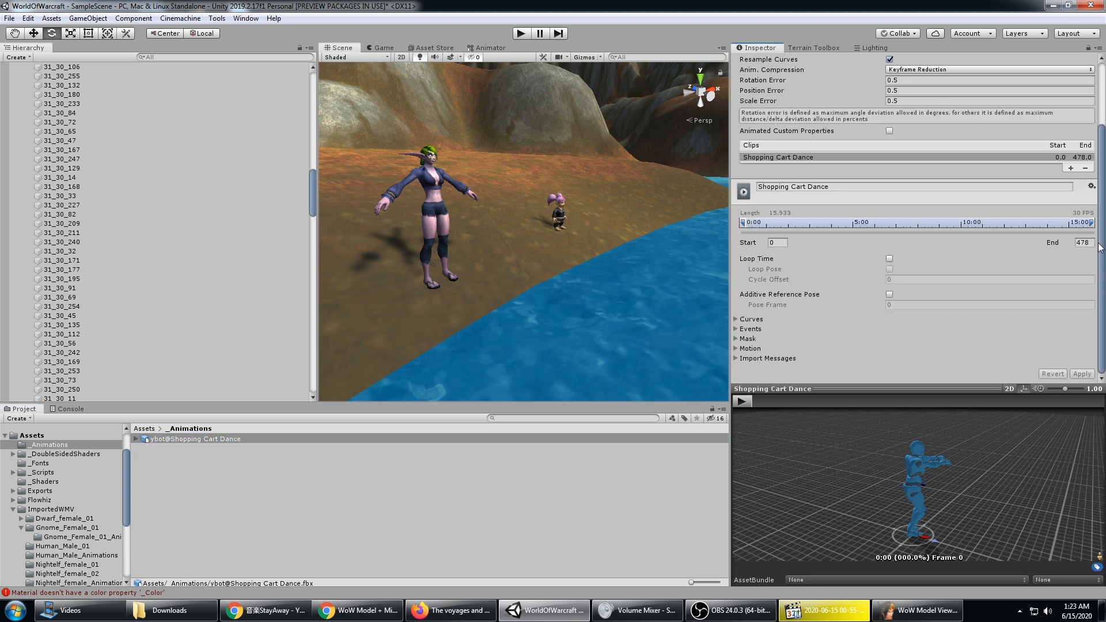
{"action": "left_click", "coordinate": [742, 402]}
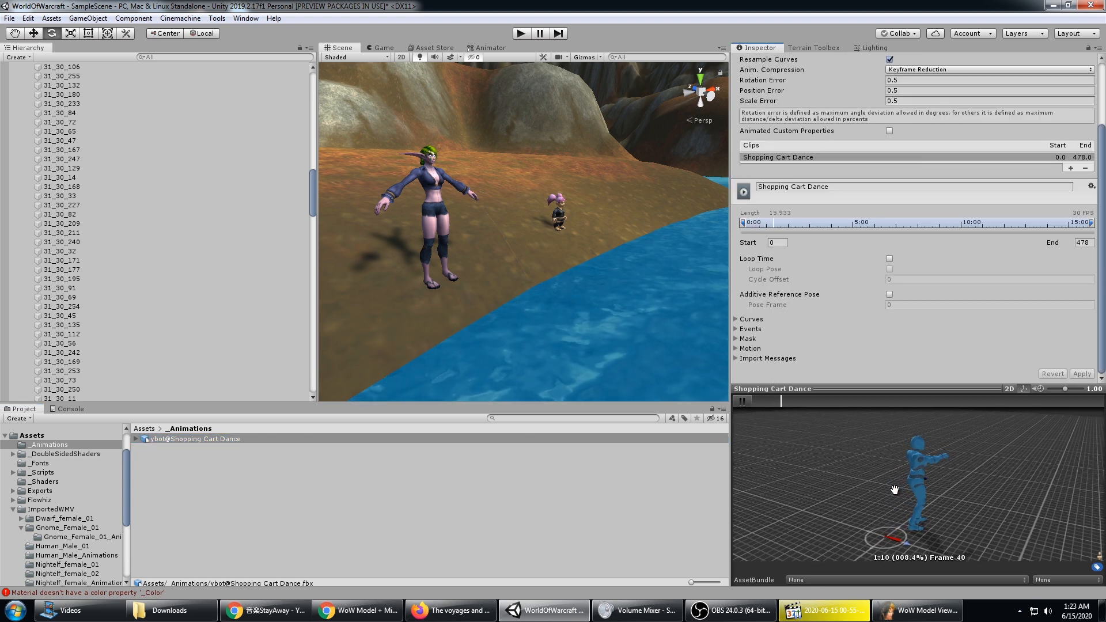
{"action": "left_click", "coordinate": [742, 400]}
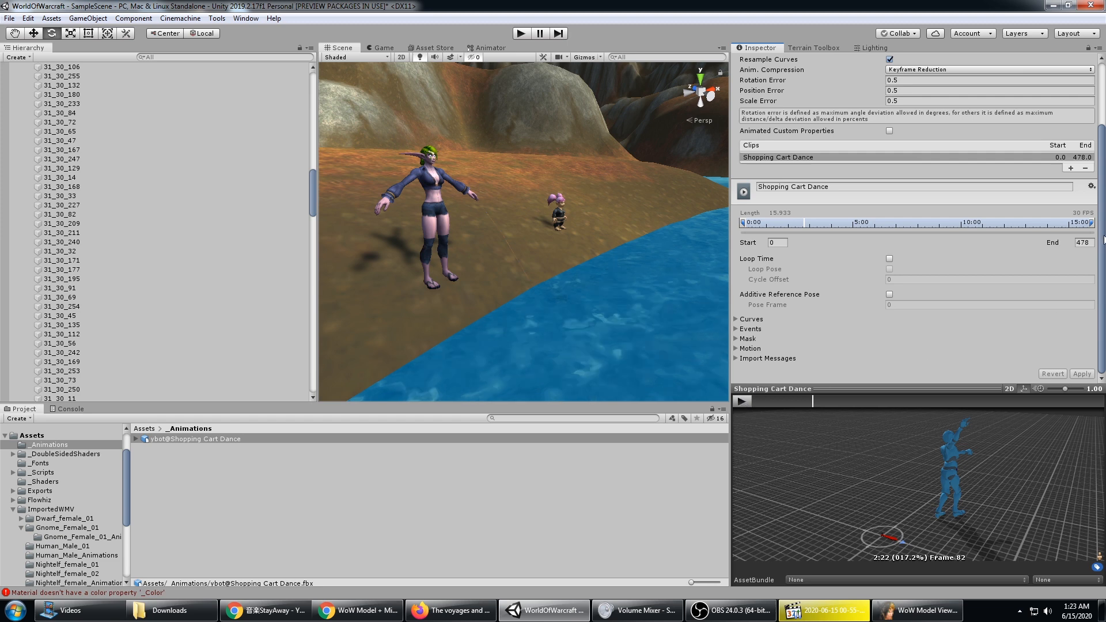
- Set the ybot@Shopping Cart Dance rig to Humanoid, keep its avatar definition as Create From This Model, and apply
{"action": "left_click_drag", "start_coordinate": [1102, 225], "coordinate": [1101, 119]}
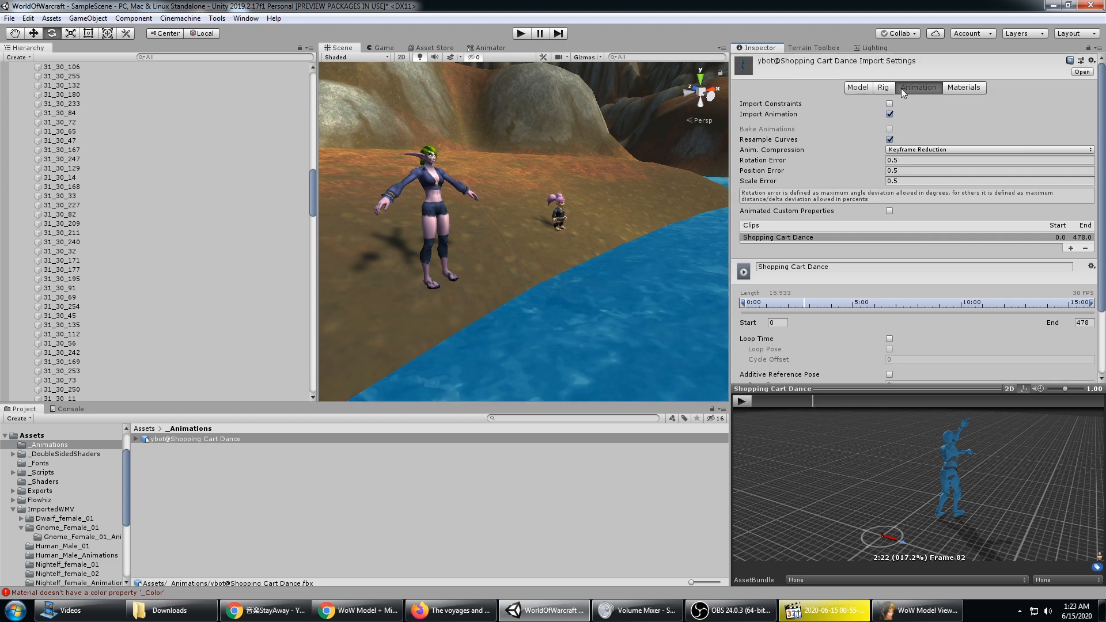
{"action": "left_click", "coordinate": [884, 87]}
{"action": "left_click", "coordinate": [930, 103]}
{"action": "left_click", "coordinate": [929, 153]}
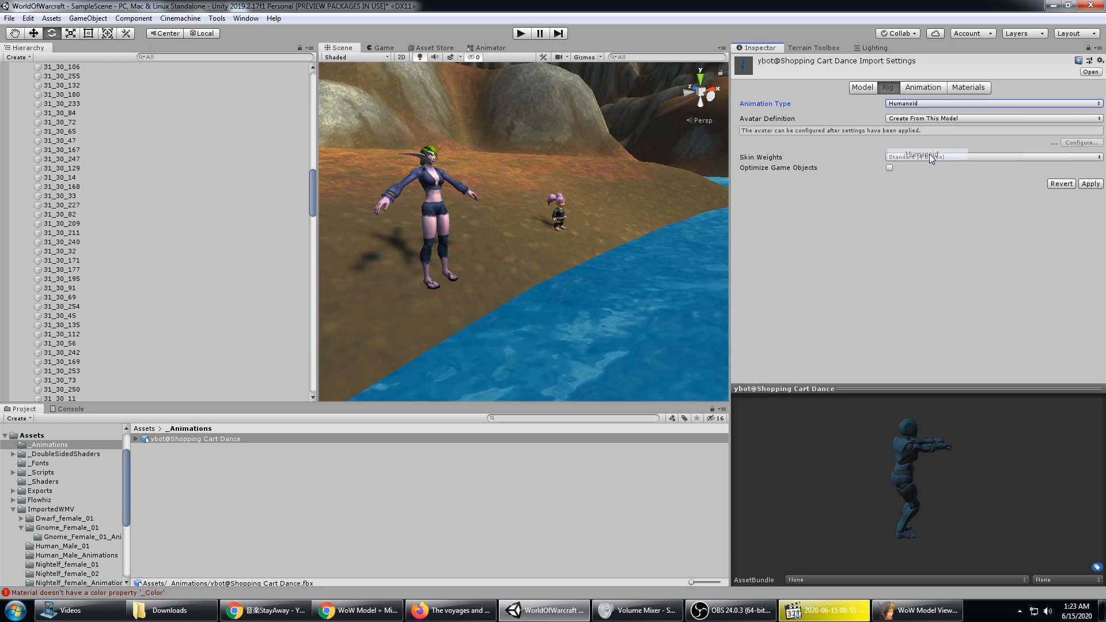
{"action": "left_click", "coordinate": [1089, 185]}
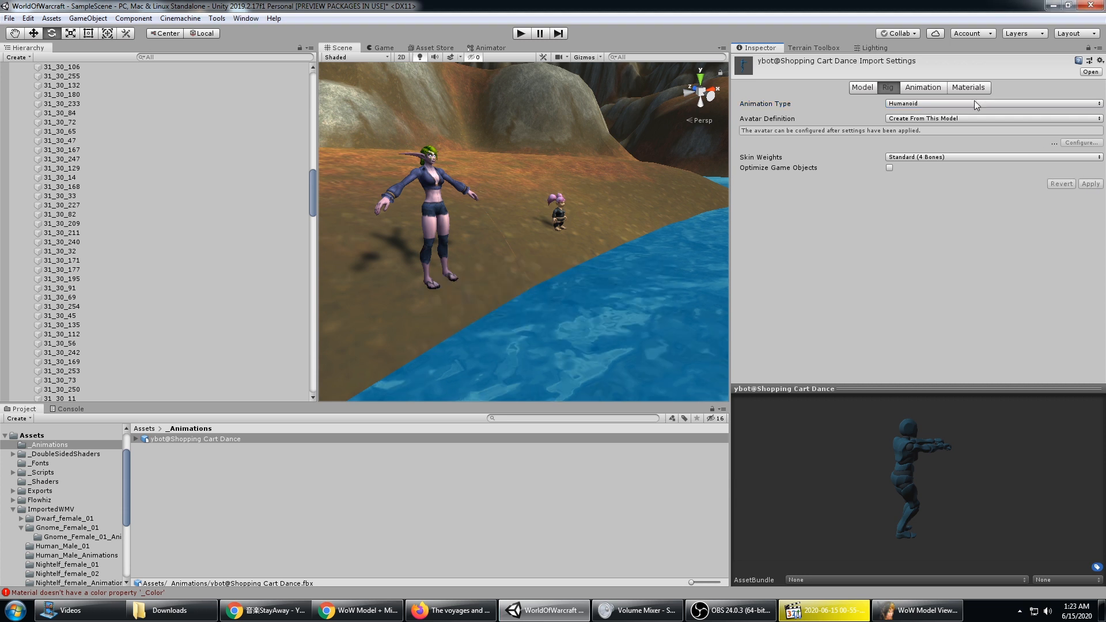
{"action": "left_click", "coordinate": [956, 119]}
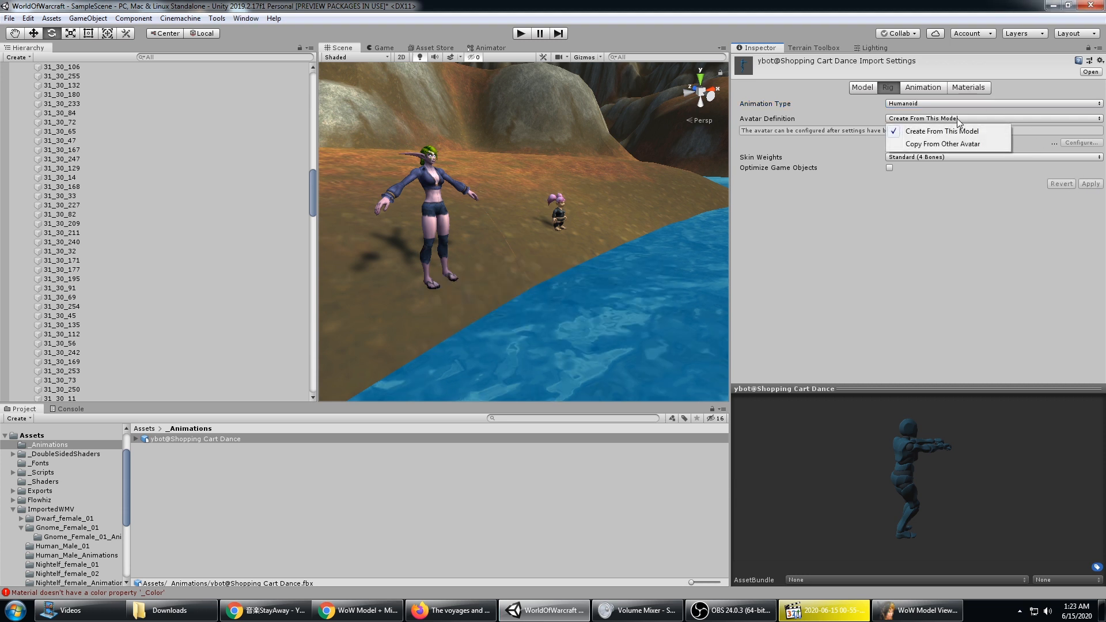
{"action": "left_click", "coordinate": [984, 191]}
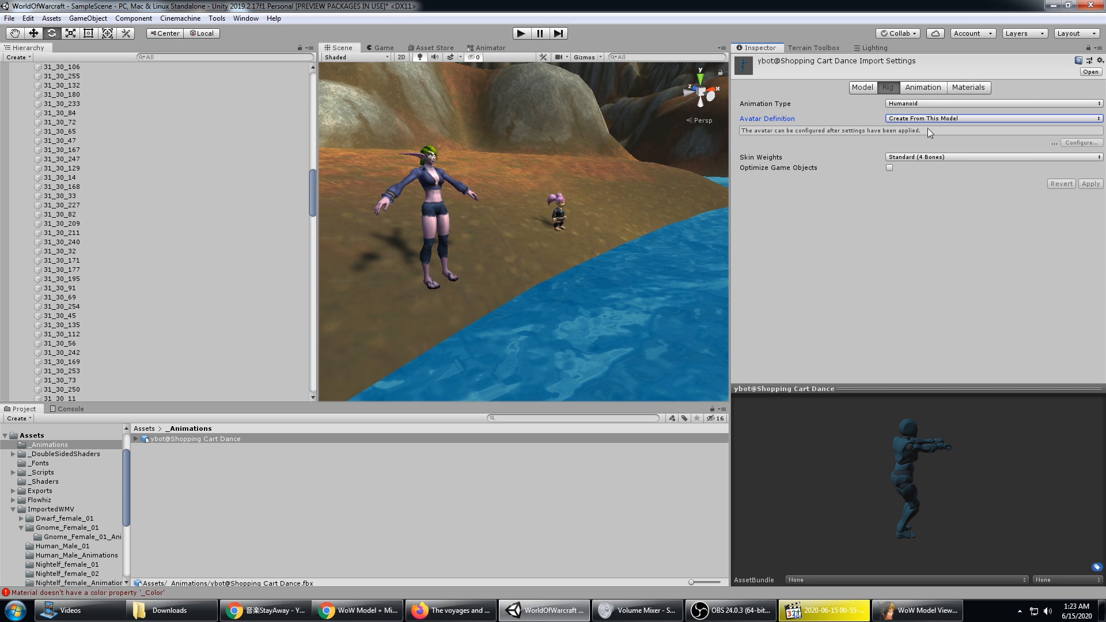
- Turn on Loop Time for the Shopping Cart Dance clip in the ybot@Shopping Cart Dance import settings
{"action": "left_click", "coordinate": [924, 87]}
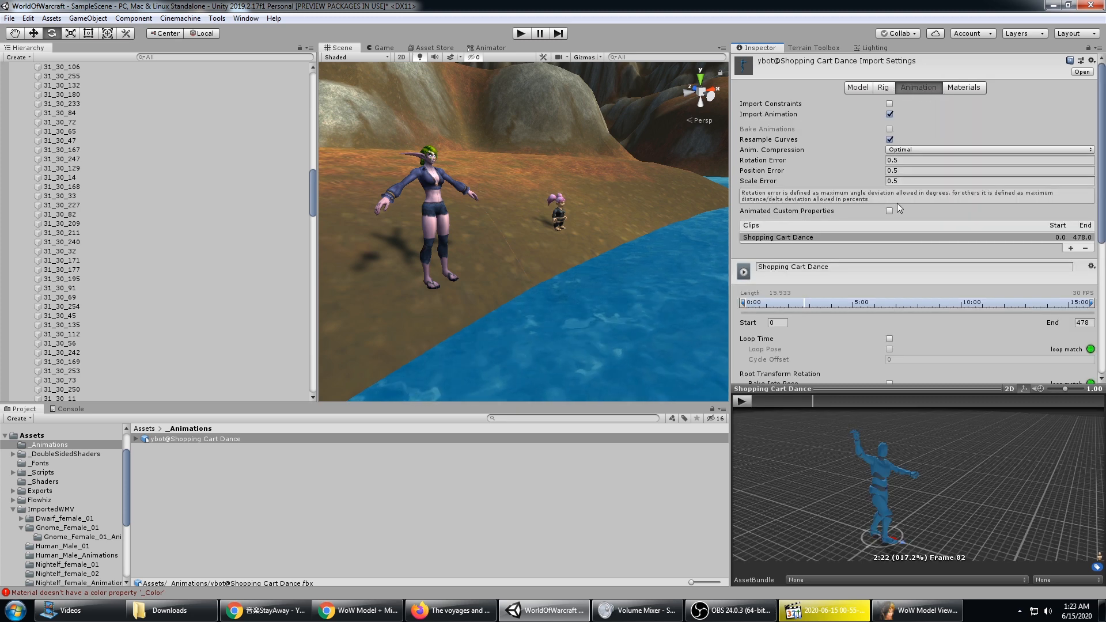
{"action": "scroll", "coordinate": [916, 182], "scroll_direction": "down", "scroll_amount": 6}
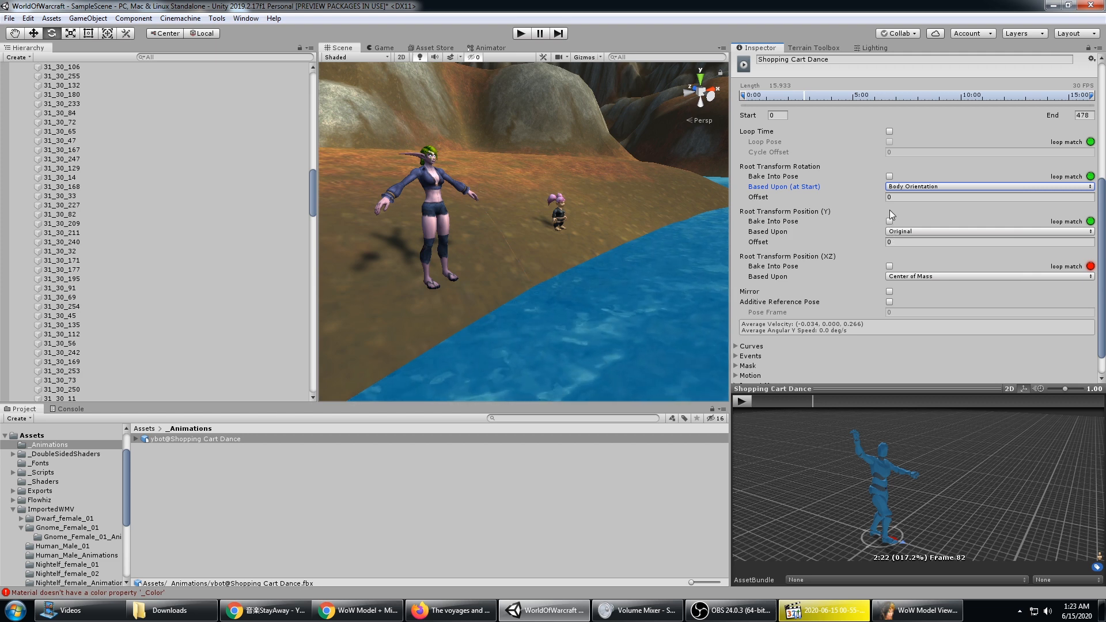
{"action": "scroll", "coordinate": [889, 210], "scroll_direction": "up", "scroll_amount": 6}
{"action": "scroll", "coordinate": [892, 205], "scroll_direction": "down", "scroll_amount": 7}
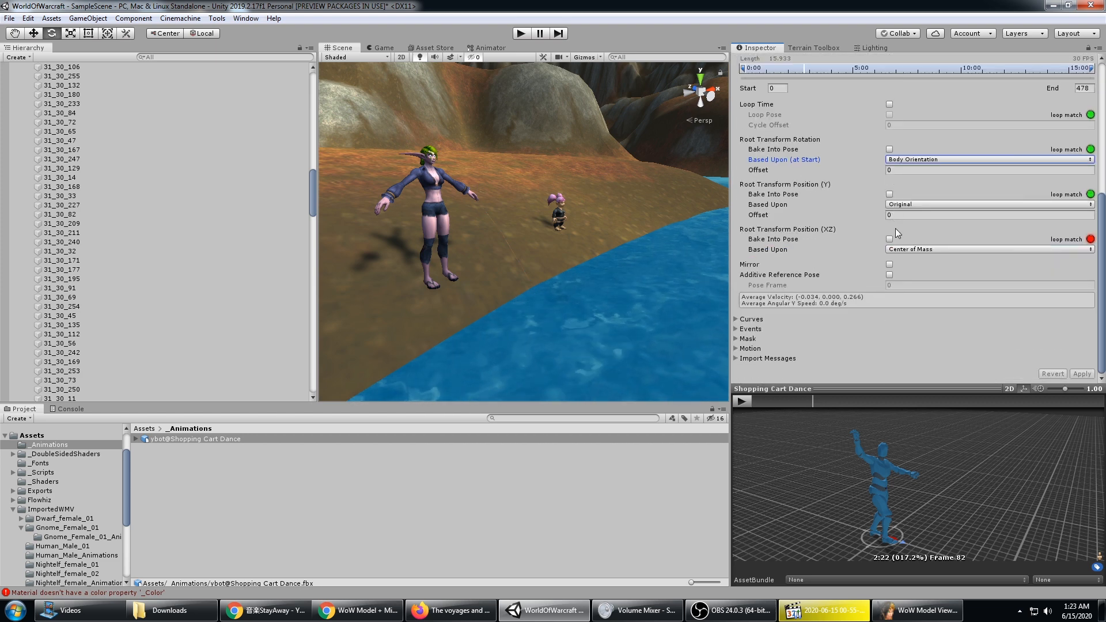
{"action": "scroll", "coordinate": [895, 228], "scroll_direction": "up", "scroll_amount": 7}
{"action": "scroll", "coordinate": [892, 214], "scroll_direction": "down", "scroll_amount": 3}
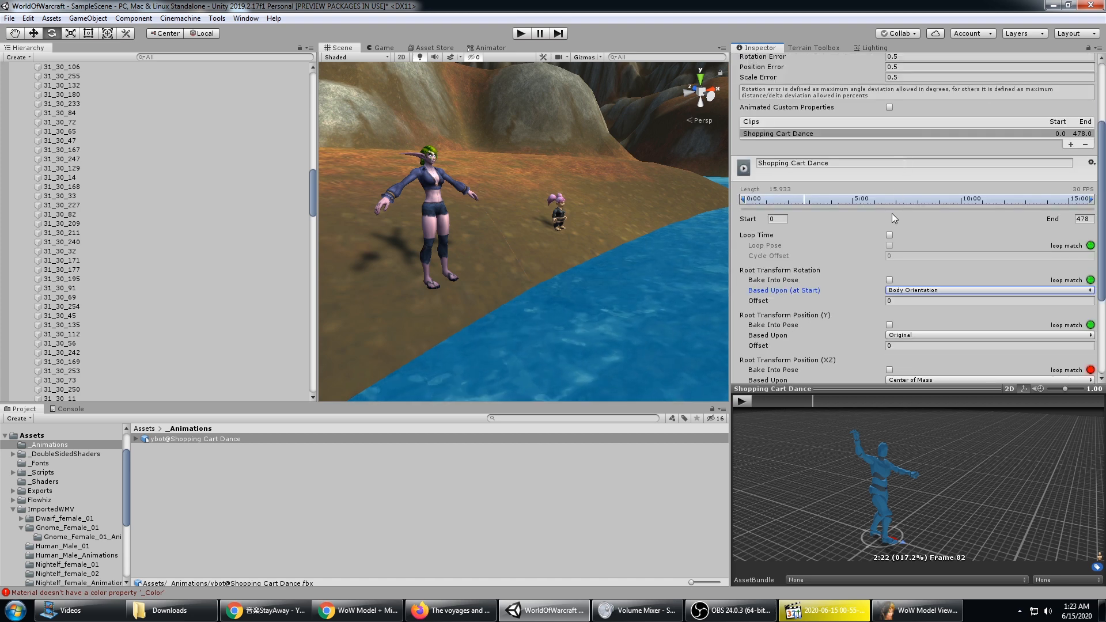
{"action": "left_click", "coordinate": [889, 235]}
{"action": "scroll", "coordinate": [1006, 230], "scroll_direction": "down", "scroll_amount": 4}
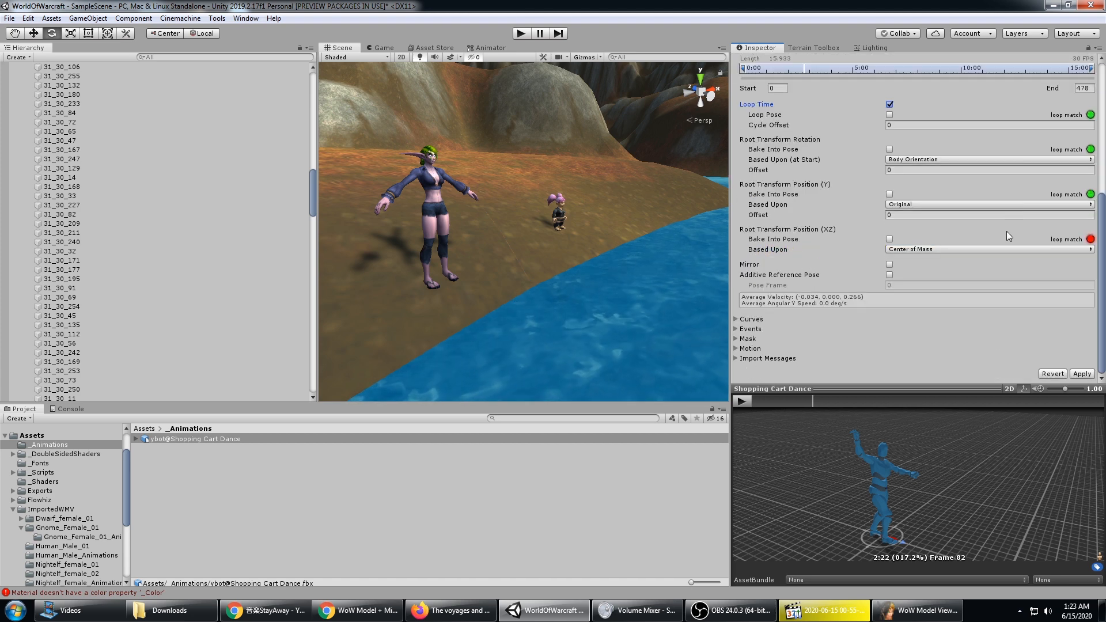
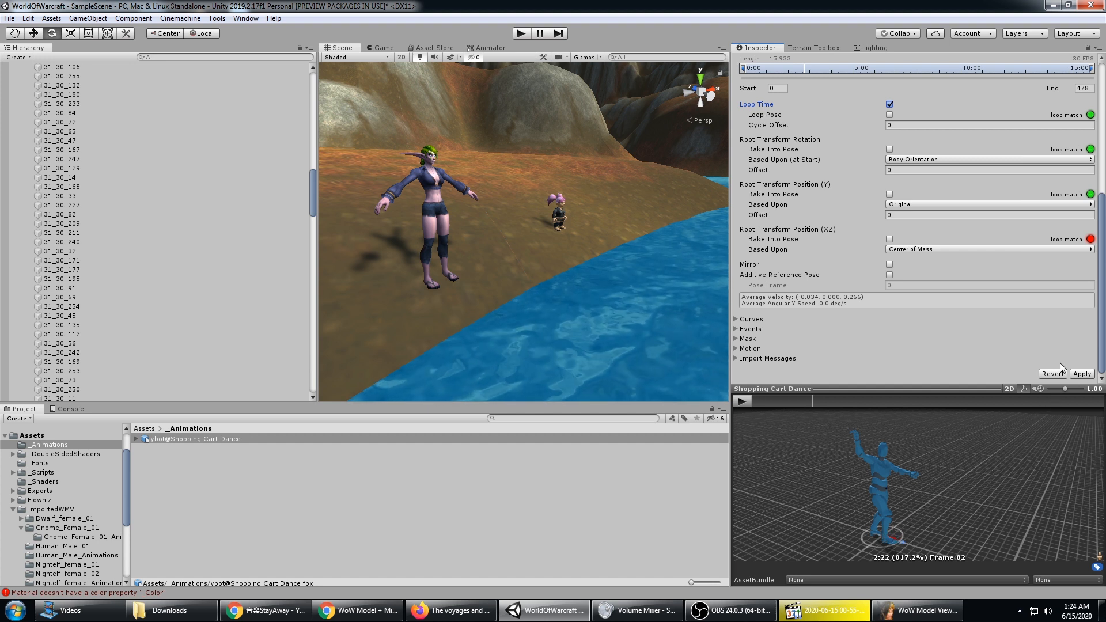
- Leave the ybot@Shopping Cart Dance import settings and apply the pending rig and animation changes
{"action": "left_click", "coordinate": [982, 356]}
{"action": "left_click", "coordinate": [887, 87]}
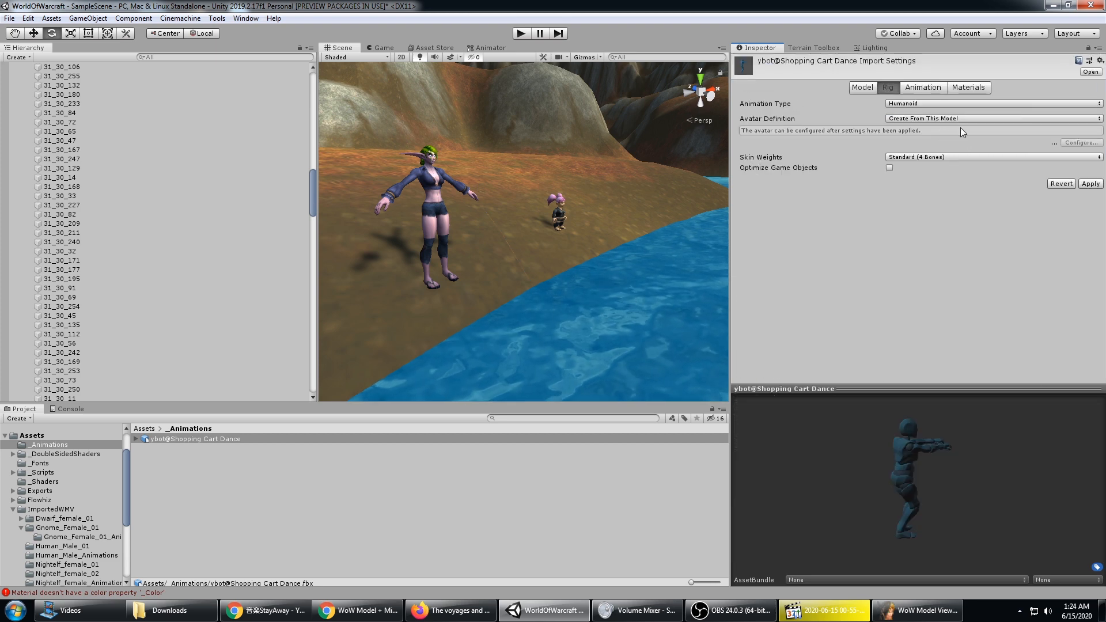
{"action": "left_click", "coordinate": [98, 454]}
{"action": "left_click", "coordinate": [106, 447]}
{"action": "left_click", "coordinate": [179, 452]}
{"action": "key", "text": "Return"}
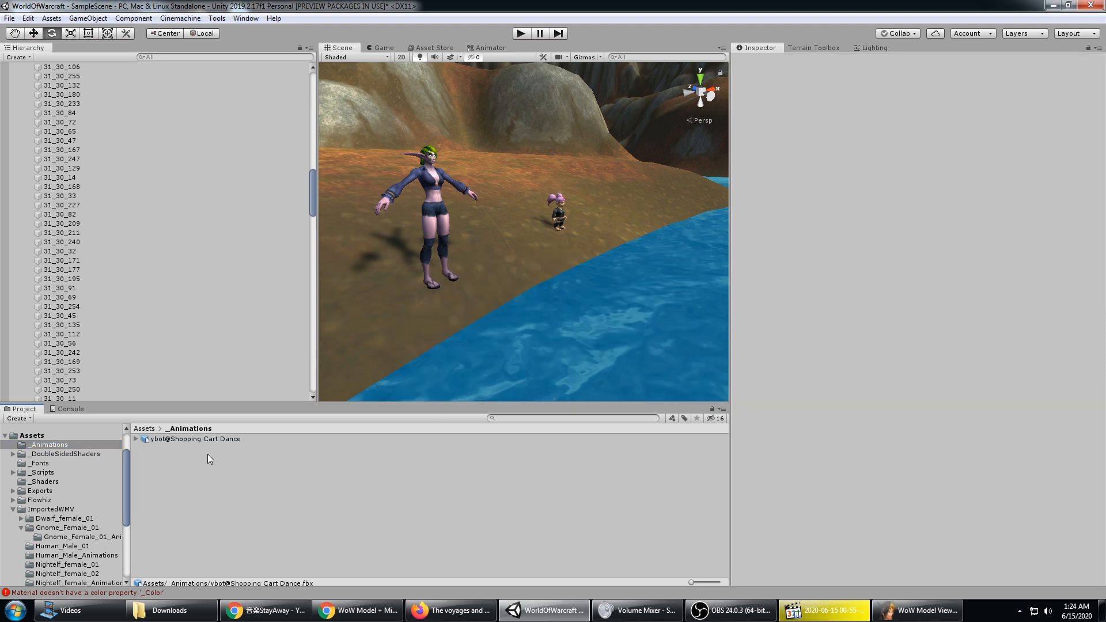
- Open the avatar configuration of ybot@Shopping Cart Dance, saving the changes to SampleScene
{"action": "left_click", "coordinate": [202, 441]}
{"action": "left_click", "coordinate": [1081, 129]}
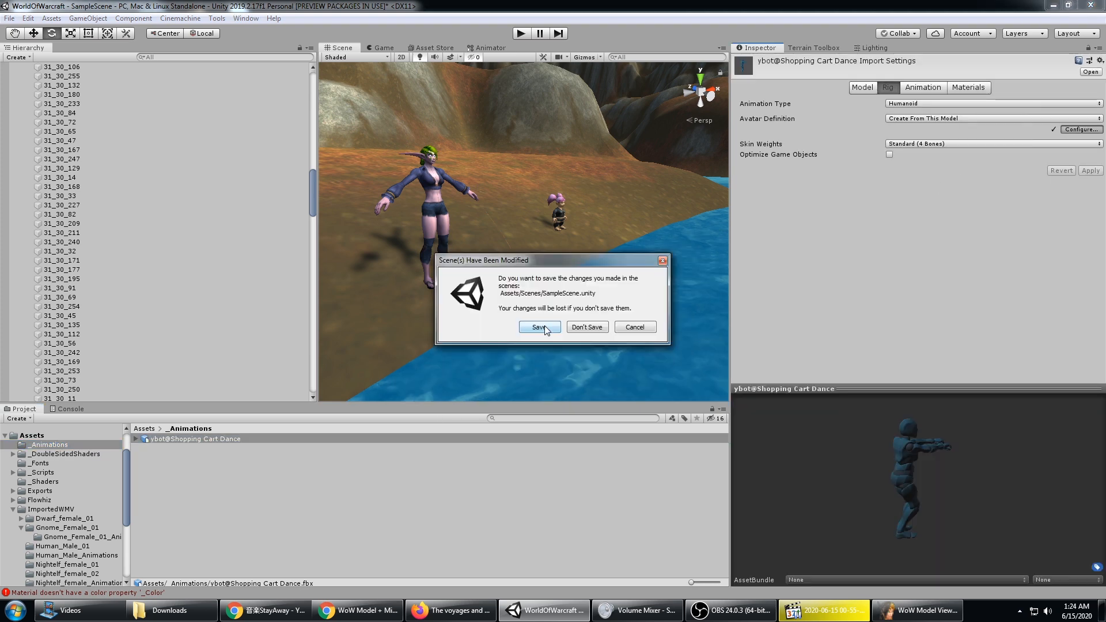
{"action": "left_click", "coordinate": [539, 327]}
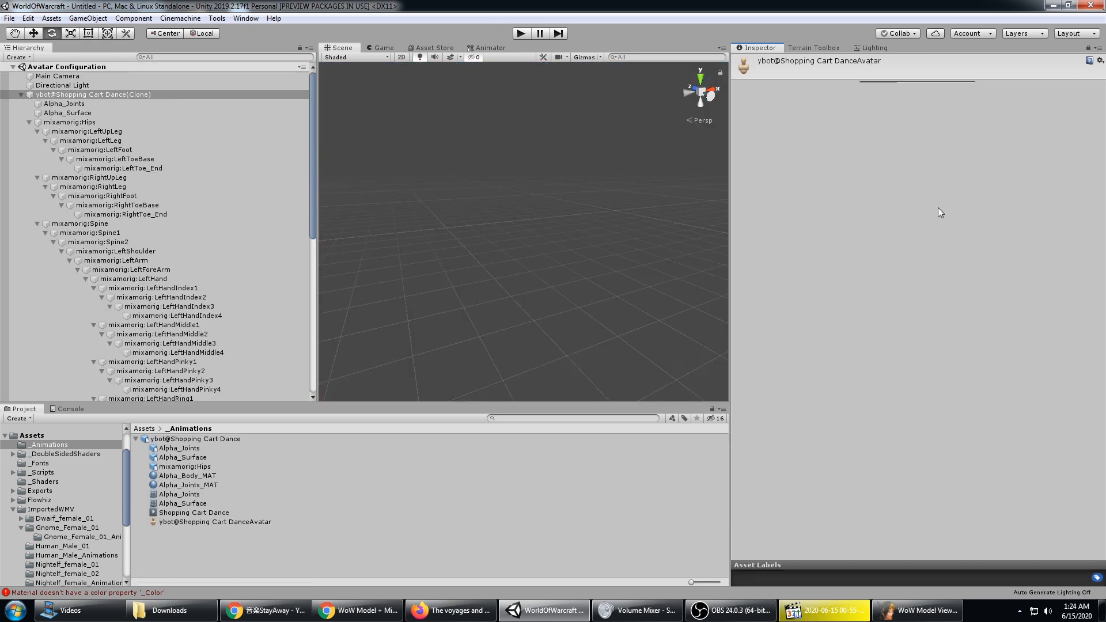
- Examine the ybot avatar's body, arm and leg bone mapping and its skeleton in the Scene view
{"action": "middle_click_drag", "start_coordinate": [601, 143], "coordinate": [610, 220]}
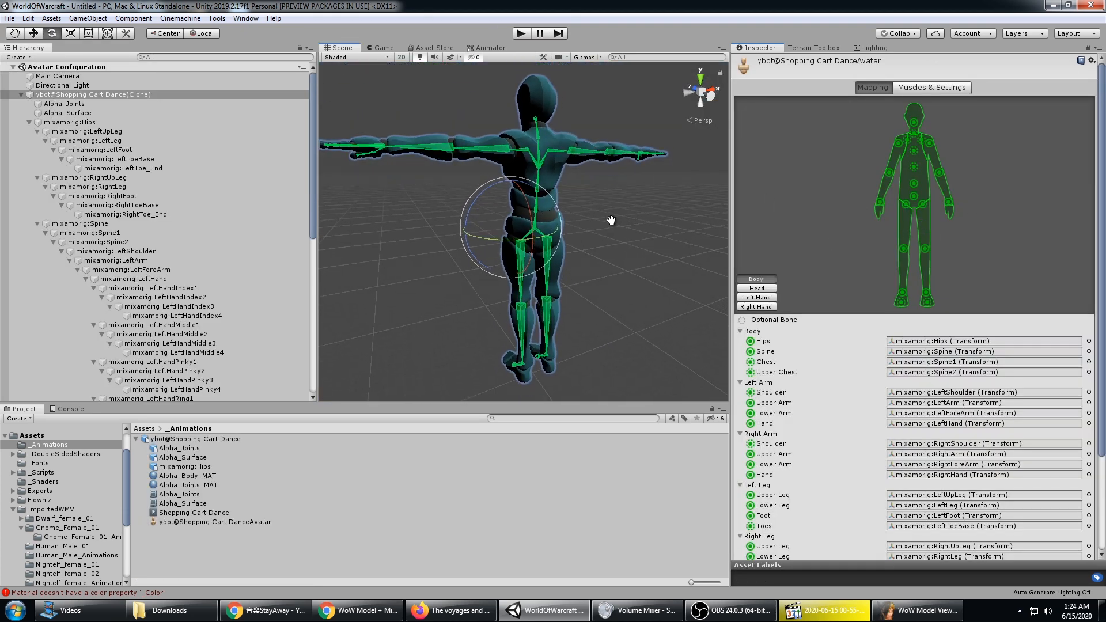
{"action": "scroll", "coordinate": [611, 220], "scroll_direction": "down", "scroll_amount": 5}
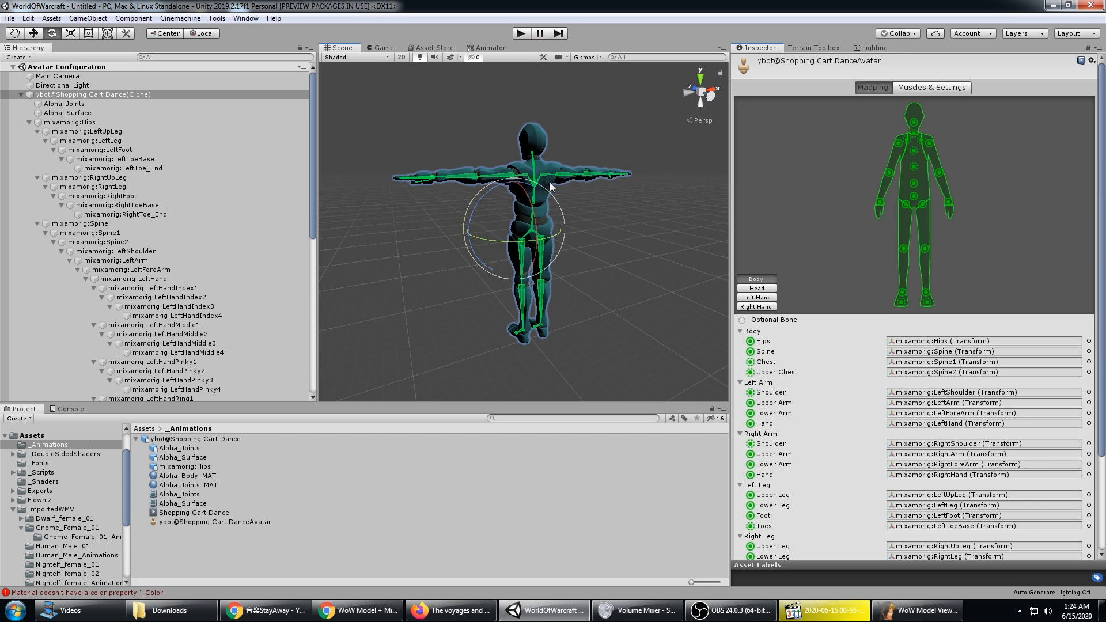
{"action": "scroll", "coordinate": [997, 454], "scroll_direction": "down", "scroll_amount": 5}
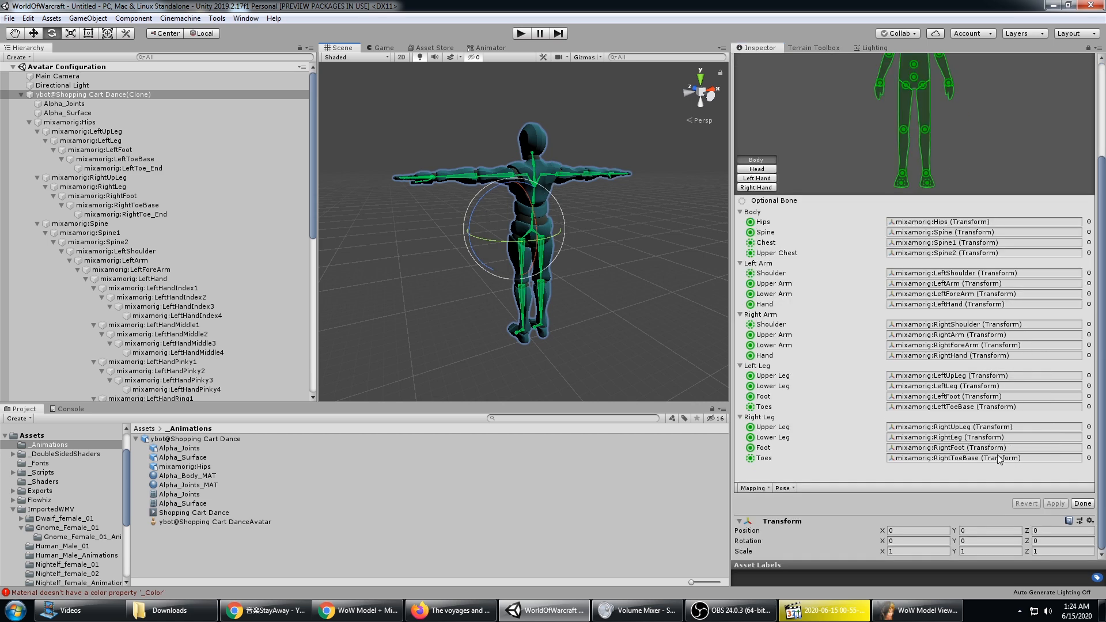
{"action": "scroll", "coordinate": [938, 409], "scroll_direction": "up", "scroll_amount": 4}
{"action": "scroll", "coordinate": [938, 409], "scroll_direction": "down", "scroll_amount": 4}
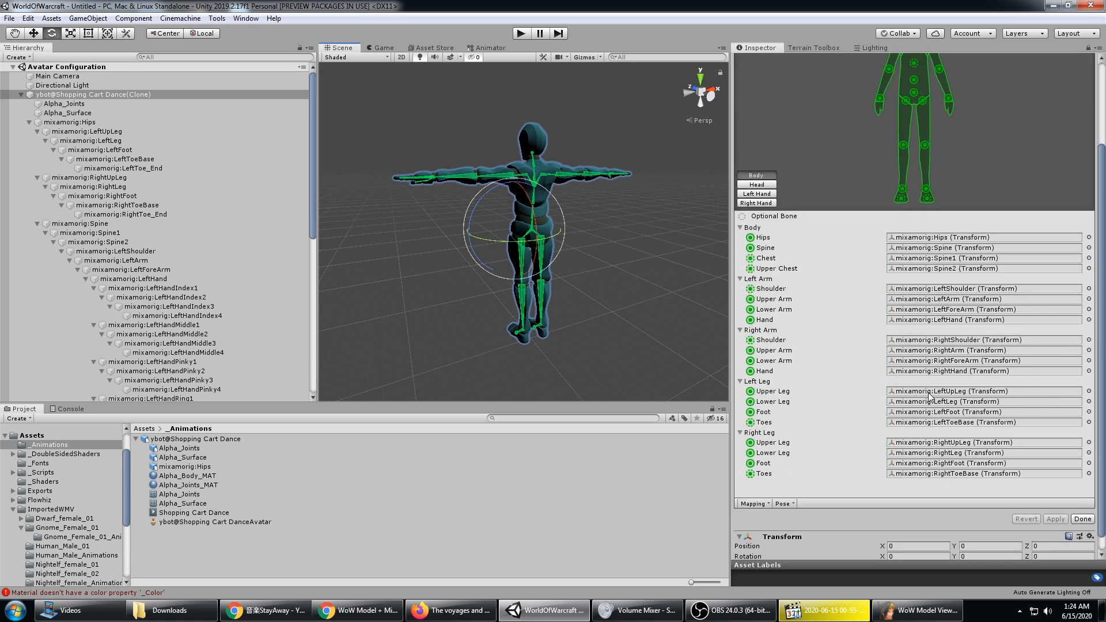
{"action": "scroll", "coordinate": [936, 403], "scroll_direction": "up", "scroll_amount": 4}
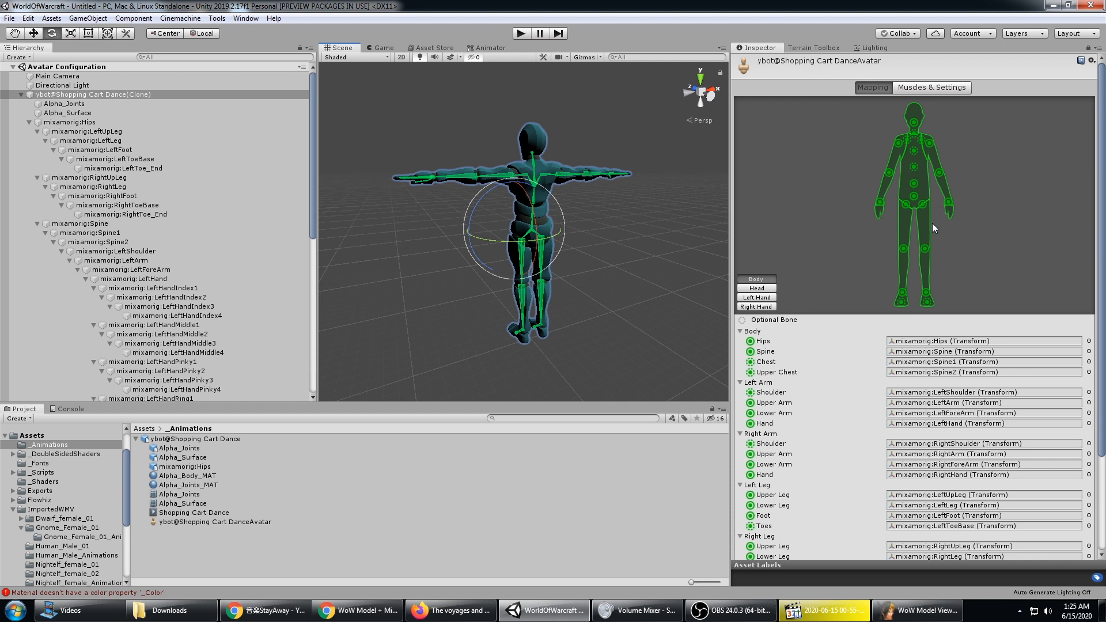
{"action": "scroll", "coordinate": [973, 342], "scroll_direction": "down", "scroll_amount": 3}
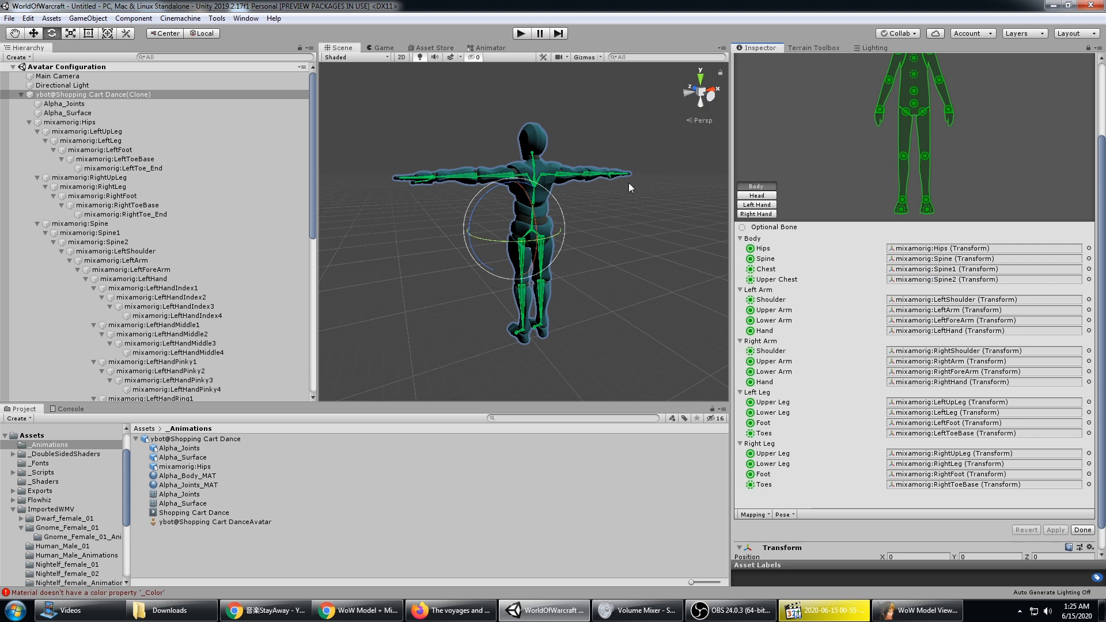
{"action": "scroll", "coordinate": [841, 170], "scroll_direction": "up", "scroll_amount": 3}
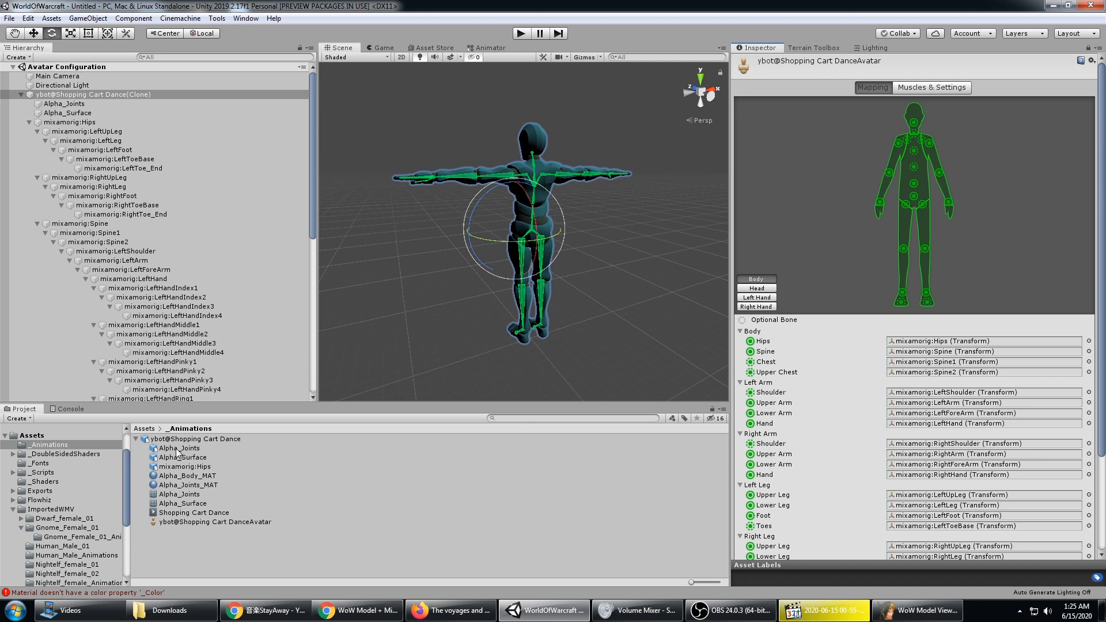
- Add the Shopping Cart Dance animation as a state in Gnome_Female_AC's Base Layer and set it as the layer default state
{"action": "left_click", "coordinate": [136, 439]}
{"action": "left_click", "coordinate": [490, 48]}
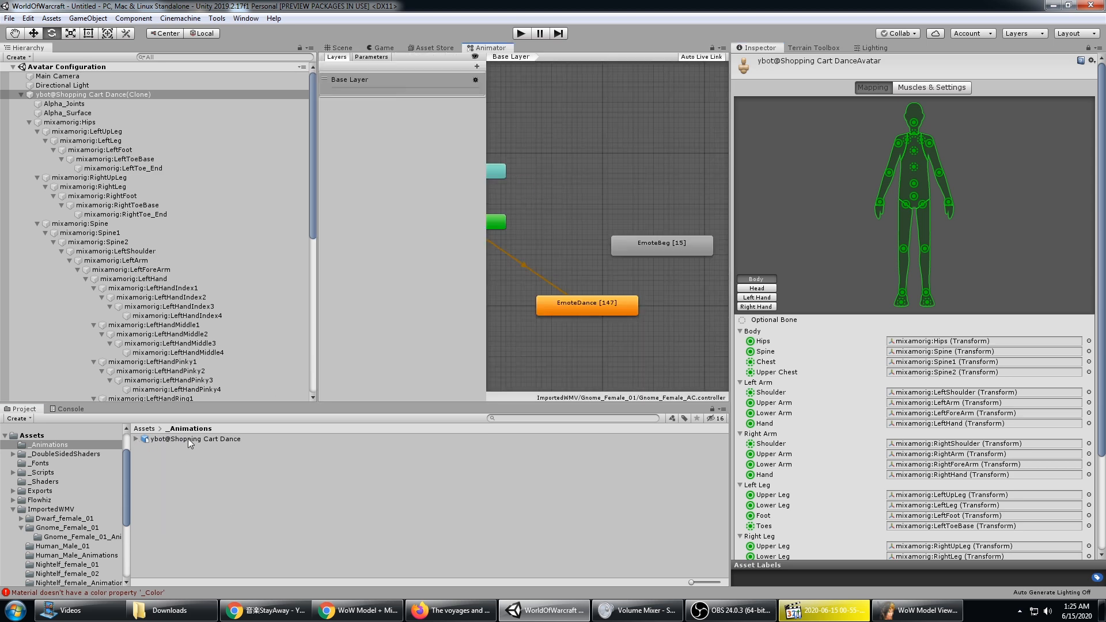
{"action": "left_click_drag", "start_coordinate": [188, 438], "coordinate": [596, 170]}
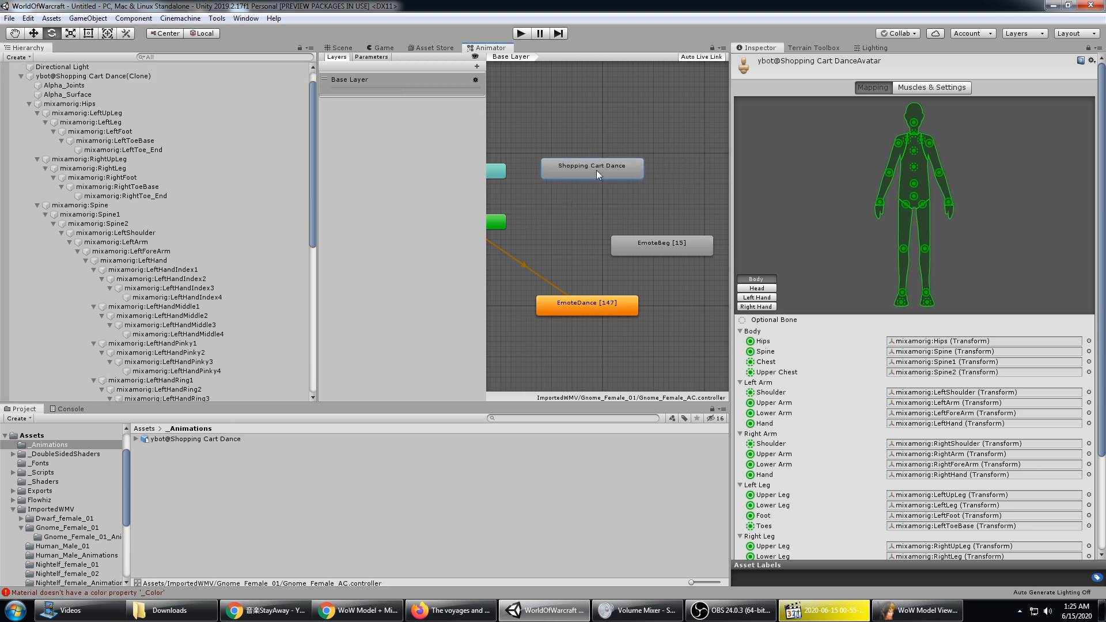
{"action": "right_click", "coordinate": [596, 171]}
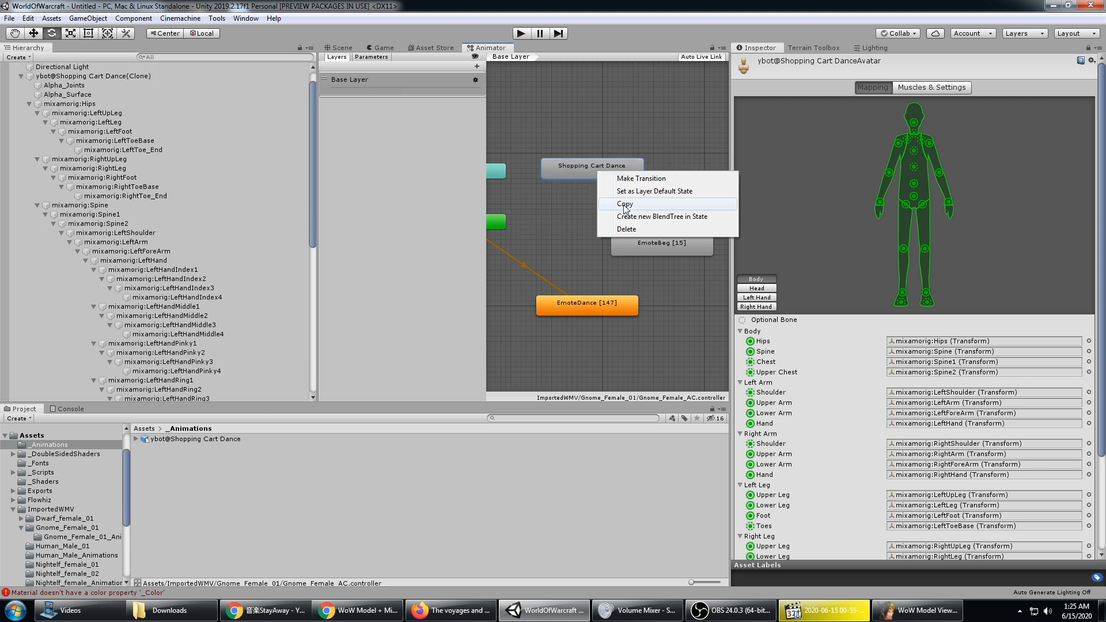
{"action": "left_click", "coordinate": [663, 193]}
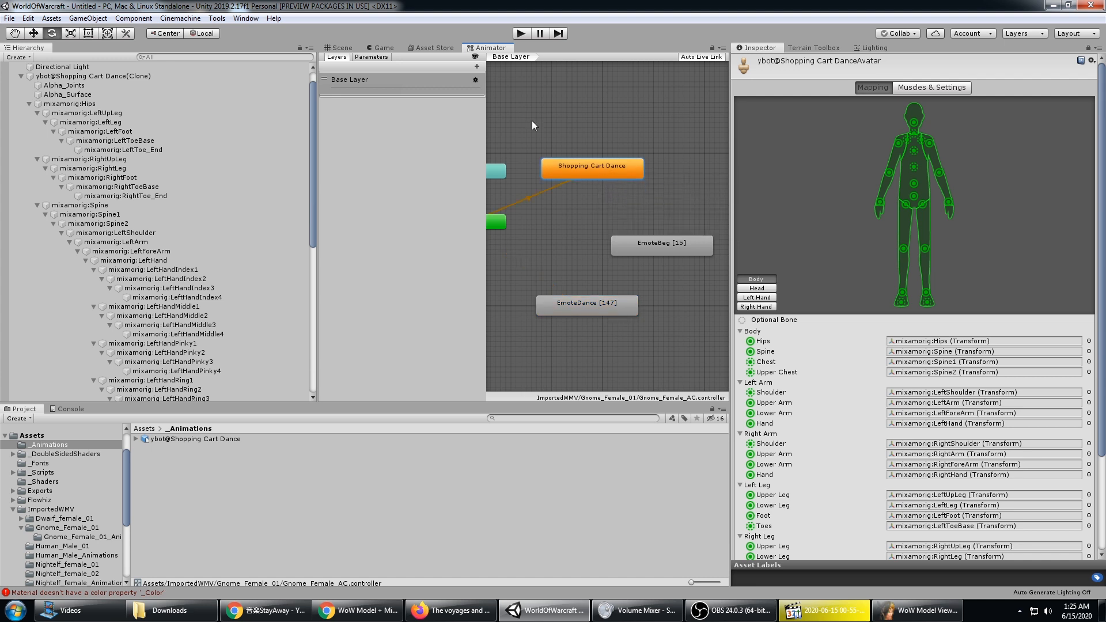
- Run the avatar configuration scene, check the ybot model in the Scene view, and stop playback
{"action": "left_click", "coordinate": [520, 35]}
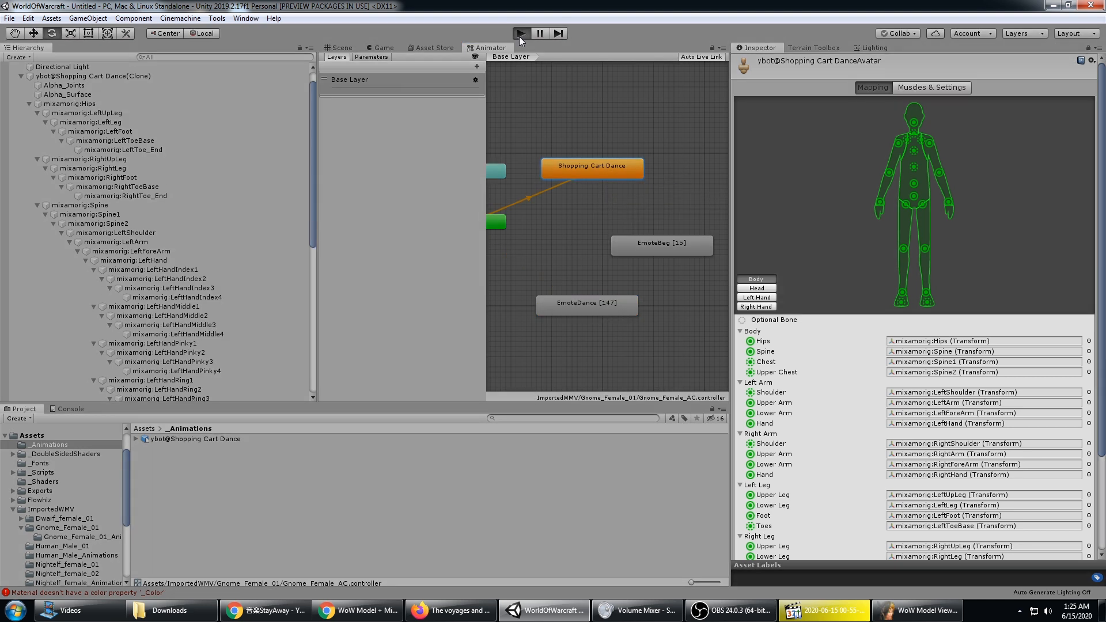
{"action": "left_click", "coordinate": [334, 49]}
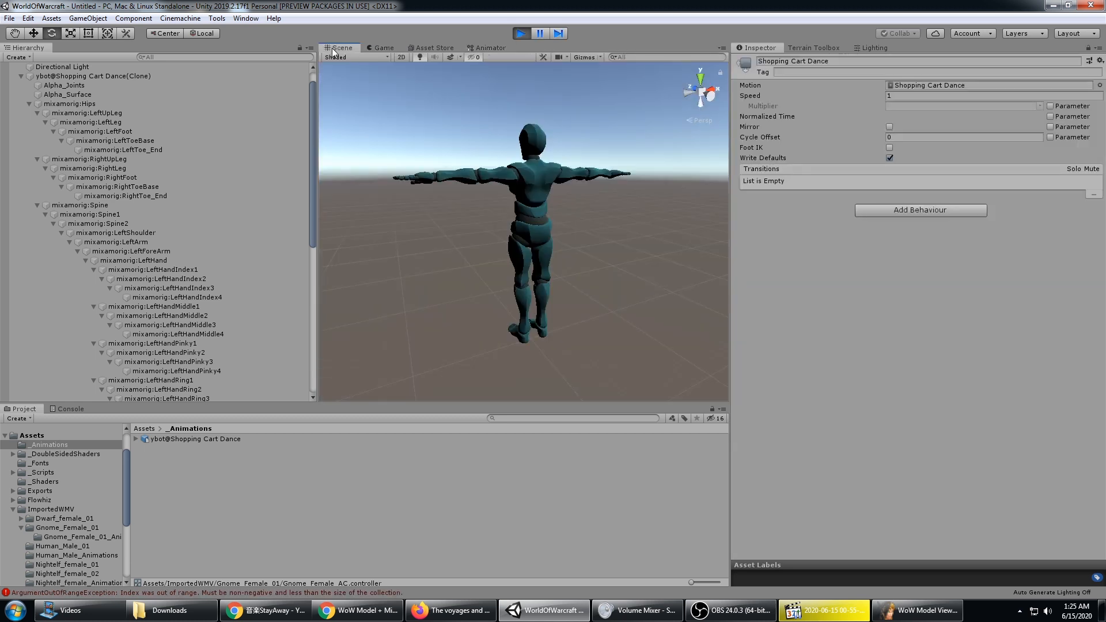
{"action": "left_click", "coordinate": [520, 34]}
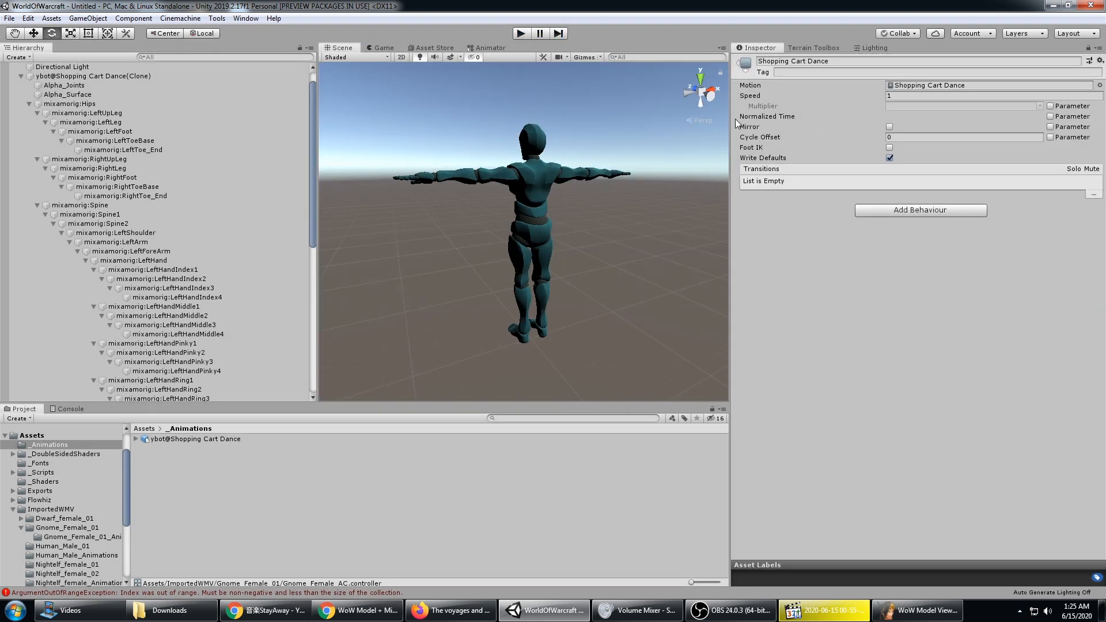
{"action": "left_click", "coordinate": [814, 48]}
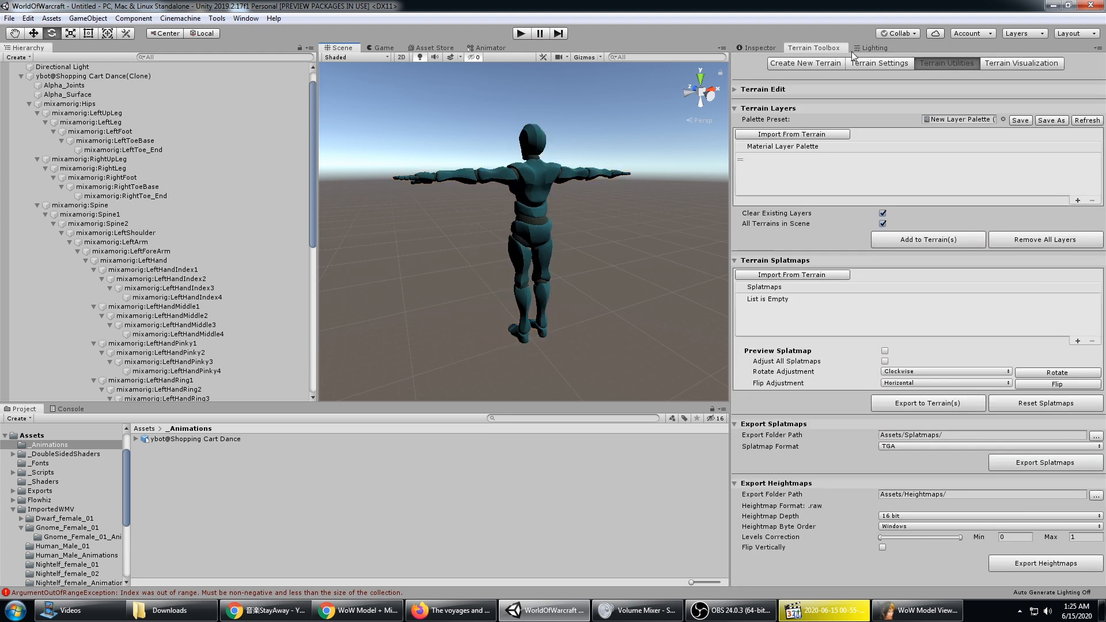
{"action": "left_click", "coordinate": [751, 48]}
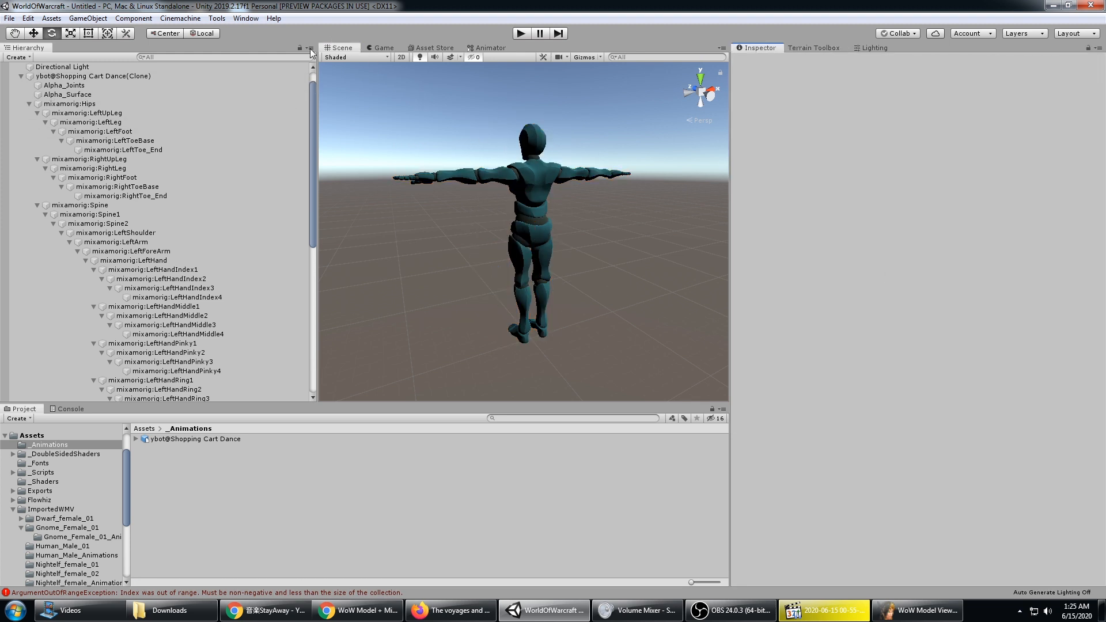
- Reopen the avatar configuration from the ybot@Shopping Cart Dance rig settings and finish it without changes
{"action": "left_click", "coordinate": [105, 75]}
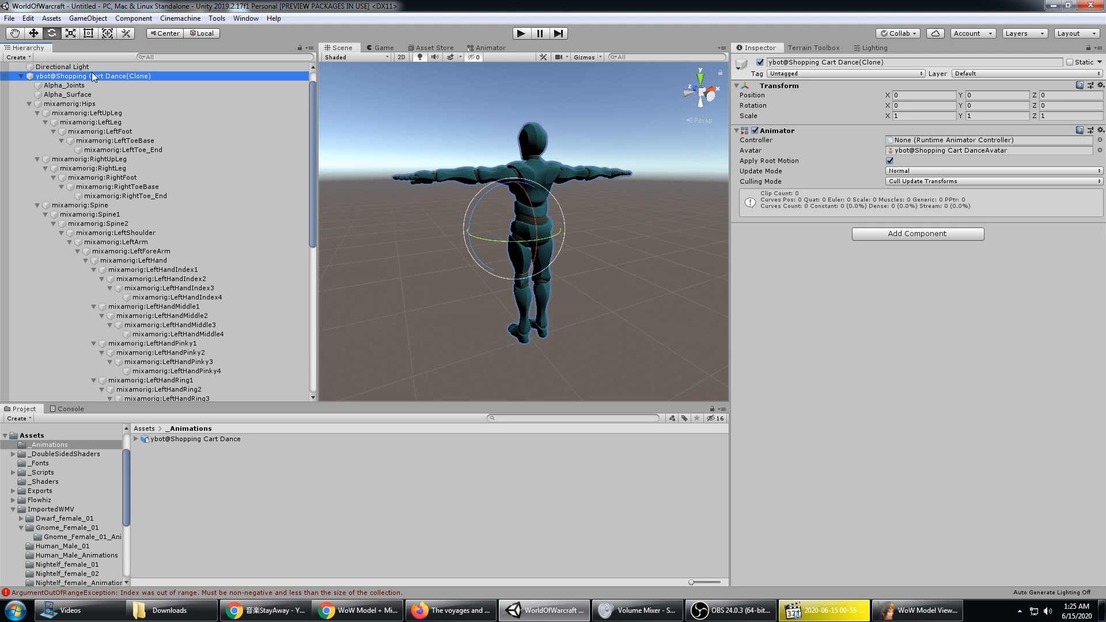
{"action": "left_click", "coordinate": [219, 439]}
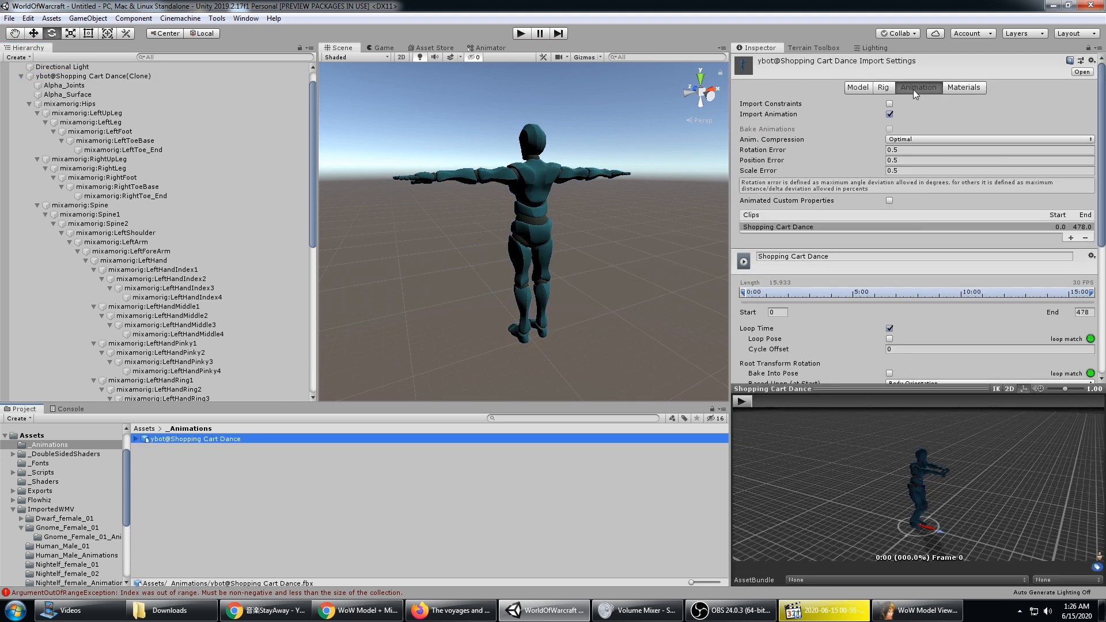
{"action": "left_click", "coordinate": [883, 87]}
{"action": "left_click", "coordinate": [1073, 129]}
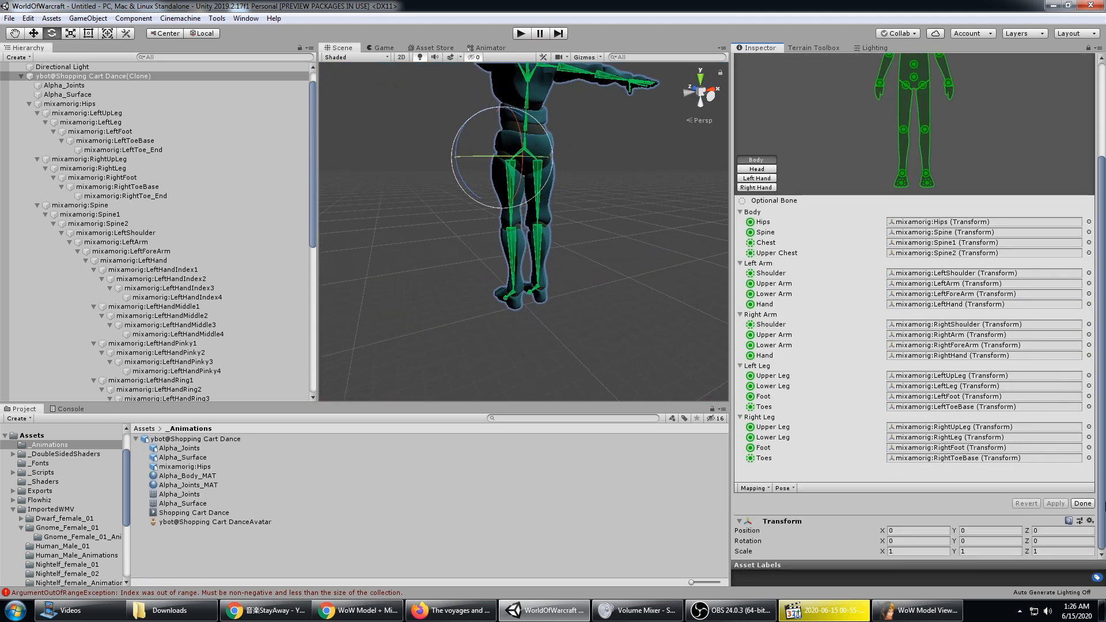
{"action": "left_click", "coordinate": [1083, 504]}
- Filter the project assets by the Scene type and open SampleScene
{"action": "left_click", "coordinate": [58, 76]}
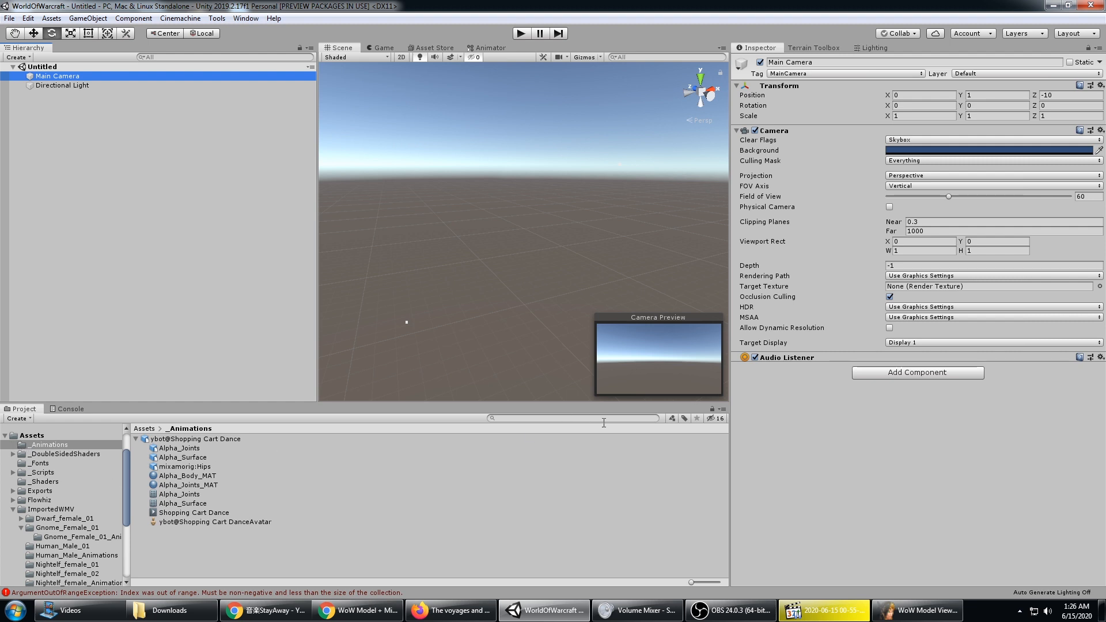
{"action": "left_click", "coordinate": [673, 417]}
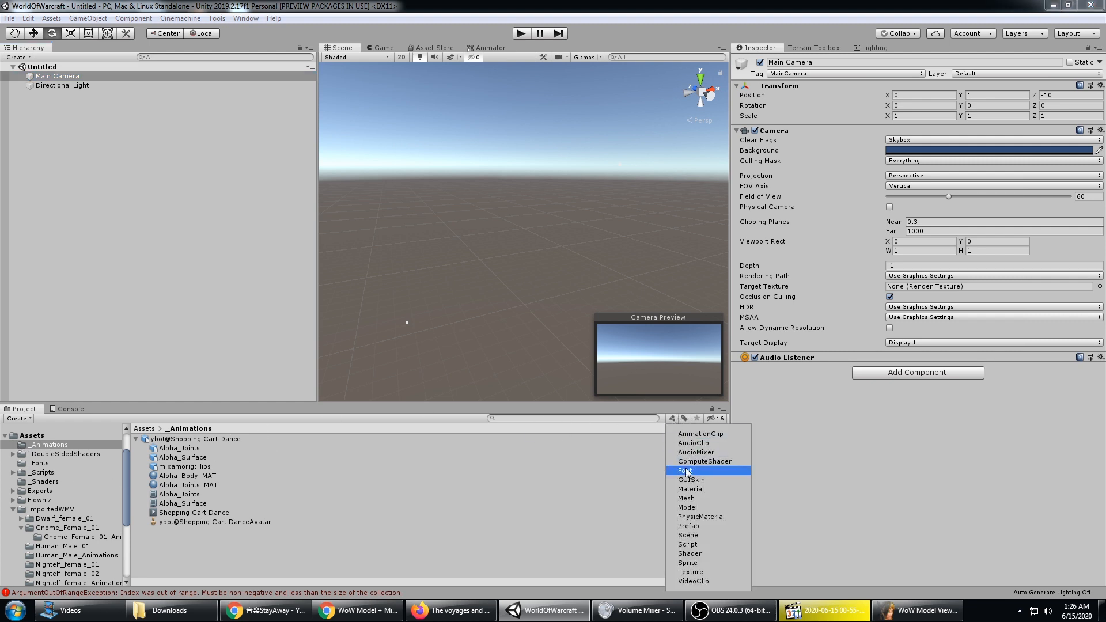
{"action": "left_click", "coordinate": [702, 535]}
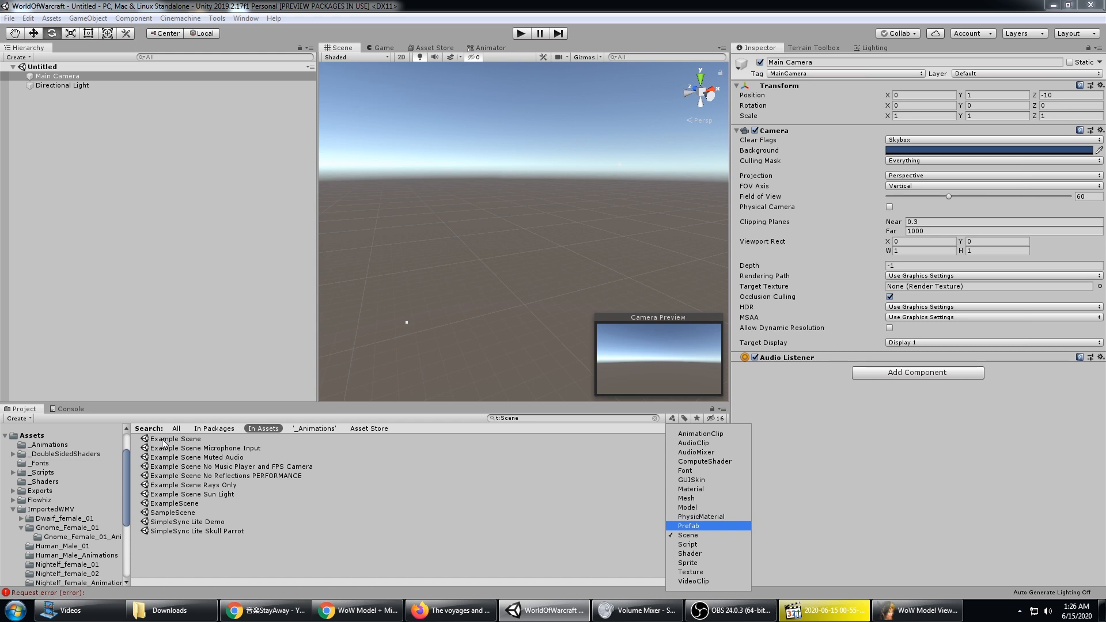
{"action": "double_click", "coordinate": [199, 512]}
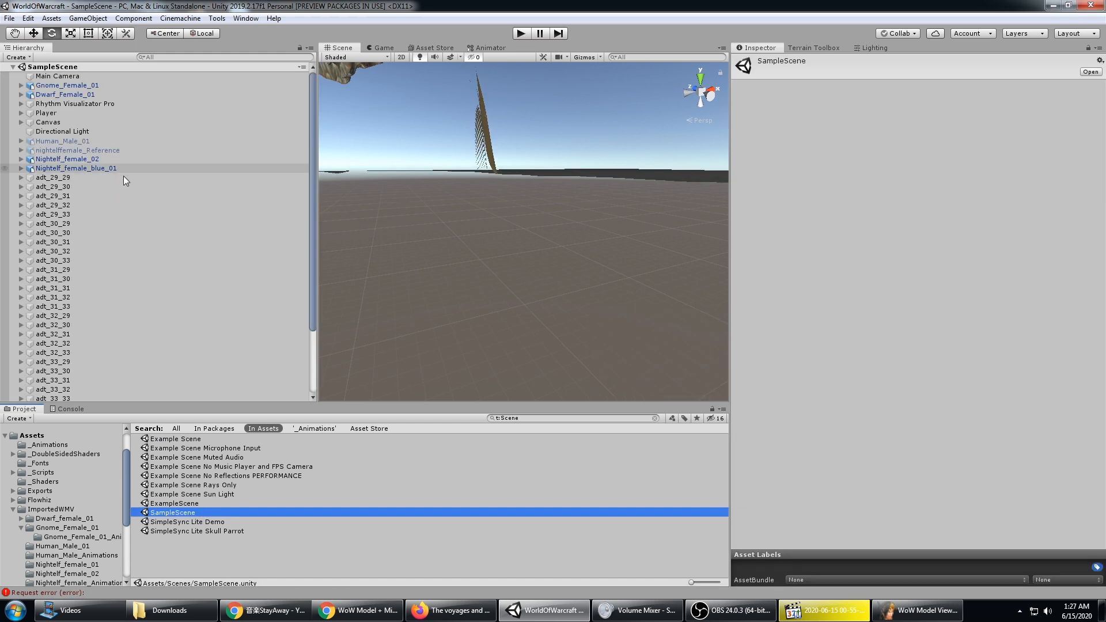
- Select Gnome_Female_01, check the Shopping Cart Dance state in its animator graph, and return to the Scene view
{"action": "left_click", "coordinate": [67, 86]}
{"action": "left_click", "coordinate": [487, 48]}
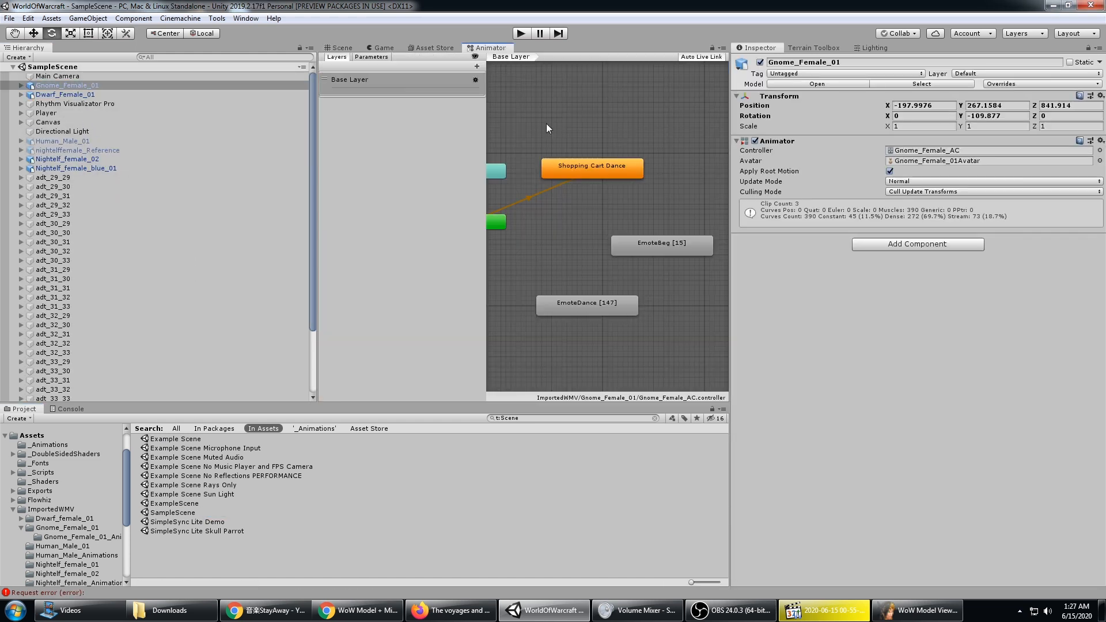
{"action": "mouse_move", "coordinate": [616, 176]}
{"action": "left_mouse_down"}
{"action": "mouse_move", "coordinate": [649, 164]}
{"action": "mouse_move", "coordinate": [630, 168]}
{"action": "left_mouse_up"}
{"action": "left_click", "coordinate": [346, 49]}
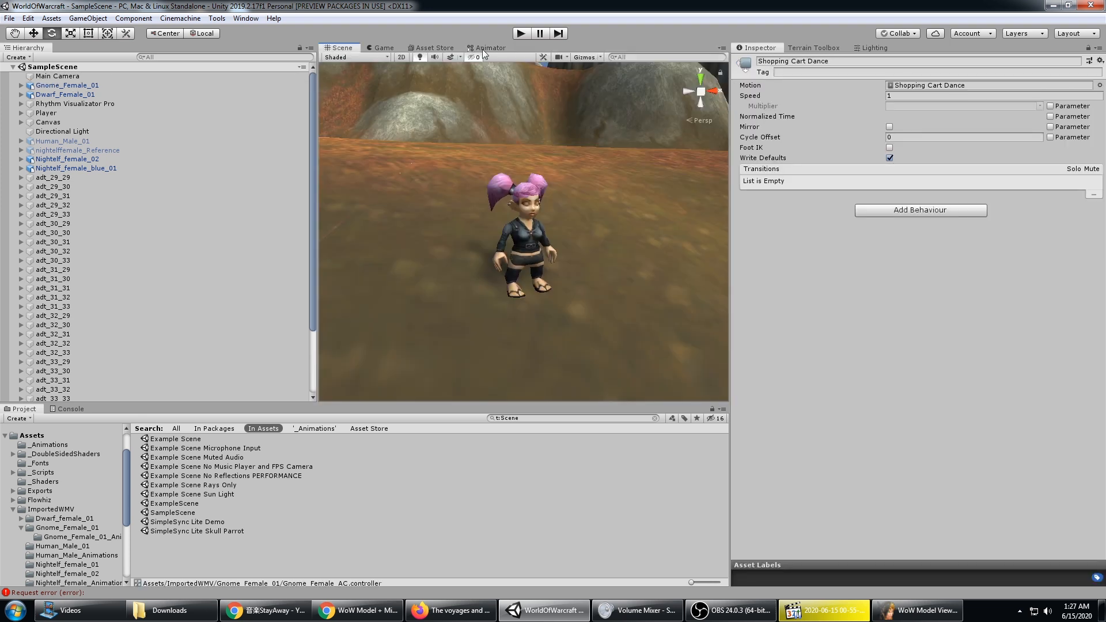
- Run the scene and watch the gnome perform the Shopping Cart Dance in the Scene view
{"action": "left_click", "coordinate": [520, 33]}
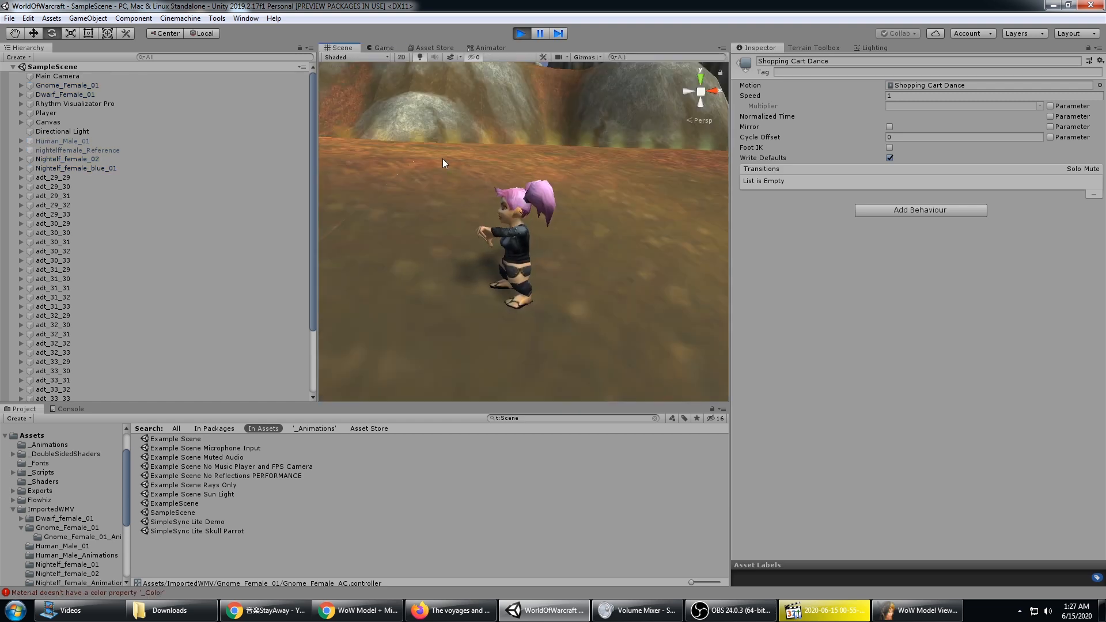
{"action": "left_click_drag", "start_coordinate": [443, 158], "coordinate": [592, 231], "text": "alt"}
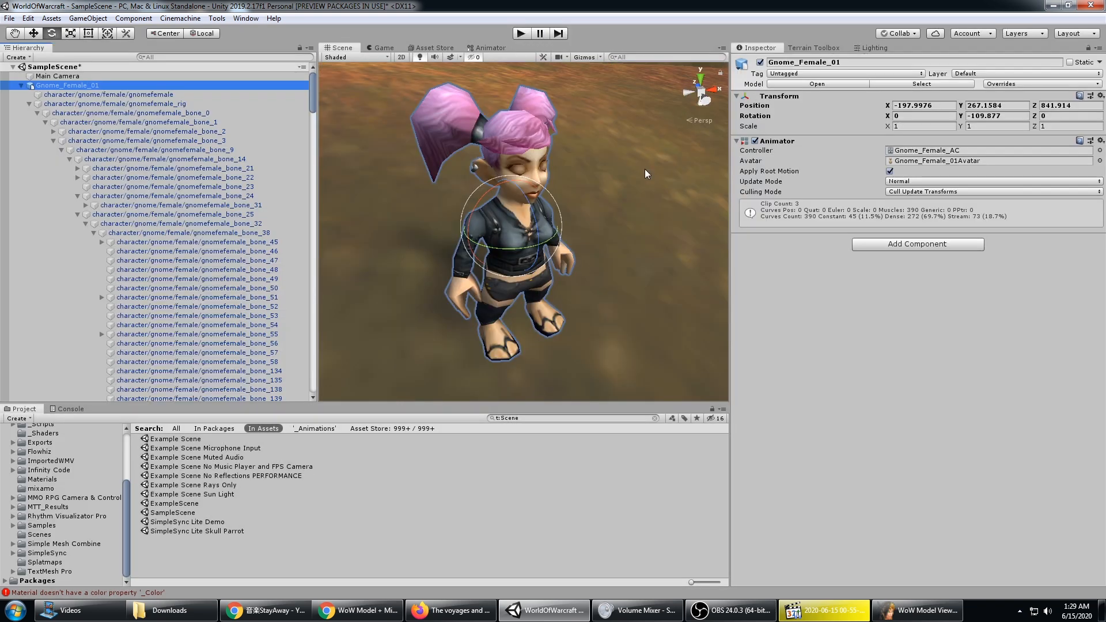
- Examine the gnomefemale mesh's material list and locate its Element 0 material, Gnome_Female_Body, in the project
{"action": "left_click", "coordinate": [81, 94]}
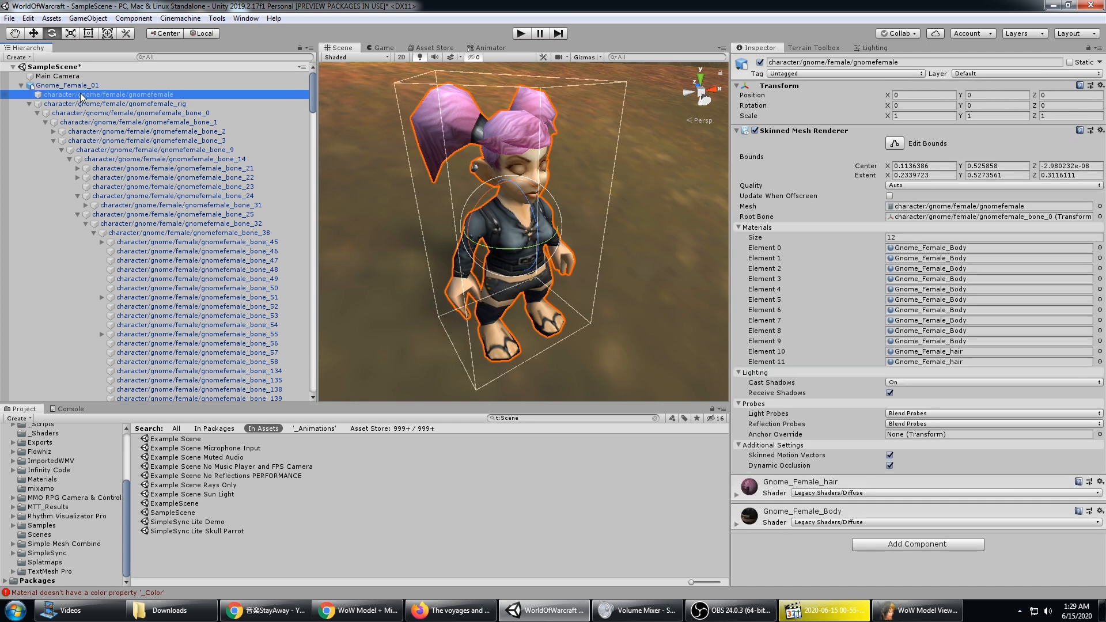
{"action": "left_click", "coordinate": [963, 249]}
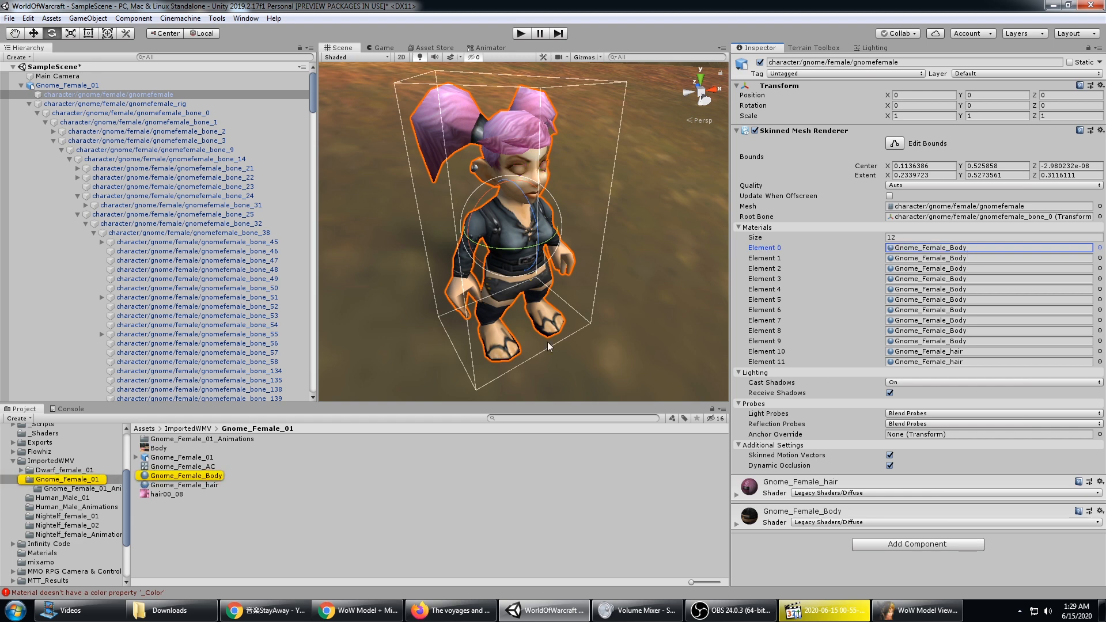
{"action": "left_click", "coordinate": [210, 477]}
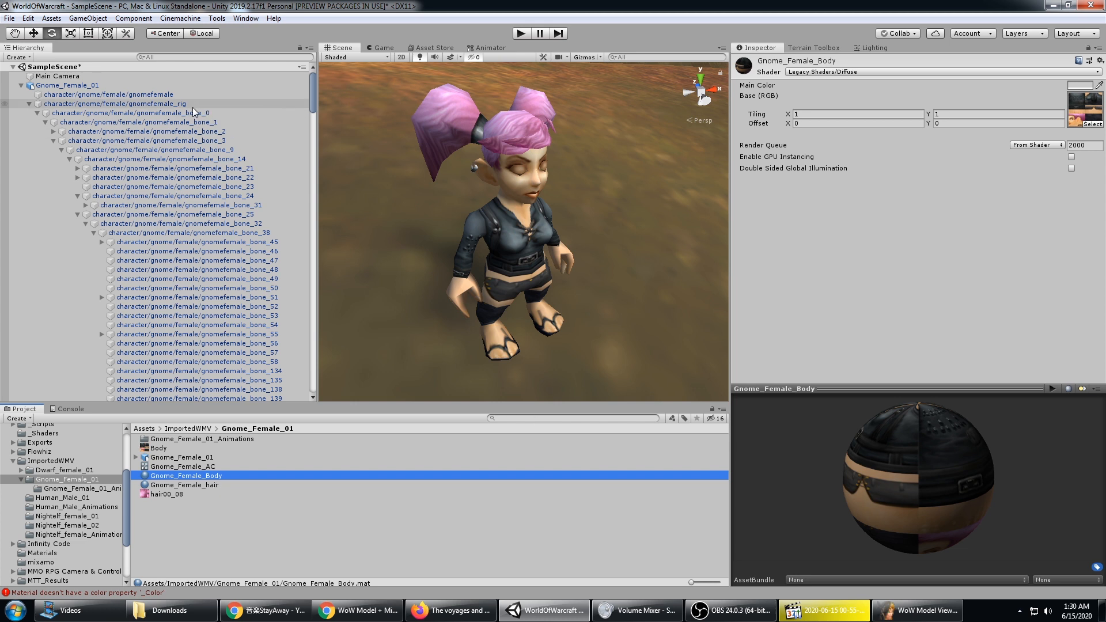
- Try the EyeInvisible material on Element 0 of the gnomefemale mesh and check the face
{"action": "left_click", "coordinate": [175, 96]}
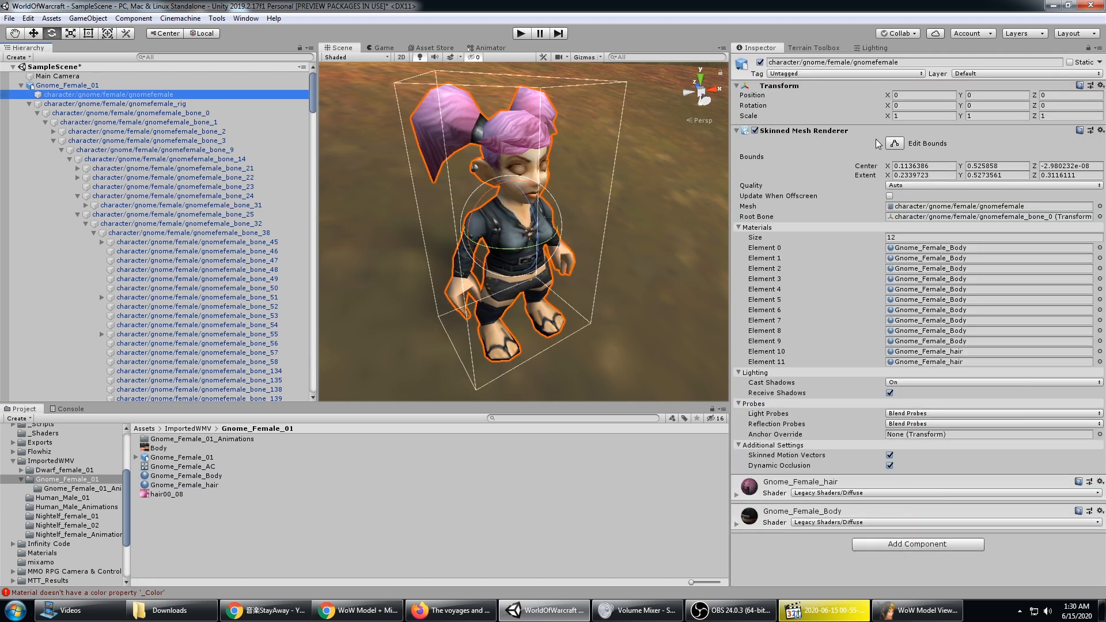
{"action": "left_click", "coordinate": [1099, 248]}
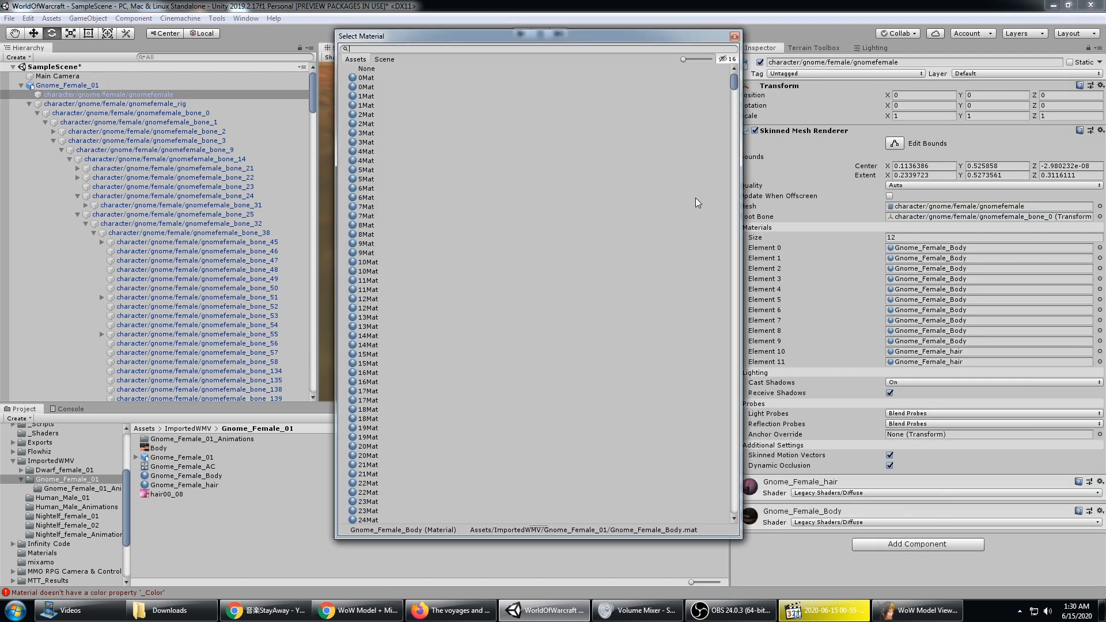
{"action": "type", "text": "invis"}
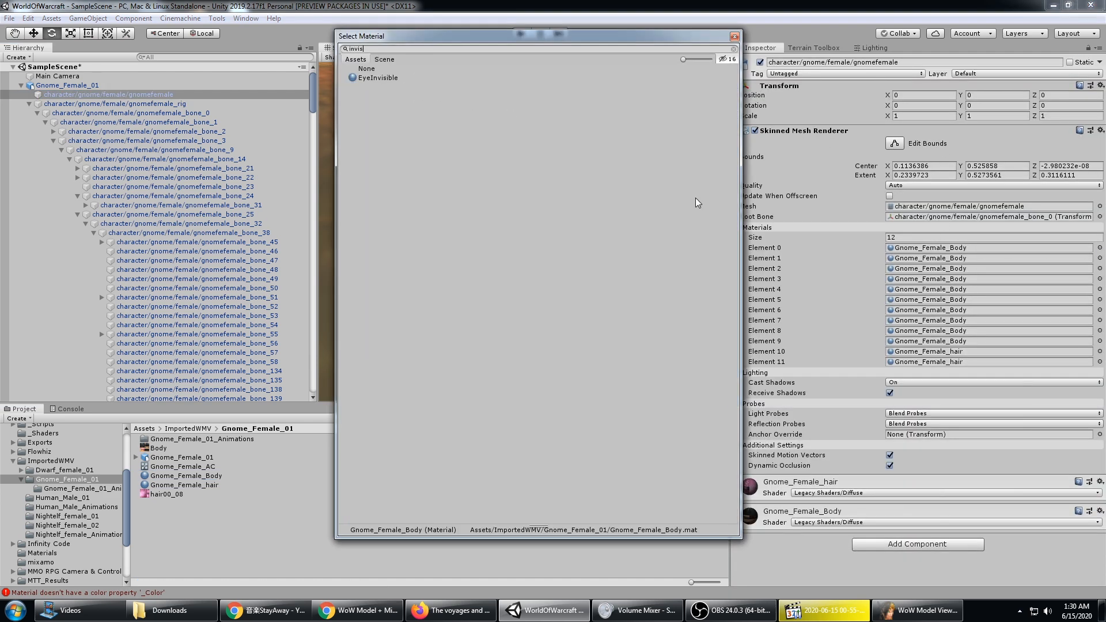
{"action": "left_click", "coordinate": [387, 79]}
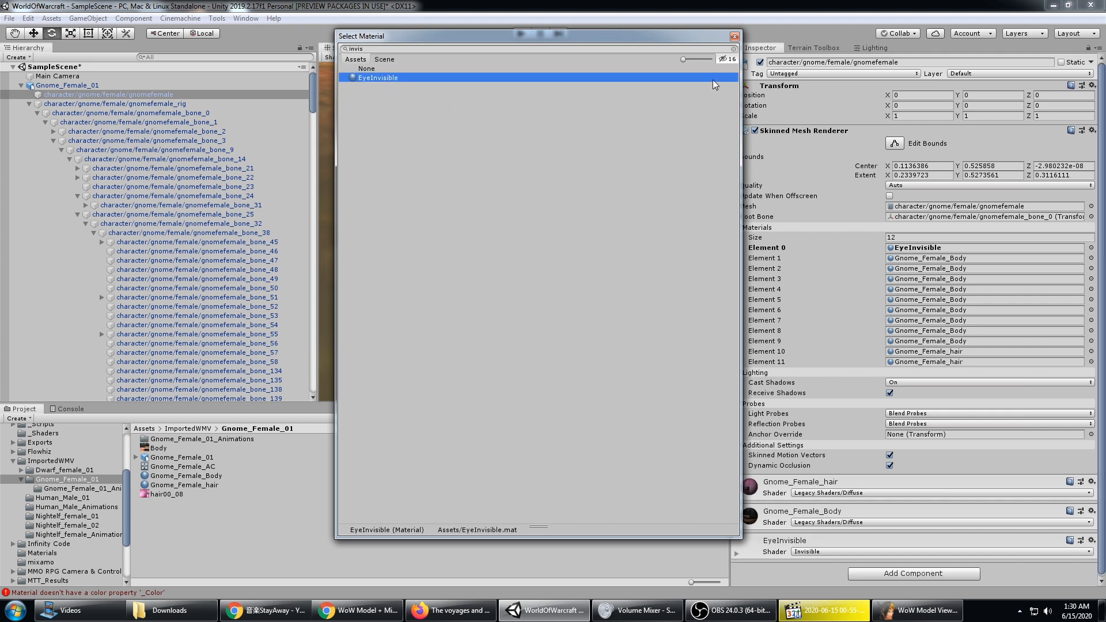
{"action": "left_click", "coordinate": [734, 36]}
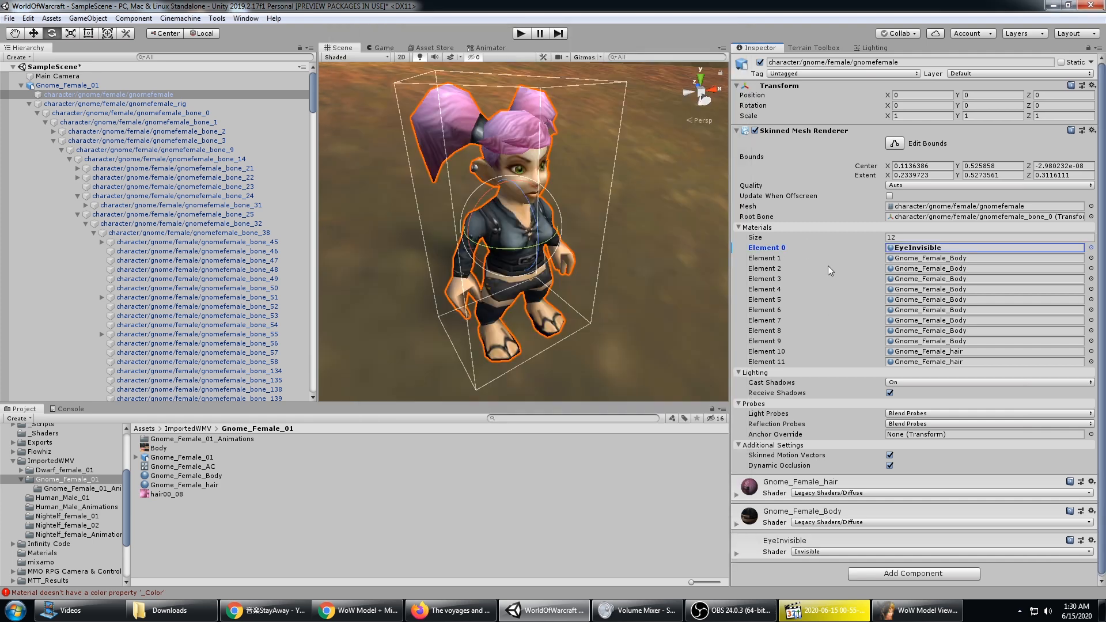
{"action": "left_click_drag", "start_coordinate": [592, 195], "coordinate": [655, 260], "text": "alt"}
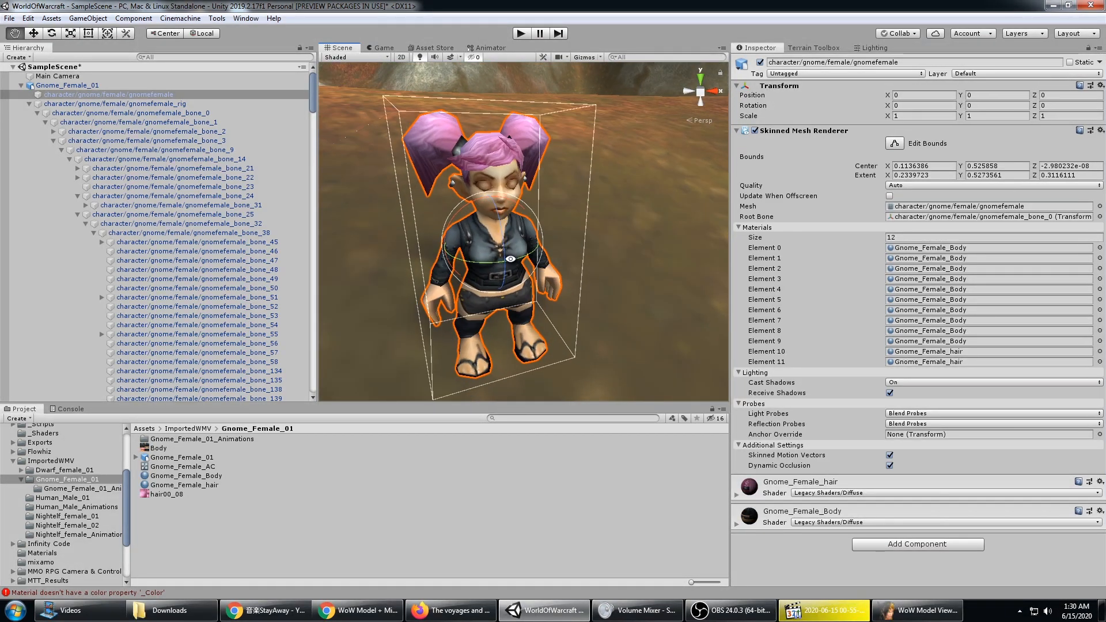
{"action": "left_click_drag", "start_coordinate": [414, 242], "coordinate": [397, 245], "text": "alt"}
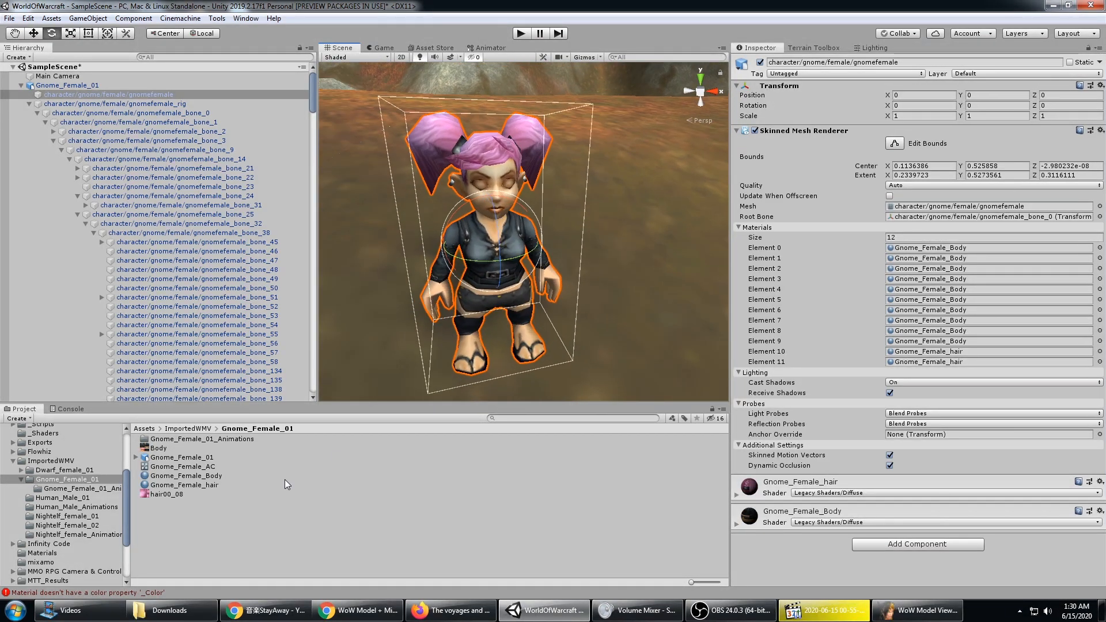
- Search the project assets for "eyeinv" and examine the EyeInvisible material's shader setting
{"action": "left_click", "coordinate": [537, 418]}
{"action": "type", "text": "eye"}
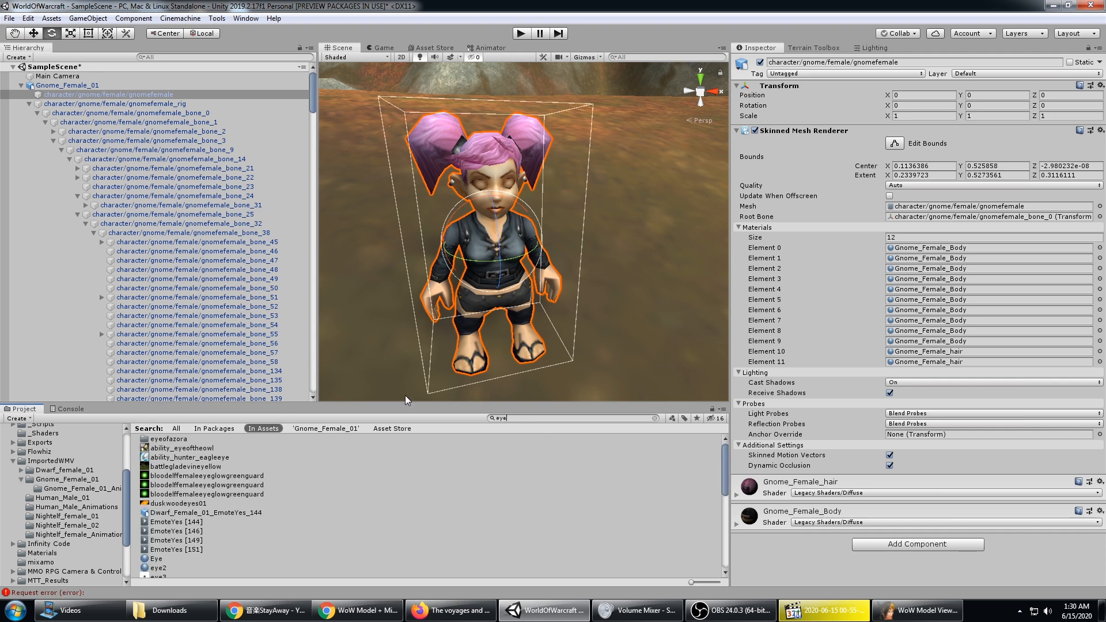
{"action": "type", "text": "inv"}
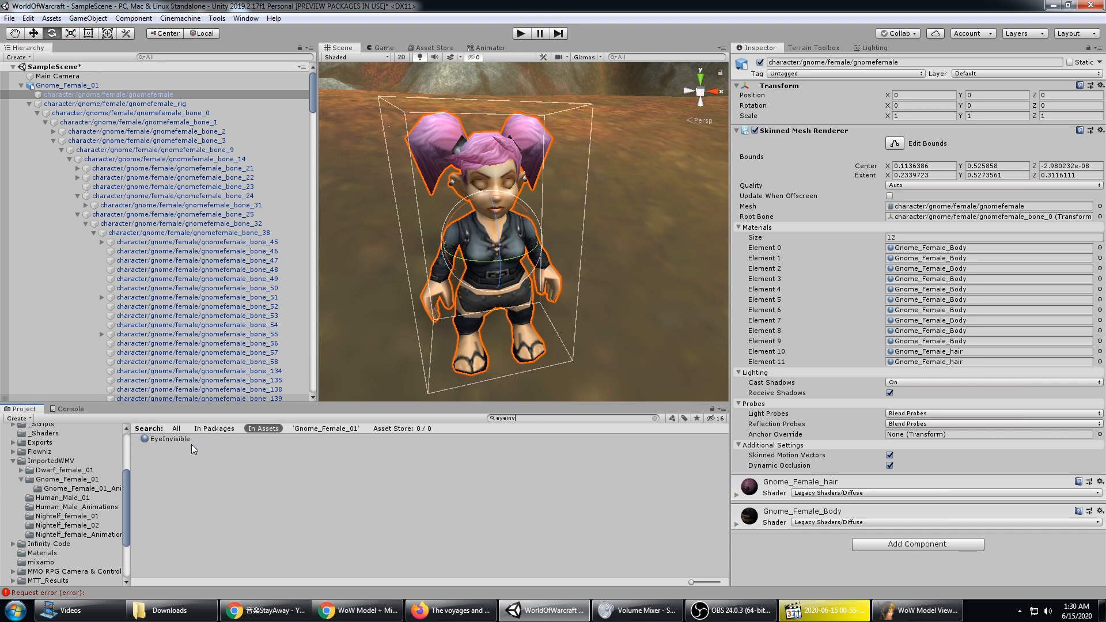
{"action": "left_click", "coordinate": [173, 439]}
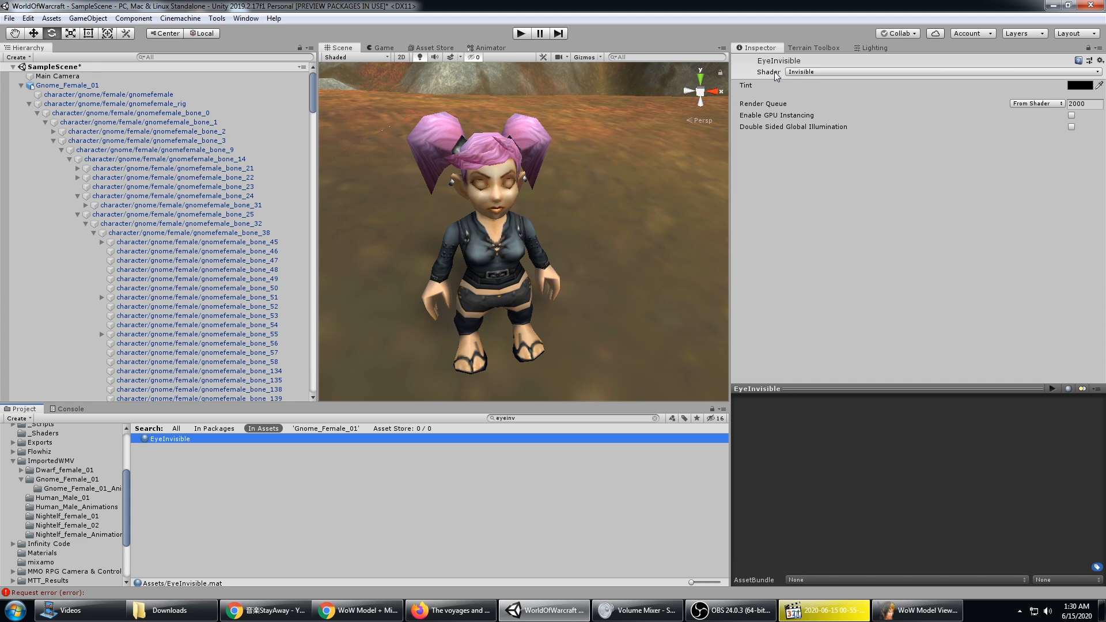
- Search the assets for "invis", review the Invisible shader's code in Visual Studio, and return to Unity
{"action": "left_click", "coordinate": [526, 418]}
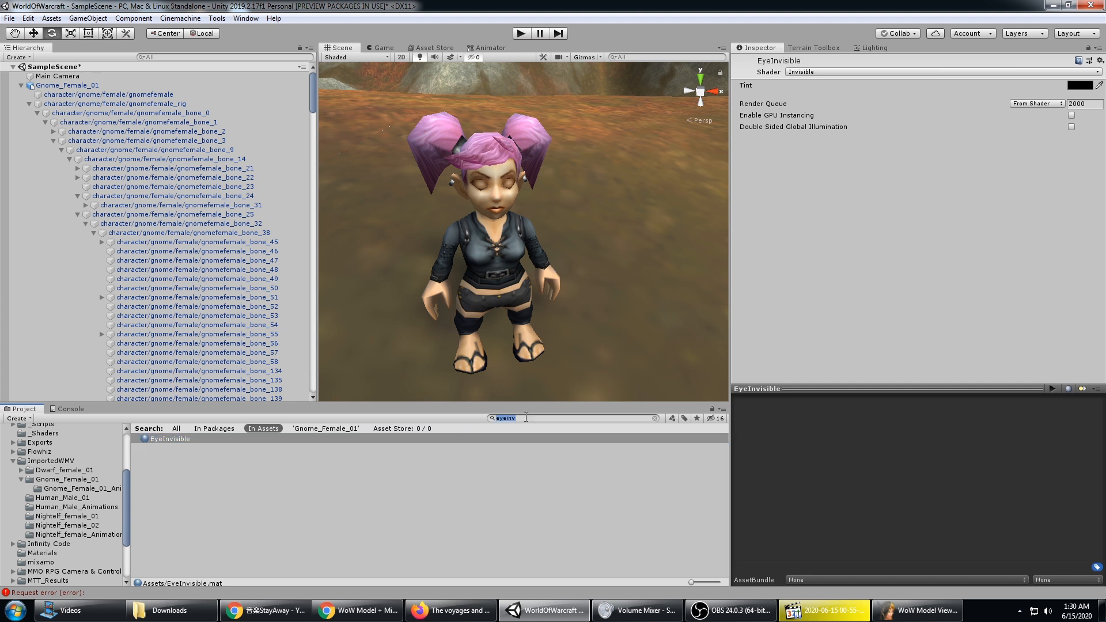
{"action": "type", "text": "inv"}
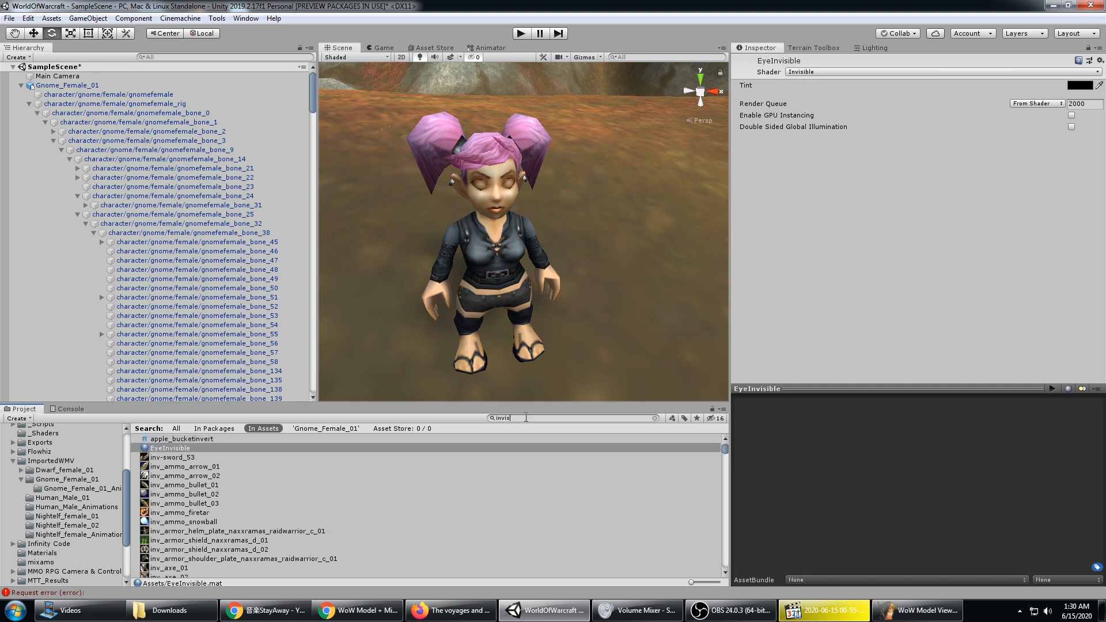
{"action": "left_click", "coordinate": [162, 449]}
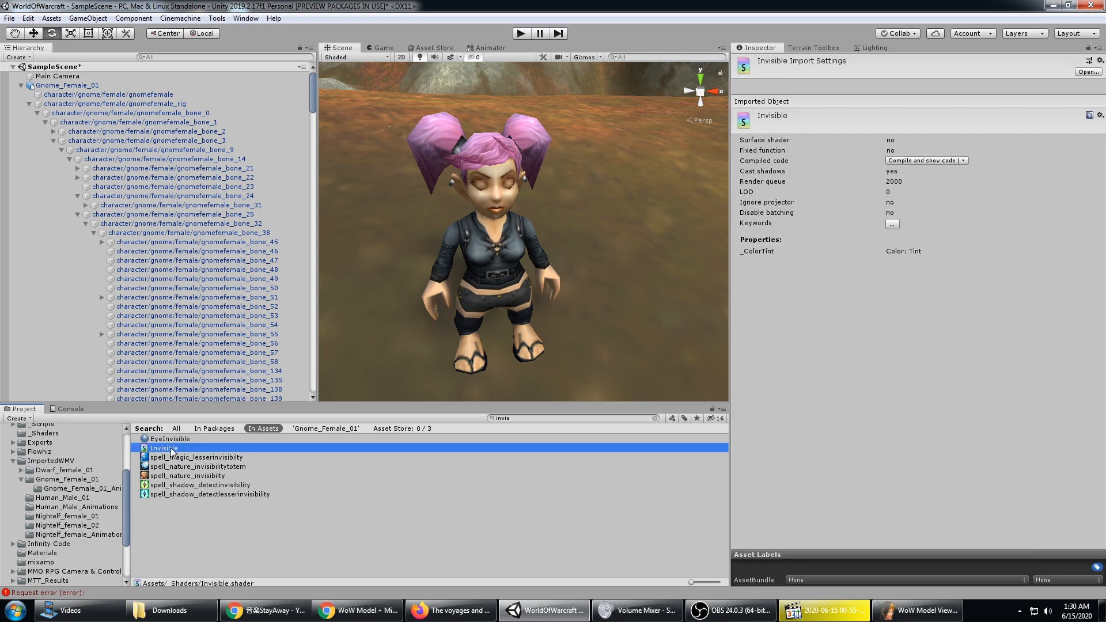
{"action": "double_click", "coordinate": [172, 453]}
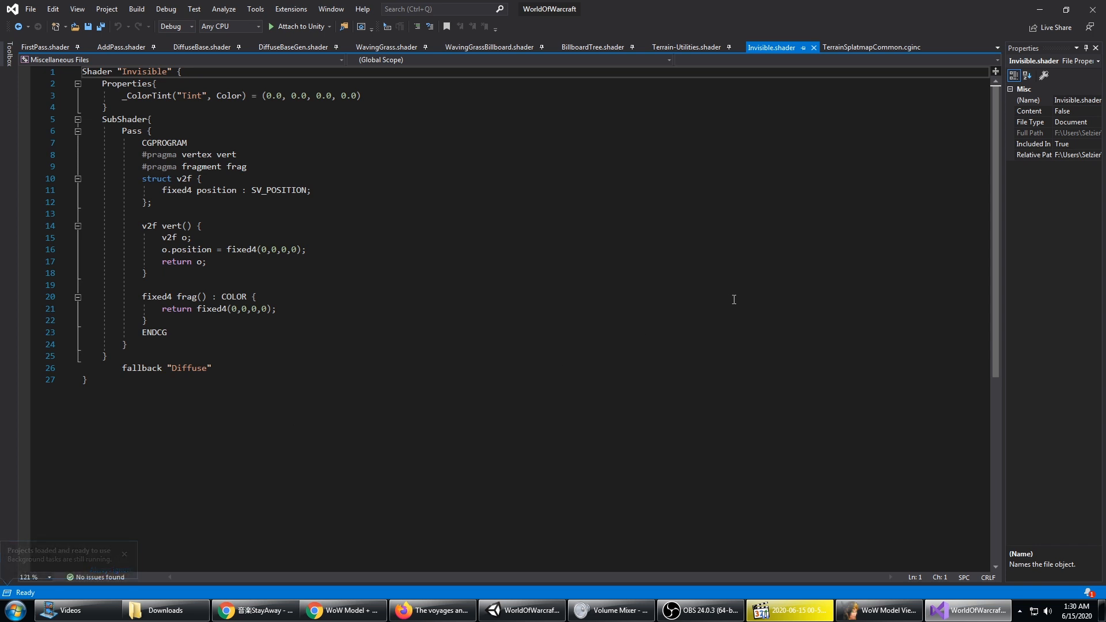
{"action": "left_click", "coordinate": [1037, 11]}
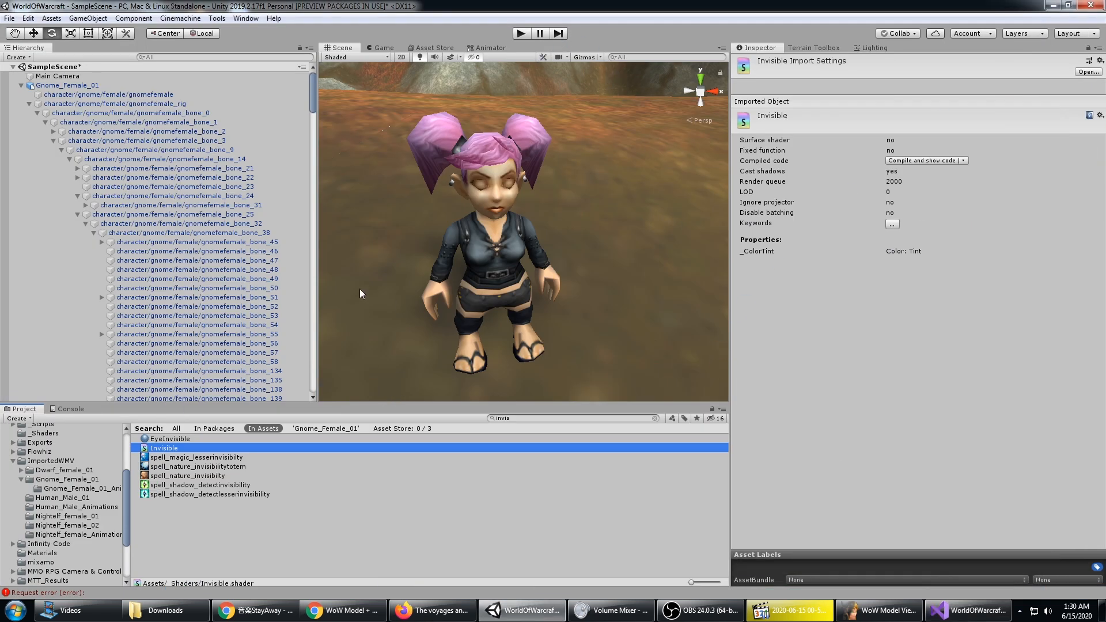
- Return to the Gnome_Female_01 asset folder and inspect the Gnome_Female_Body material and the Gnome_Female_01 model
{"action": "left_click", "coordinate": [72, 489]}
{"action": "left_click", "coordinate": [70, 480]}
{"action": "left_click", "coordinate": [213, 475]}
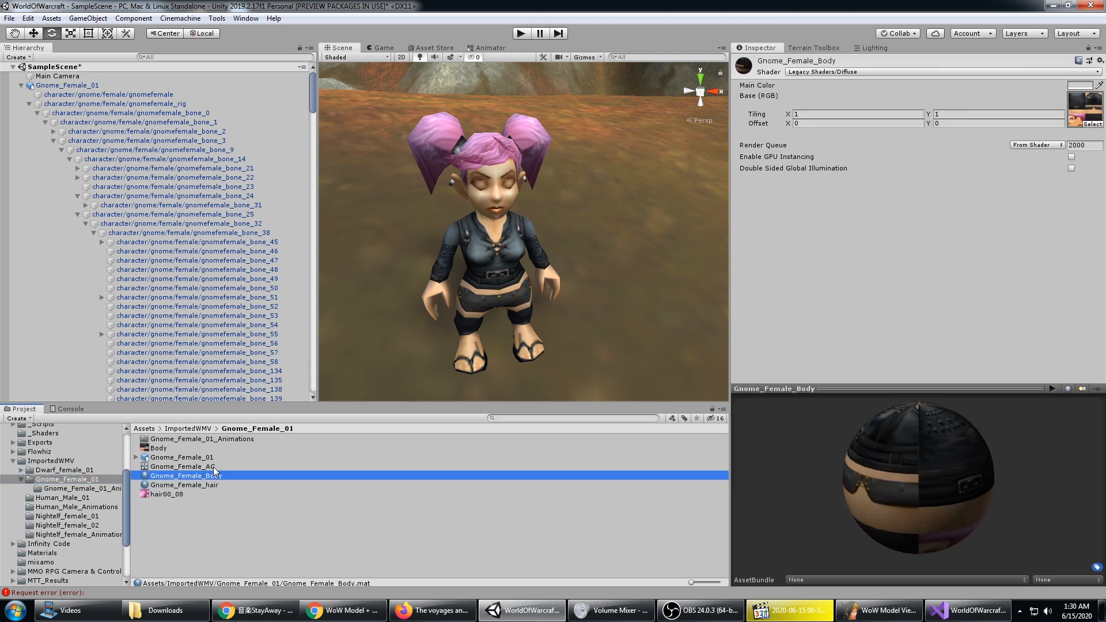
{"action": "key", "text": "Up"}
{"action": "key", "text": "Up"}
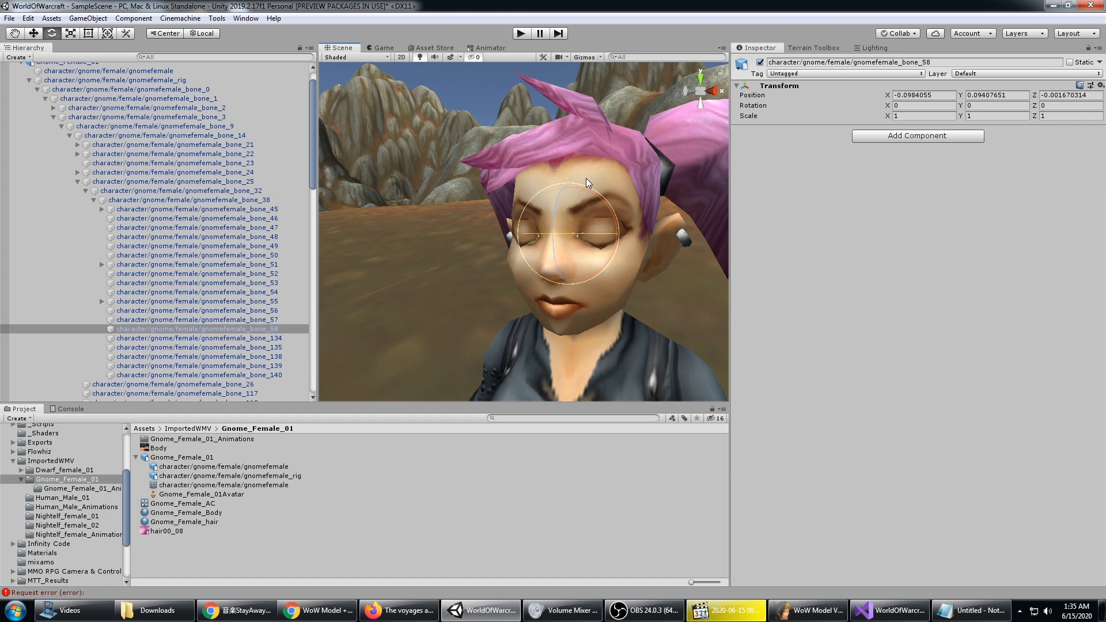
- Try rotating gnomefemale_bone_58 and gnomefemale_bone_134 to see which one moves the eyelids, undoing each rotation
{"action": "mouse_move", "coordinate": [559, 174]}
{"action": "left_mouse_down", "text": "alt"}
{"action": "mouse_move", "coordinate": [569, 221]}
{"action": "mouse_move", "coordinate": [568, 169]}
{"action": "left_mouse_up", "text": "alt"}
{"action": "key", "text": "ctrl+z"}
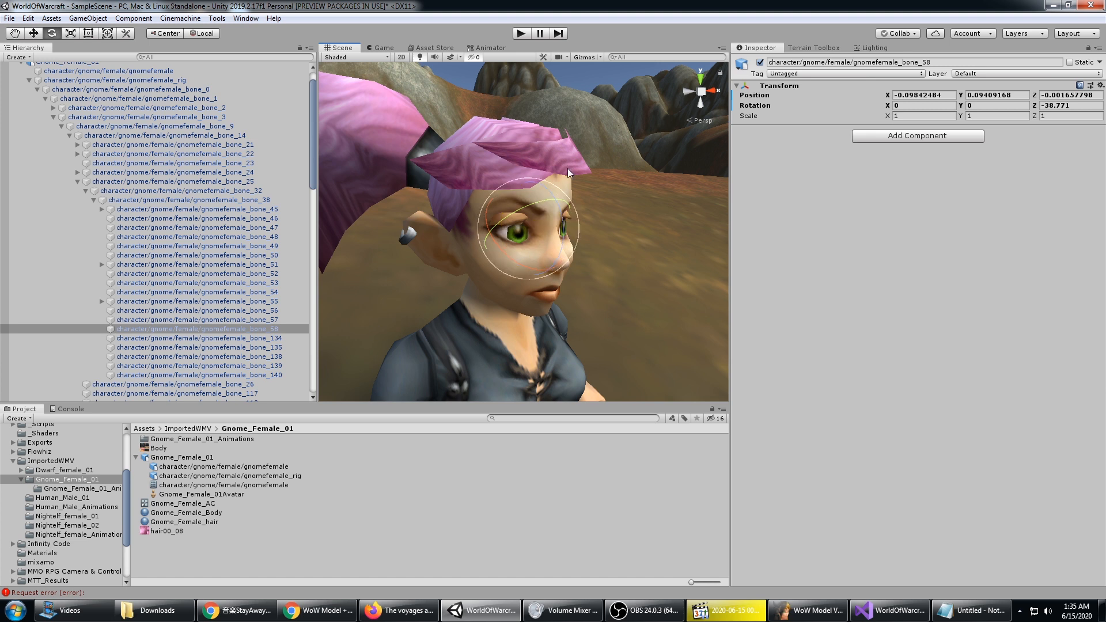
{"action": "left_click", "coordinate": [270, 338]}
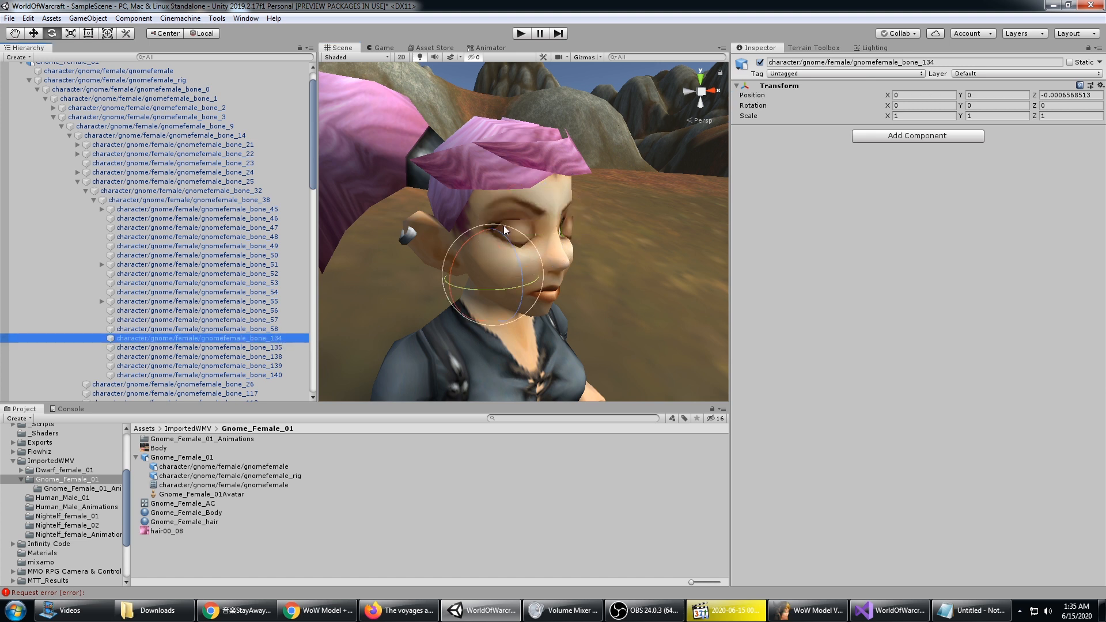
{"action": "left_click_drag", "start_coordinate": [522, 262], "coordinate": [648, 260]}
{"action": "key", "text": "ctrl+z"}
- Open the gnome's eyelids by rotating gnomefemale_bone_58 to about -70.57 on the Z axis
{"action": "left_click", "coordinate": [269, 329]}
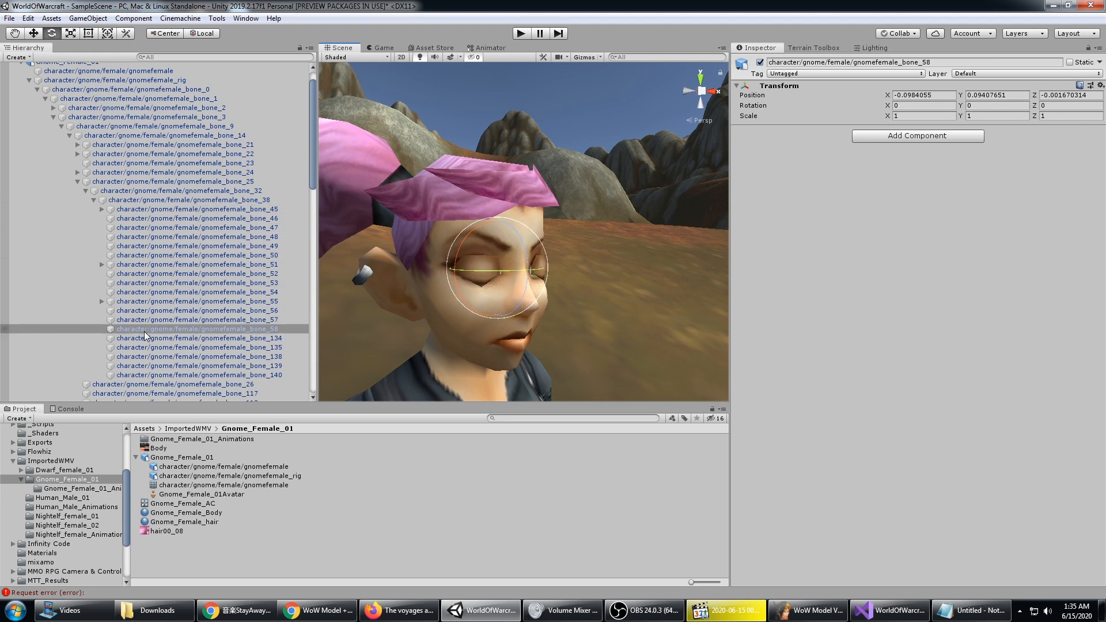
{"action": "left_click_drag", "start_coordinate": [379, 303], "coordinate": [593, 209], "text": "alt"}
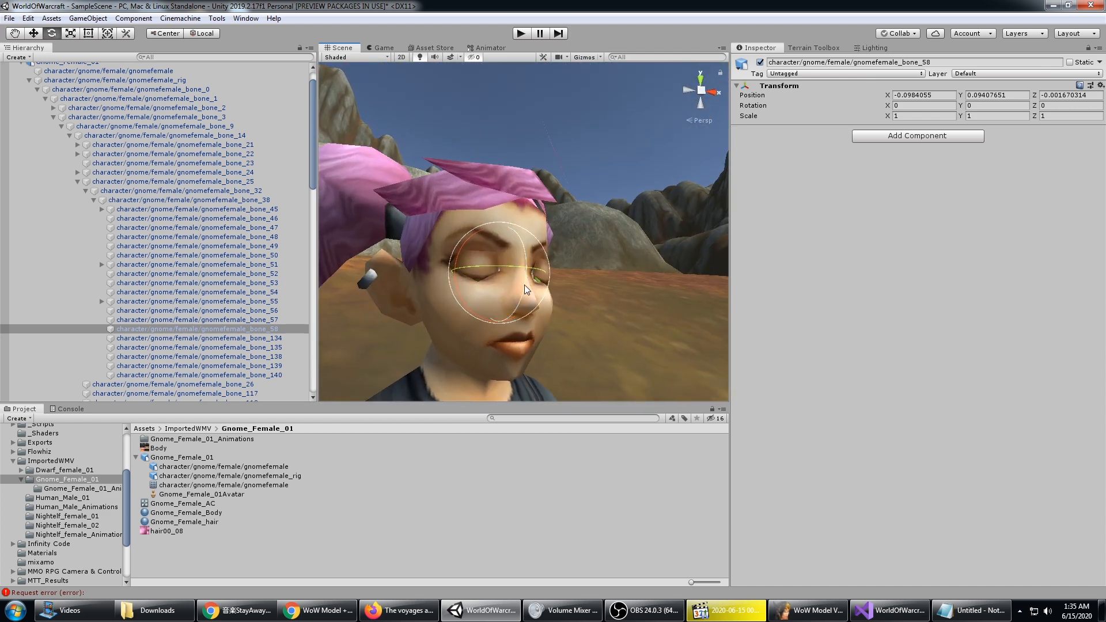
{"action": "left_click_drag", "start_coordinate": [524, 285], "coordinate": [520, 168]}
{"action": "key", "text": "f"}
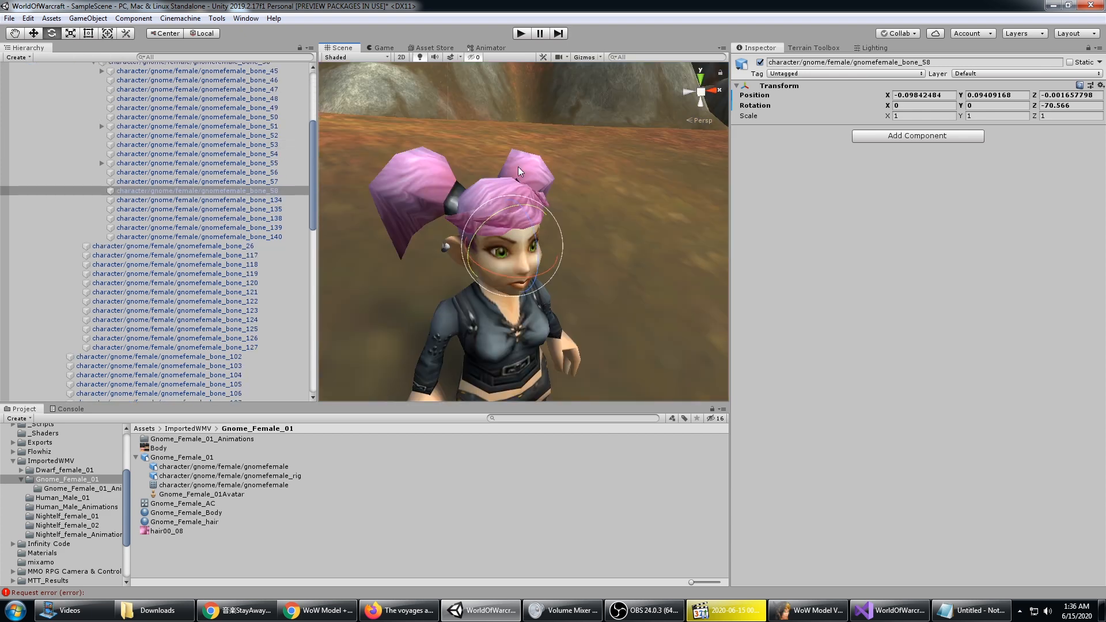
{"action": "scroll", "coordinate": [276, 175], "scroll_direction": "up", "scroll_amount": 5}
{"action": "scroll", "coordinate": [534, 175], "scroll_direction": "down", "scroll_amount": 5}
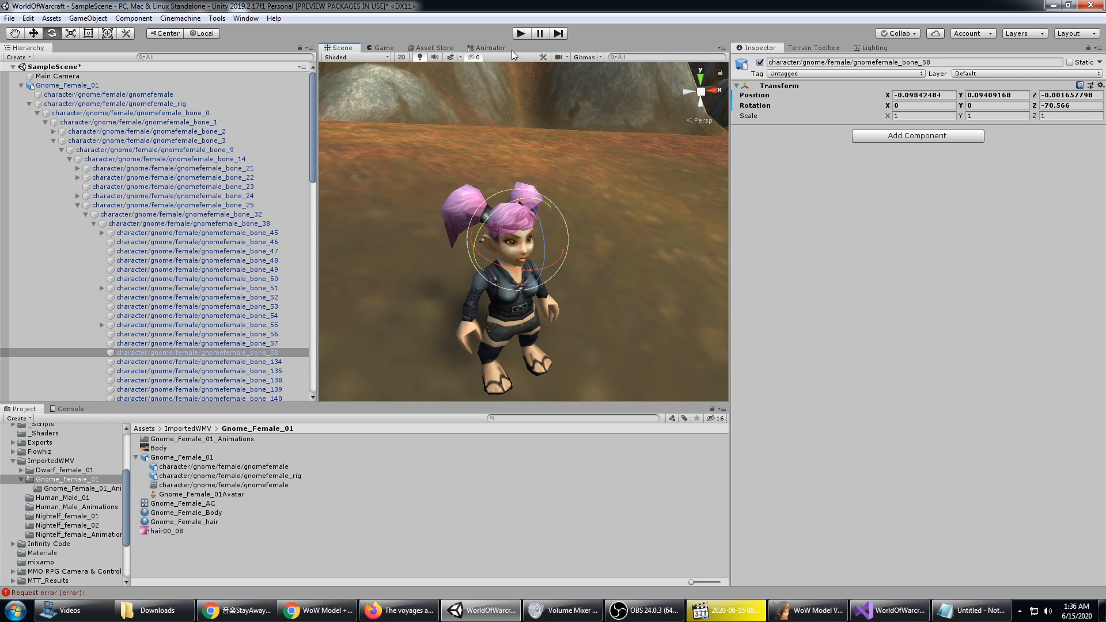
- Run the scene, check the dancing gnome in the Scene view, and stop playback
{"action": "left_click", "coordinate": [522, 34]}
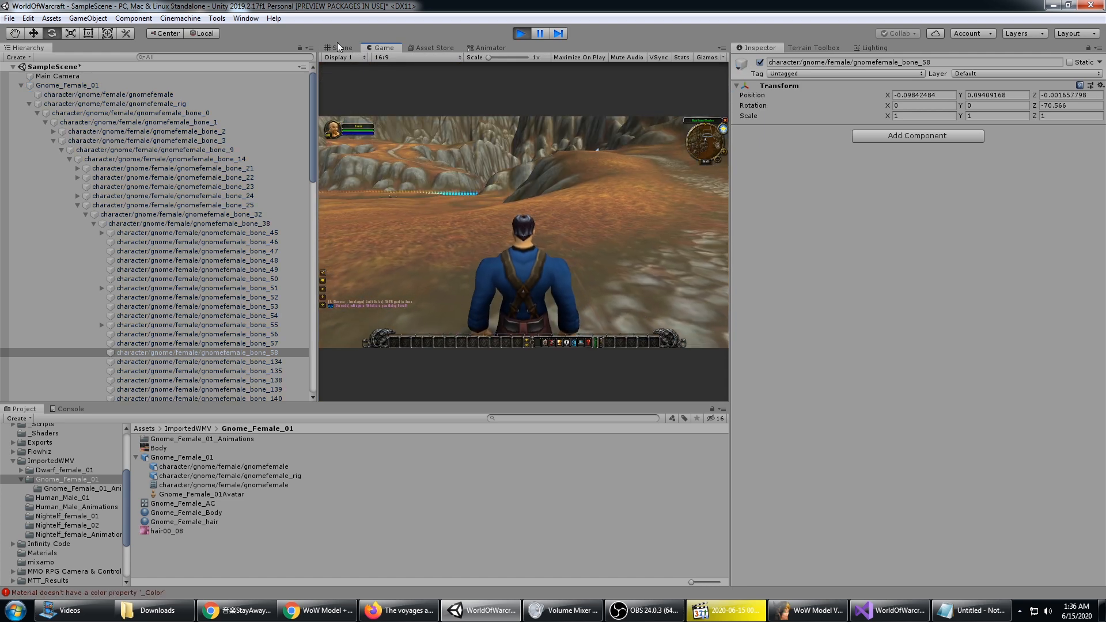
{"action": "left_click", "coordinate": [339, 48]}
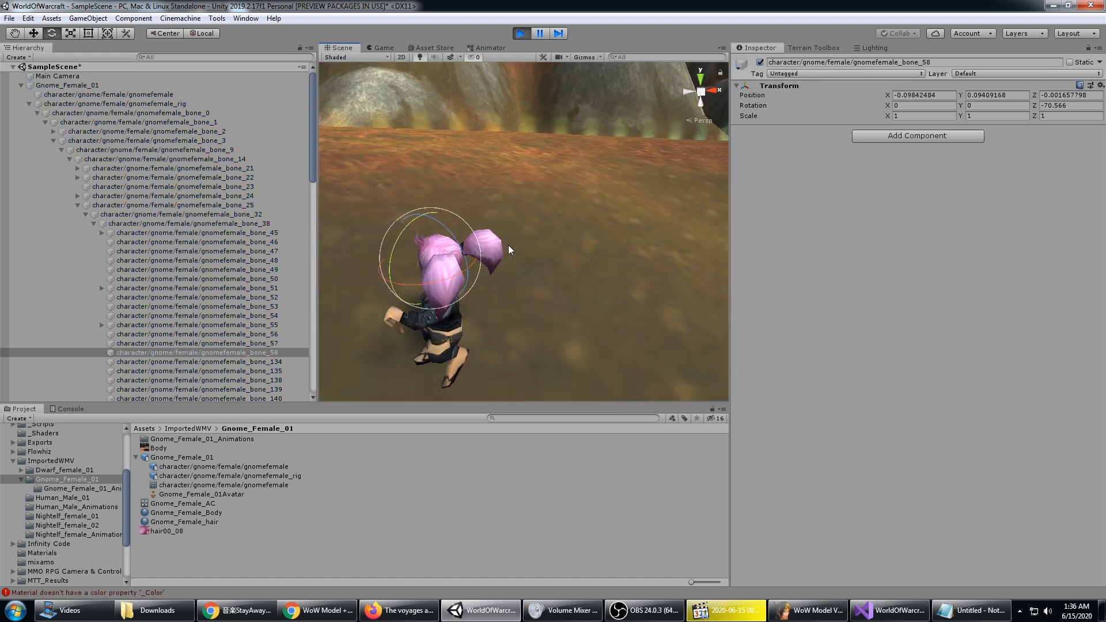
{"action": "key", "text": "ctrl+p"}
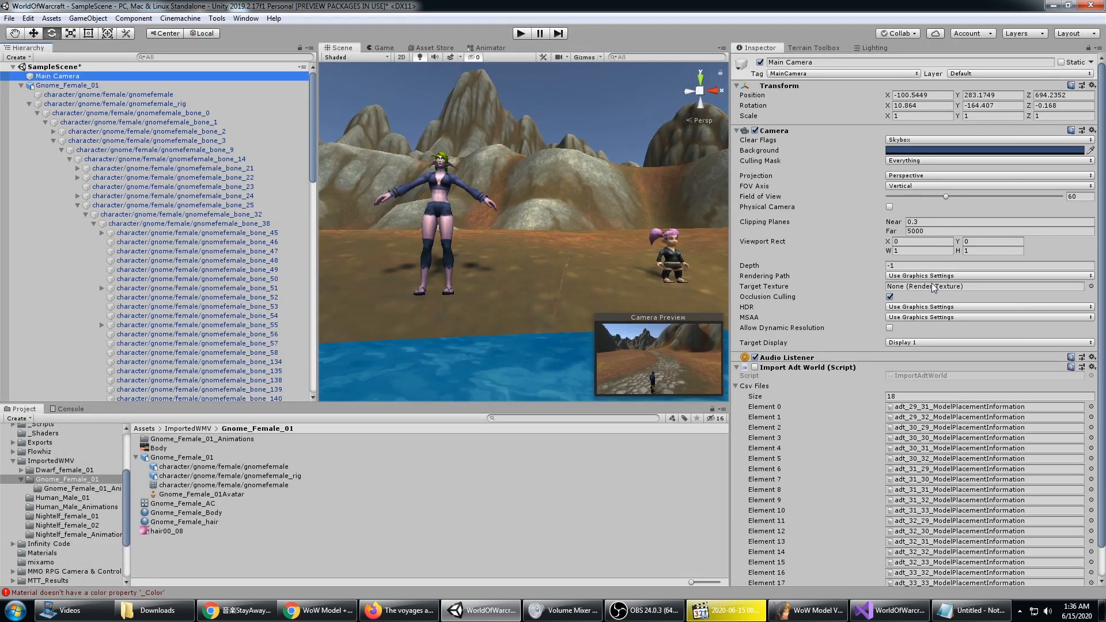
- Enable the Import Adt World script on the Main Camera, collapse its Csv Files list, and run the scene
{"action": "left_click", "coordinate": [754, 367]}
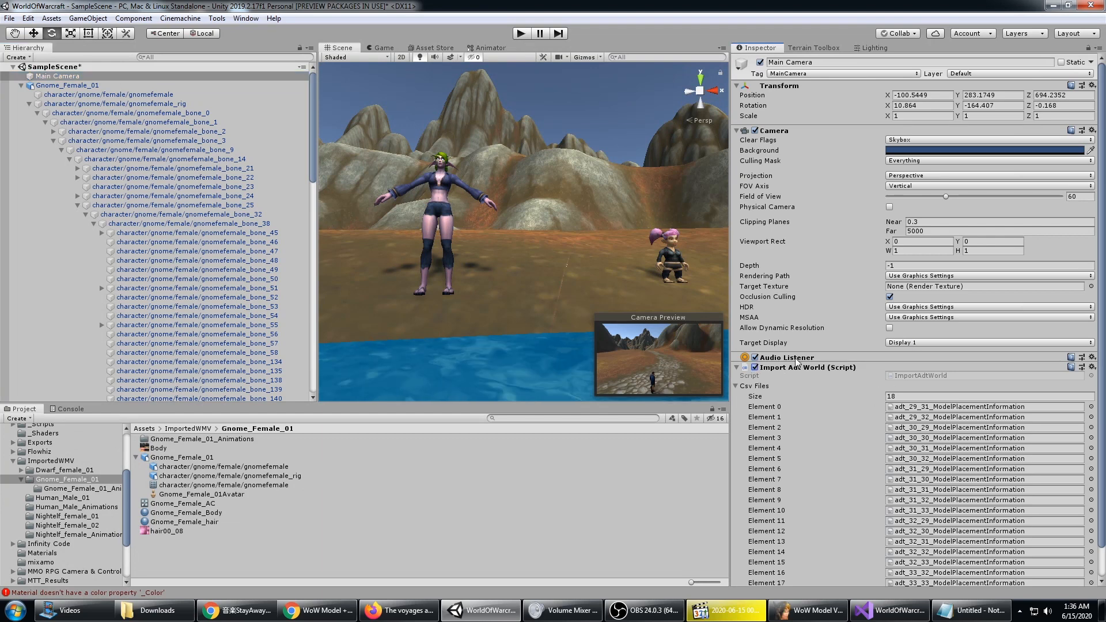
{"action": "left_click", "coordinate": [736, 386]}
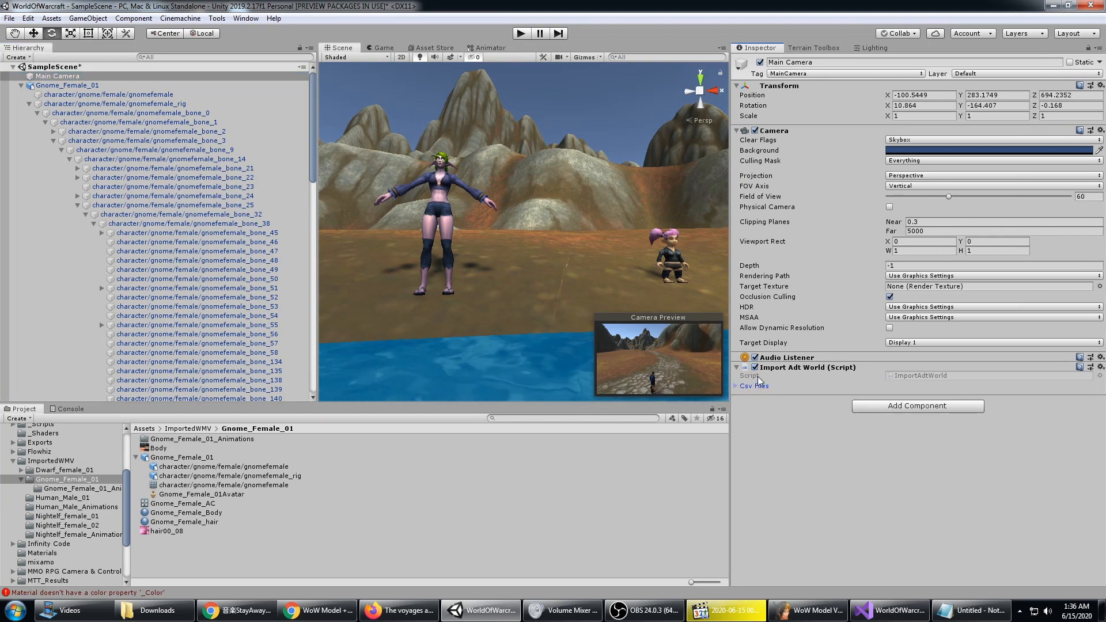
{"action": "left_click", "coordinate": [527, 34]}
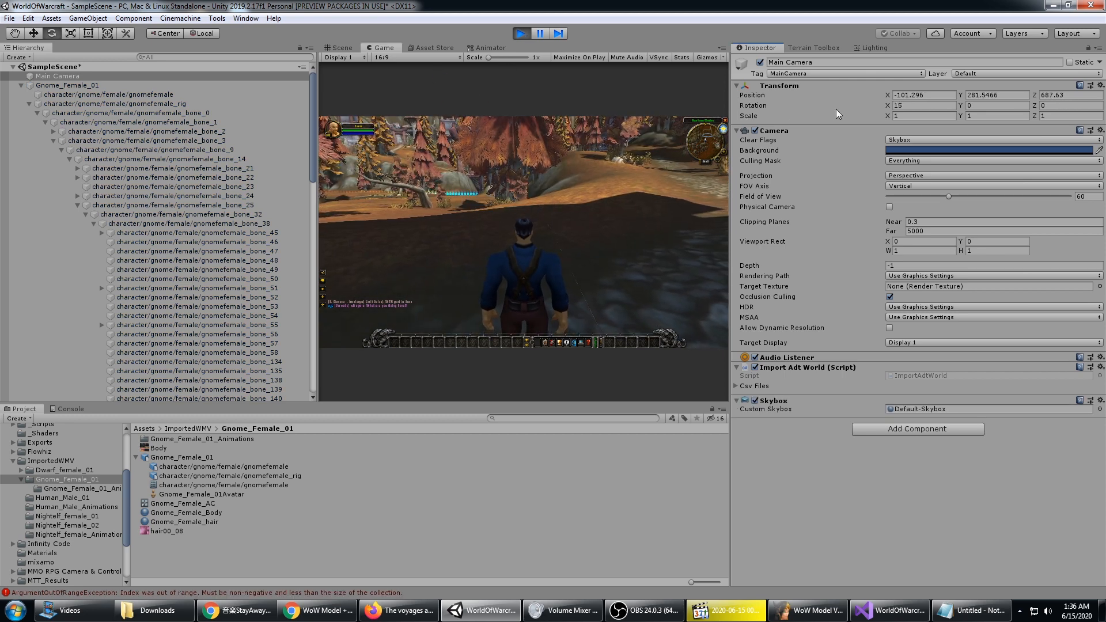
- Widen the Game view by narrowing the panels beside it, and walk the player character forward
{"action": "left_click_drag", "start_coordinate": [728, 84], "coordinate": [895, 86]}
{"action": "left_click_drag", "start_coordinate": [390, 120], "coordinate": [183, 120]}
{"action": "key", "text": "w"}
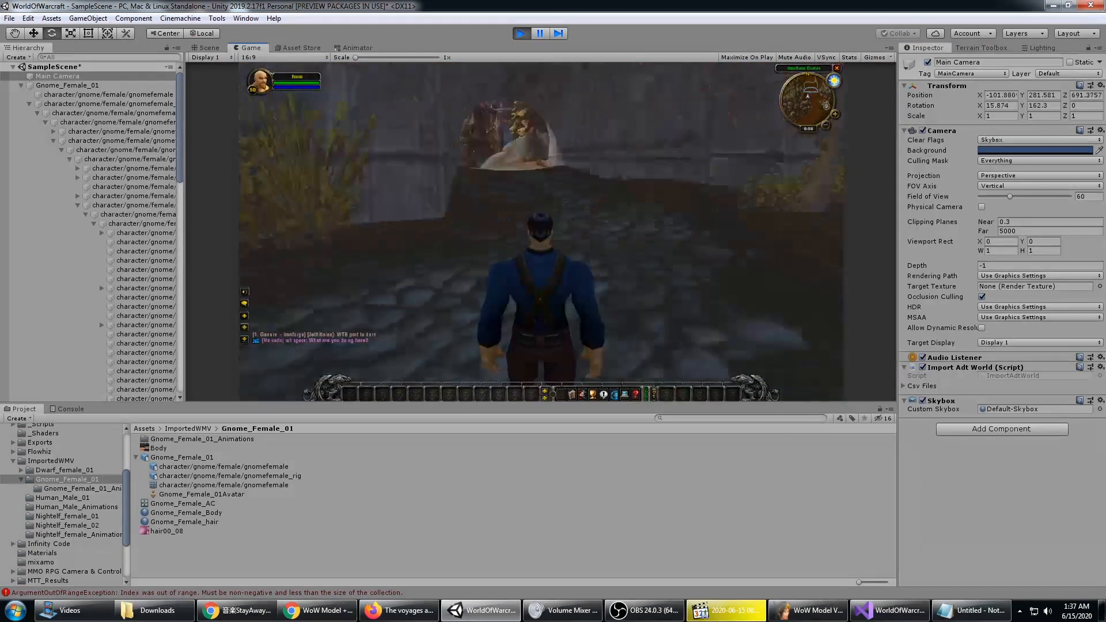
- Run the player character out of the tunnel and through the forest to the lakeshore
{"action": "scroll", "coordinate": [520, 165], "scroll_direction": "down", "scroll_amount": 3}
{"action": "right_click_drag", "start_coordinate": [541, 165], "coordinate": [521, 165]}
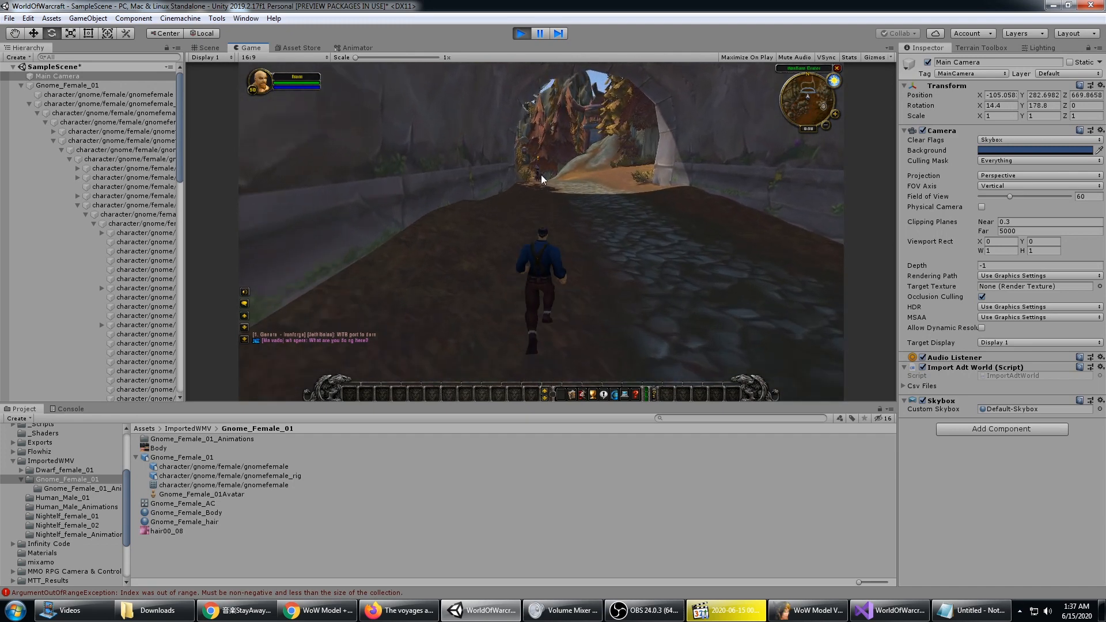
{"action": "right_click_drag", "start_coordinate": [538, 175], "coordinate": [691, 179]}
{"action": "key", "text": "w"}
{"action": "right_click_drag", "start_coordinate": [757, 187], "coordinate": [732, 192]}
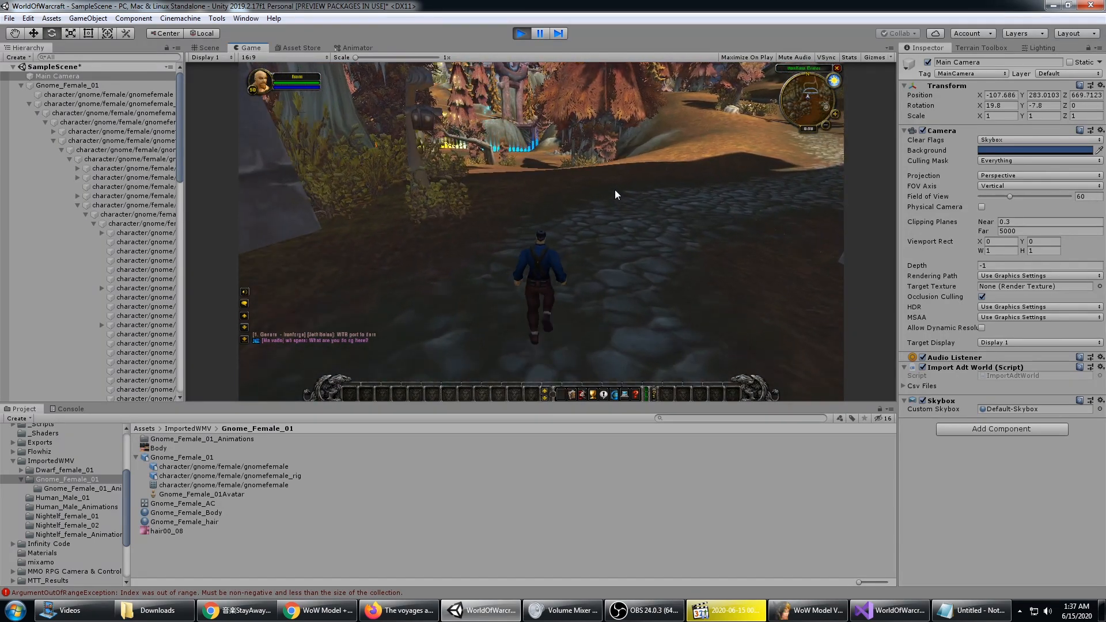
{"action": "right_click_drag", "start_coordinate": [614, 188], "coordinate": [582, 196]}
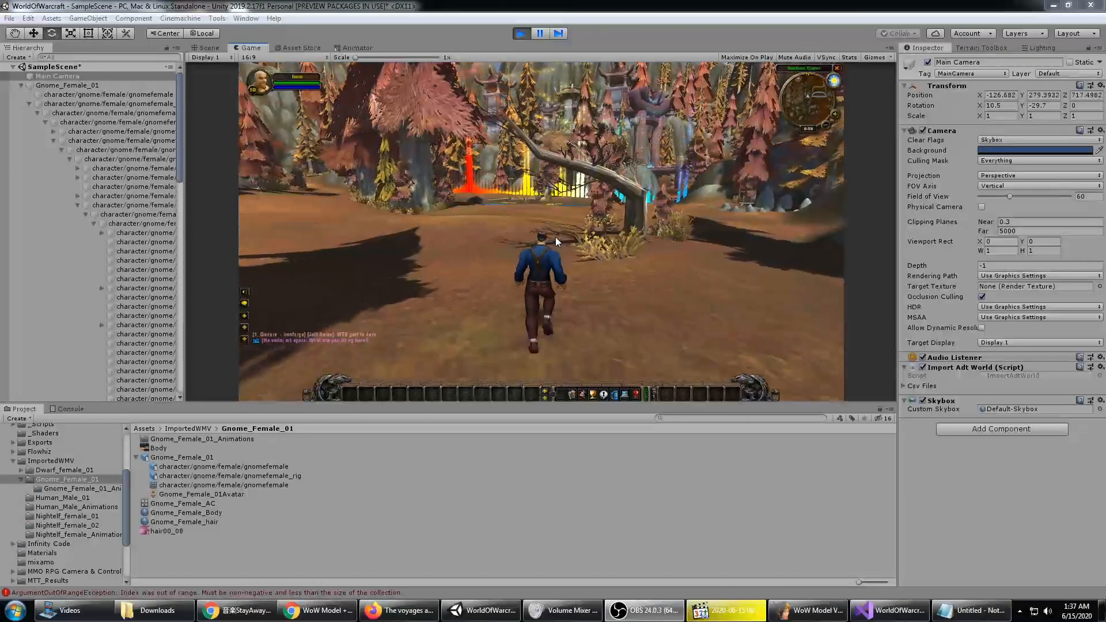
{"action": "mouse_move", "coordinate": [556, 237]}
{"action": "right_mouse_down"}
{"action": "mouse_move", "coordinate": [540, 233]}
{"action": "mouse_move", "coordinate": [558, 227]}
{"action": "right_mouse_up"}
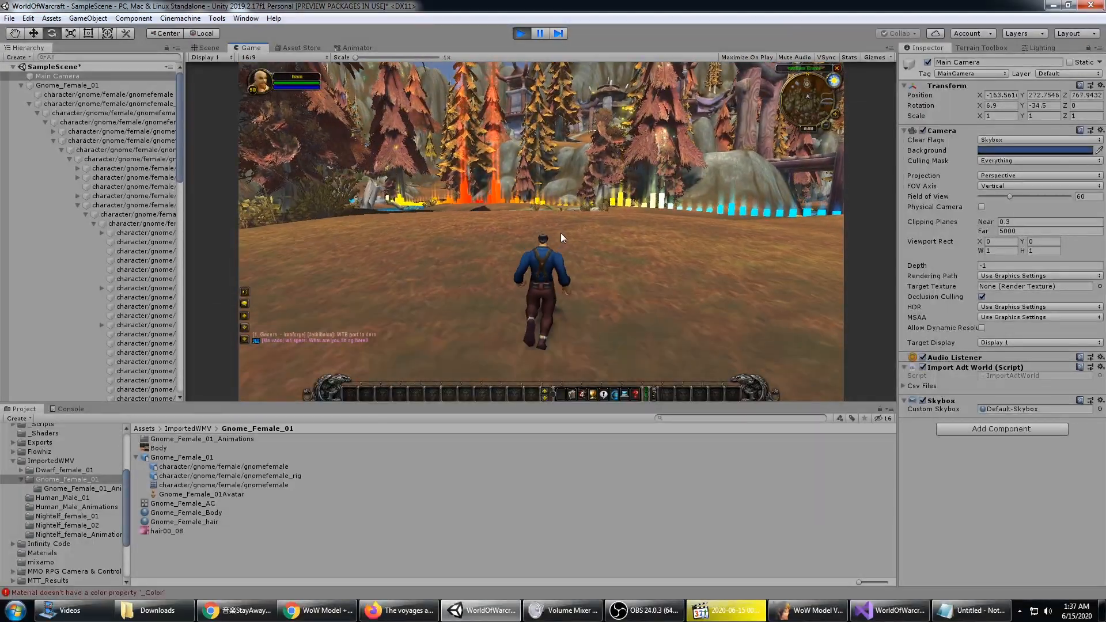
{"action": "left_click_drag", "start_coordinate": [561, 232], "coordinate": [94, 231]}
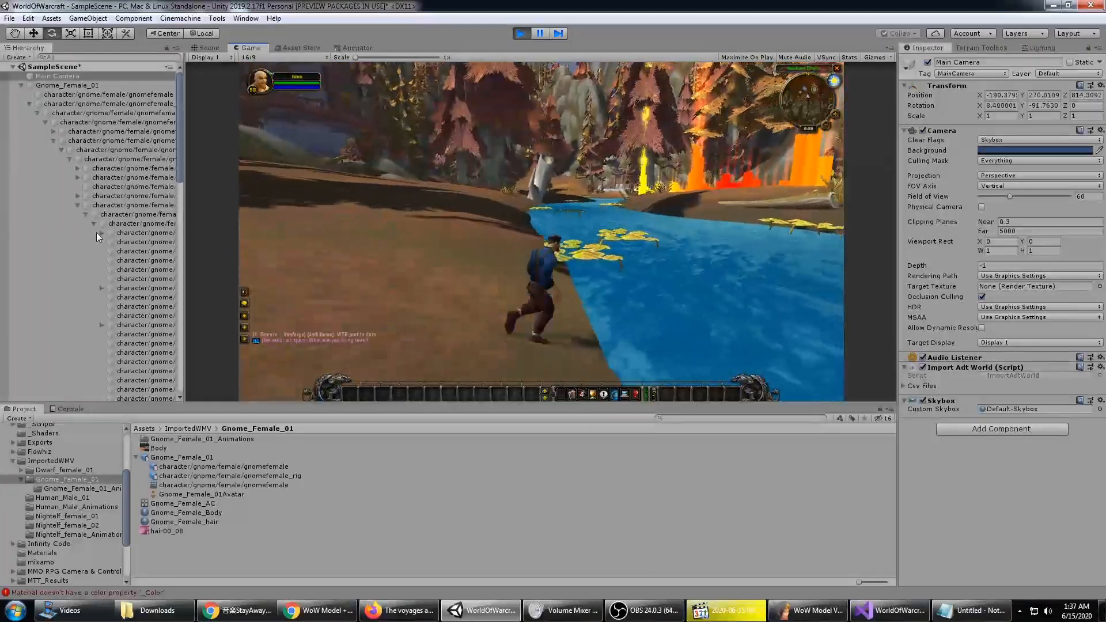
- Bring the game camera close to the dancing night elf and gnome on the lakeshore
{"action": "right_click", "coordinate": [96, 233]}
{"action": "right_click_drag", "start_coordinate": [536, 218], "coordinate": [829, 218]}
{"action": "scroll", "coordinate": [604, 223], "scroll_direction": "up", "scroll_amount": 5}
{"action": "scroll", "coordinate": [633, 221], "scroll_direction": "up", "scroll_amount": 5}
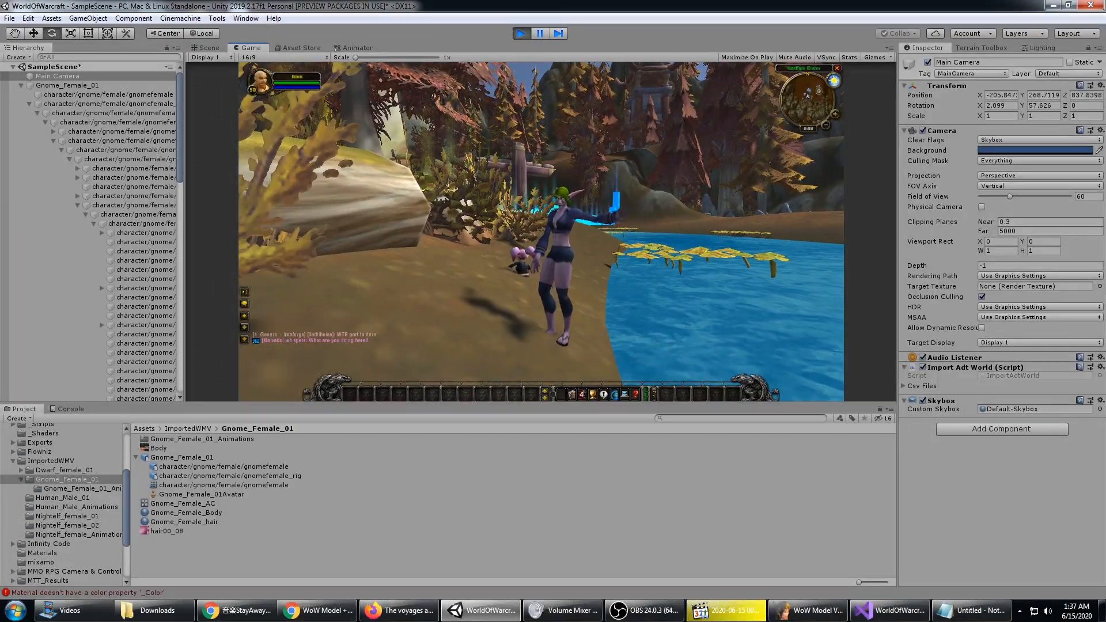
{"action": "key", "text": "w"}
{"action": "key", "text": "w"}
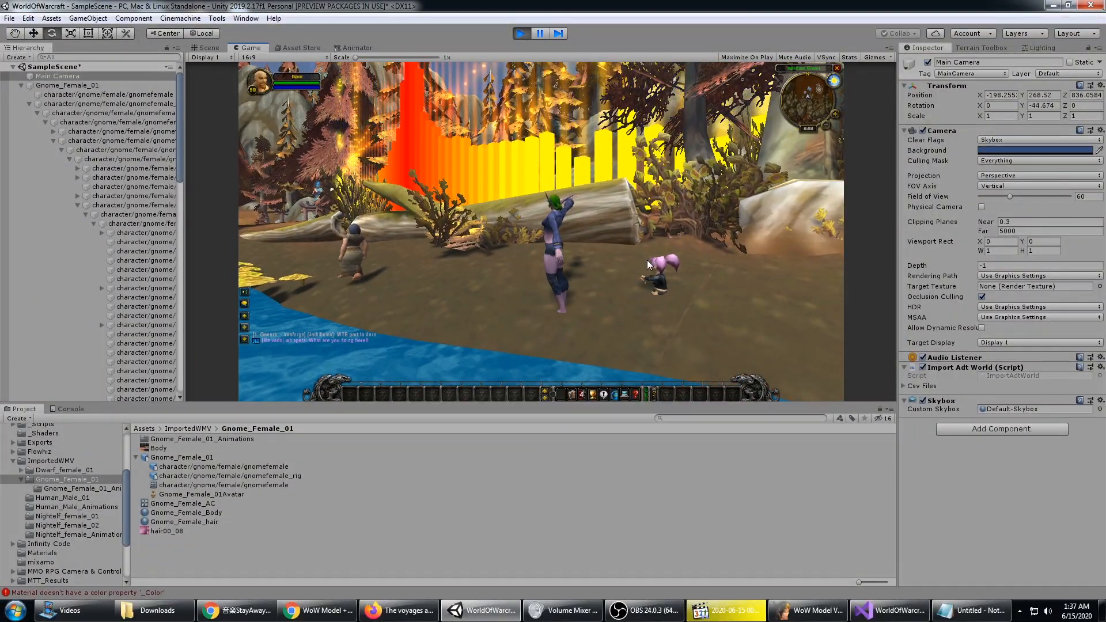
- Select the gnome in the Scene view and reposition Gnome_Female_01 near the night elf on the lakeshore
{"action": "left_click", "coordinate": [219, 46]}
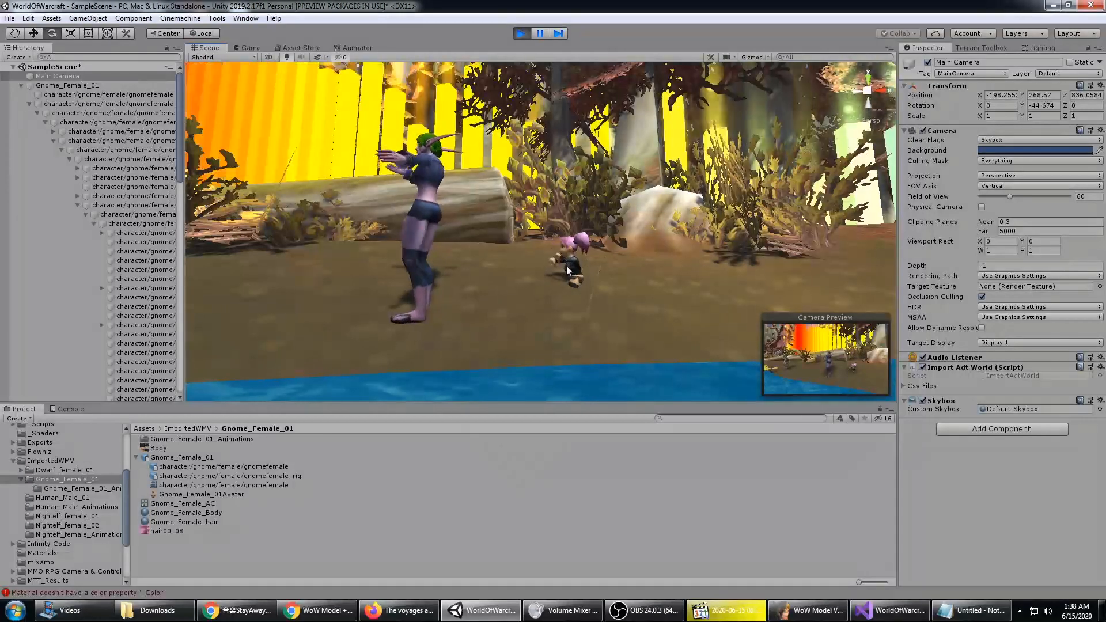
{"action": "left_click", "coordinate": [565, 262]}
{"action": "right_click_drag", "start_coordinate": [630, 205], "coordinate": [596, 278]}
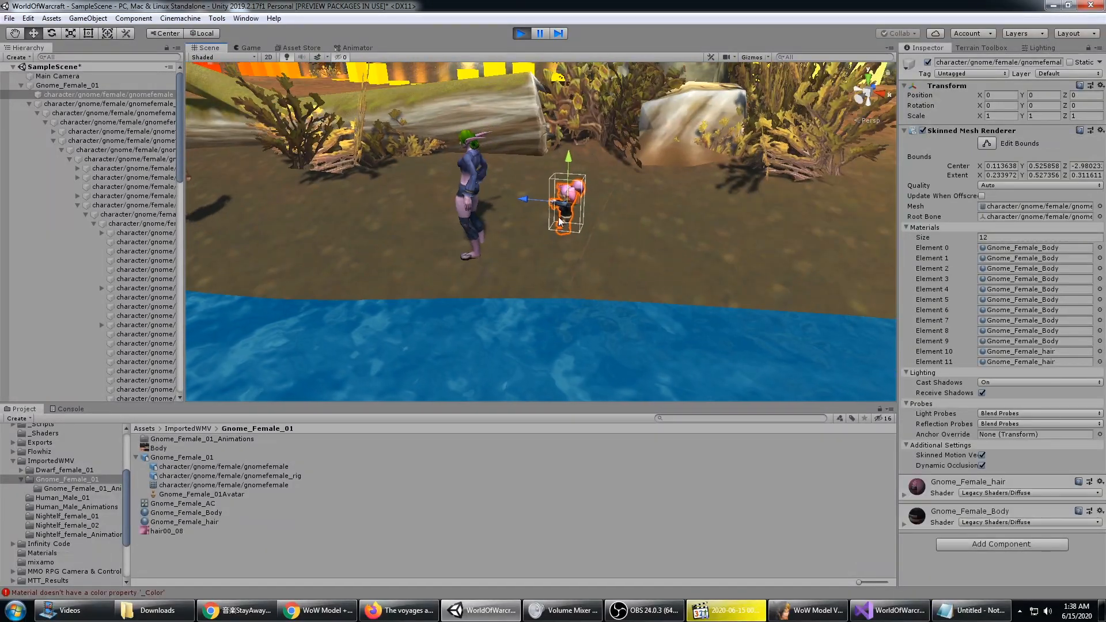
{"action": "left_click_drag", "start_coordinate": [575, 240], "coordinate": [484, 239], "text": "alt"}
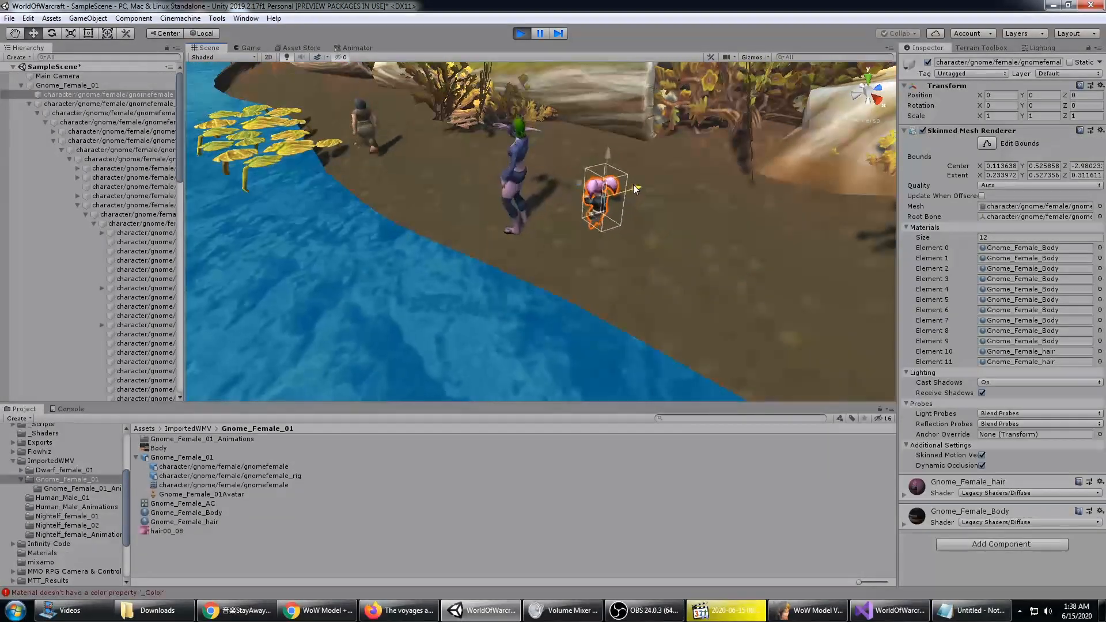
{"action": "left_click_drag", "start_coordinate": [634, 184], "coordinate": [552, 211]}
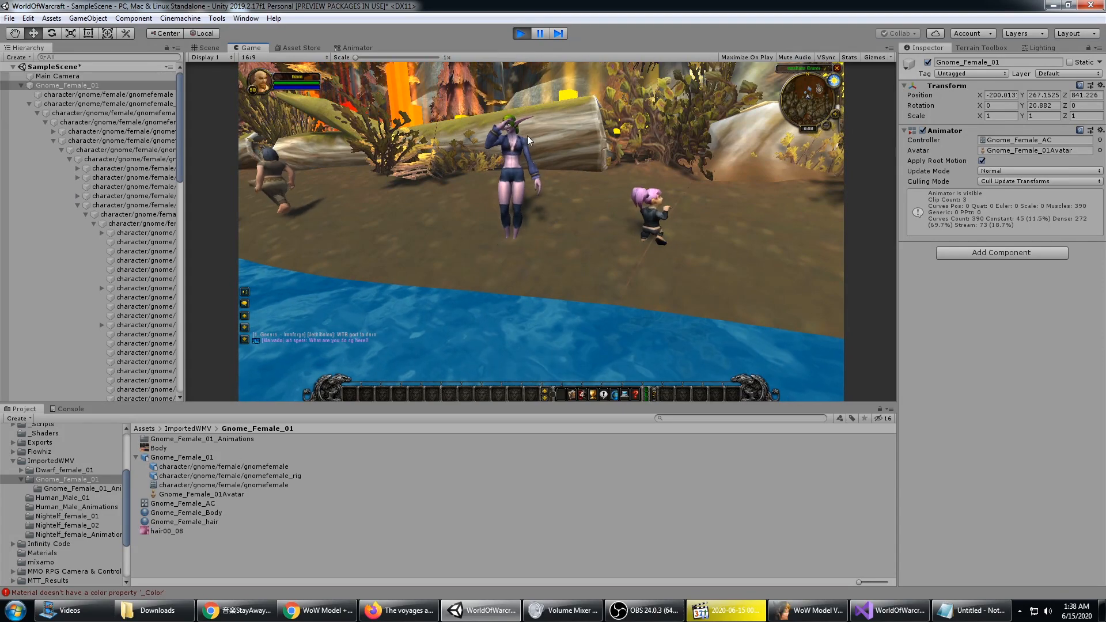
- Examine the dancing night elf, the gnome and the player character from several angles in the Game and Scene views
{"action": "right_click_drag", "start_coordinate": [597, 172], "coordinate": [521, 188]}
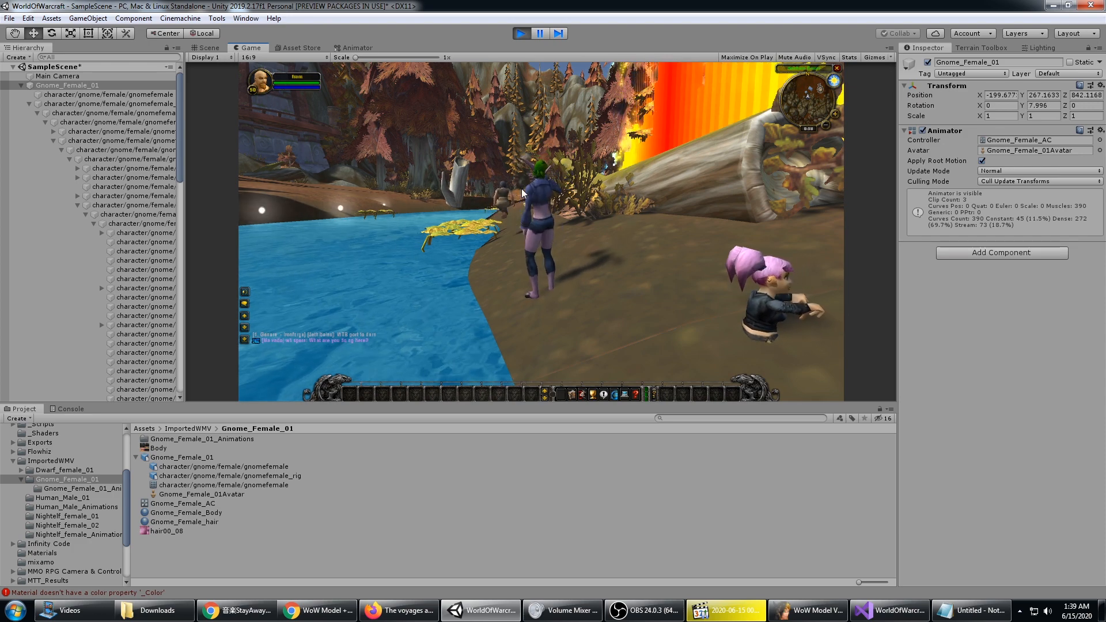
{"action": "left_click", "coordinate": [202, 35]}
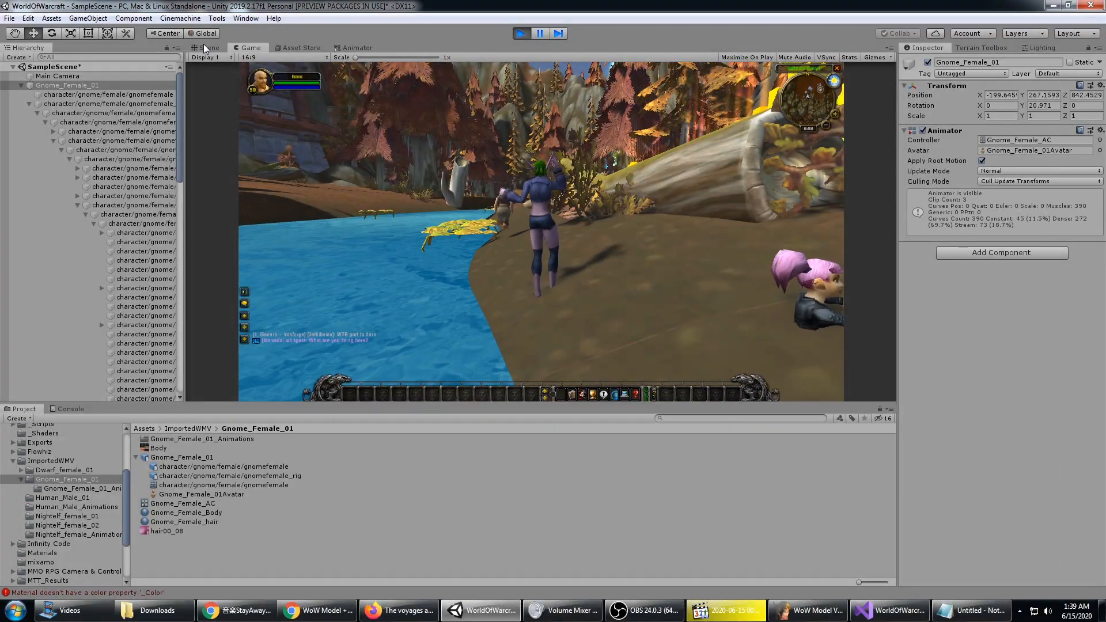
{"action": "left_click", "coordinate": [205, 46]}
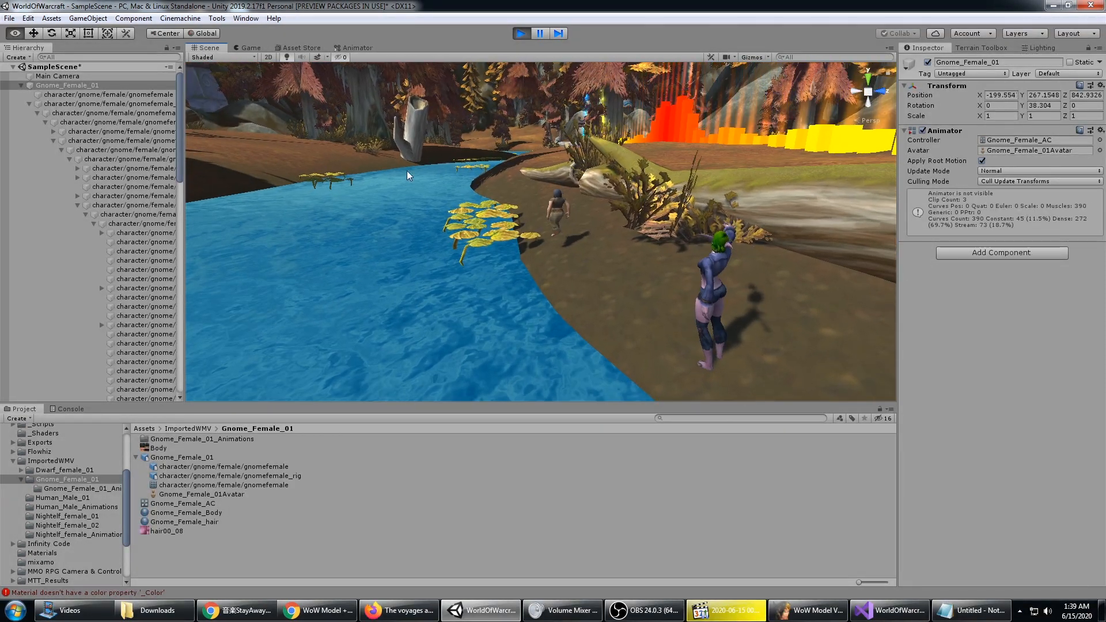
{"action": "right_click_drag", "start_coordinate": [406, 170], "coordinate": [366, 169]}
{"action": "scroll", "coordinate": [387, 172], "scroll_direction": "up", "scroll_amount": 4}
{"action": "key", "text": "f"}
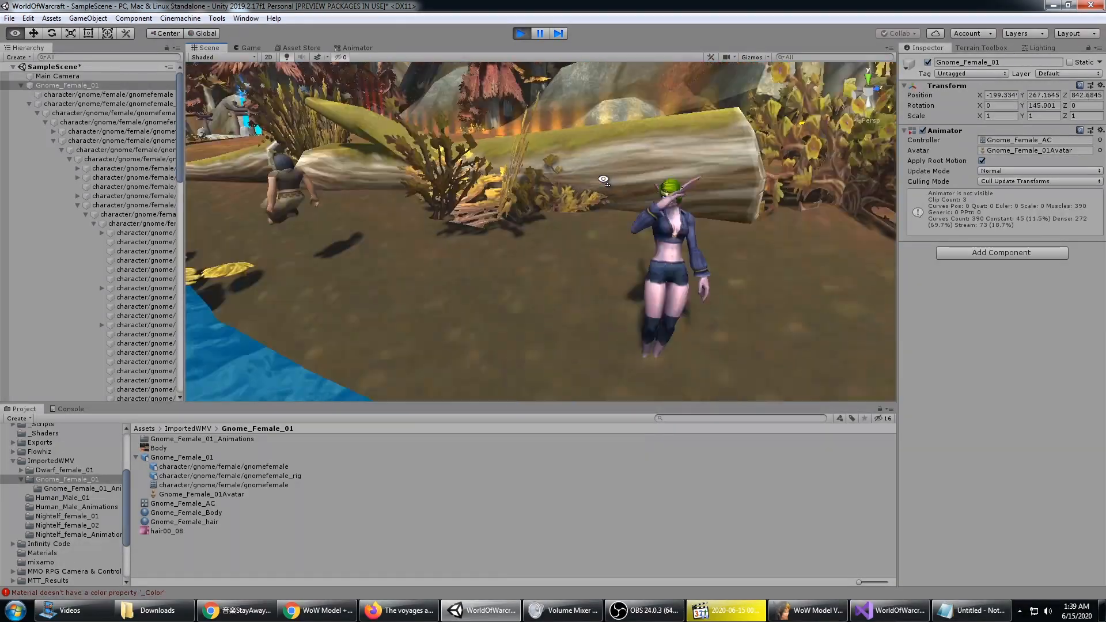
{"action": "right_click_drag", "start_coordinate": [731, 203], "coordinate": [599, 178]}
{"action": "left_click", "coordinate": [553, 78]}
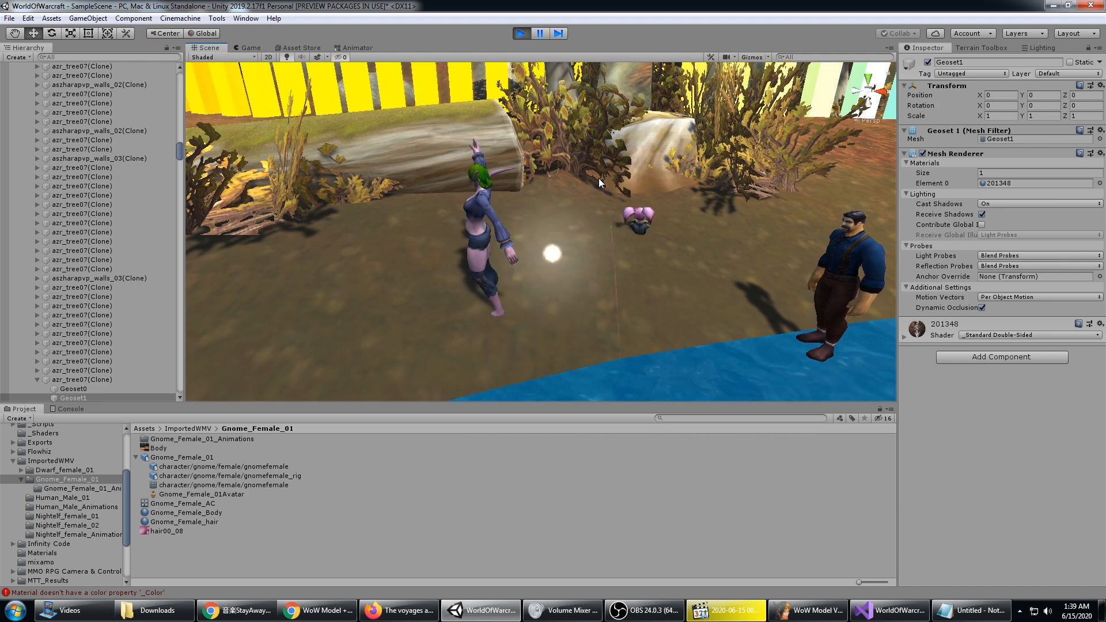
{"action": "right_click_drag", "start_coordinate": [462, 243], "coordinate": [666, 171]}
{"action": "key", "text": "a"}
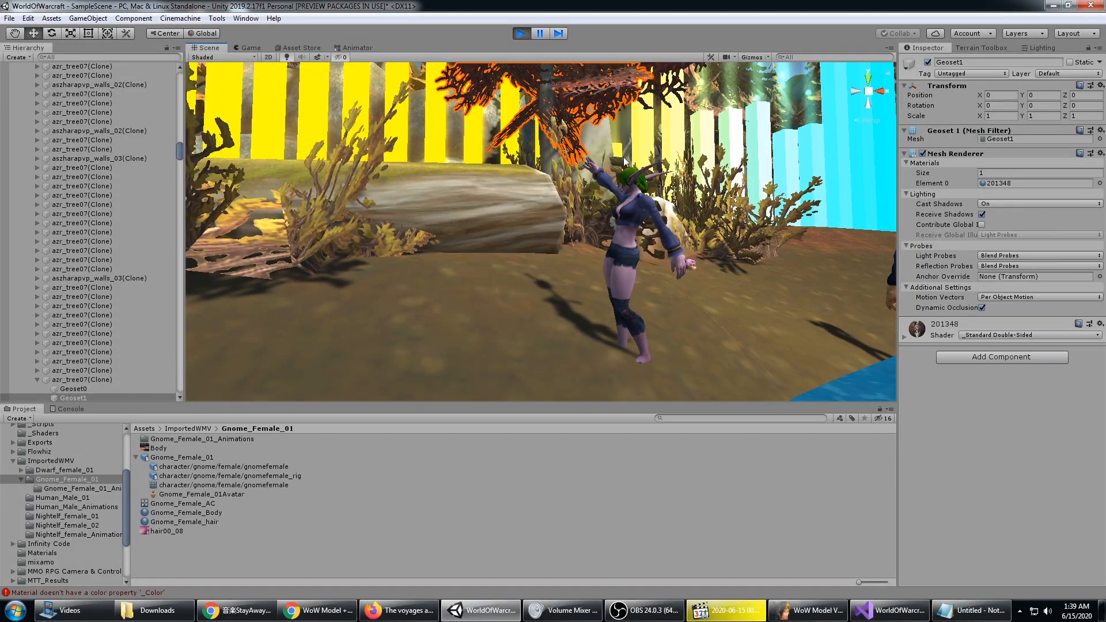
{"action": "right_click_drag", "start_coordinate": [635, 228], "coordinate": [802, 231]}
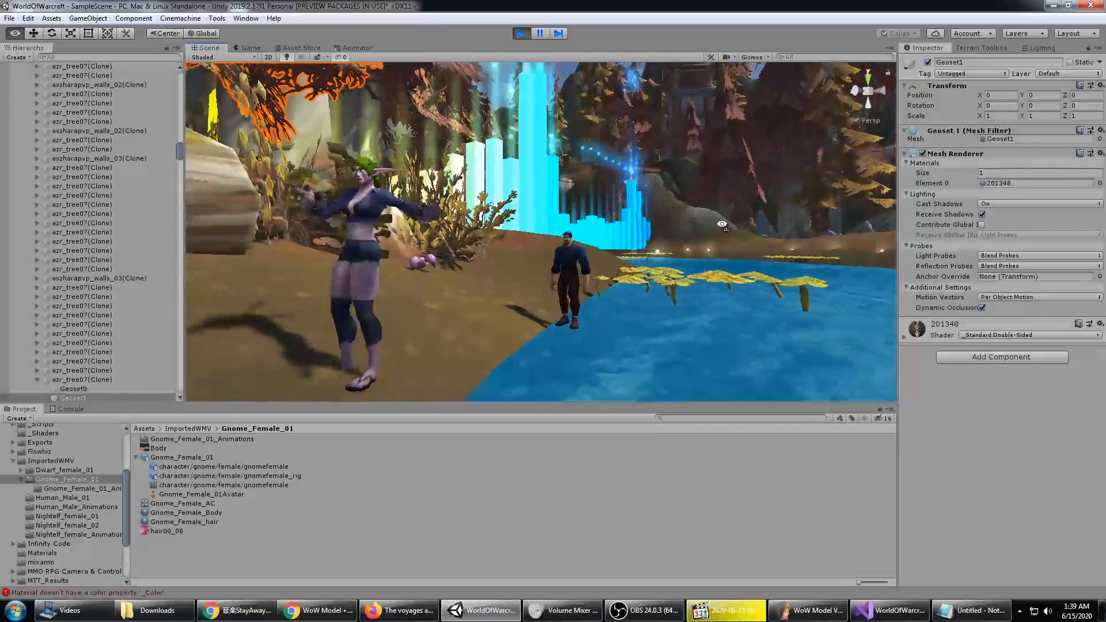
{"action": "right_click_drag", "start_coordinate": [694, 205], "coordinate": [612, 219]}
- Return to the Game view, pull the camera back from the dancers, and walk the player character along the lake
{"action": "left_click", "coordinate": [250, 48]}
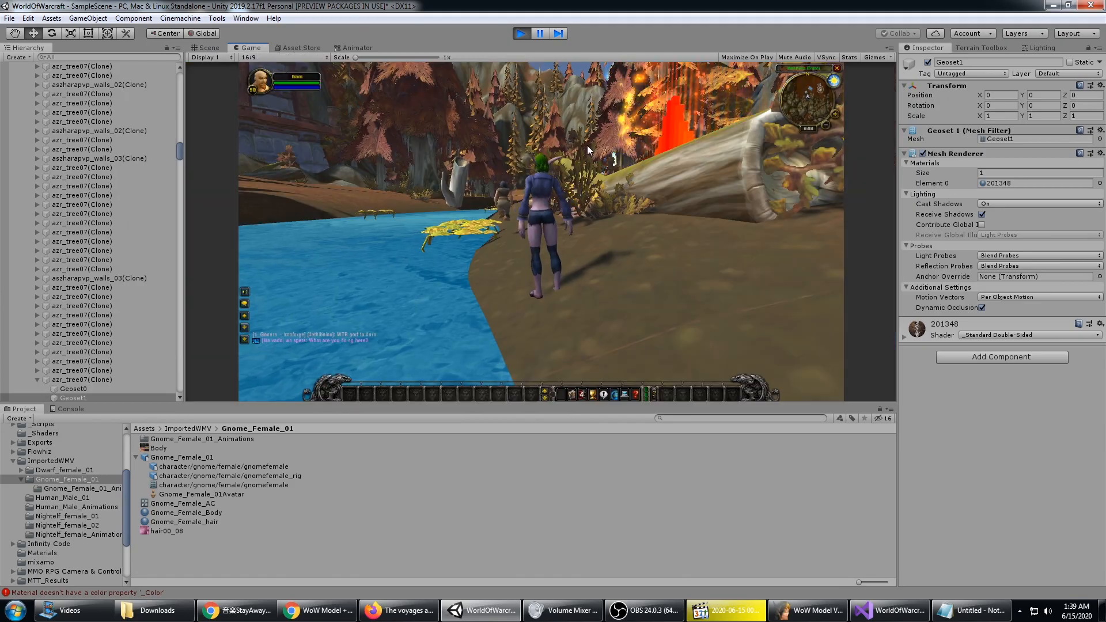
{"action": "scroll", "coordinate": [617, 136], "scroll_direction": "down", "scroll_amount": 8}
{"action": "right_click_drag", "start_coordinate": [617, 136], "coordinate": [479, 185]}
{"action": "key", "text": "w"}
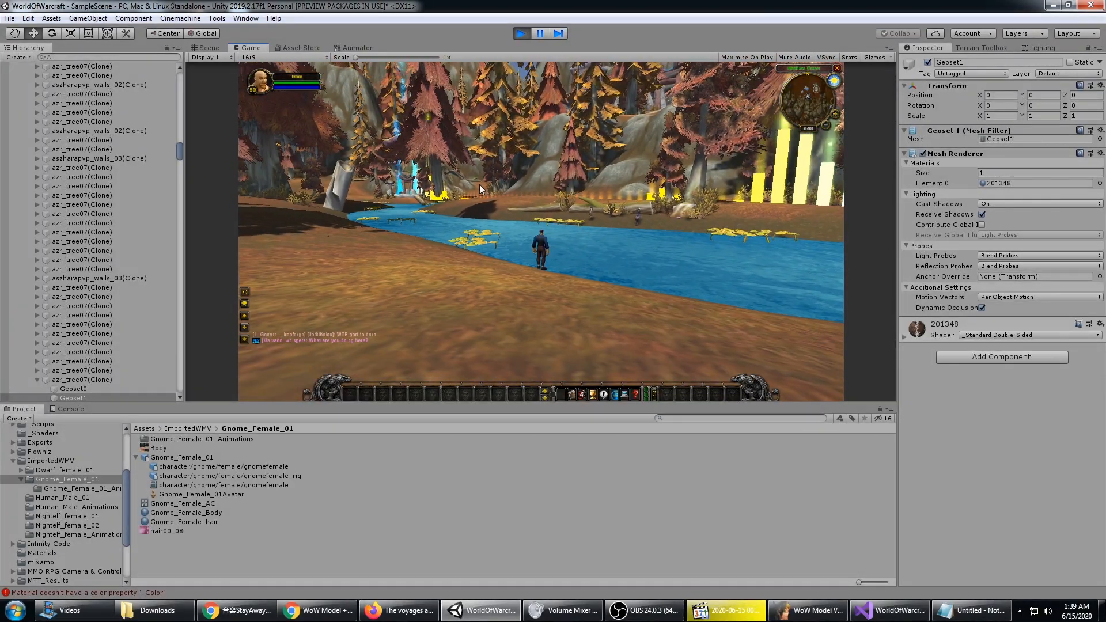